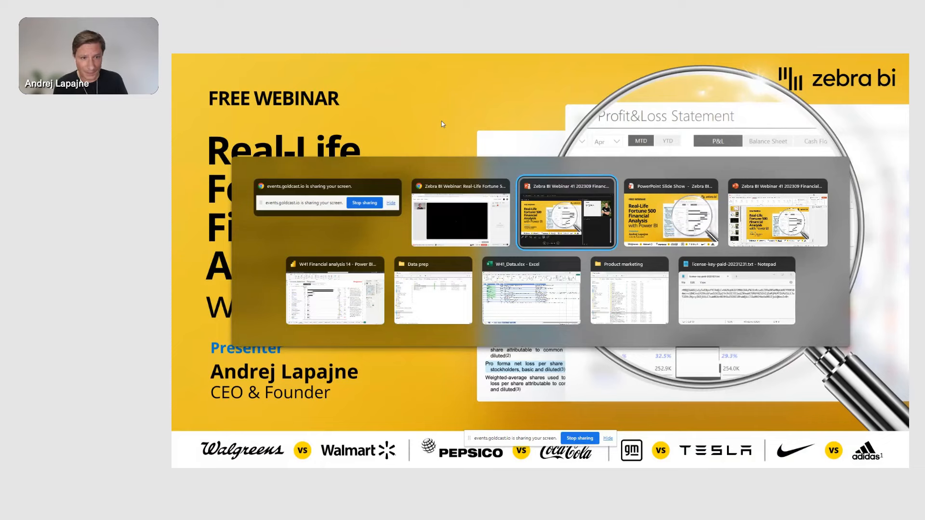
Step: Switch to the W41 Financial analysis 14 report in Power BI Desktop and show the income statement for Walmart
{"action": "key", "text": "alt+Tab"}
{"action": "key", "text": "alt+Tab"}
{"action": "key", "text": "alt+Tab"}
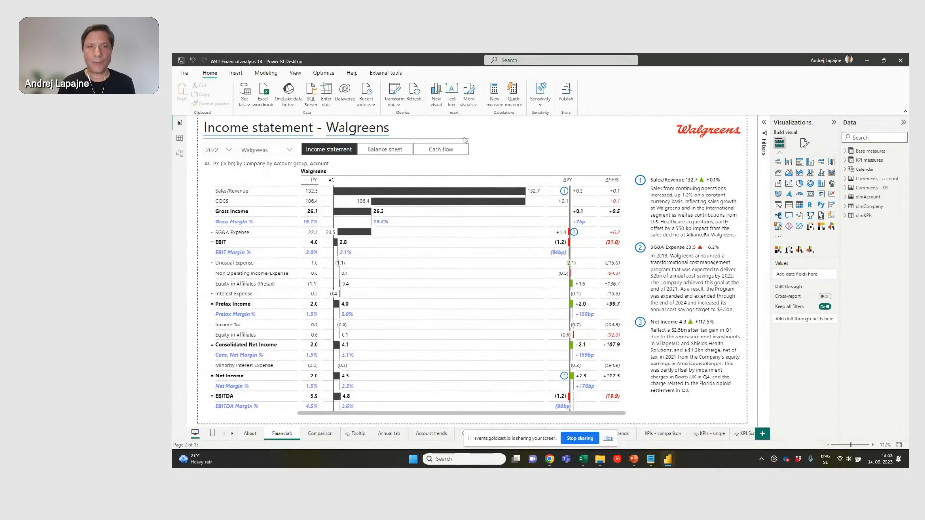
{"action": "left_click", "coordinate": [290, 149]}
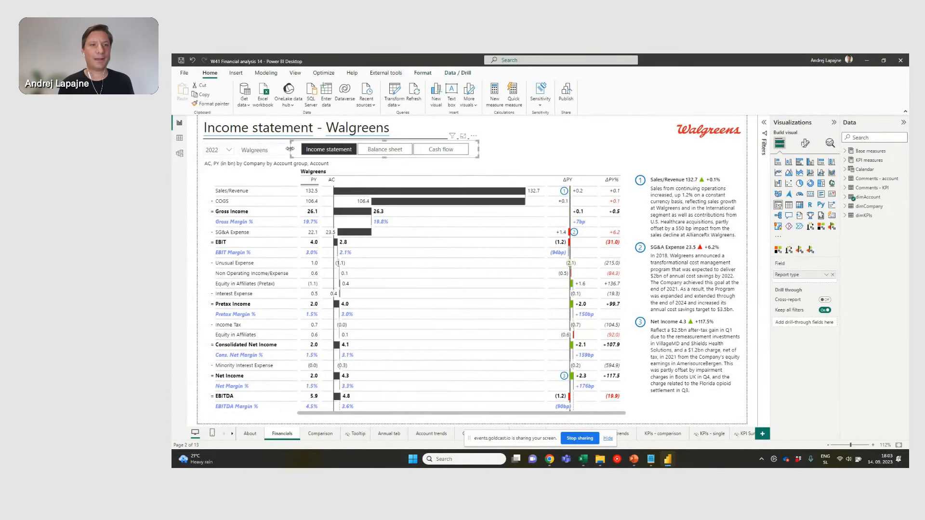
{"action": "left_click", "coordinate": [288, 151]}
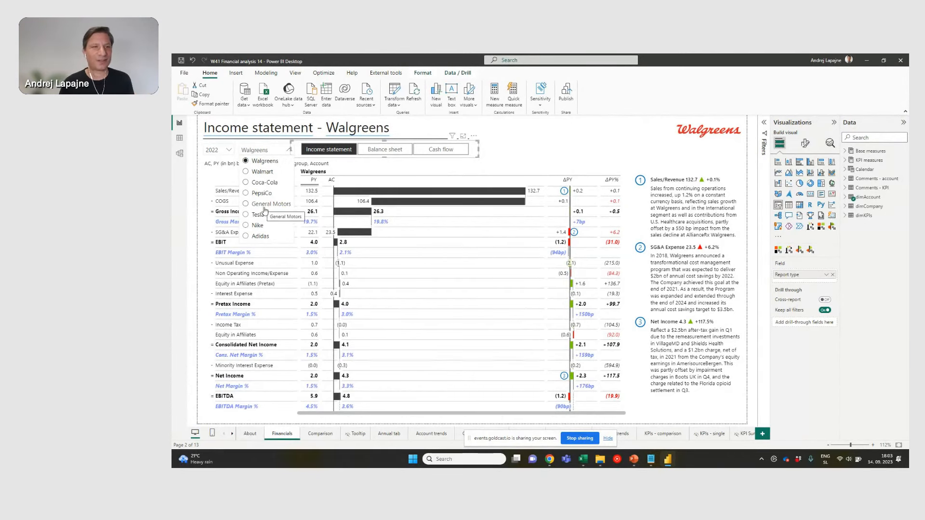
{"action": "left_click", "coordinate": [260, 172]}
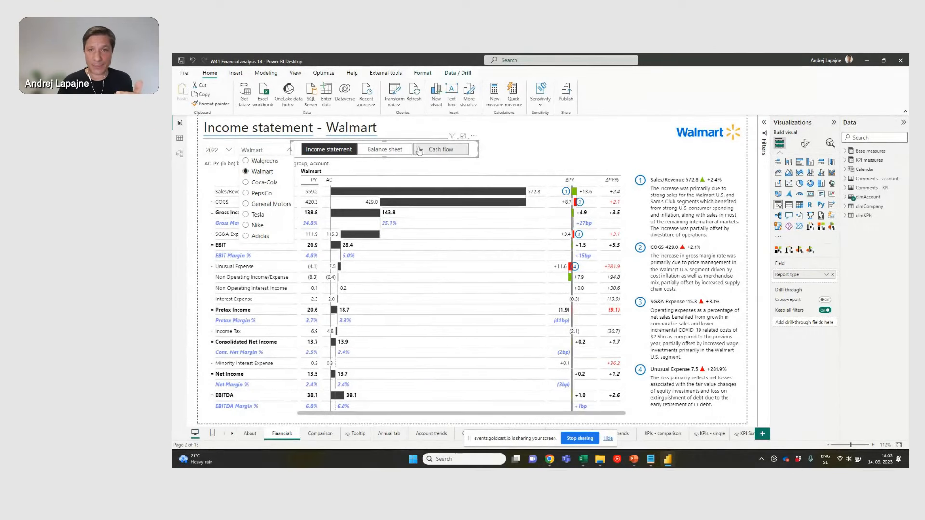
{"action": "left_click", "coordinate": [513, 152]}
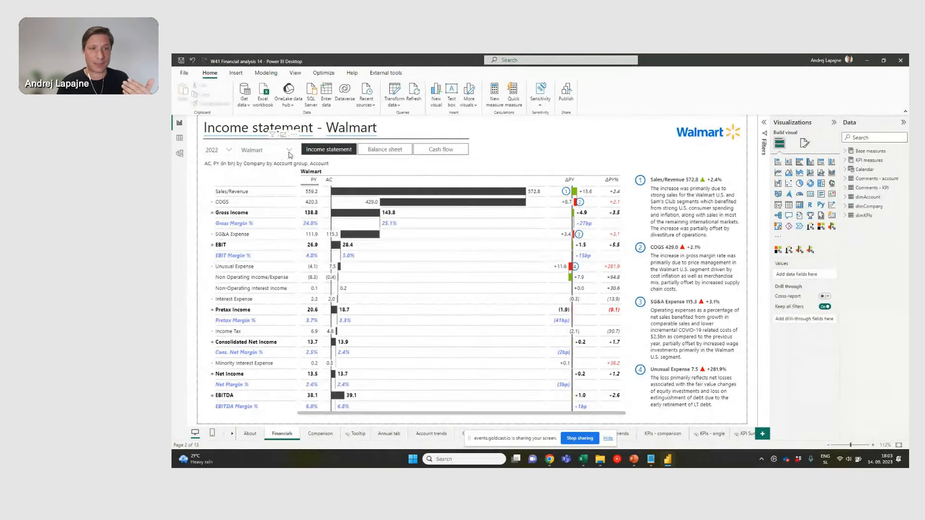
Step: Browse the income statements of Coca-Cola, General Motors and Tesla by changing the company filter
{"action": "left_click", "coordinate": [264, 182]}
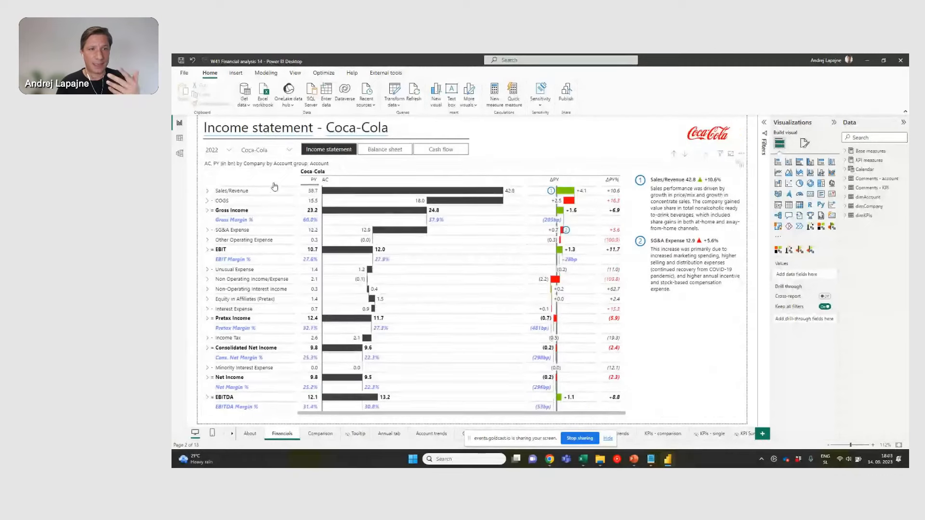
{"action": "left_click", "coordinate": [289, 151]}
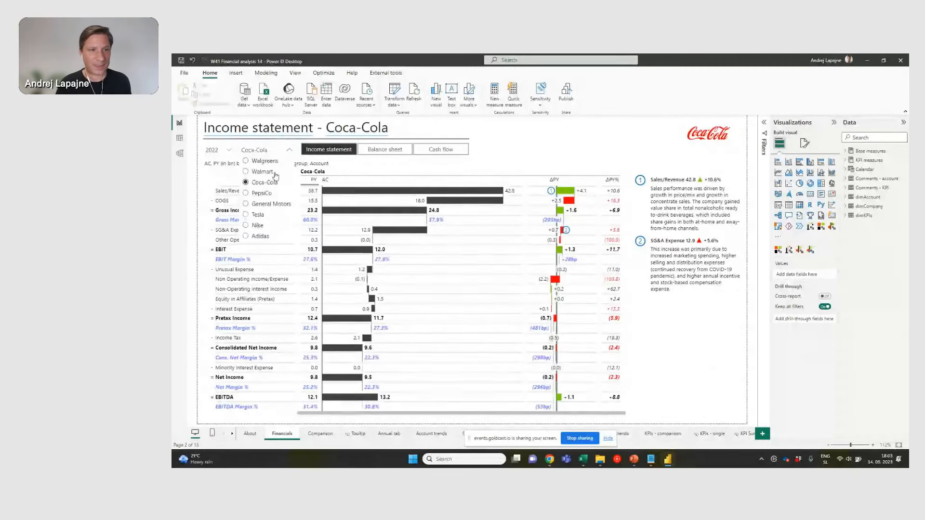
{"action": "left_click", "coordinate": [265, 210]}
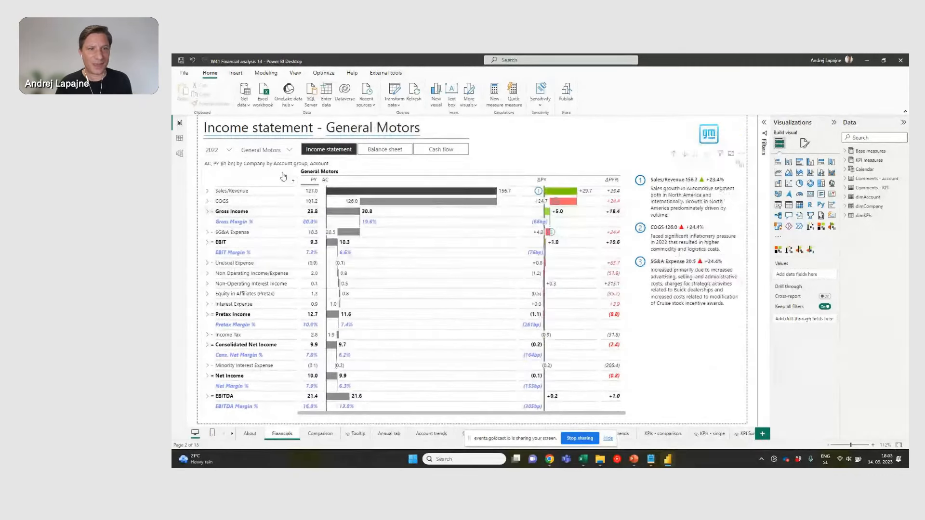
{"action": "left_click", "coordinate": [287, 151]}
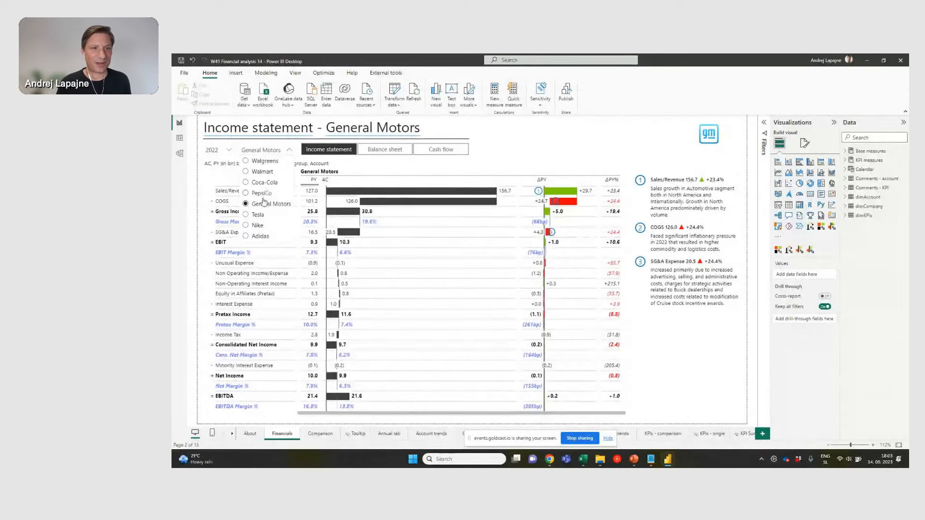
{"action": "left_click", "coordinate": [261, 215]}
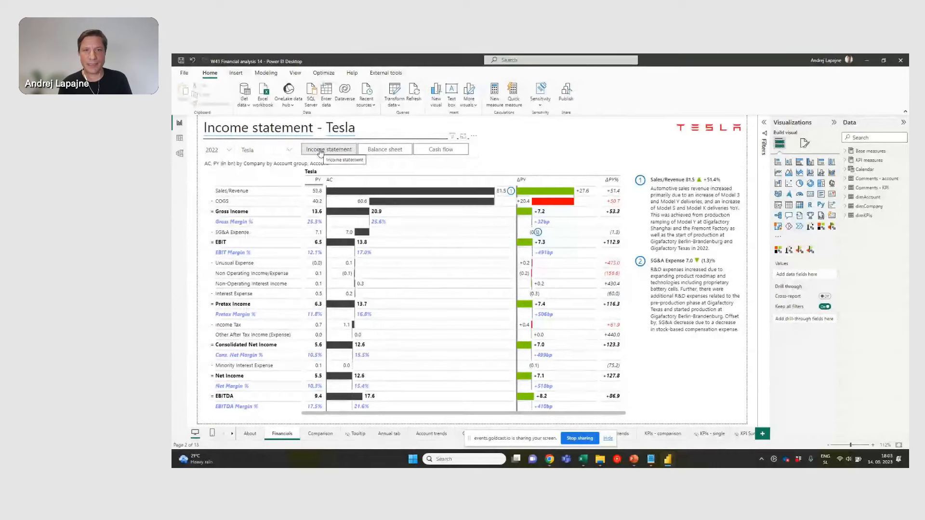
Step: View Tesla's balance sheet and cash flow, and return to its income statement to inspect the Sales/Revenue variance trend
{"action": "left_click", "coordinate": [385, 150]}
{"action": "left_click", "coordinate": [423, 153]}
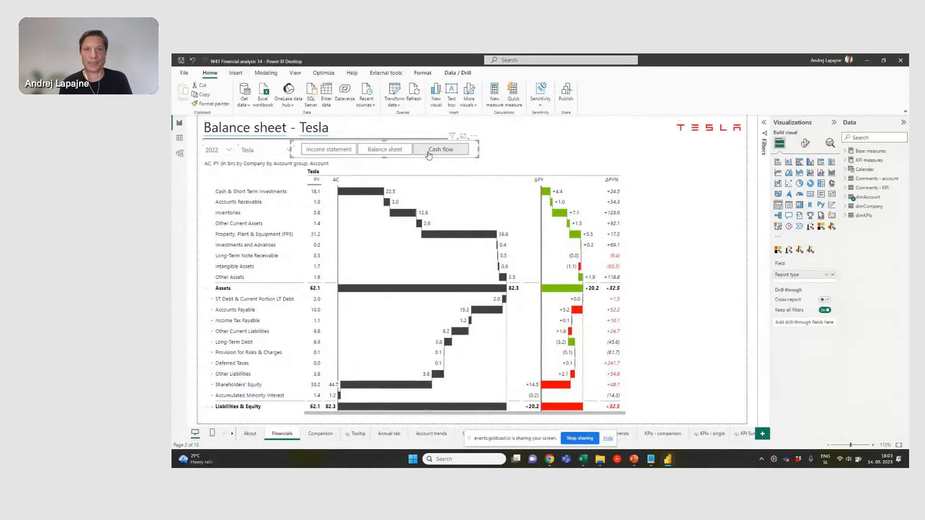
{"action": "left_click", "coordinate": [346, 150]}
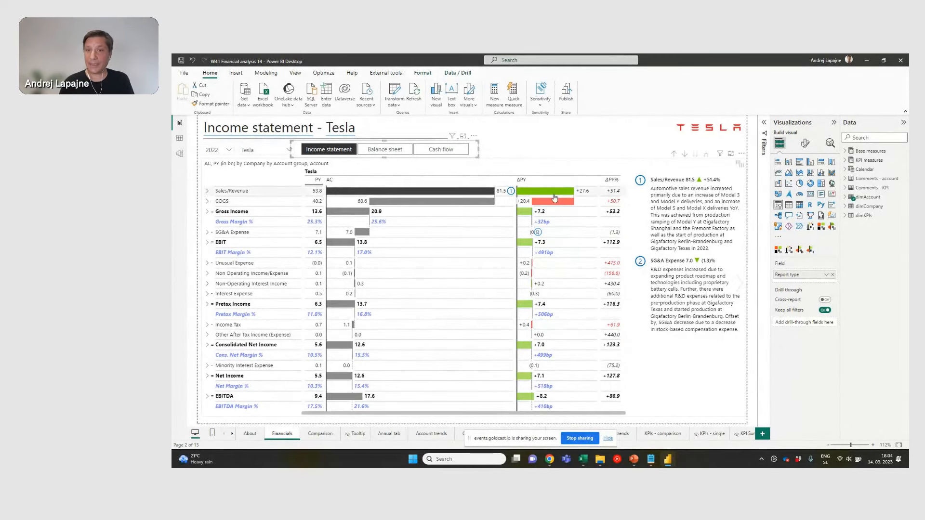
{"action": "mouse_move", "coordinate": [545, 194]}
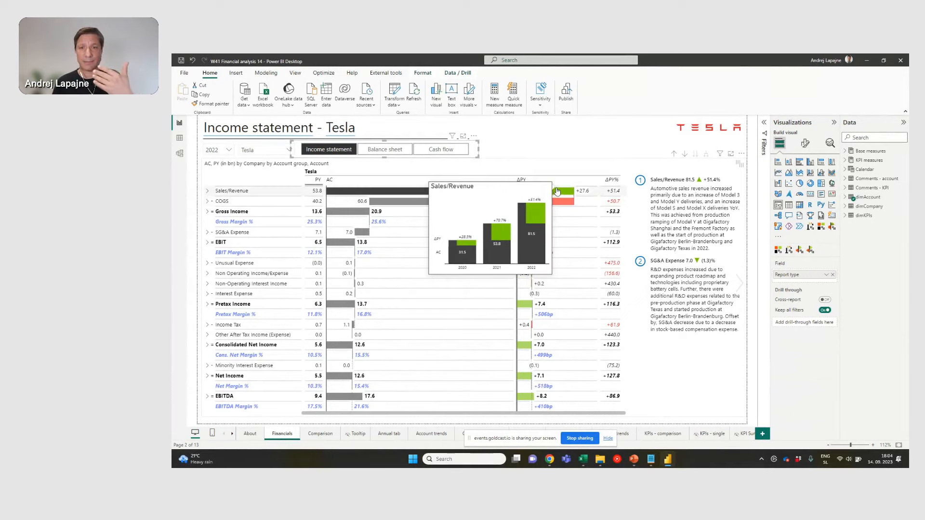
Step: Filter the income statement to Coca-Cola, and view the GM || Tesla and Nike || Adidas pairs on the Comparison page
{"action": "left_click", "coordinate": [289, 150]}
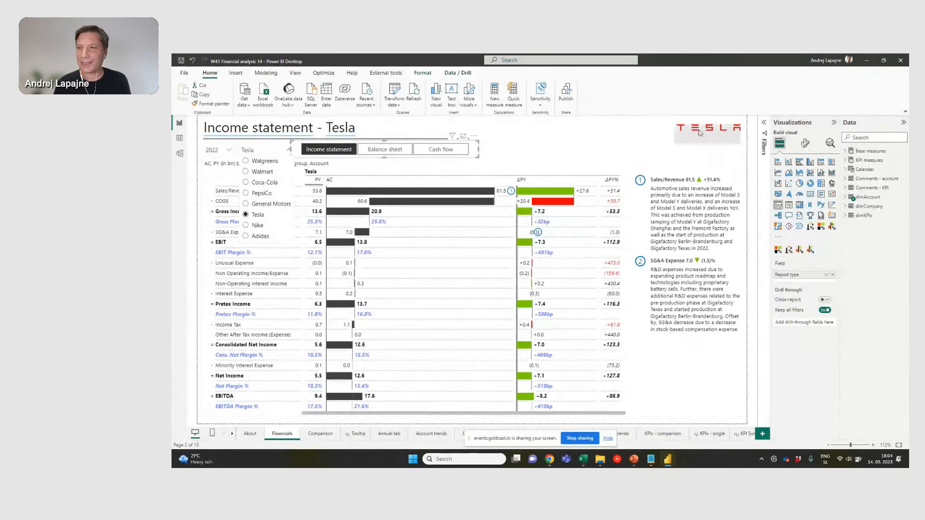
{"action": "left_click", "coordinate": [246, 183]}
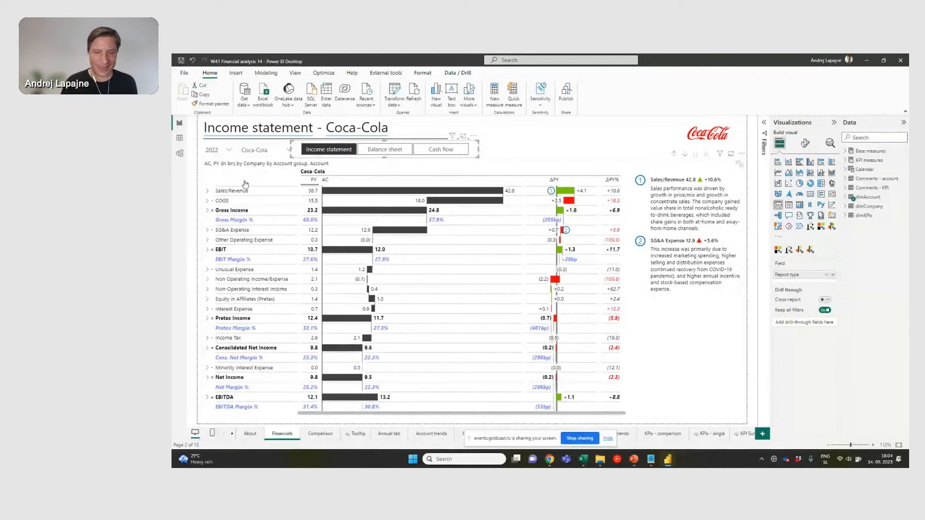
{"action": "left_click", "coordinate": [313, 435]}
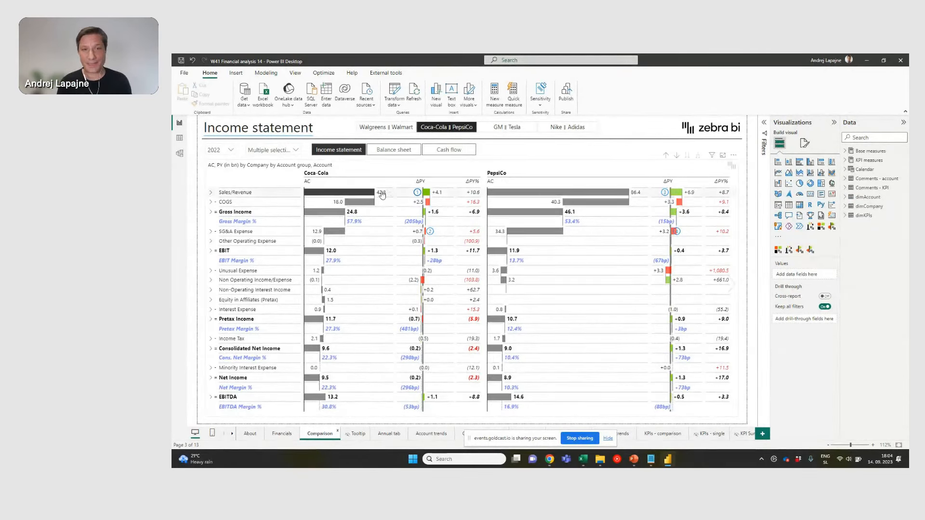
{"action": "left_click", "coordinate": [513, 128]}
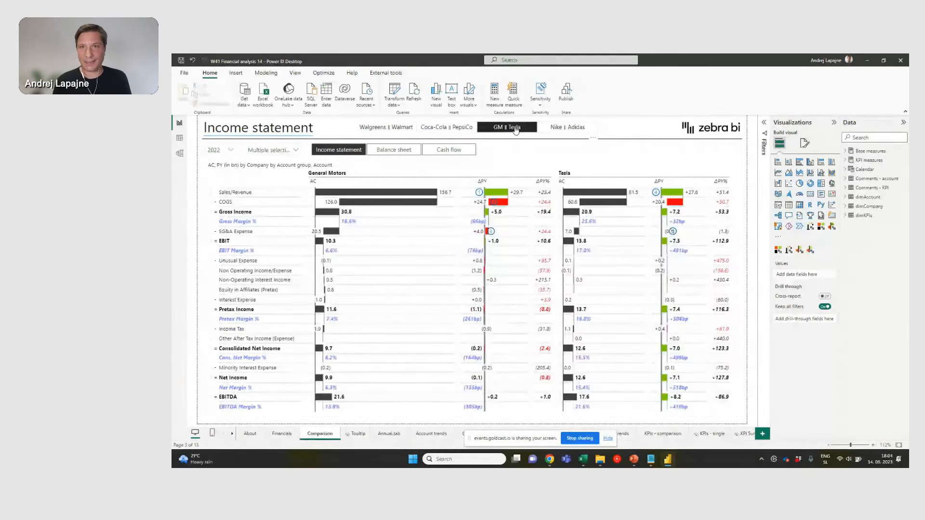
{"action": "left_click", "coordinate": [565, 129]}
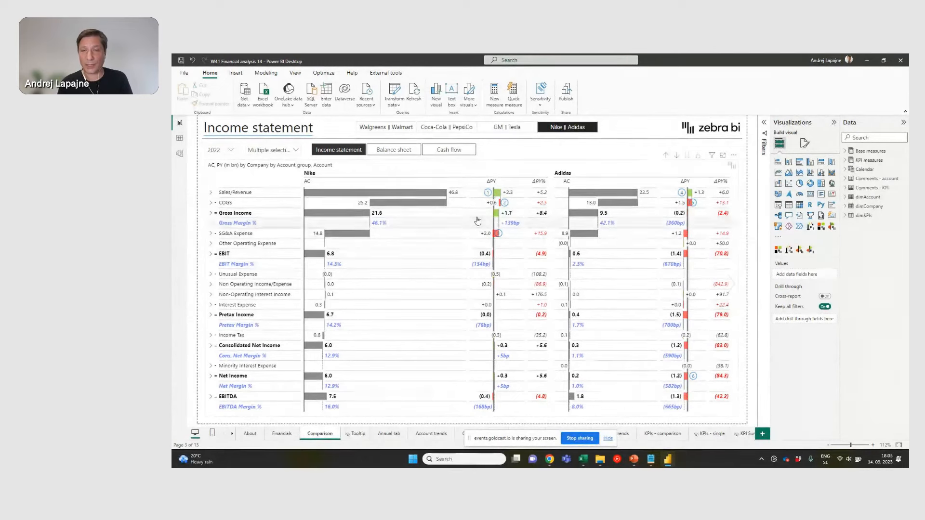
{"action": "mouse_move", "coordinate": [478, 221]}
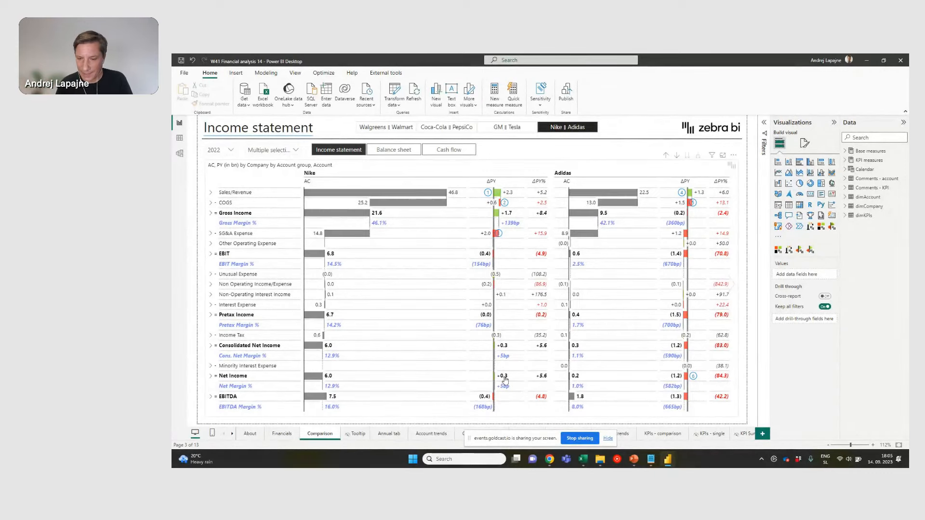
Step: Hide the screen-sharing notice and show the Coca-Cola || PepsiCo pair on the Comparison trends page
{"action": "left_click", "coordinate": [607, 440]}
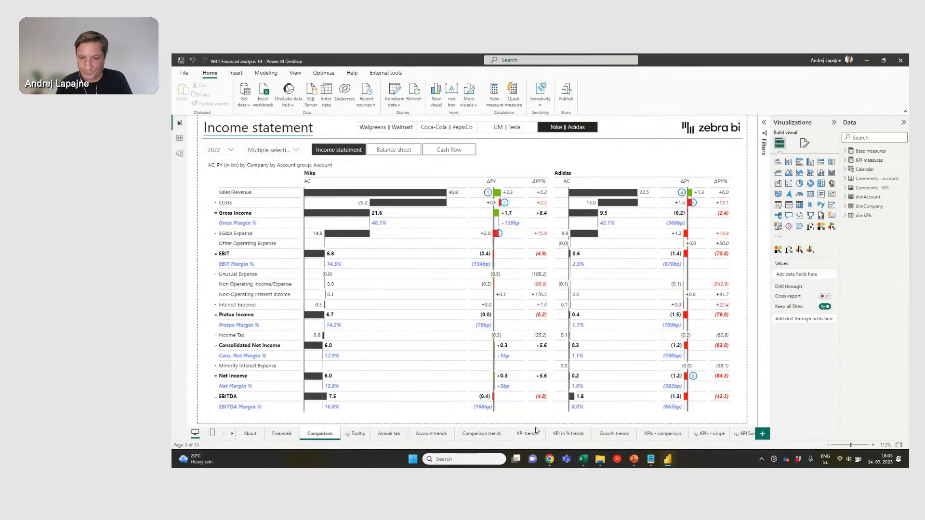
{"action": "left_click", "coordinate": [489, 436]}
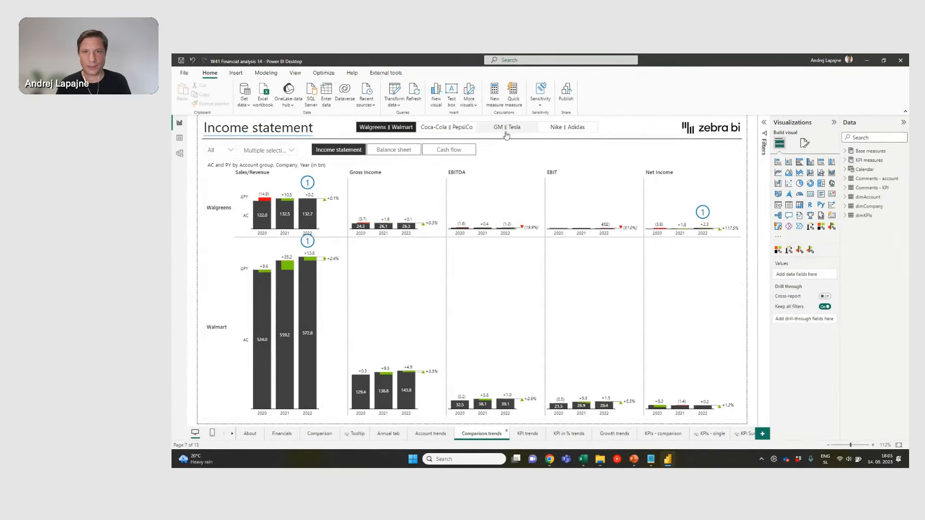
{"action": "left_click", "coordinate": [461, 130]}
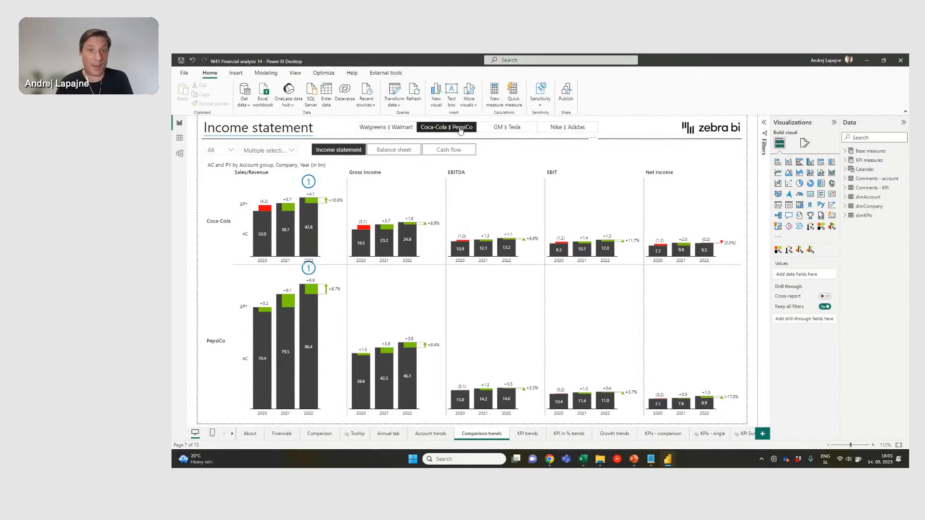
Step: Open the KPI trends page and view the benchmark for Net debt to EBITDA, ending on Inventory turnover
{"action": "left_click", "coordinate": [524, 434]}
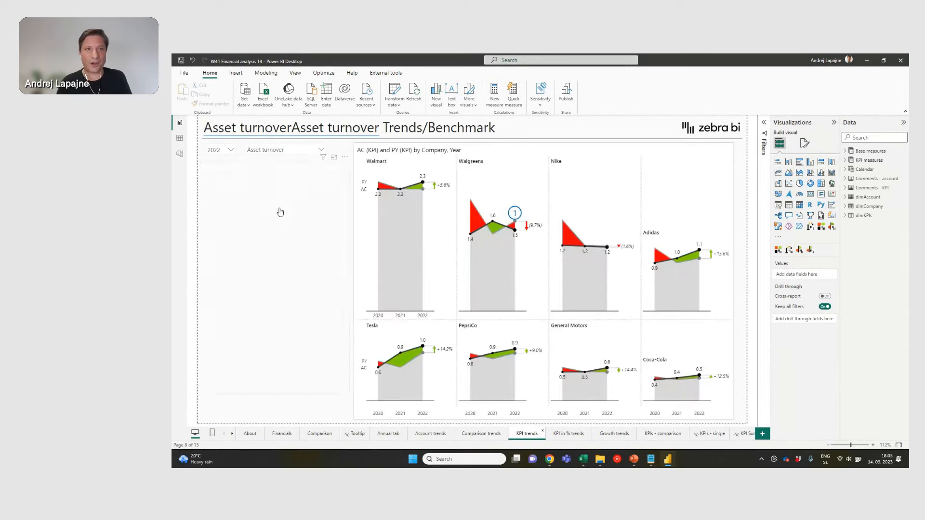
{"action": "left_click", "coordinate": [323, 150]}
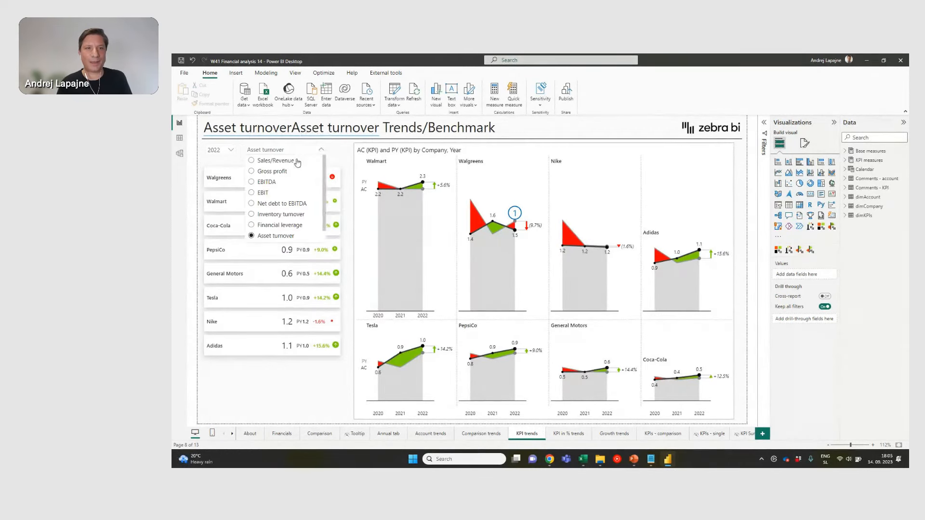
{"action": "left_click", "coordinate": [275, 205]}
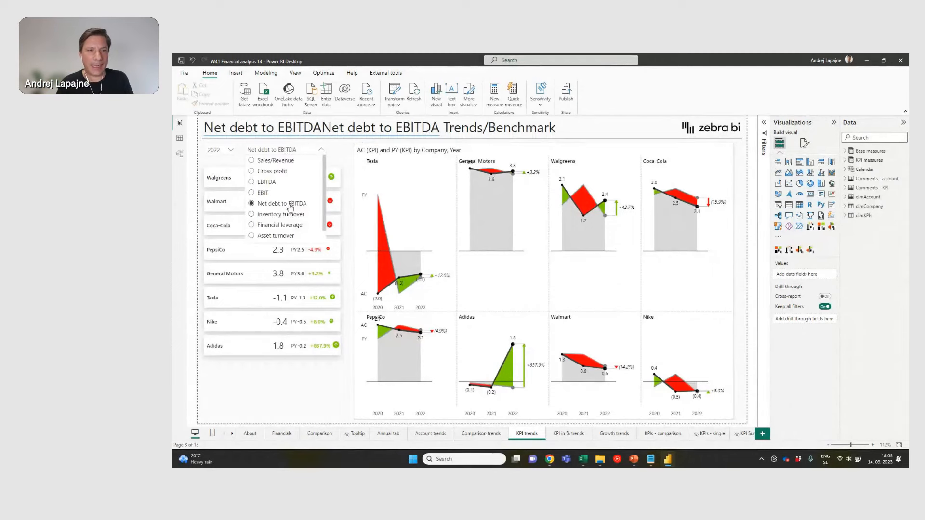
{"action": "left_click", "coordinate": [289, 215]}
{"action": "left_click", "coordinate": [296, 152]}
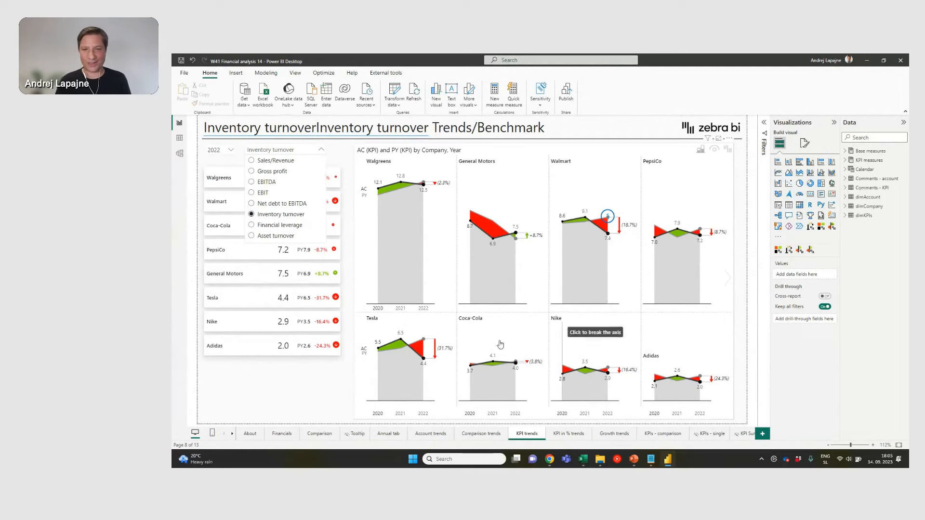
{"action": "left_click", "coordinate": [386, 169]}
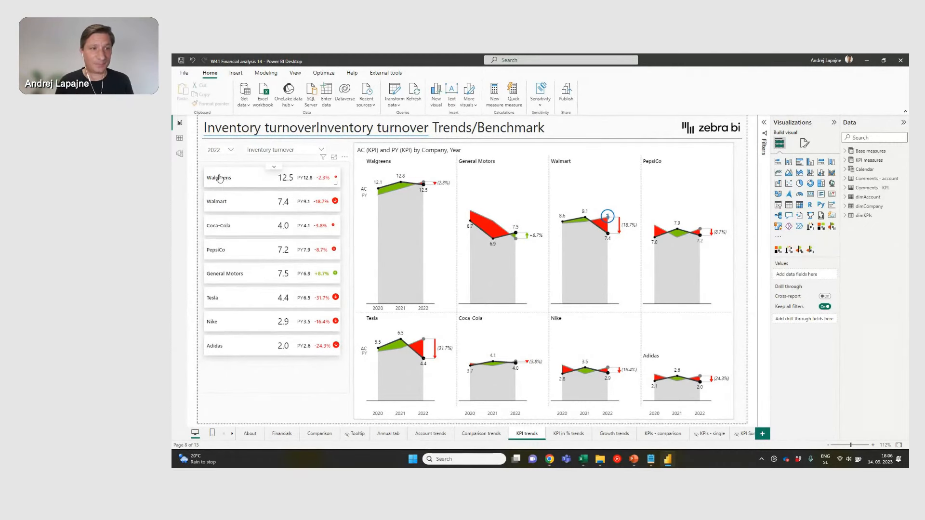
Step: Filter the inventory turnover trends to Walgreens alone, and to Walgreens and Walmart together for comparison
{"action": "left_click", "coordinate": [222, 180]}
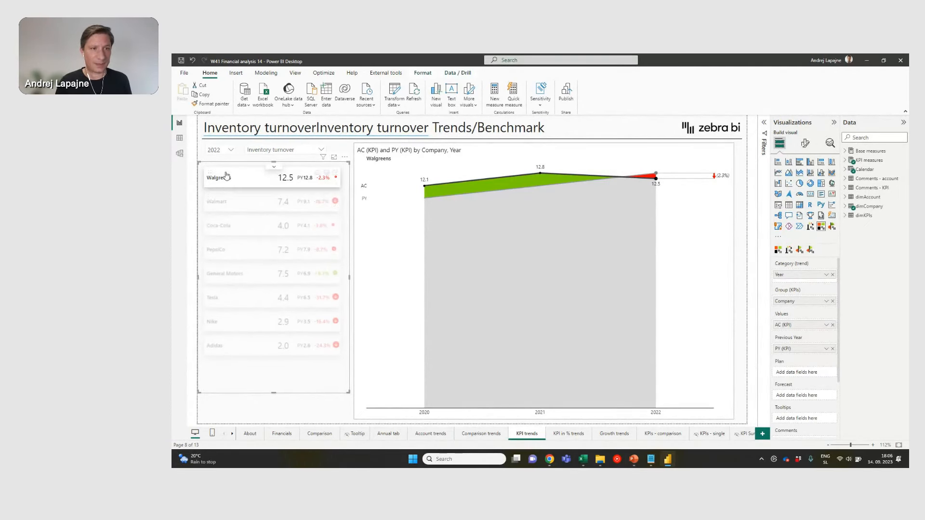
{"action": "left_click", "coordinate": [226, 183]}
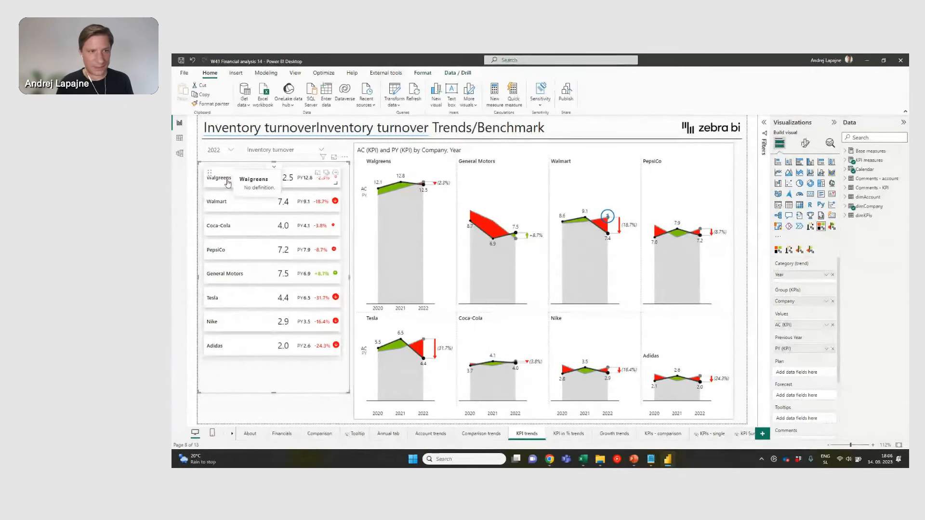
{"action": "left_click", "coordinate": [228, 183]}
{"action": "left_click", "coordinate": [221, 202]}
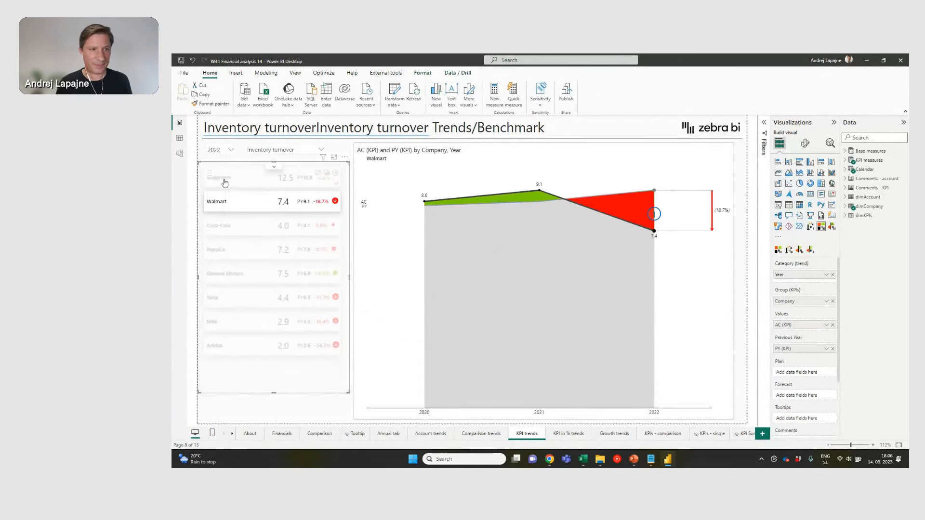
{"action": "left_click", "coordinate": [225, 182], "text": "ctrl"}
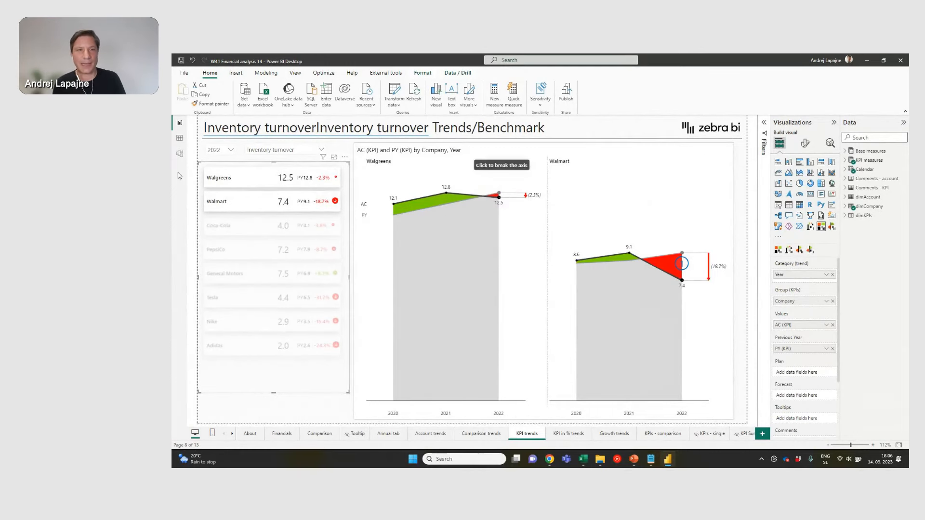
Step: Compare the inventory turnover trends of Coca-Cola and PepsiCo, and clear the company selection to show all companies
{"action": "left_click", "coordinate": [220, 229]}
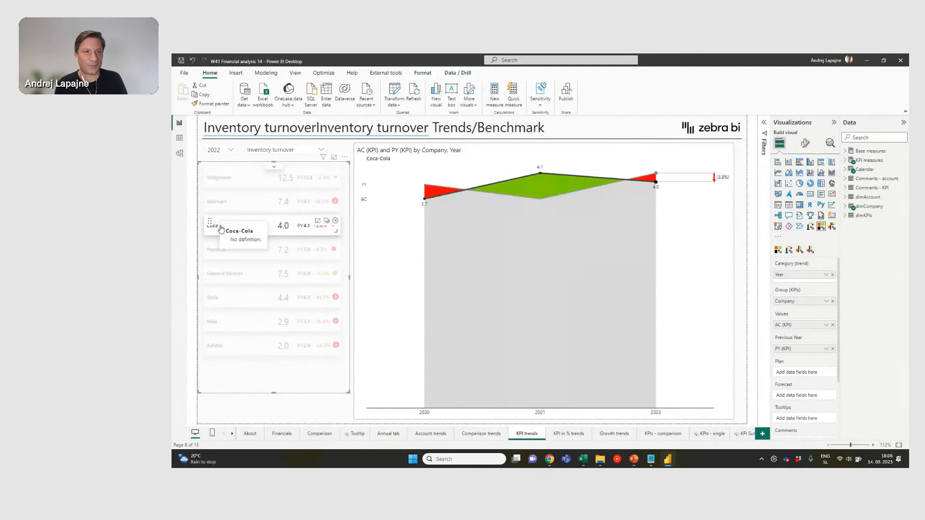
{"action": "left_click", "coordinate": [214, 253], "text": "ctrl"}
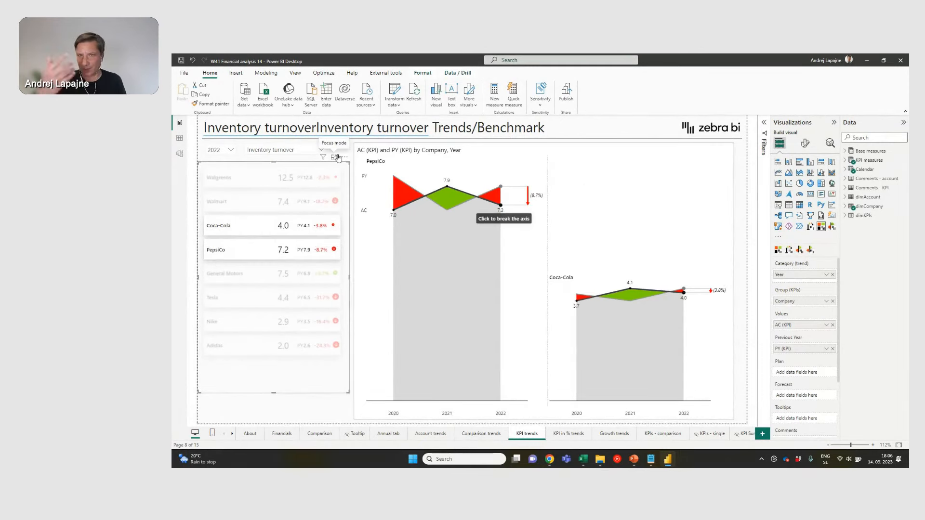
{"action": "left_click", "coordinate": [227, 226]}
{"action": "left_click", "coordinate": [228, 225]}
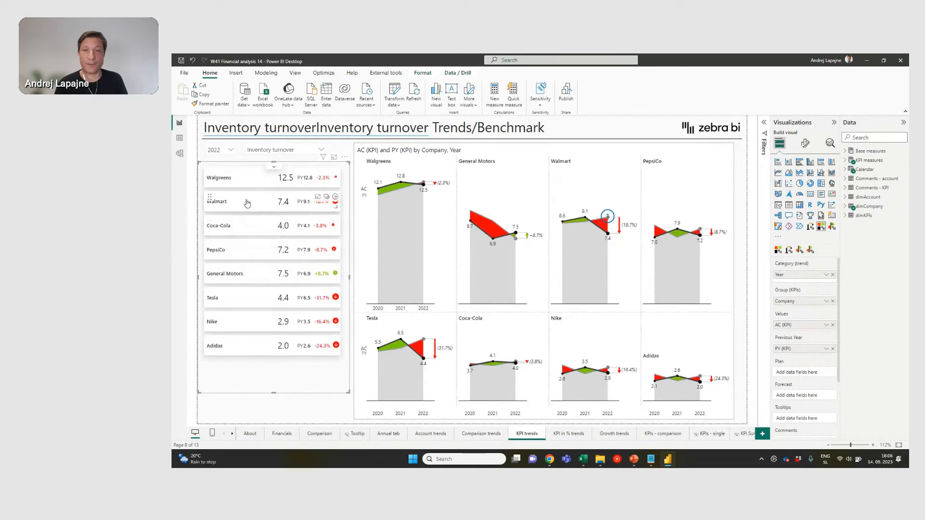
Step: Open the KPI in % trends page and show the list of percentage KPIs available beside EBITDA margin %
{"action": "left_click", "coordinate": [569, 434]}
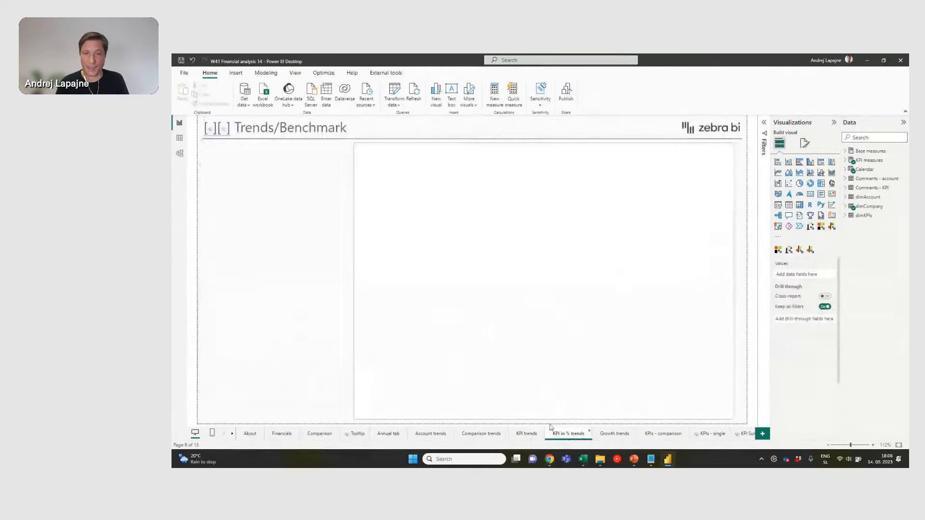
{"action": "left_click", "coordinate": [317, 153]}
{"action": "left_click", "coordinate": [317, 153]}
{"action": "left_click", "coordinate": [296, 152]}
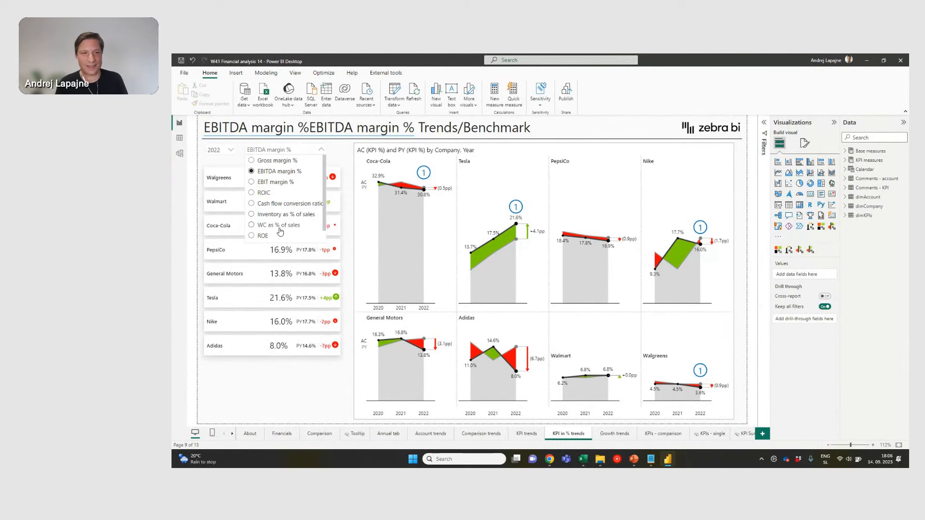
Step: Open the Growth trends page and switch the year-over-year growth view to EBIT, ending on Sales/Revenue
{"action": "left_click", "coordinate": [615, 434]}
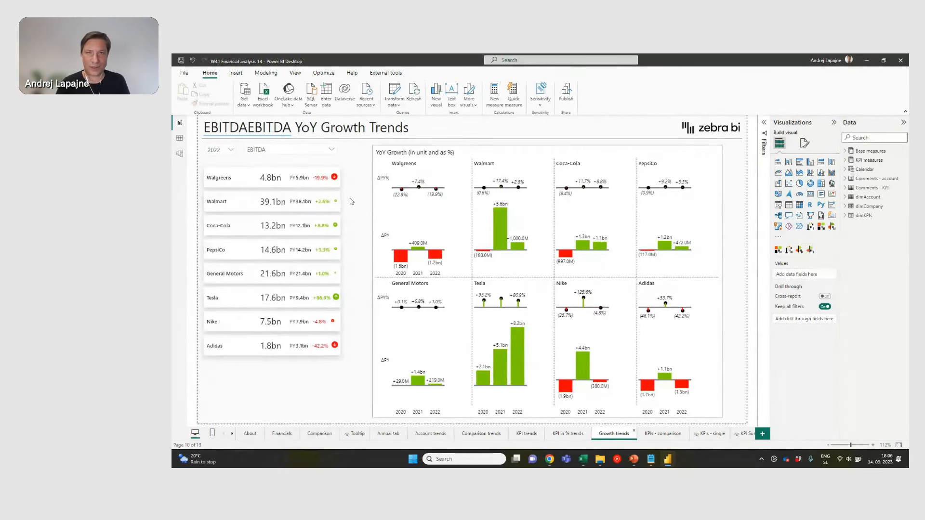
{"action": "left_click", "coordinate": [320, 150]}
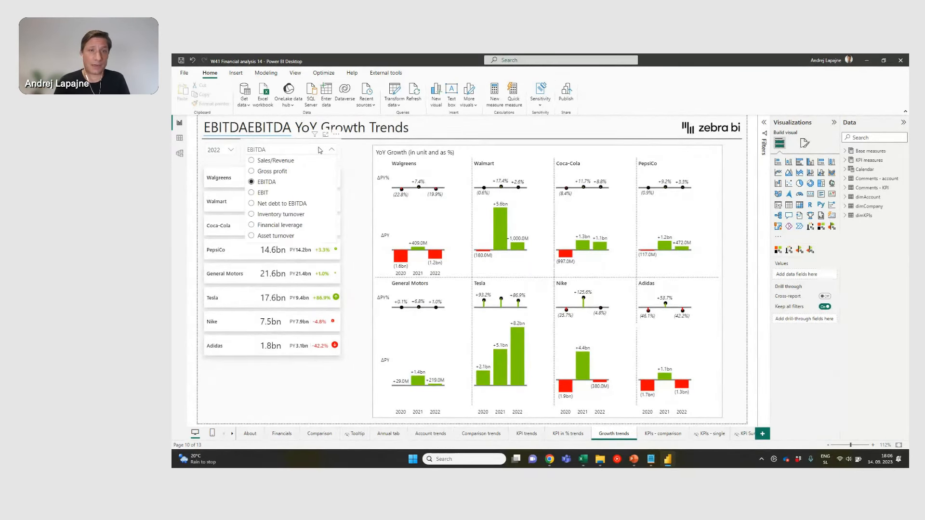
{"action": "left_click", "coordinate": [261, 193]}
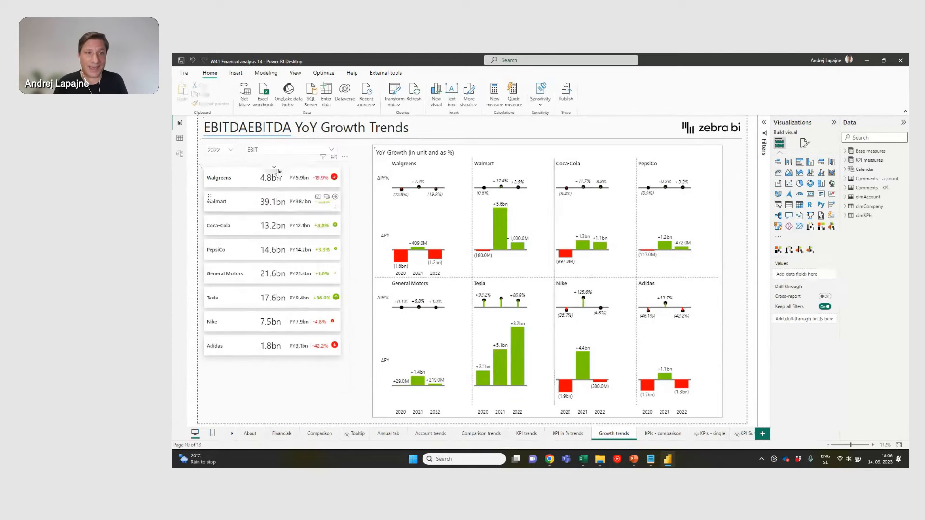
{"action": "left_click", "coordinate": [287, 151]}
{"action": "left_click", "coordinate": [277, 161]}
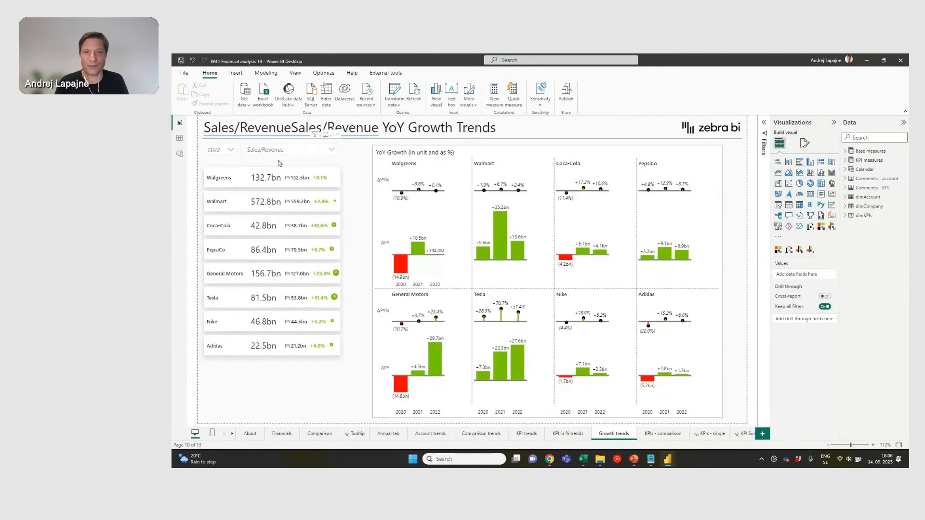
Step: Show the KPIs - comparison page, and switch to the PowerPoint slide show, advancing to the presenter introduction slide
{"action": "left_click", "coordinate": [651, 434]}
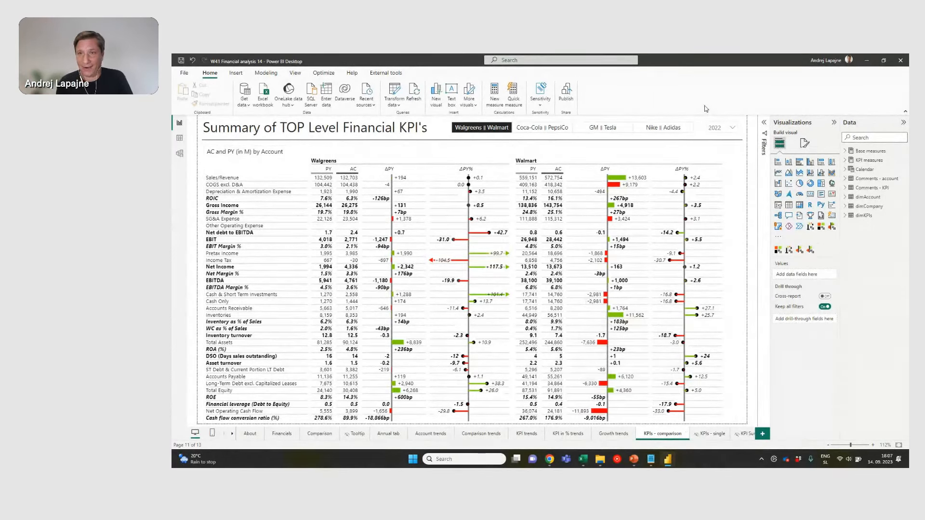
{"action": "key", "text": "alt+Tab"}
{"action": "key", "text": "alt+Tab"}
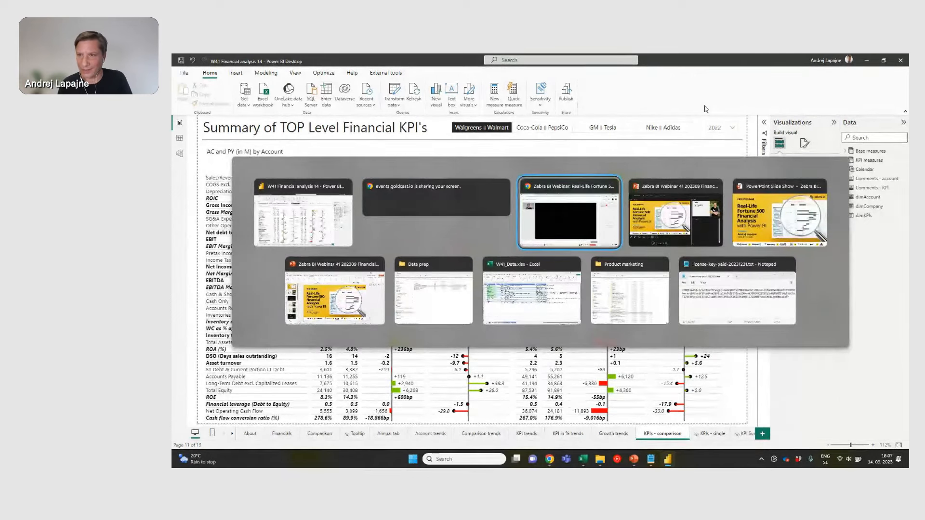
{"action": "key", "text": "alt+Tab"}
{"action": "key", "text": "alt+Tab"}
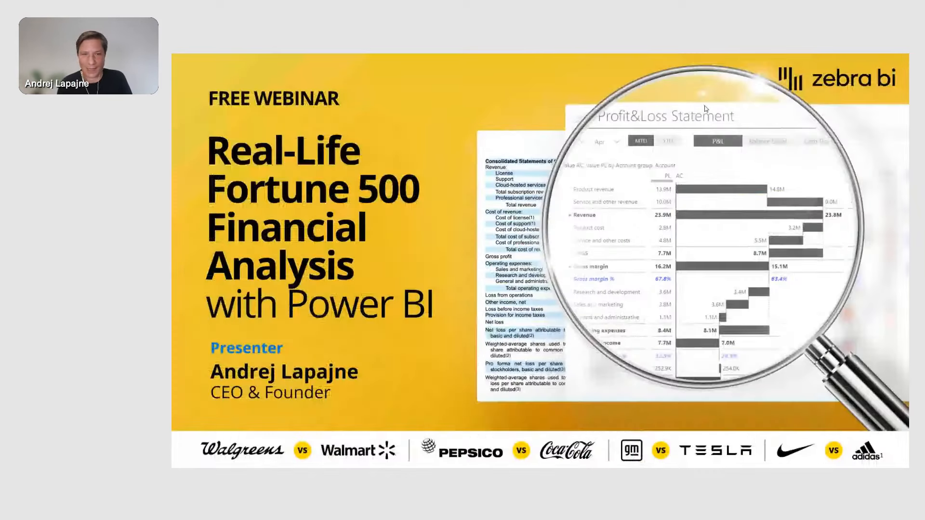
{"action": "key", "text": "Right"}
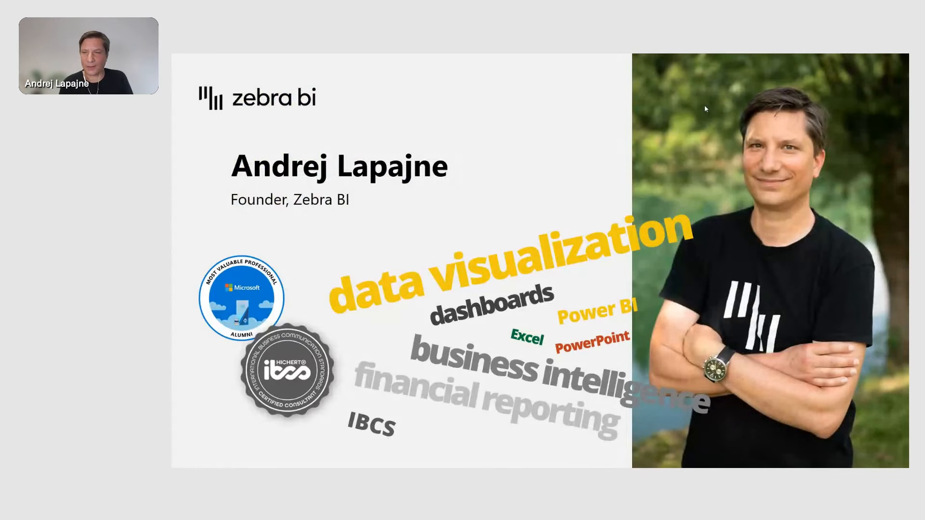
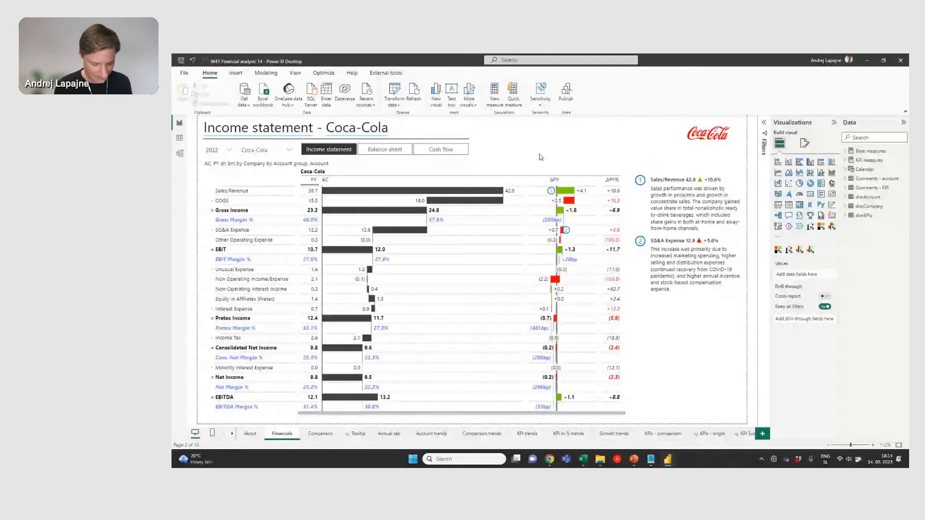
Step: Switch to the Chrome browser and bring up the WSJ Markets annual income statement for GOOGL
{"action": "key", "text": "alt+Tab"}
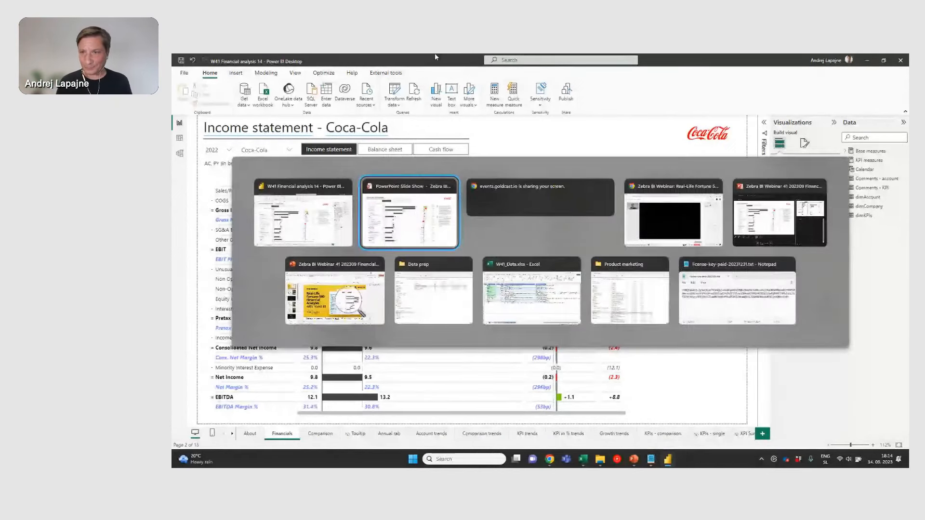
{"action": "key", "text": "alt+Tab"}
{"action": "key", "text": "alt+Tab"}
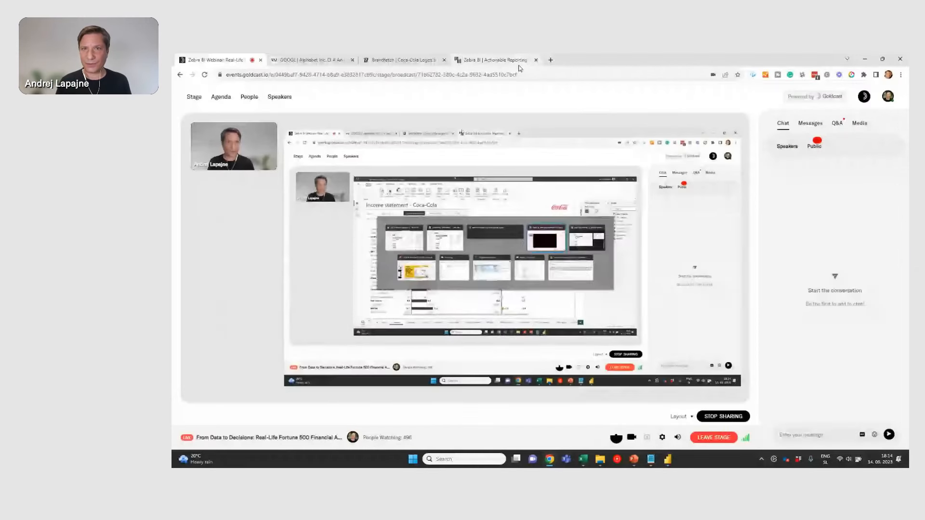
{"action": "left_click", "coordinate": [380, 61]}
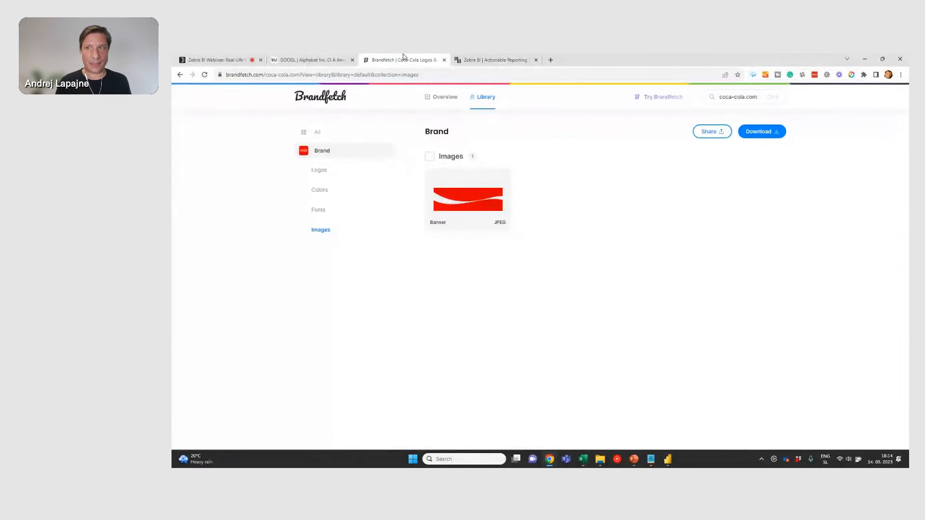
{"action": "left_click", "coordinate": [314, 60]}
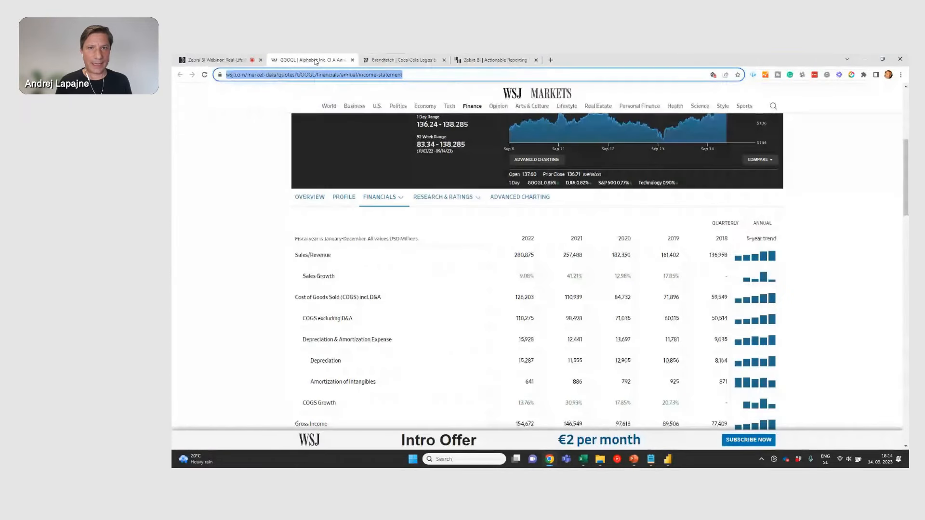
{"action": "left_click", "coordinate": [396, 74]}
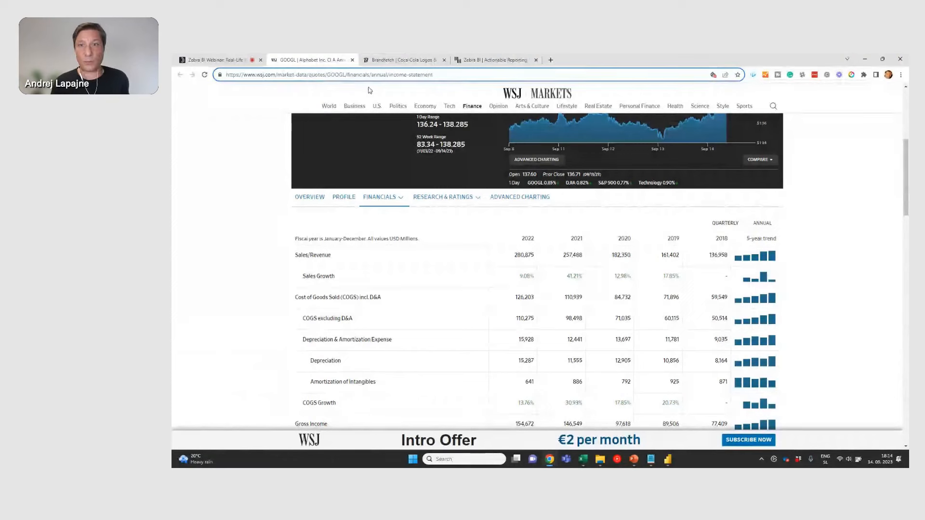
{"action": "mouse_move", "coordinate": [518, 113]}
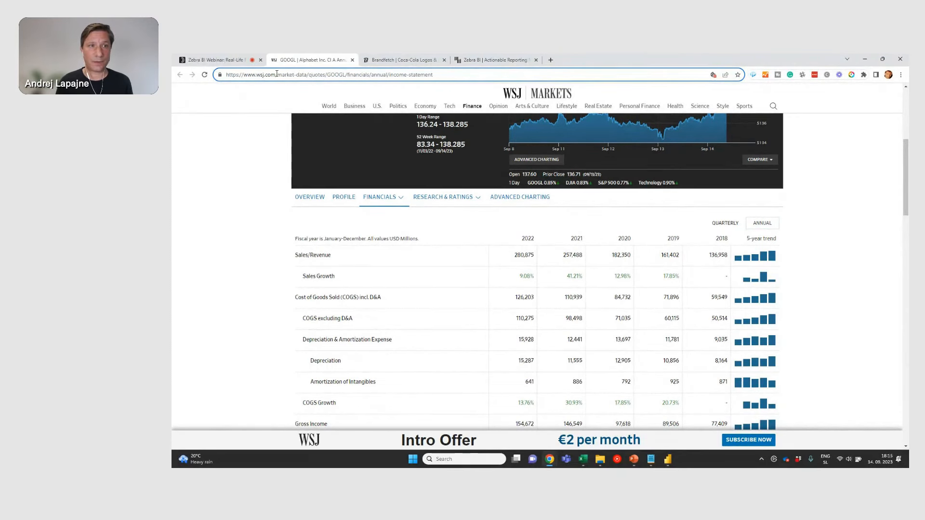
{"action": "left_click_drag", "start_coordinate": [275, 76], "coordinate": [243, 77]}
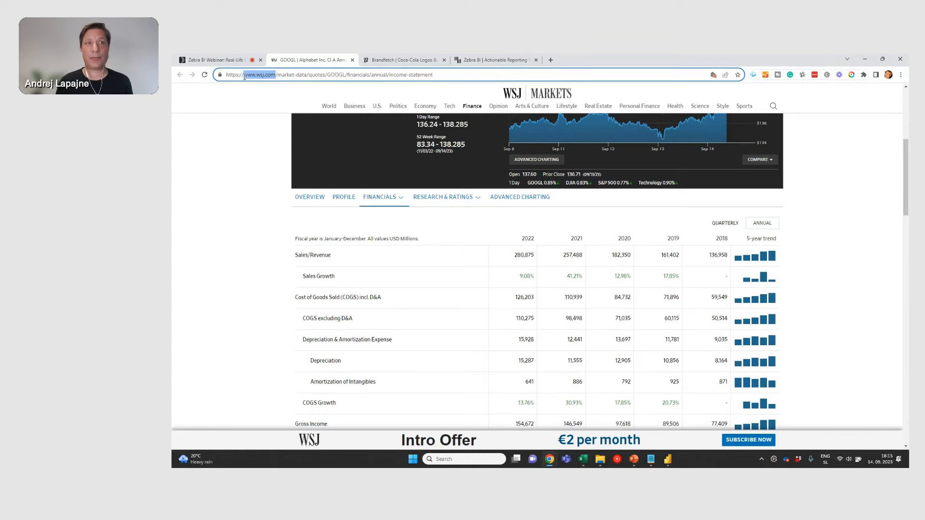
{"action": "left_click", "coordinate": [278, 76]}
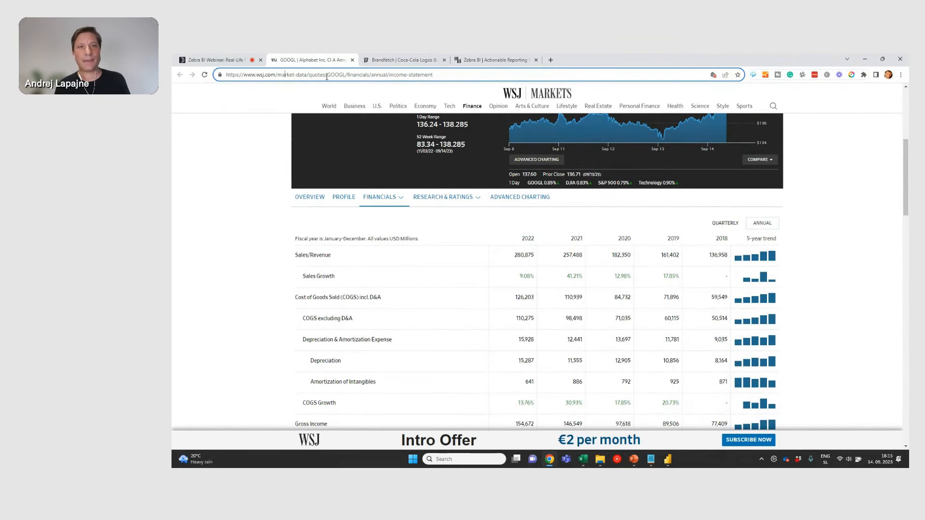
{"action": "left_click_drag", "start_coordinate": [327, 76], "coordinate": [345, 75]}
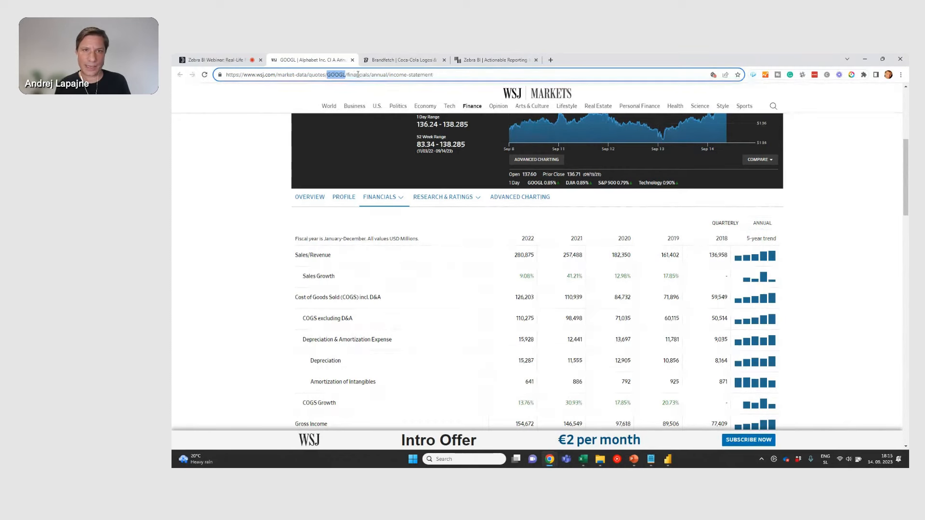
{"action": "mouse_move", "coordinate": [385, 198]}
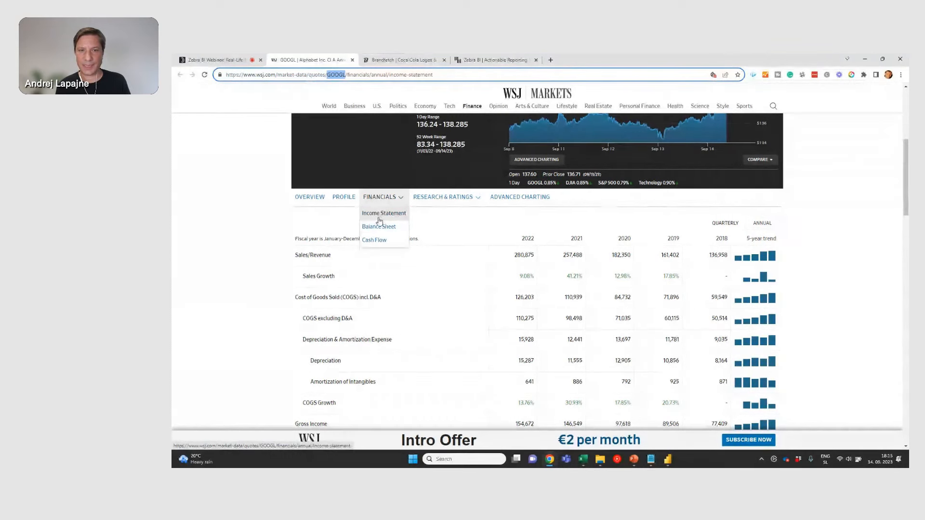
{"action": "left_click", "coordinate": [500, 232]}
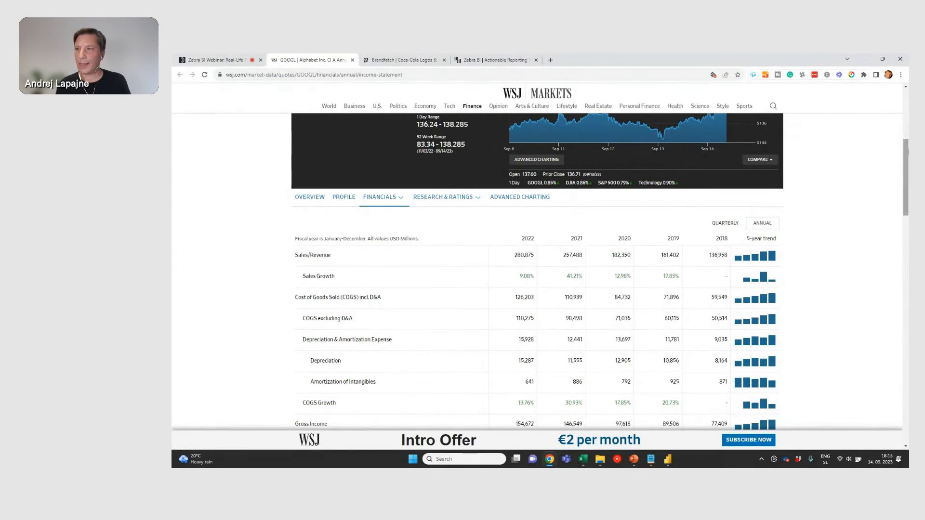
Step: Highlight the Sales Growth row and the Depreciation & Amortization Expense label in the GOOGL income statement
{"action": "left_click_drag", "start_coordinate": [906, 158], "coordinate": [906, 180]}
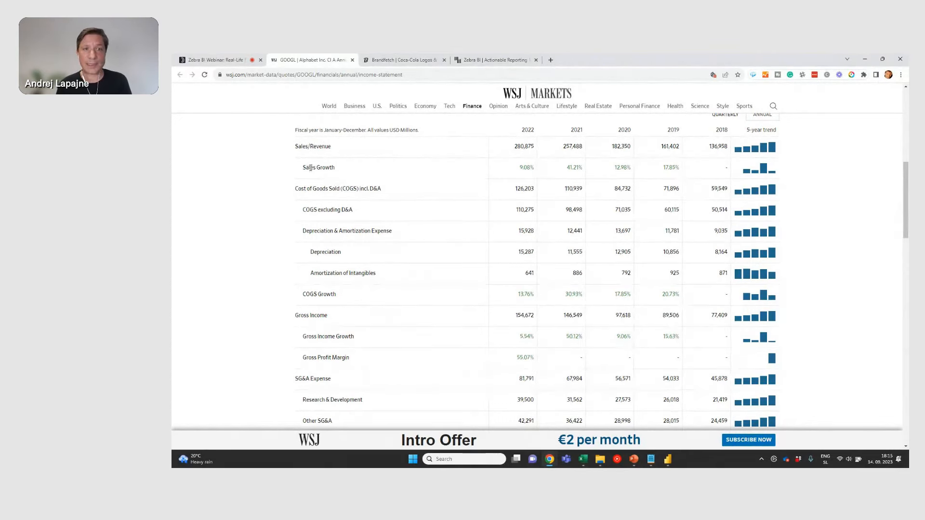
{"action": "left_click_drag", "start_coordinate": [310, 167], "coordinate": [701, 171]}
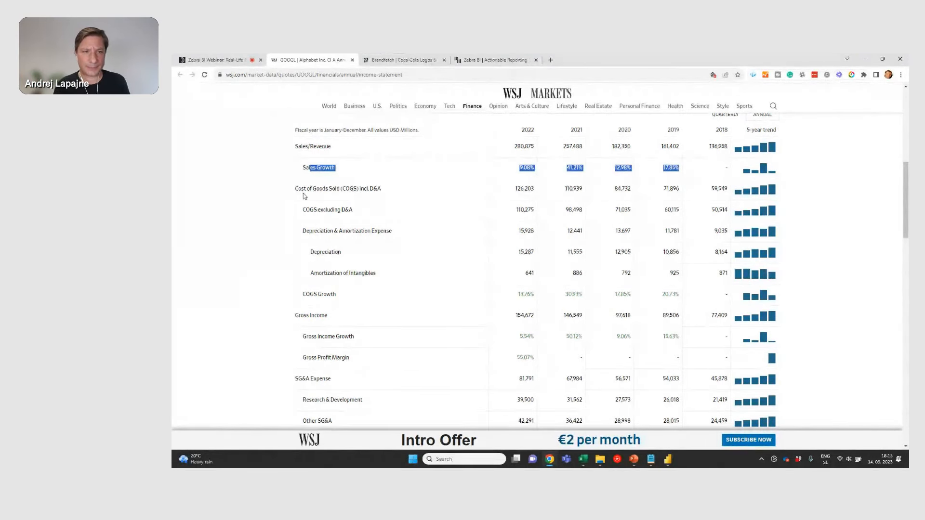
{"action": "left_click", "coordinate": [306, 176]}
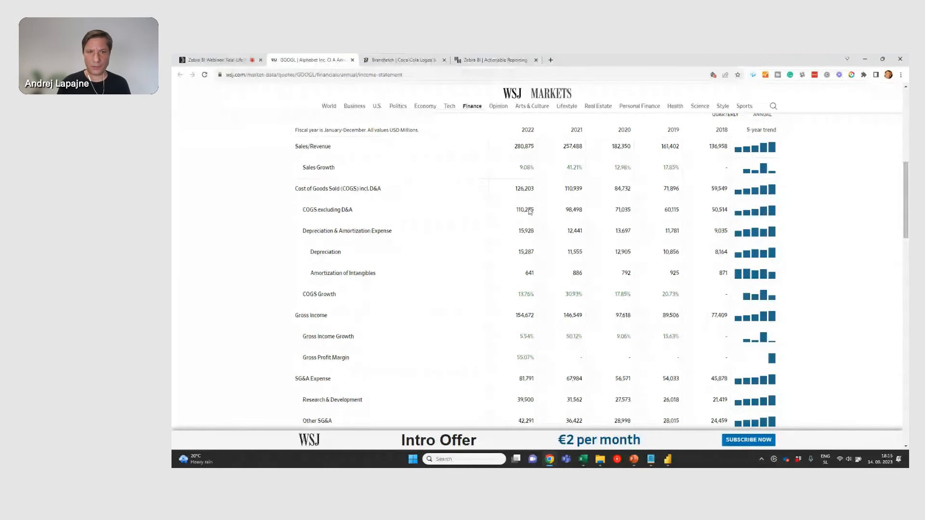
{"action": "left_click_drag", "start_coordinate": [305, 231], "coordinate": [419, 236]}
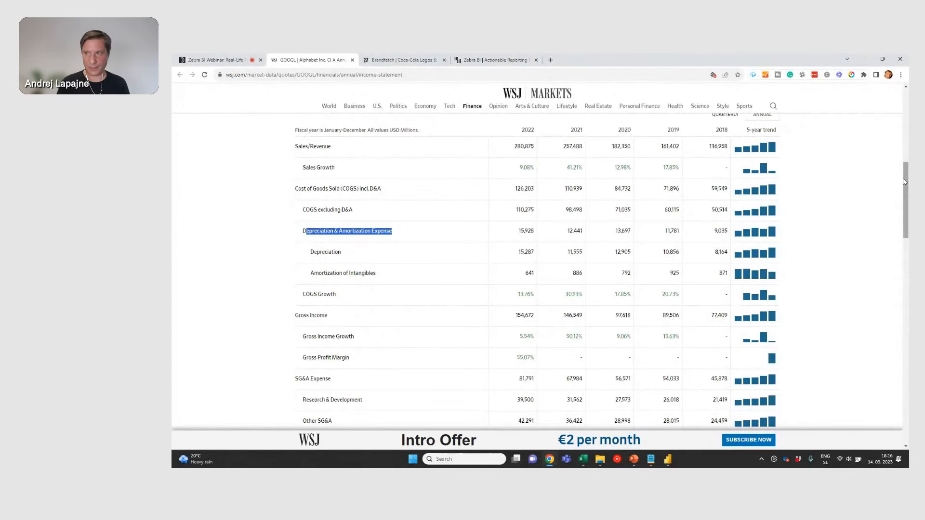
Step: Examine the rest of the GOOGL income statement, from SG&A Expense down to the EBITDA rows at its end
{"action": "left_click_drag", "start_coordinate": [906, 184], "coordinate": [907, 185]}
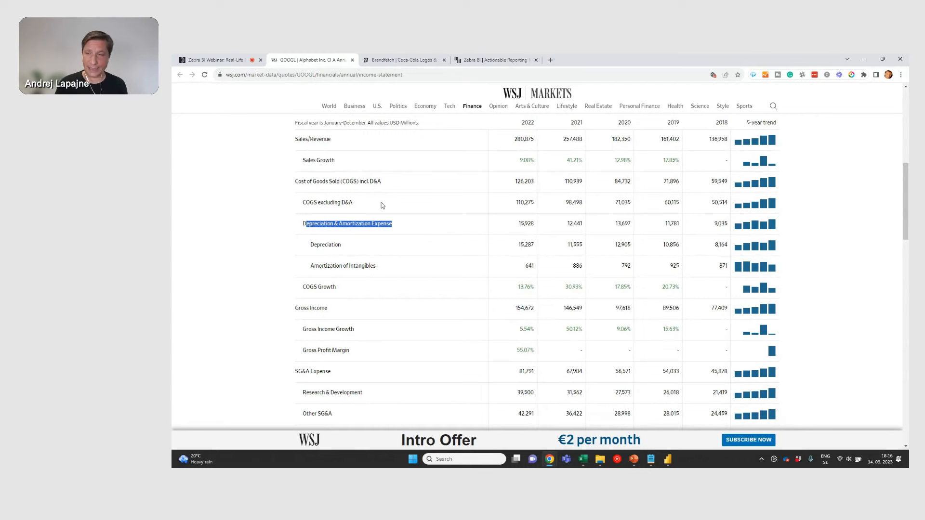
{"action": "scroll", "coordinate": [612, 195], "scroll_direction": "down", "scroll_amount": 1}
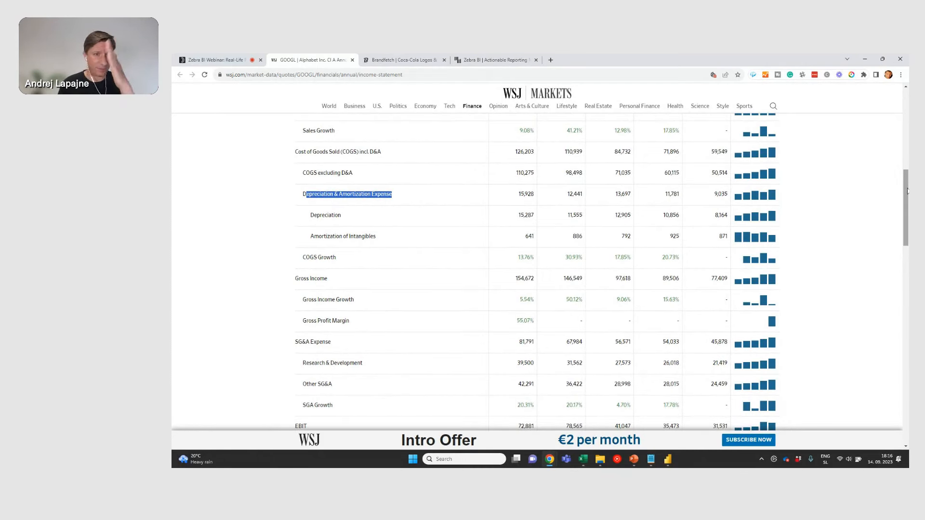
{"action": "left_click_drag", "start_coordinate": [908, 191], "coordinate": [903, 201]}
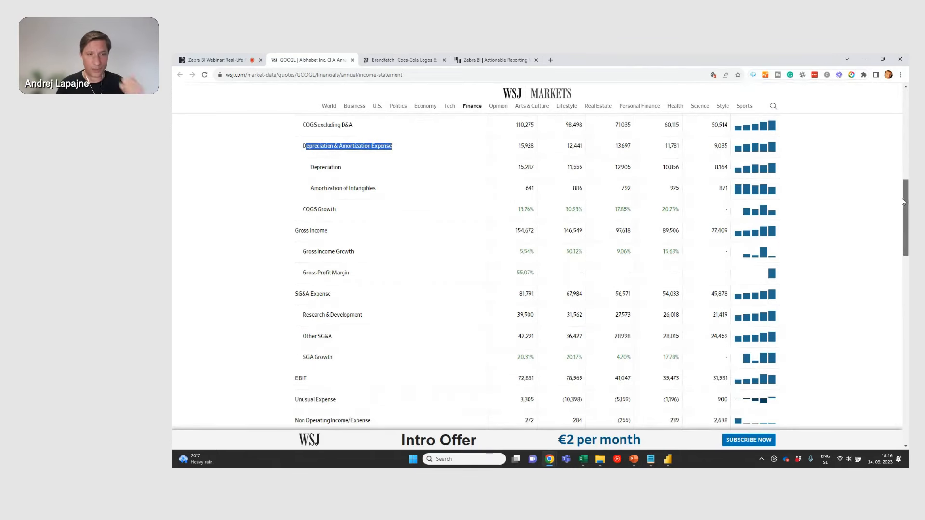
{"action": "left_click_drag", "start_coordinate": [903, 202], "coordinate": [903, 223]}
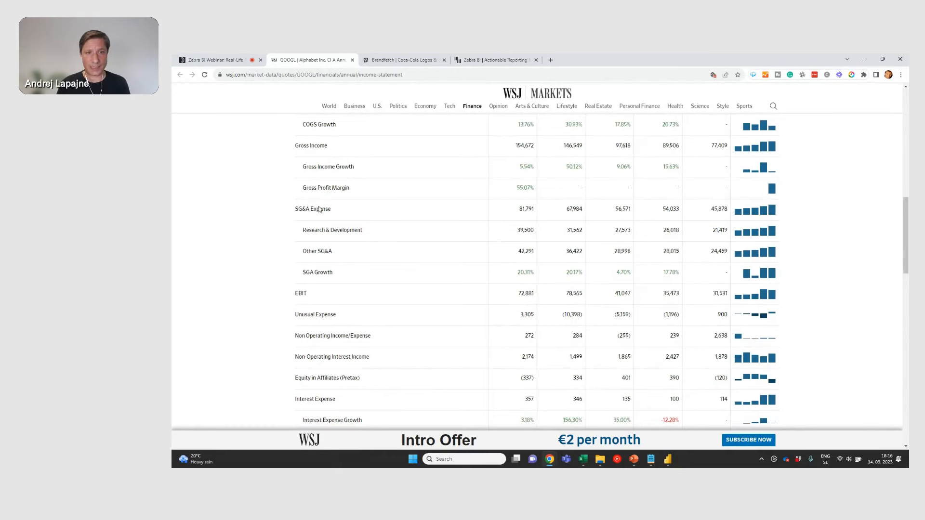
{"action": "left_click_drag", "start_coordinate": [908, 227], "coordinate": [908, 263]}
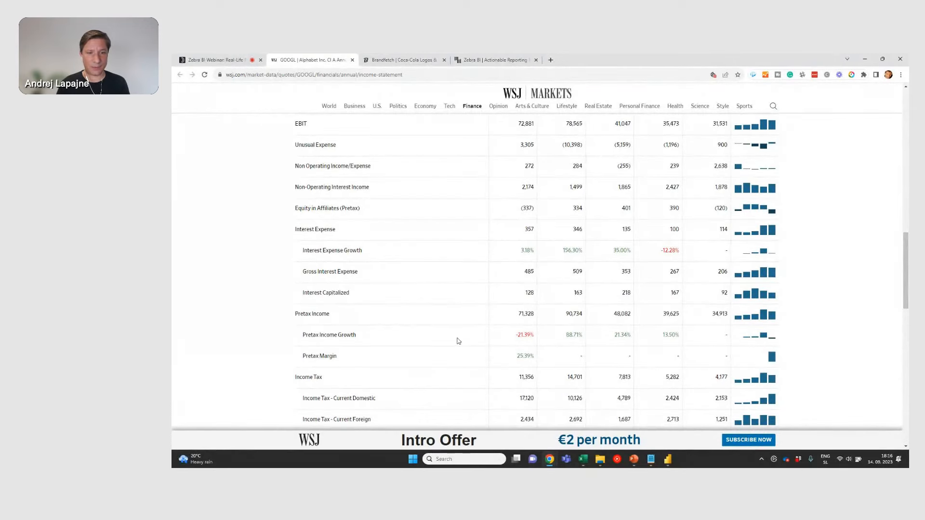
{"action": "left_click_drag", "start_coordinate": [907, 247], "coordinate": [908, 338]}
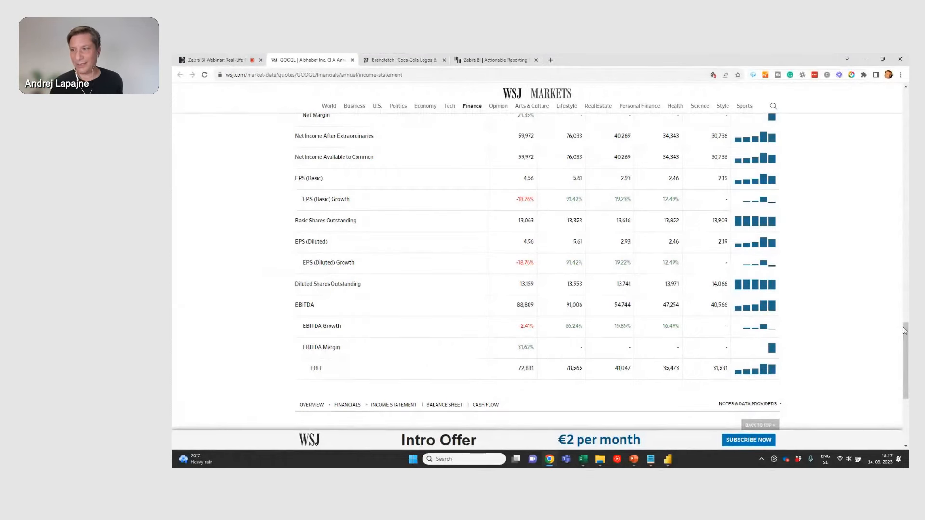
Step: Return to the start of the income statement and highlight the 2022 Sales/Revenue figure and the whole Sales/Revenue row
{"action": "left_click_drag", "start_coordinate": [905, 330], "coordinate": [907, 184]}
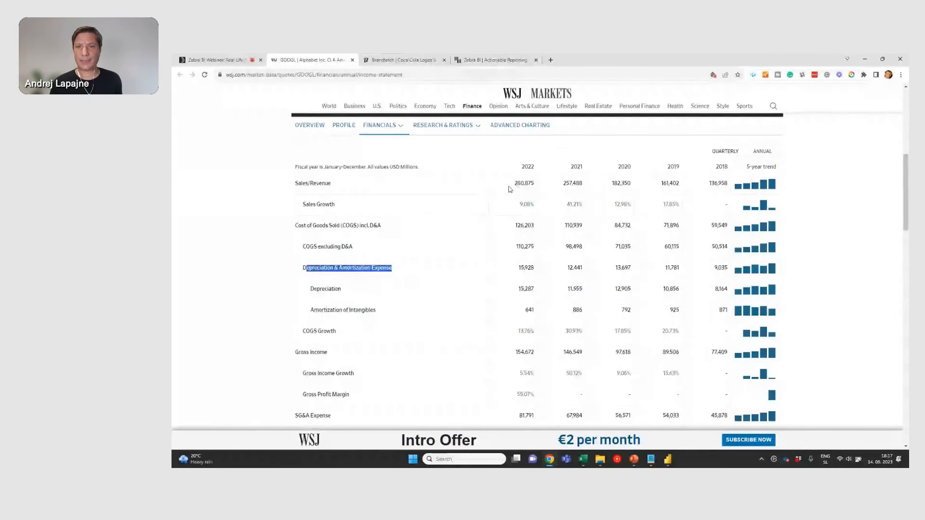
{"action": "left_click_drag", "start_coordinate": [514, 184], "coordinate": [552, 181]}
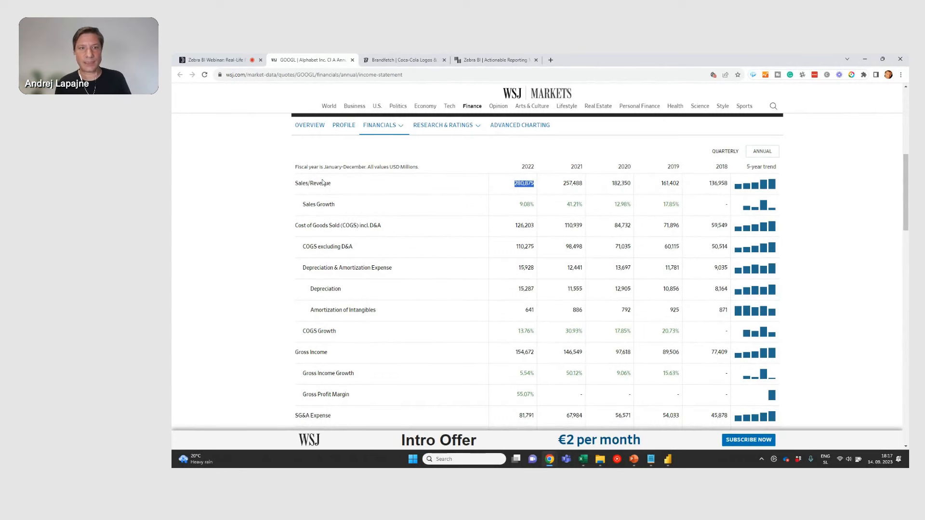
{"action": "left_click_drag", "start_coordinate": [303, 183], "coordinate": [320, 150]}
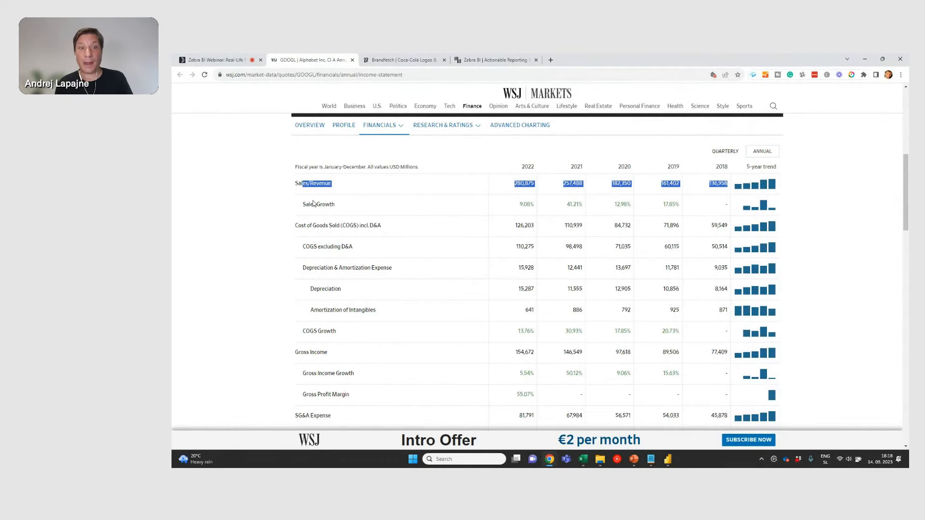
Step: Highlight the Sales Growth row with its 2022 and 2021 percentages, and show the interest, pretax income and income tax rows
{"action": "left_click_drag", "start_coordinate": [312, 205], "coordinate": [563, 194]}
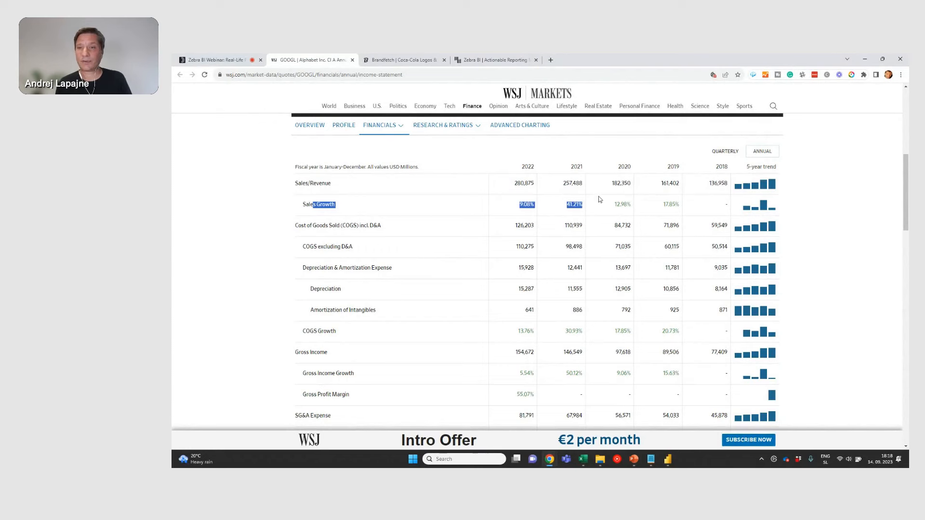
{"action": "left_click", "coordinate": [555, 208]}
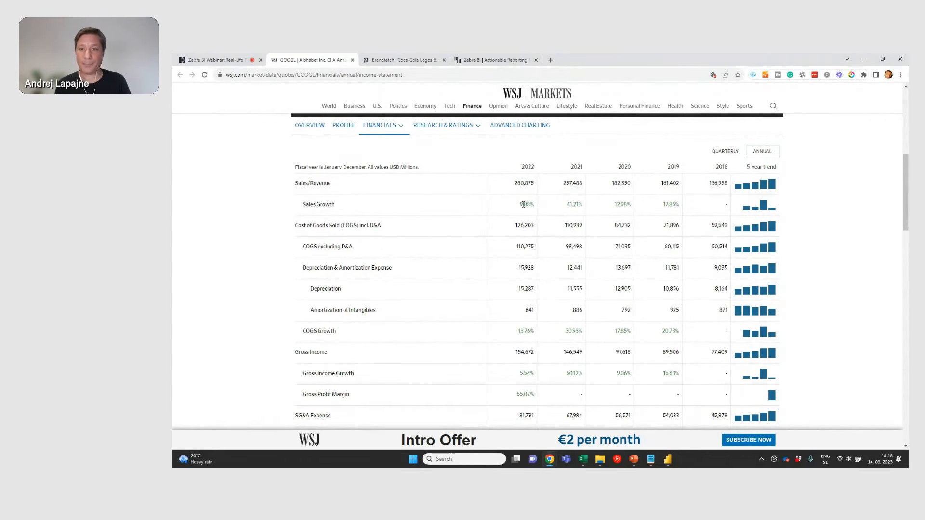
{"action": "double_click", "coordinate": [524, 204]}
{"action": "double_click", "coordinate": [578, 204]}
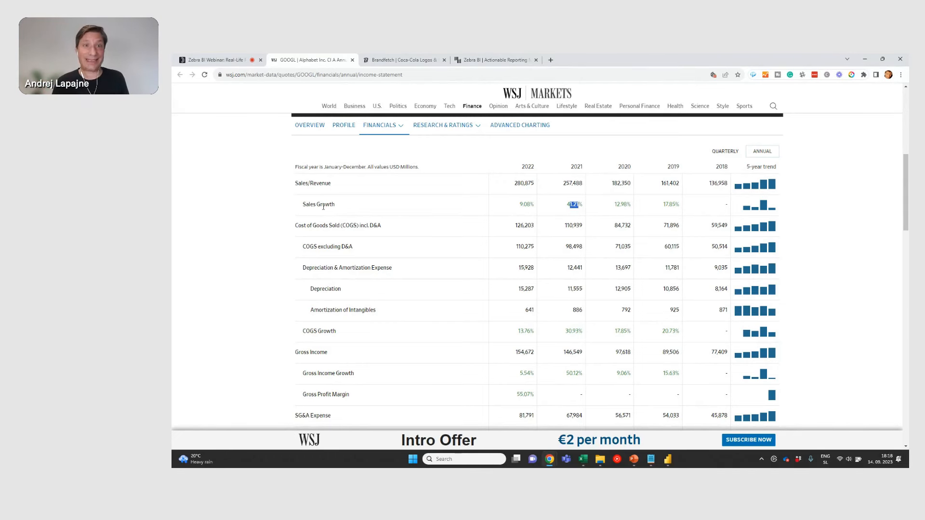
{"action": "left_click_drag", "start_coordinate": [310, 206], "coordinate": [712, 207]}
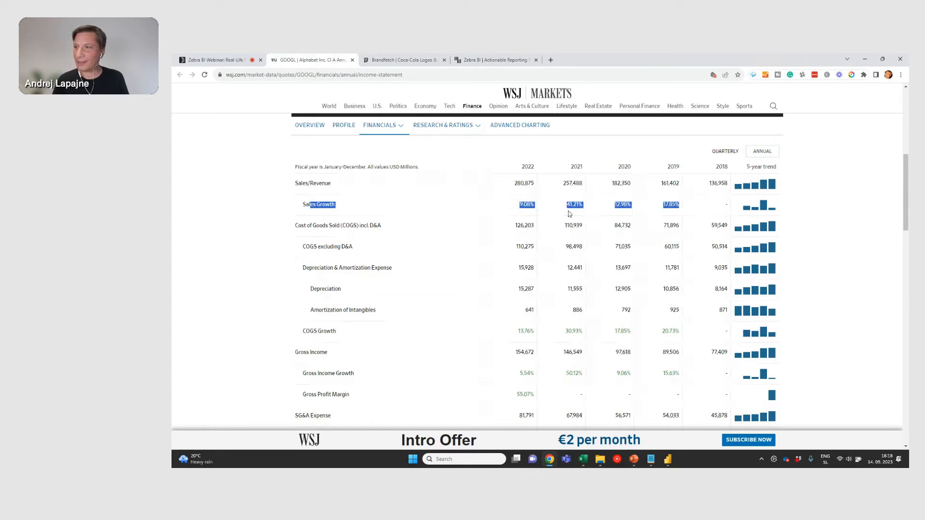
{"action": "left_click_drag", "start_coordinate": [906, 182], "coordinate": [907, 269]}
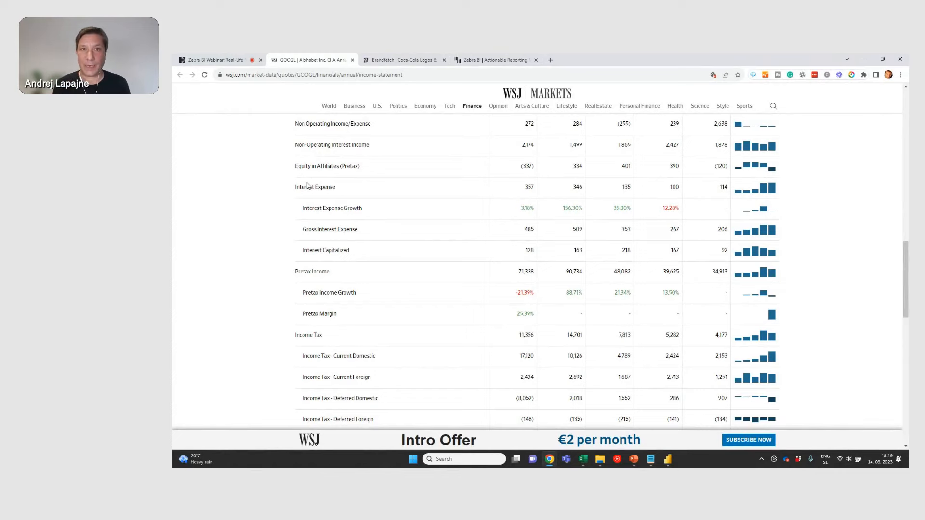
Step: Copy the full address of the GOOGL income statement page and switch to the Power BI report
{"action": "key", "text": "alt+Tab"}
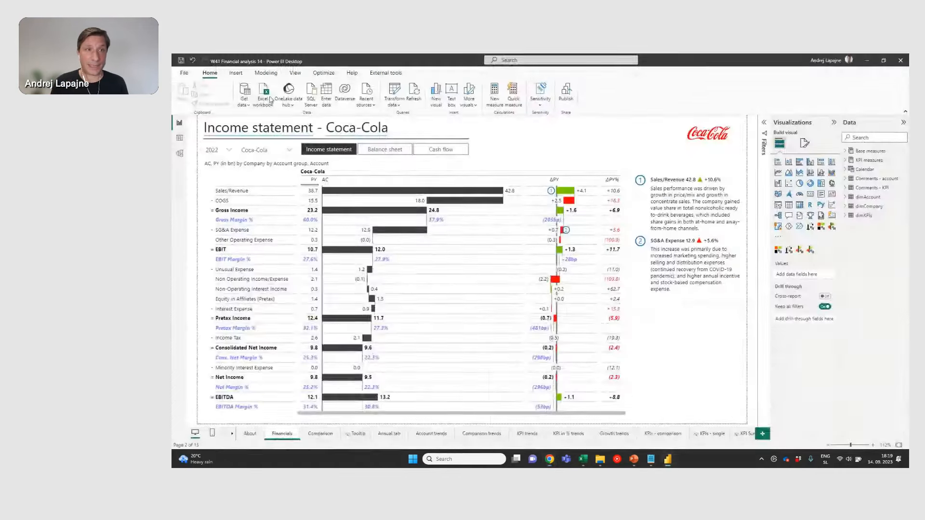
{"action": "key", "text": "alt+Tab"}
{"action": "left_click", "coordinate": [259, 72]}
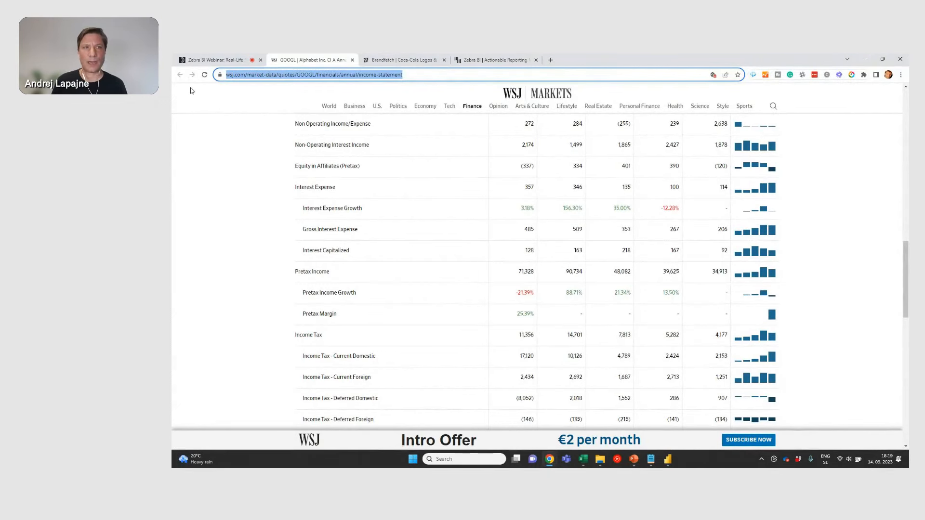
{"action": "key", "text": "alt+Tab"}
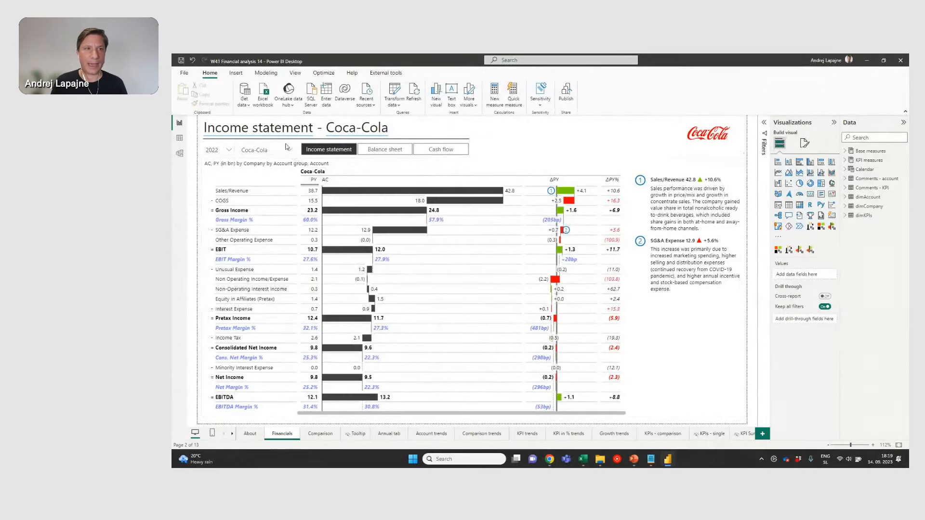
Step: Browse all available data sources and connect to the Web source in the Other category
{"action": "left_click", "coordinate": [247, 106]}
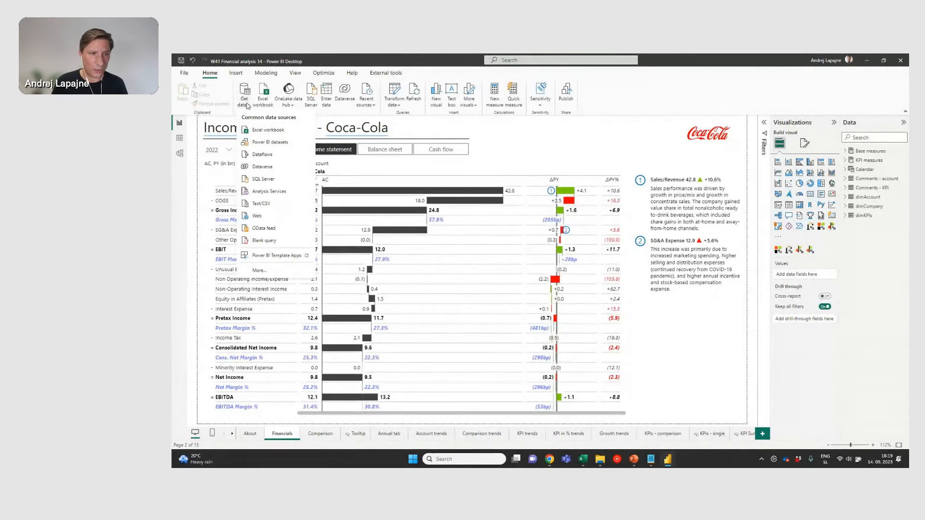
{"action": "left_click", "coordinate": [246, 95]}
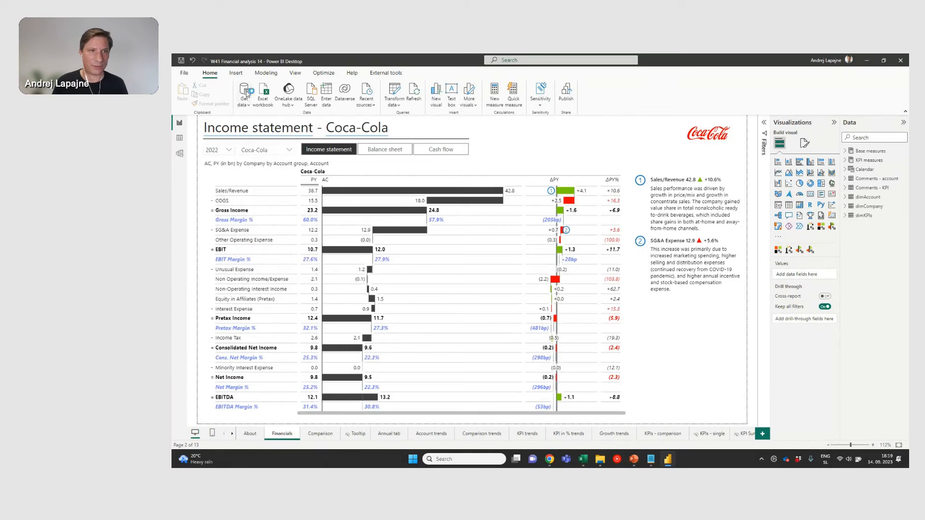
{"action": "left_click", "coordinate": [247, 95]}
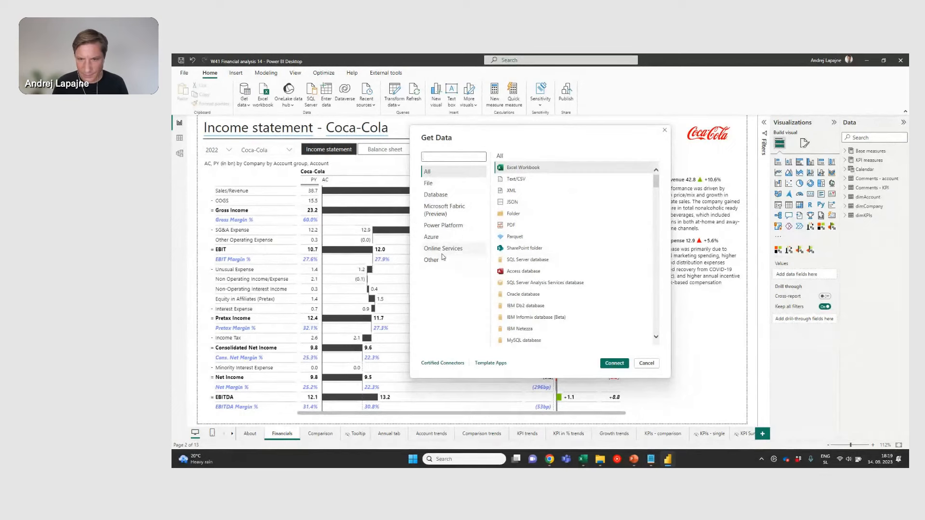
{"action": "left_click_drag", "start_coordinate": [656, 179], "coordinate": [653, 331]}
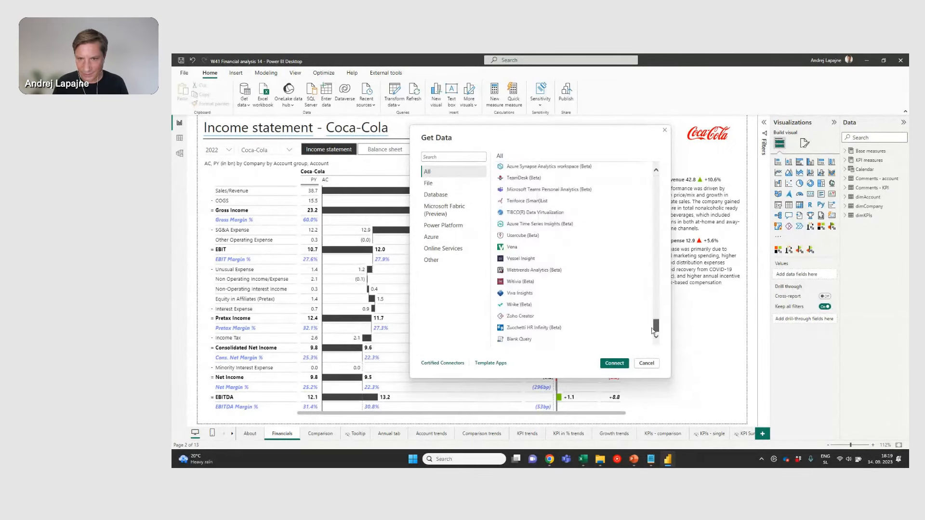
{"action": "left_click", "coordinate": [431, 260]}
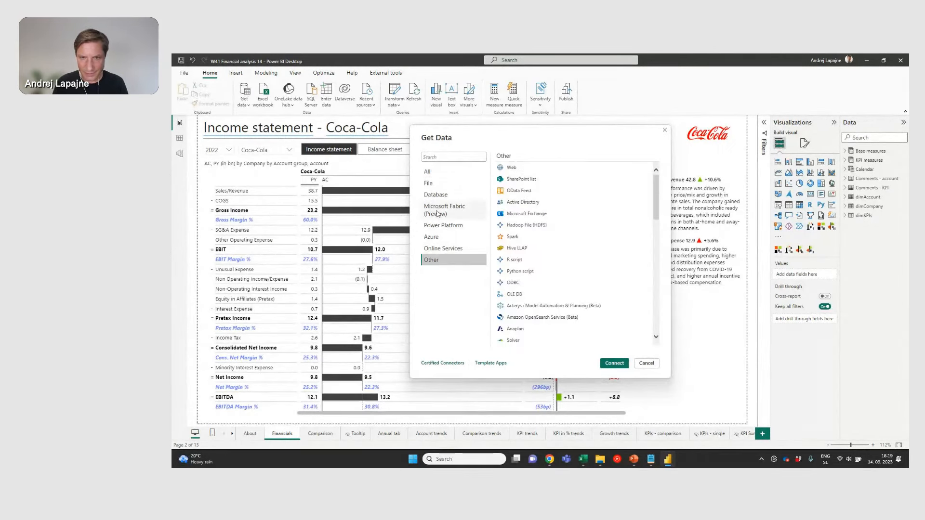
{"action": "left_click", "coordinate": [519, 167]}
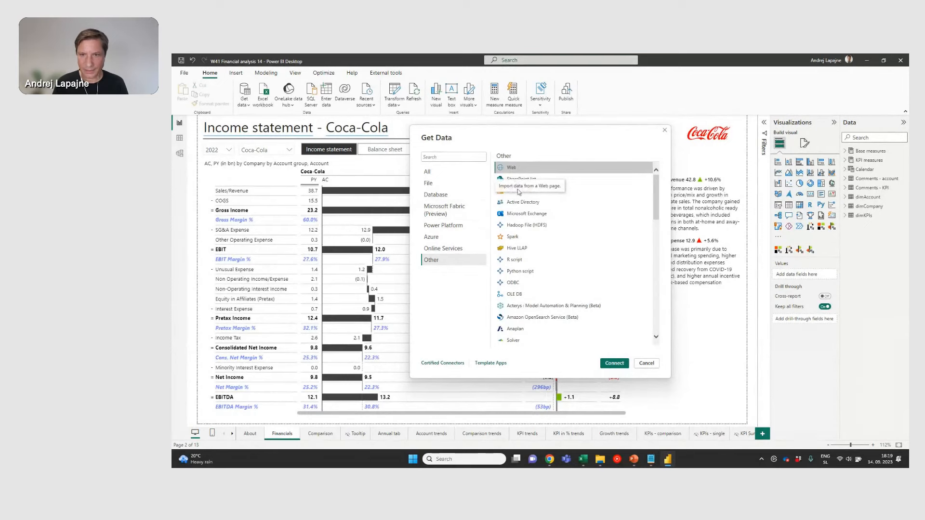
{"action": "left_click", "coordinate": [613, 364]}
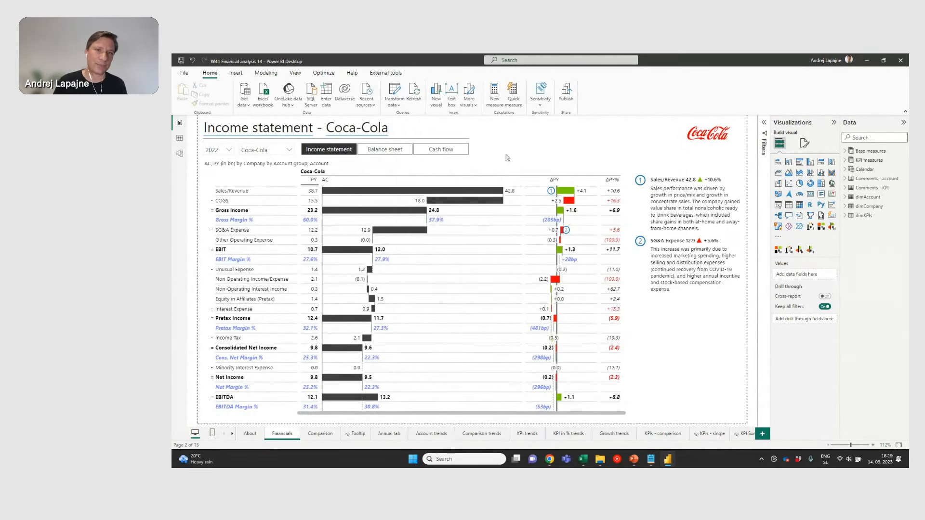
{"action": "type", "text": "https://www.wsj.com/market-data/quotes/GOOGL/financials/annual/income-statement"}
{"action": "key", "text": "ctrl+Left"}
{"action": "key", "text": "ctrl+Left"}
{"action": "key", "text": "ctrl+Left"}
{"action": "key", "text": "ctrl+Left"}
{"action": "key", "text": "ctrl+Left"}
{"action": "key", "text": "ctrl+Left"}
{"action": "key", "text": "ctrl+Left"}
{"action": "key", "text": "ctrl+Left"}
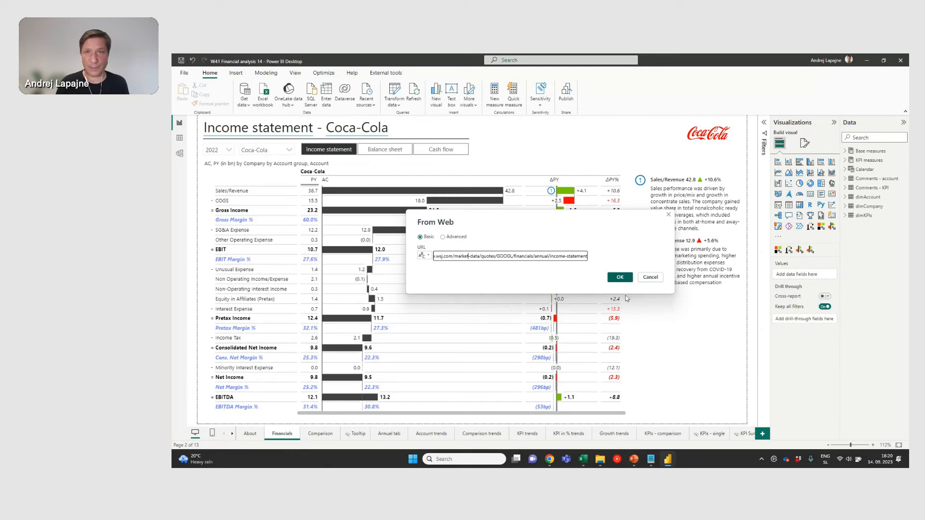
{"action": "left_click", "coordinate": [650, 278]}
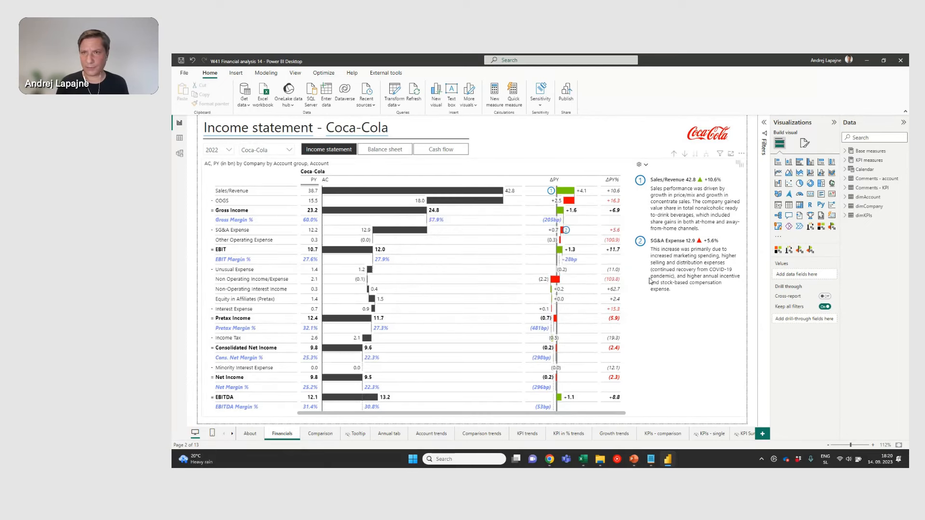
{"action": "left_click", "coordinate": [247, 103]}
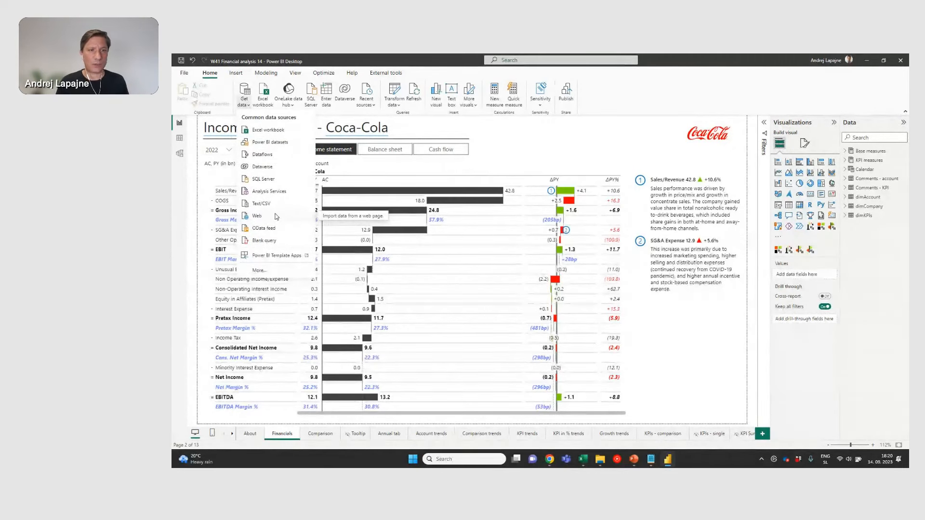
{"action": "left_click", "coordinate": [545, 160]}
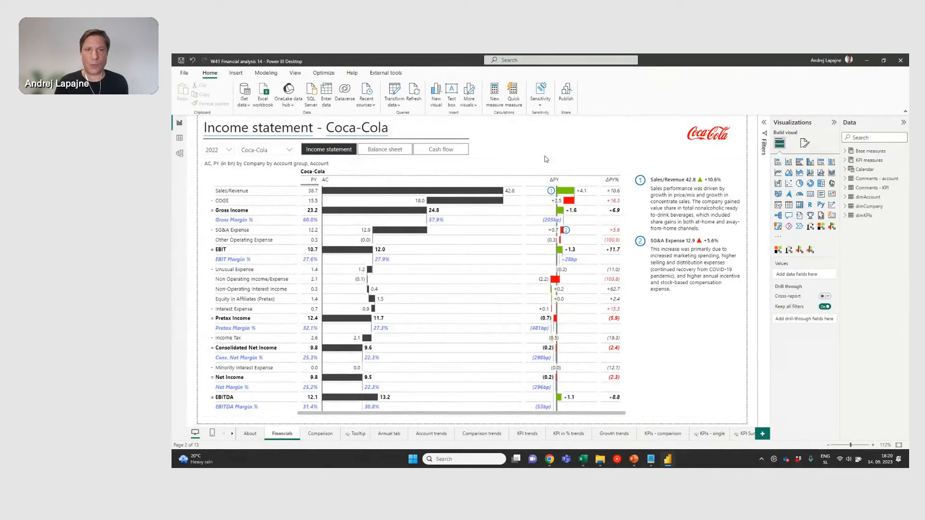
Step: Show the fact_Financial statements table in the table view and examine its AccountID and Value columns
{"action": "left_click", "coordinate": [180, 138]}
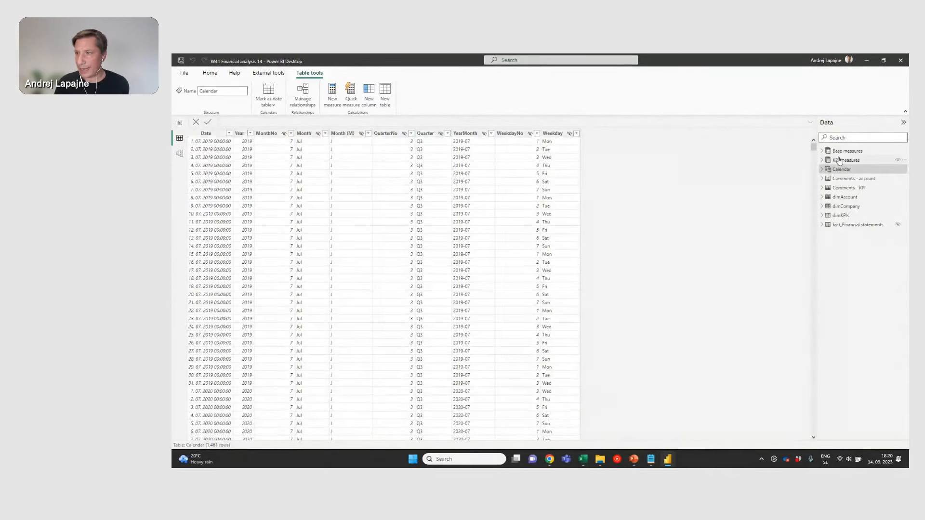
{"action": "left_click", "coordinate": [823, 224]}
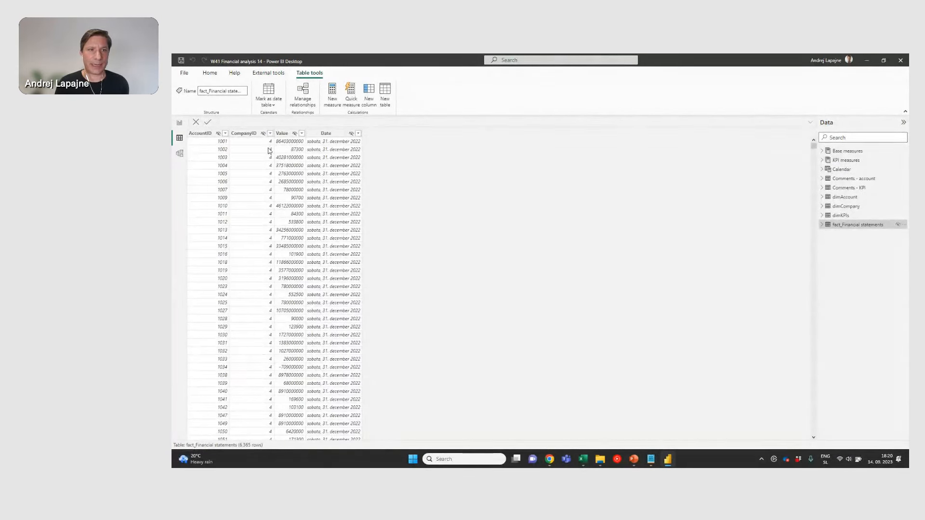
{"action": "left_click", "coordinate": [222, 146]}
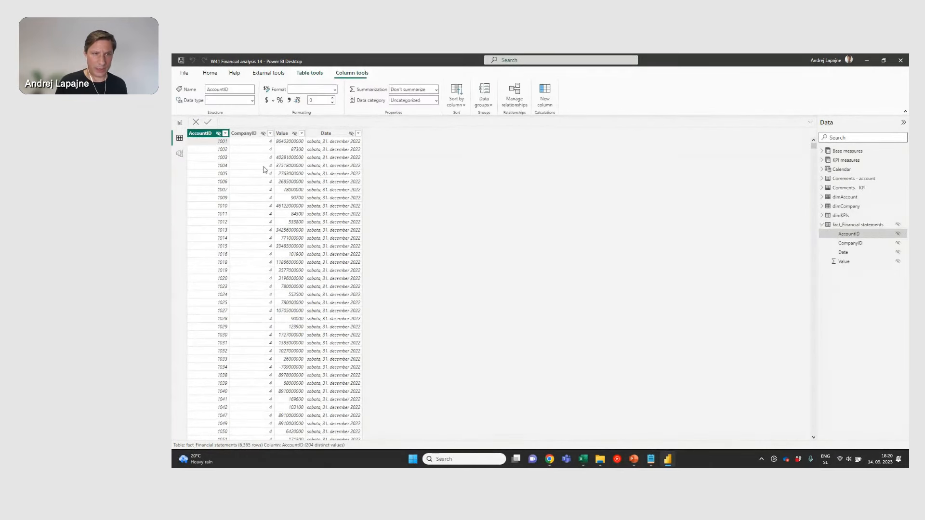
{"action": "left_click", "coordinate": [295, 143]}
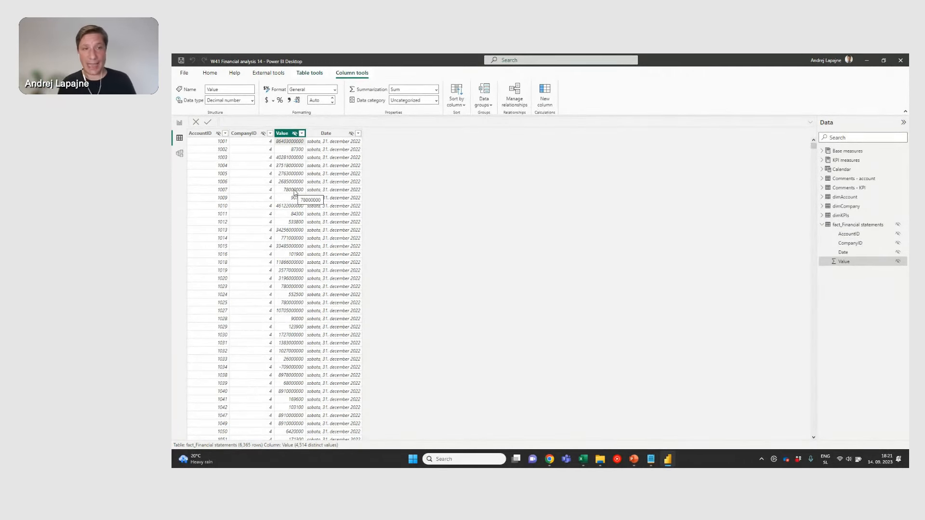
{"action": "key", "text": "Down"}
{"action": "key", "text": "Down"}
{"action": "key", "text": "Down"}
{"action": "key", "text": "Down"}
{"action": "key", "text": "Down"}
{"action": "key", "text": "Down"}
{"action": "key", "text": "Down"}
{"action": "key", "text": "Down"}
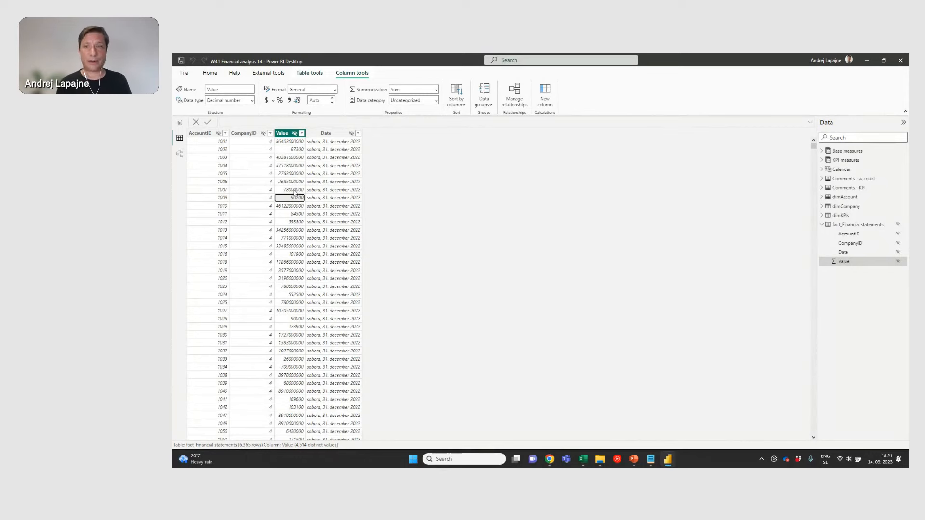
Step: Show the dimAccount table and point out its Report type, Account group and Account columns
{"action": "left_click", "coordinate": [844, 197]}
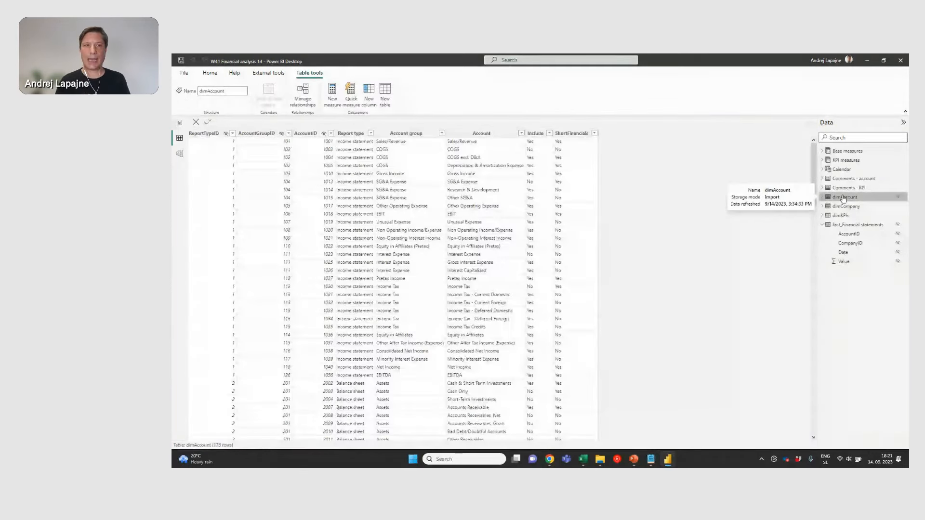
{"action": "left_click", "coordinate": [341, 142]}
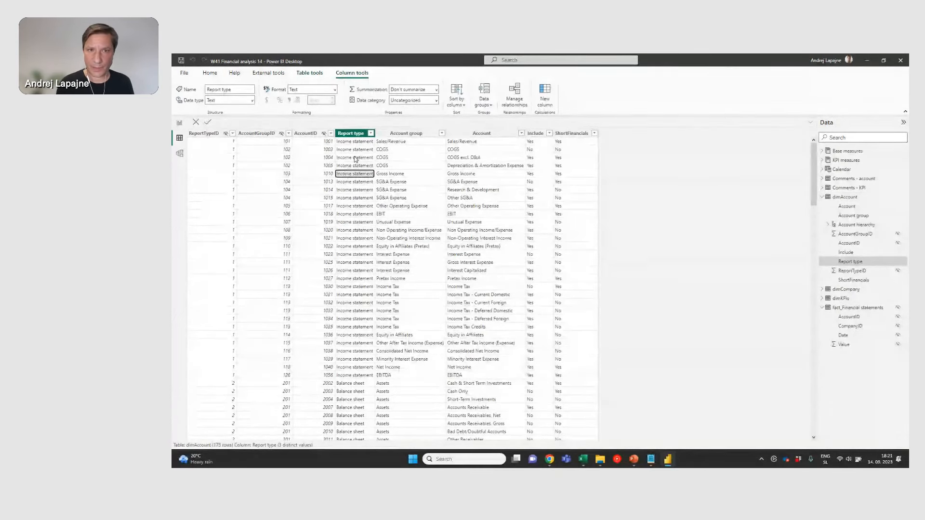
{"action": "key", "text": "Right"}
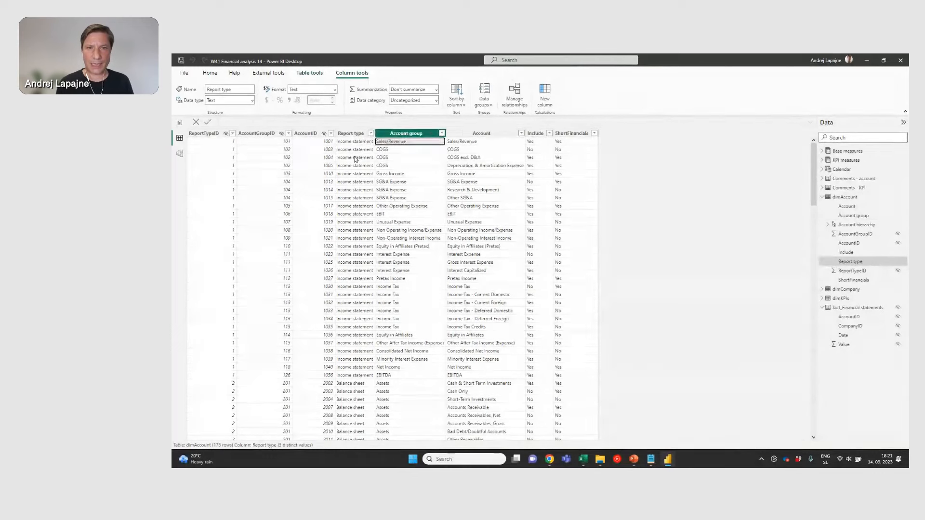
{"action": "key", "text": "Right"}
{"action": "key", "text": "Left"}
{"action": "key", "text": "Left"}
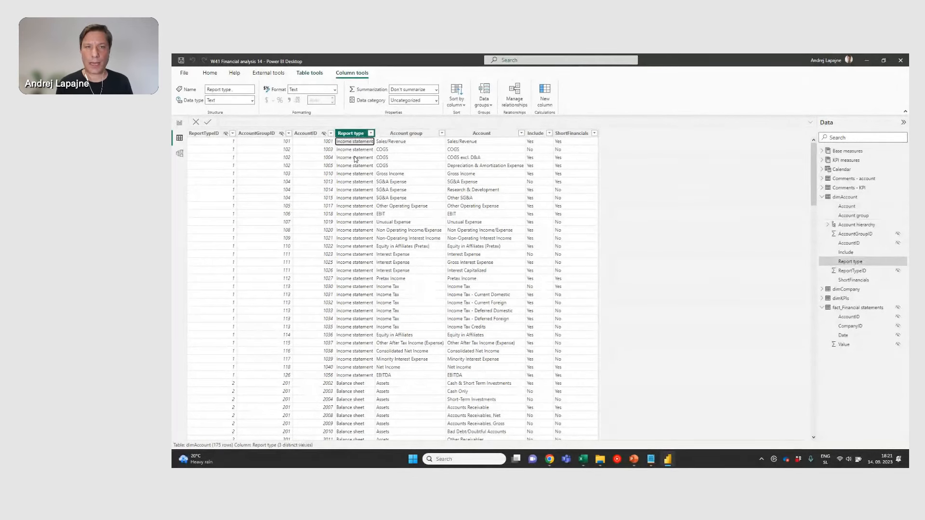
{"action": "key", "text": "Down"}
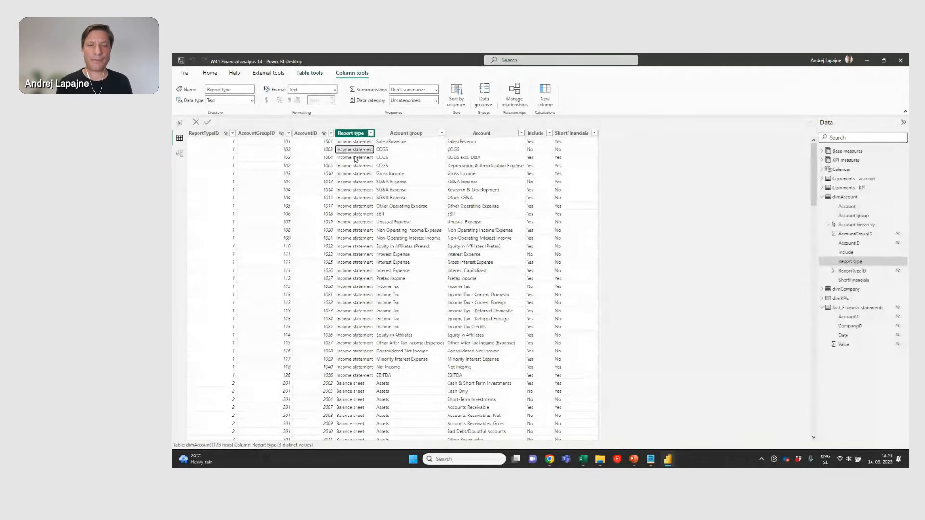
Step: Examine the Account group entries in dimAccount from COGS down to Equity in Affiliates (Pretax)
{"action": "left_click", "coordinate": [400, 136]}
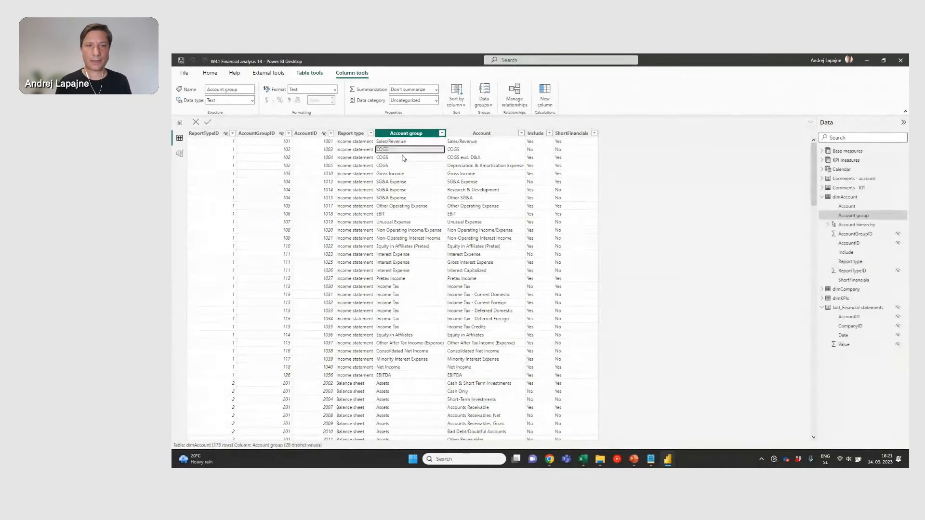
{"action": "key", "text": "Down"}
{"action": "key", "text": "Down"}
{"action": "key", "text": "Down"}
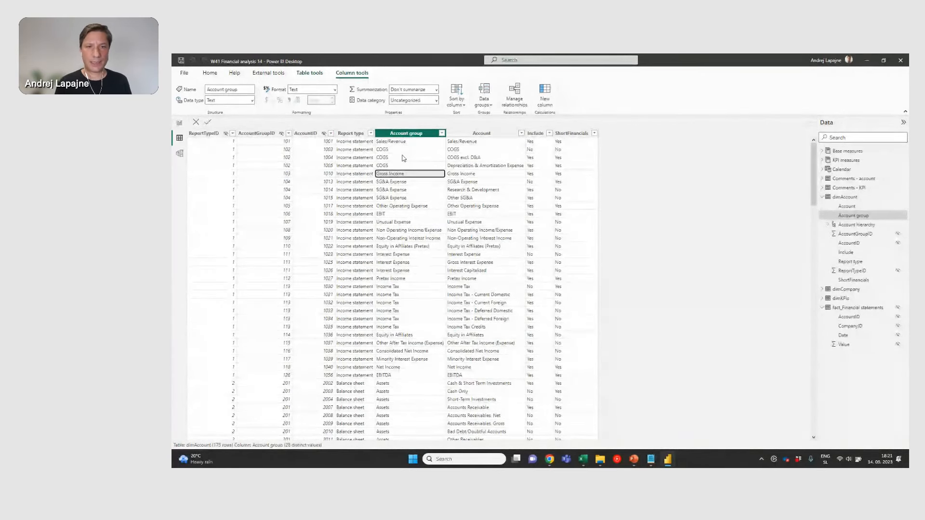
{"action": "key", "text": "Down"}
{"action": "key", "text": "Down"}
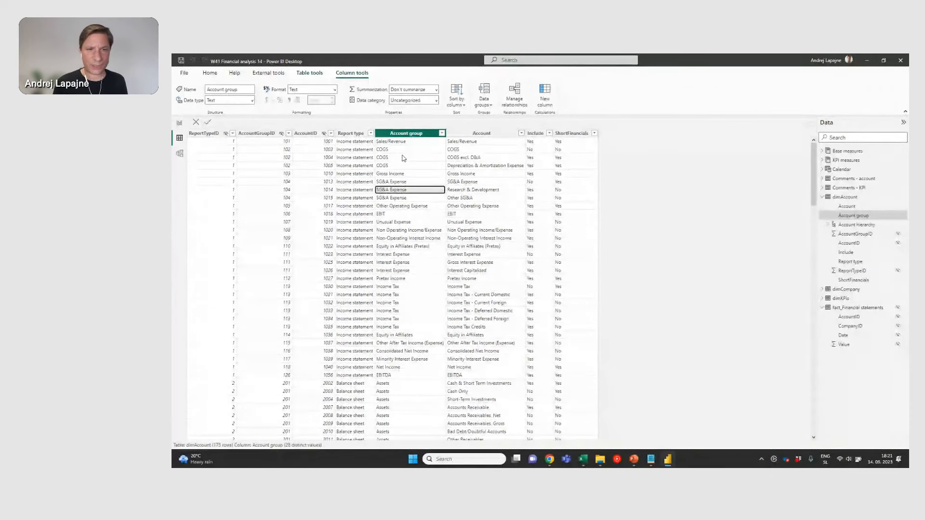
{"action": "key", "text": "Down"}
{"action": "key", "text": "Down"}
{"action": "key", "text": "Down"}
{"action": "key", "text": "Down"}
{"action": "key", "text": "Down"}
{"action": "key", "text": "Down"}
{"action": "key", "text": "Down"}
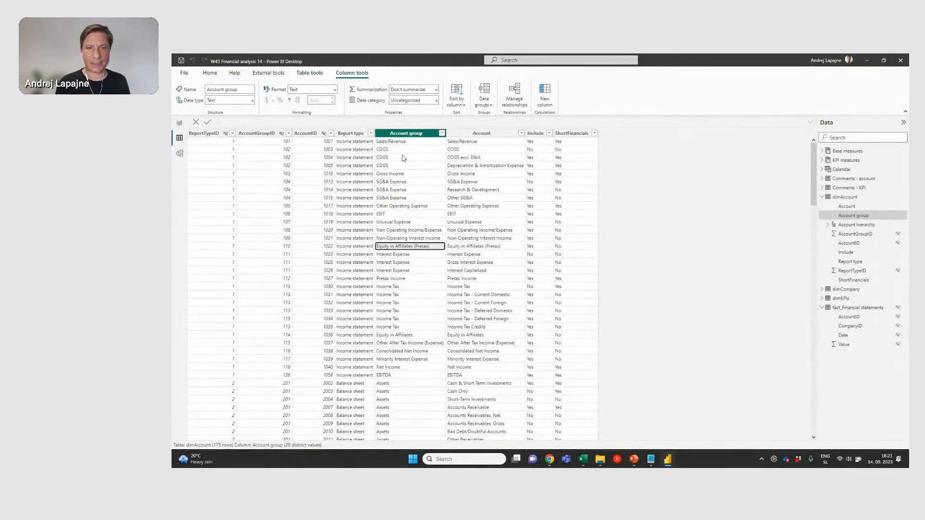
Step: Compare the Report type, Account group and Account levels along the Equity in Affiliates (Pretax) row
{"action": "key", "text": "Right"}
{"action": "key", "text": "Right"}
{"action": "key", "text": "Left"}
{"action": "key", "text": "Left"}
{"action": "key", "text": "Left"}
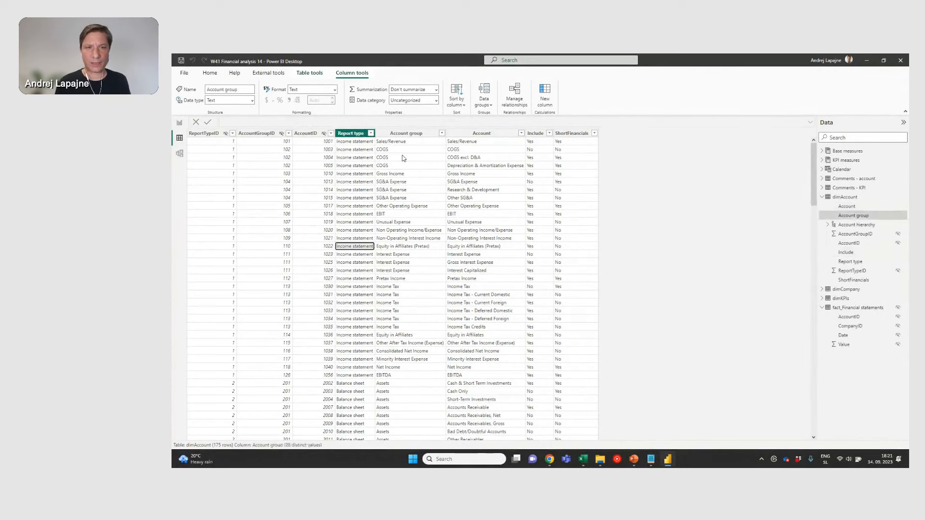
{"action": "key", "text": "Right"}
{"action": "key", "text": "Left"}
{"action": "key", "text": "Right"}
{"action": "key", "text": "Left"}
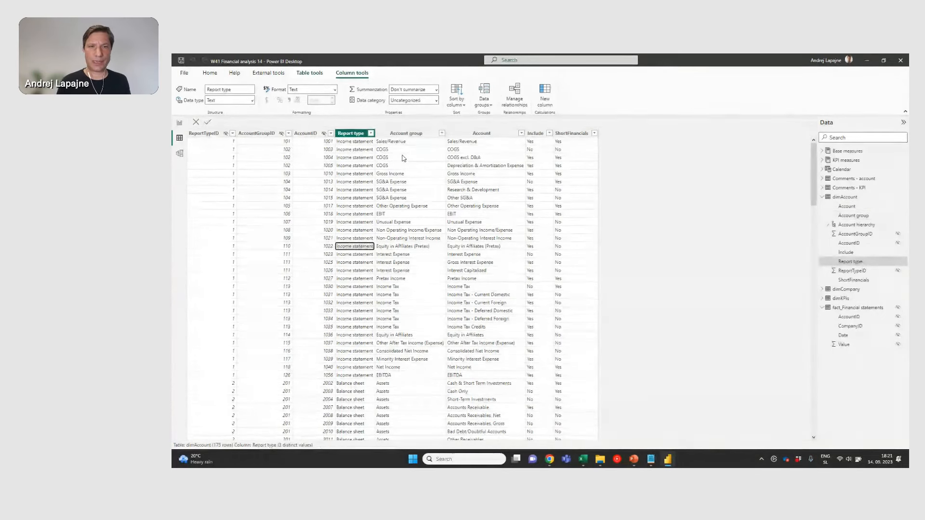
Step: Examine the Account group entry on the Equity in Affiliates (Pretax) row and the Report type column in dimAccount
{"action": "key", "text": "Right"}
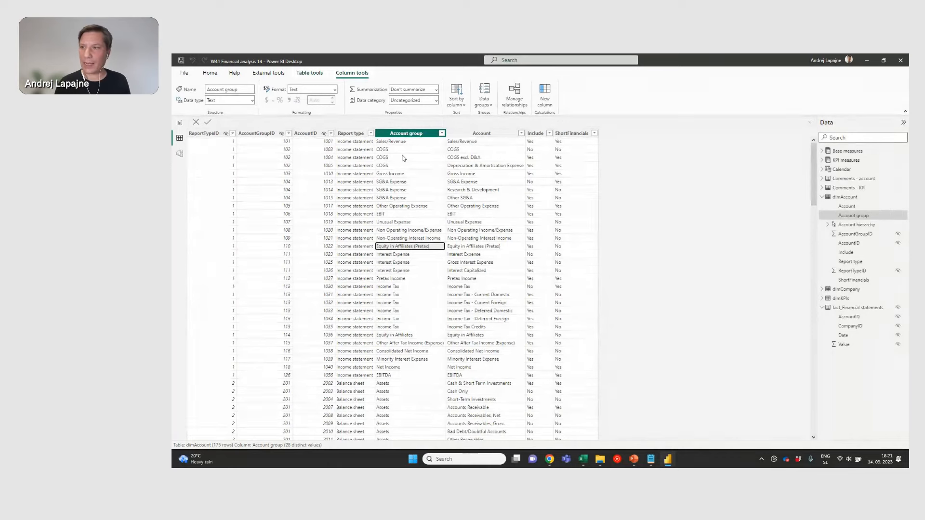
{"action": "left_click", "coordinate": [351, 134]}
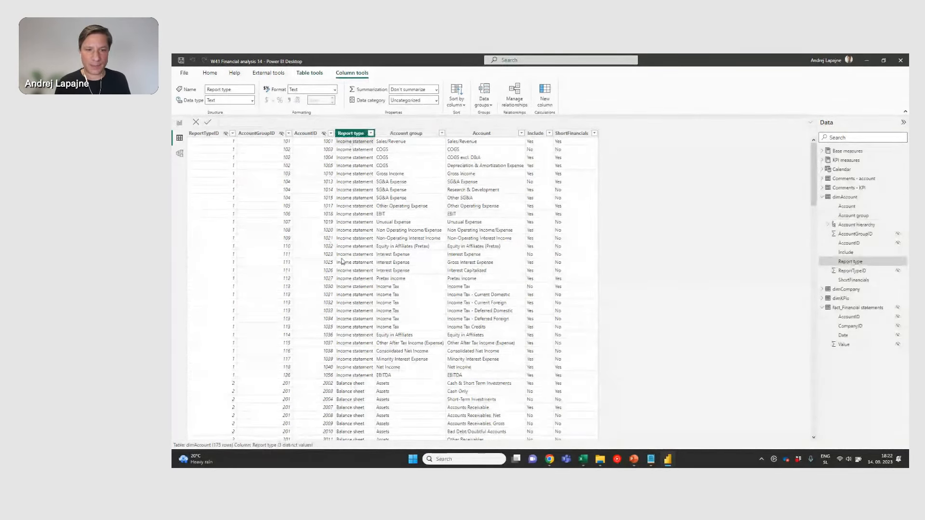
{"action": "mouse_move", "coordinate": [813, 161]}
{"action": "left_mouse_down"}
{"action": "mouse_move", "coordinate": [825, 390]}
{"action": "mouse_move", "coordinate": [803, 156]}
{"action": "left_mouse_up"}
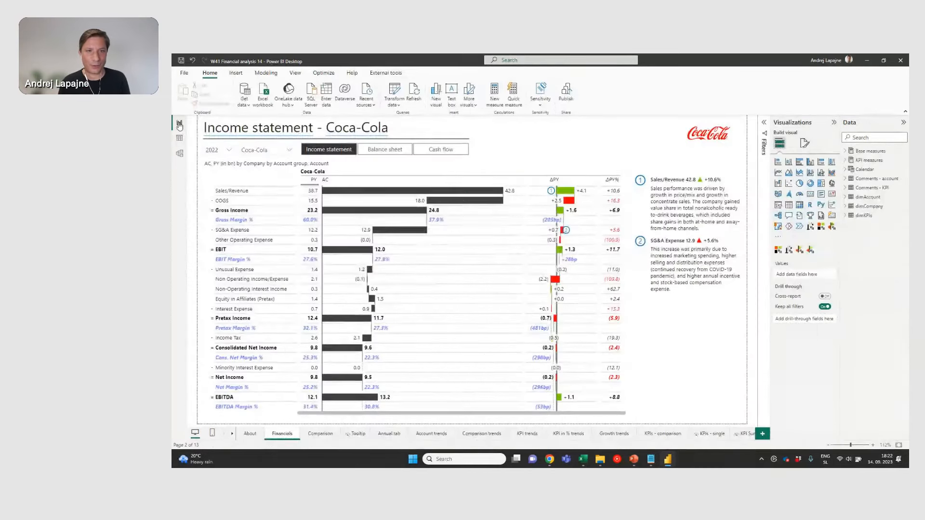
Step: Return to the report's Financials page and view Coca-Cola's balance sheet and cash flow statement
{"action": "left_click", "coordinate": [180, 123]}
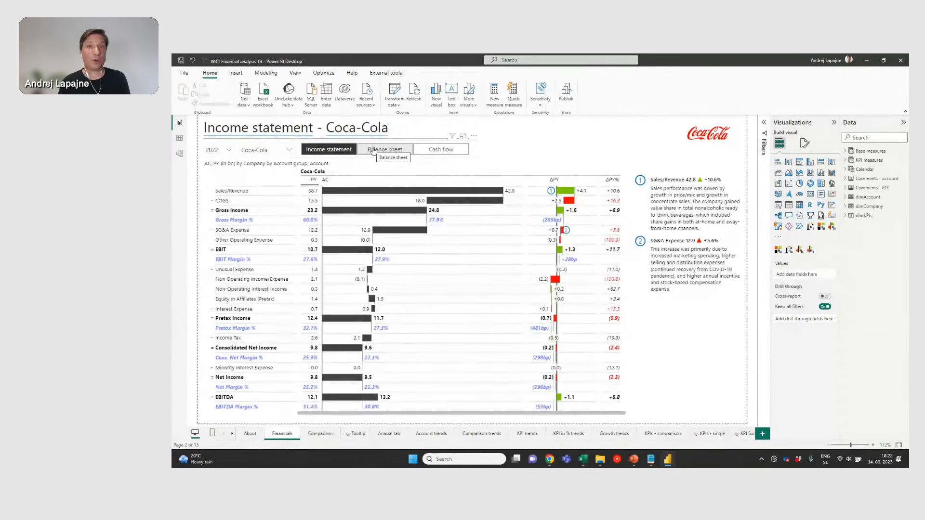
{"action": "left_click", "coordinate": [356, 156]}
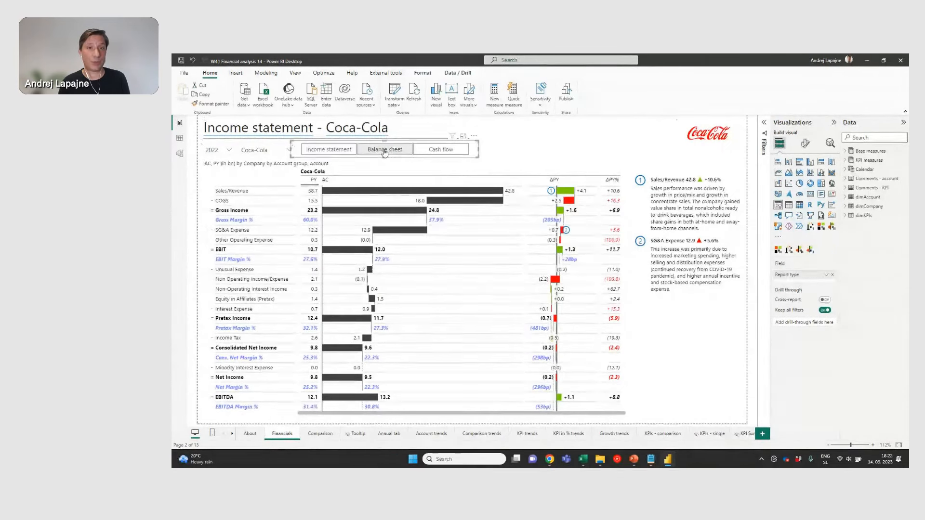
{"action": "left_click", "coordinate": [360, 152]}
{"action": "left_click", "coordinate": [428, 150]}
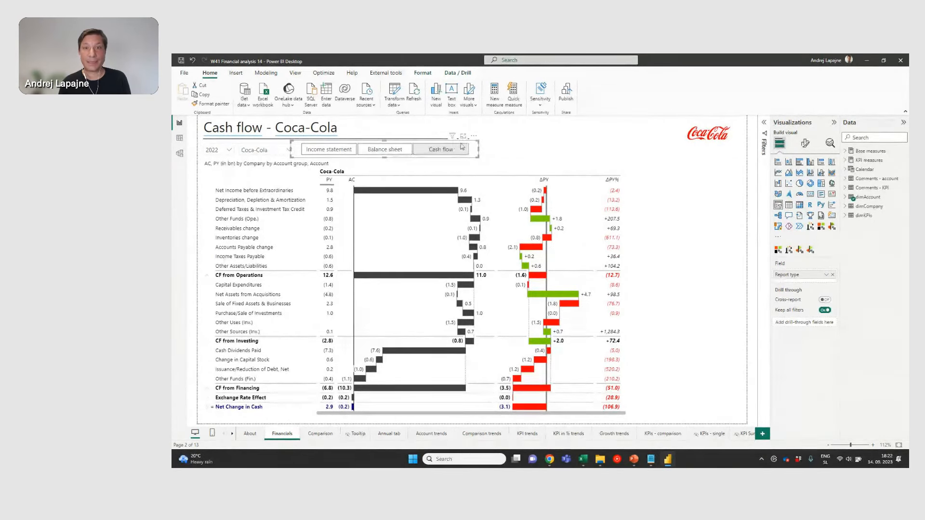
Step: Revisit the Report type column in dimAccount and add that field to the Financials page as a table visual
{"action": "left_click", "coordinate": [180, 140]}
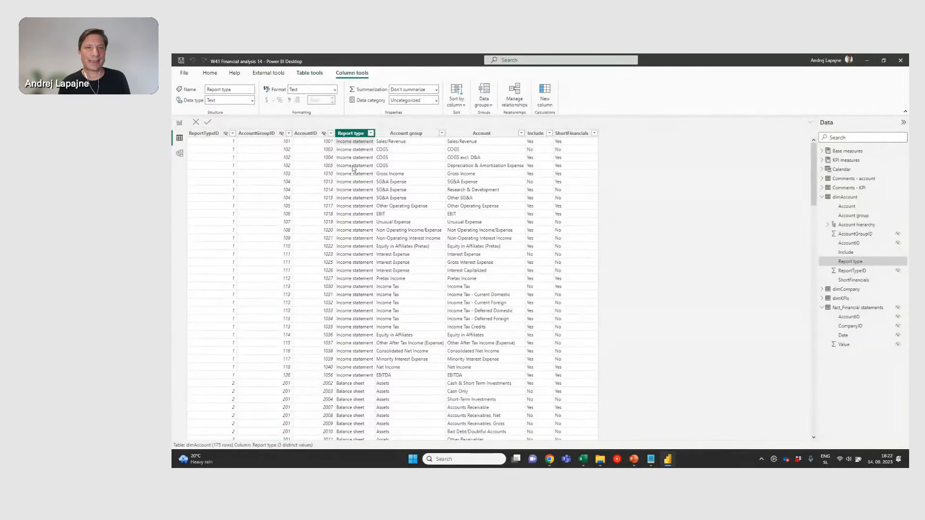
{"action": "left_click", "coordinate": [180, 123]}
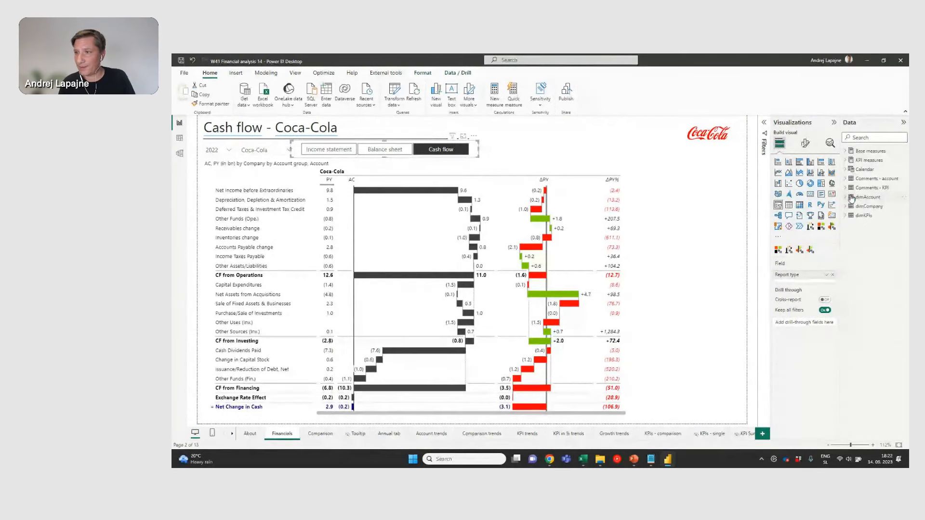
{"action": "left_click", "coordinate": [852, 198]}
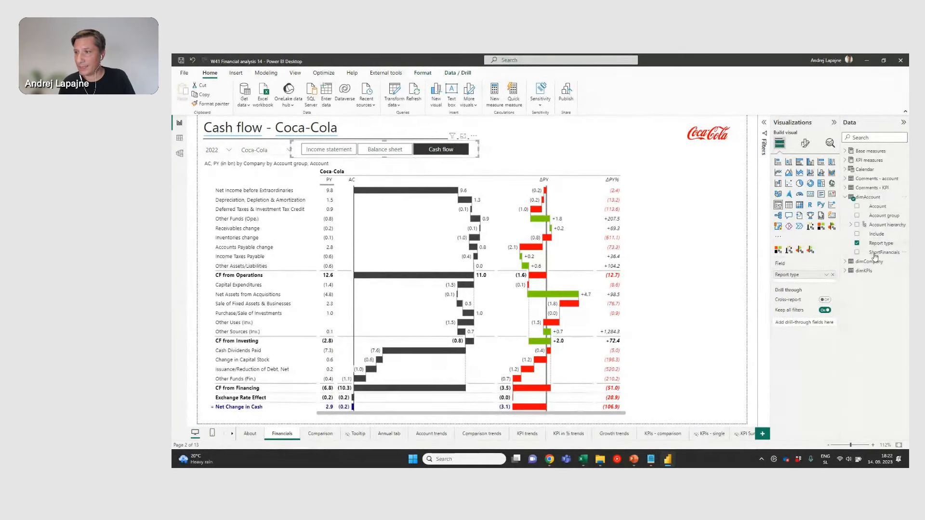
{"action": "left_click_drag", "start_coordinate": [884, 246], "coordinate": [578, 145]}
Step: Cycle the Report type slicer through Income statement, Balance sheet and Cash flow, finishing on Income statement, to demonstrate its filtering of the table visual
{"action": "left_click", "coordinate": [377, 151], "text": "ctrl"}
{"action": "left_click", "coordinate": [343, 150], "text": "ctrl"}
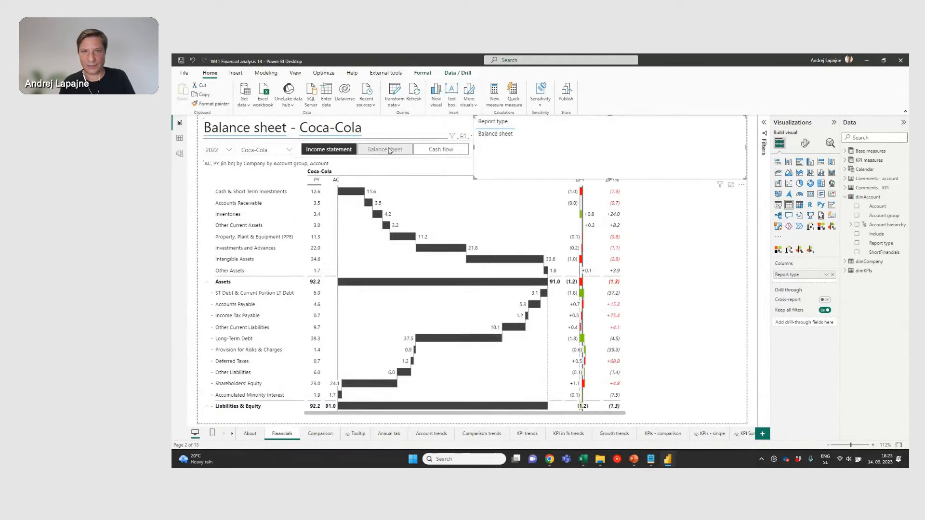
{"action": "left_click", "coordinate": [339, 150]}
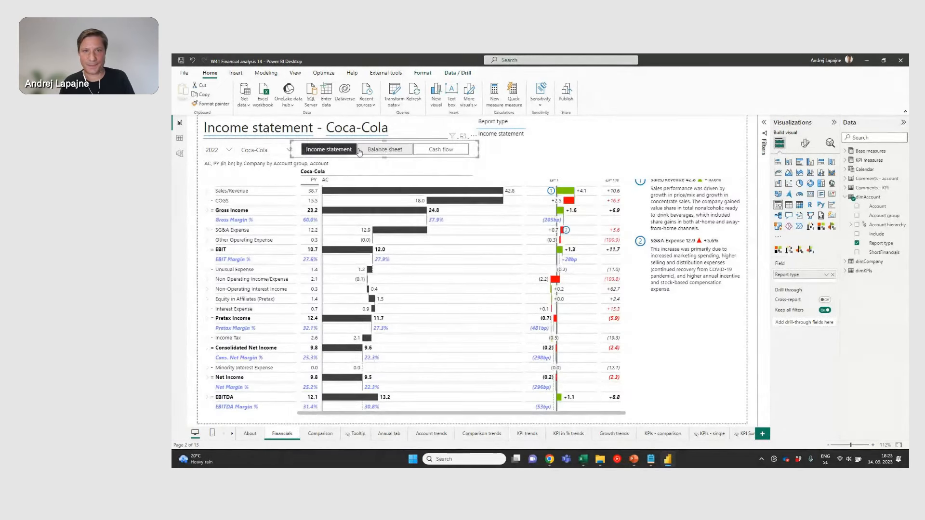
{"action": "left_click", "coordinate": [373, 151]}
{"action": "left_click", "coordinate": [433, 150]}
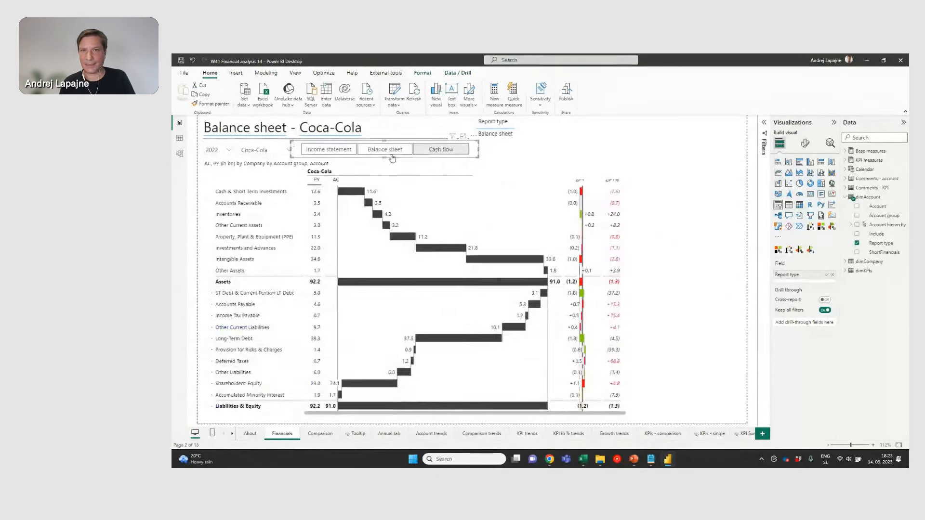
{"action": "left_click", "coordinate": [348, 151]}
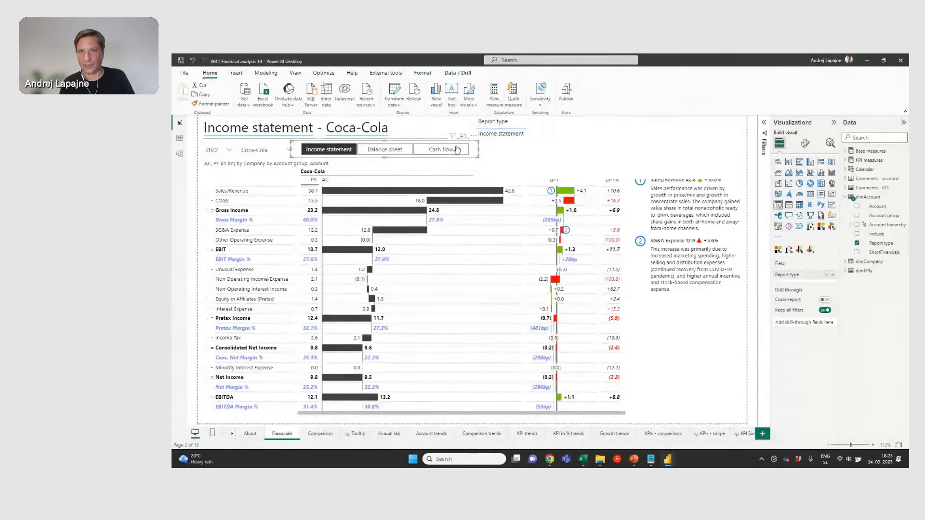
{"action": "left_click", "coordinate": [385, 150]}
{"action": "left_click", "coordinate": [437, 149]}
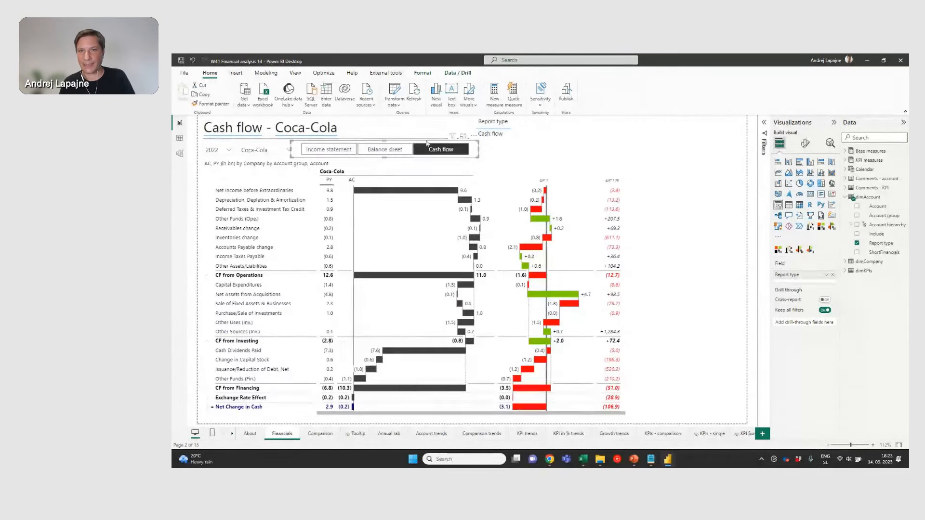
{"action": "left_click", "coordinate": [330, 150]}
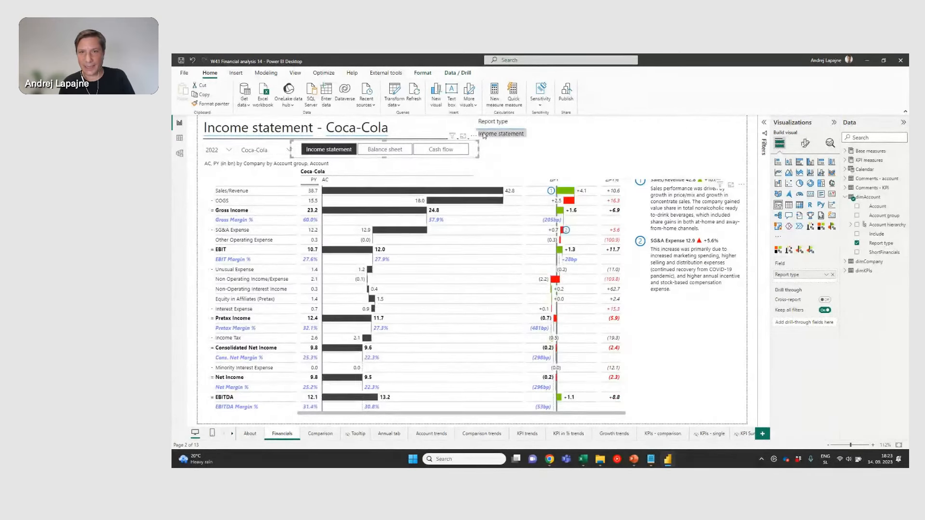
Step: Inspect the fields of the Income statement chart and delete the Report type table visual from the Financials page
{"action": "left_click", "coordinate": [257, 175]}
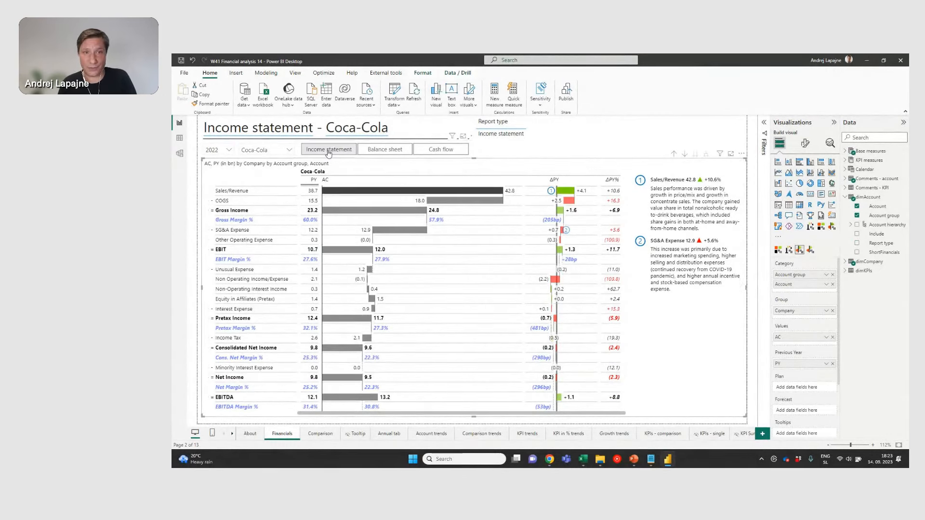
{"action": "left_click", "coordinate": [353, 153]}
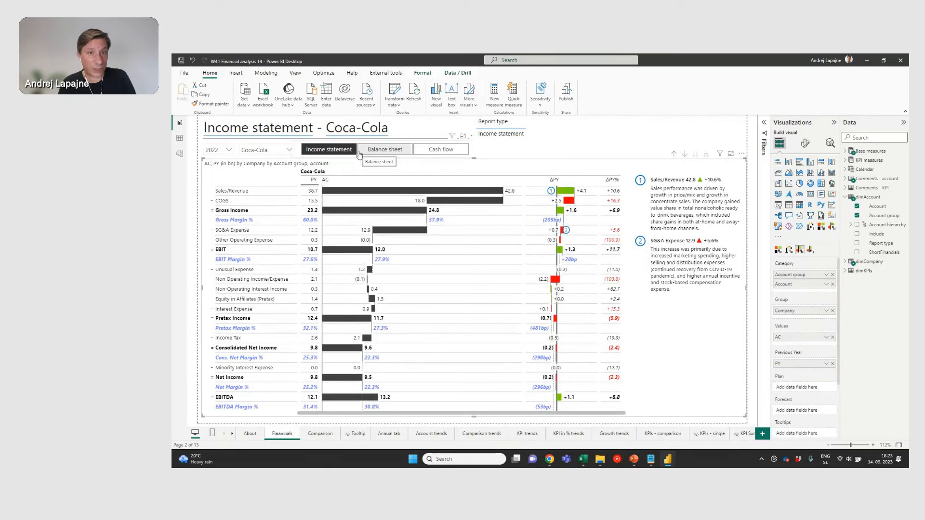
{"action": "left_click", "coordinate": [478, 124]}
{"action": "key", "text": "Delete"}
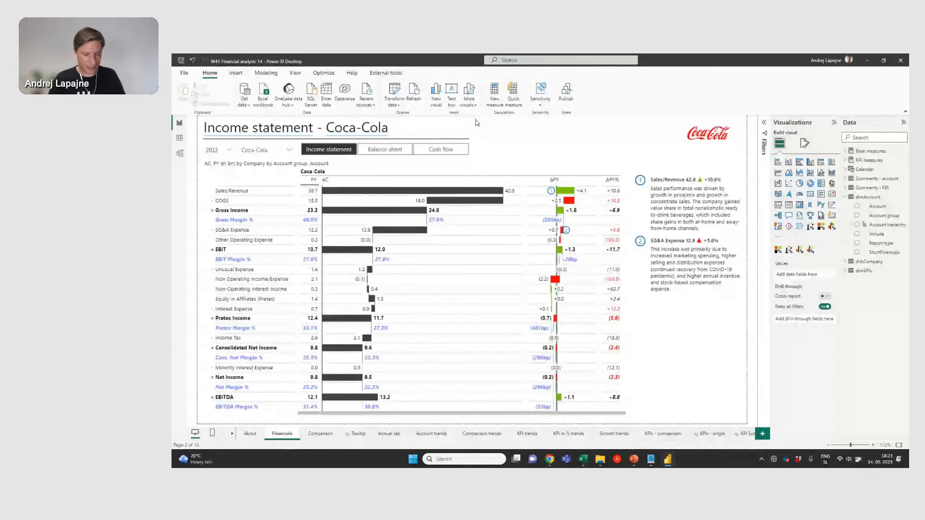
Step: Show the dimAccount table again and point out its Account group, Account, Include and ShortFinancials columns
{"action": "left_click", "coordinate": [181, 140]}
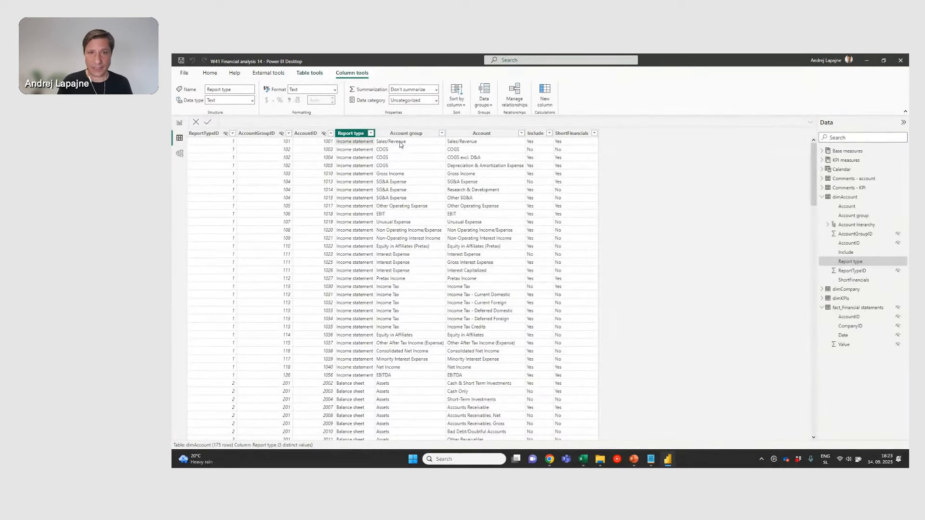
{"action": "left_click", "coordinate": [405, 134]}
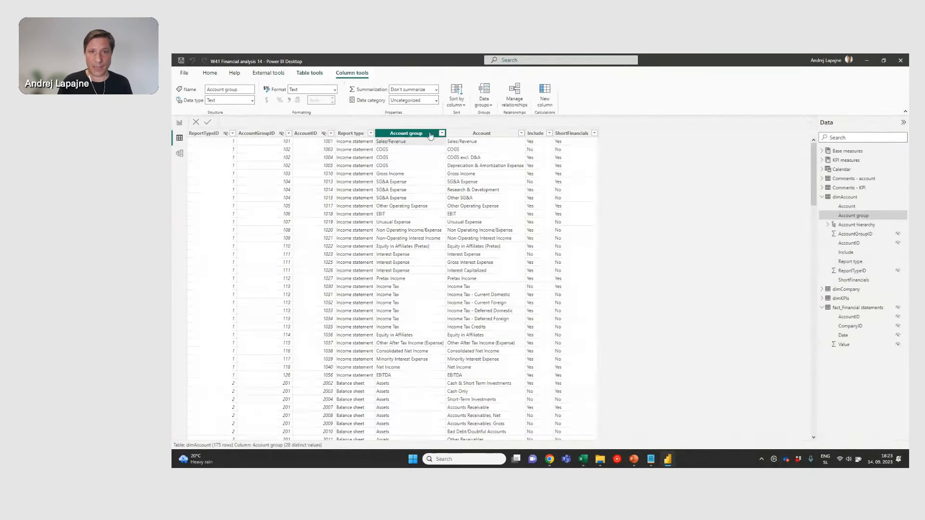
{"action": "left_click", "coordinate": [468, 134]}
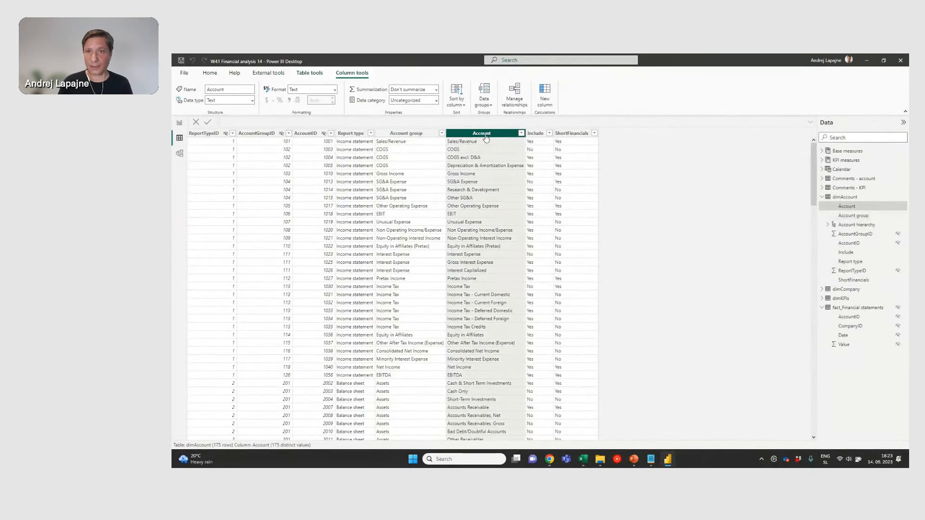
{"action": "left_click", "coordinate": [536, 134]}
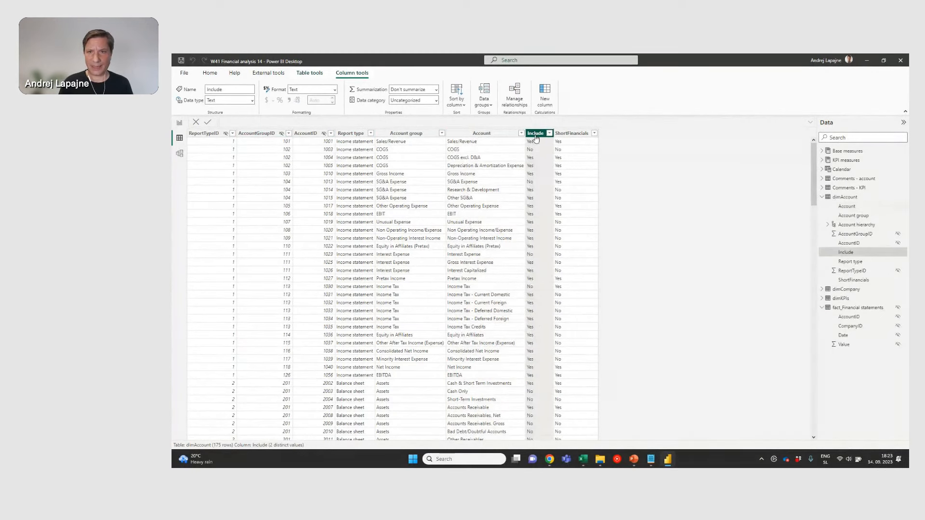
{"action": "left_click", "coordinate": [572, 139]}
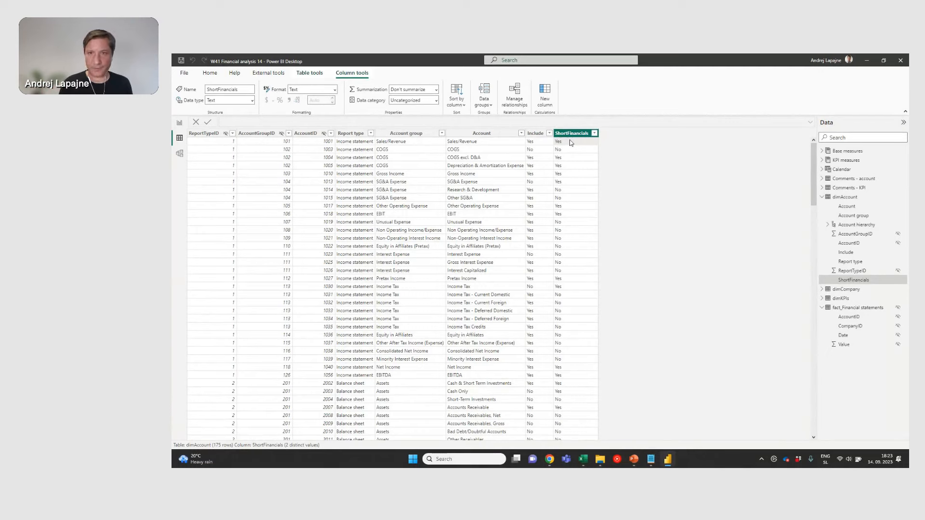
Step: Step back and forth through the Sales/Revenue row of dimAccount to review its account and Include columns
{"action": "key", "text": "Left"}
{"action": "key", "text": "Left"}
{"action": "key", "text": "Left"}
{"action": "key", "text": "Left"}
{"action": "key", "text": "Right"}
{"action": "key", "text": "Right"}
{"action": "key", "text": "Right"}
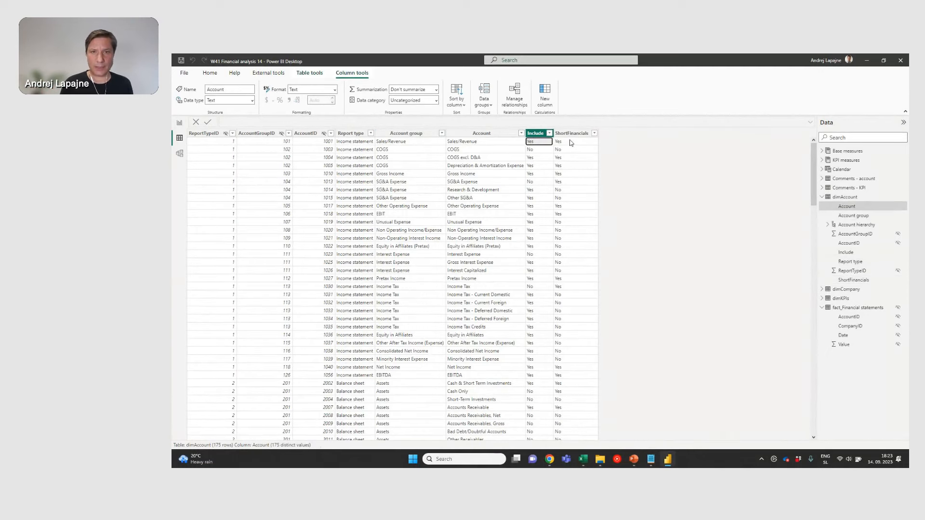
Step: Show the data model and examine the AccountID relationship between fact_Financial statements and dimAccount
{"action": "left_click", "coordinate": [178, 125]}
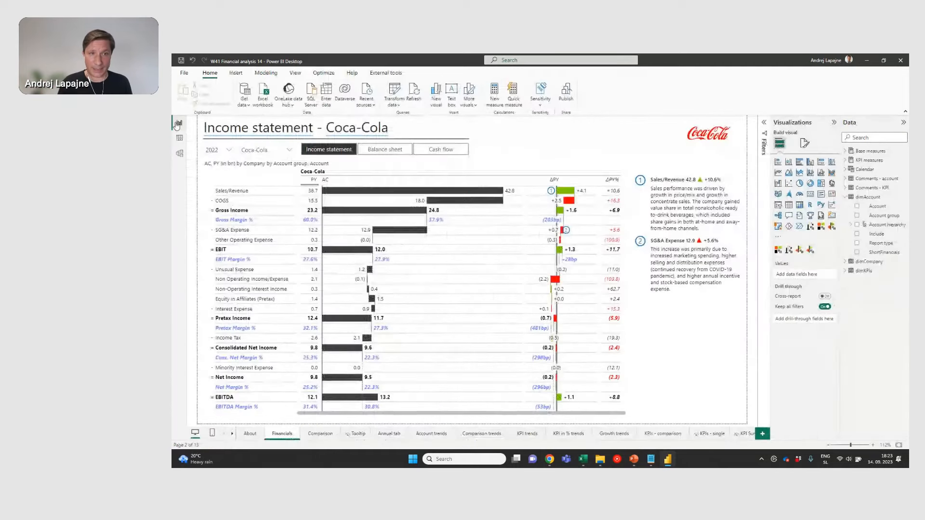
{"action": "left_click", "coordinate": [175, 154]}
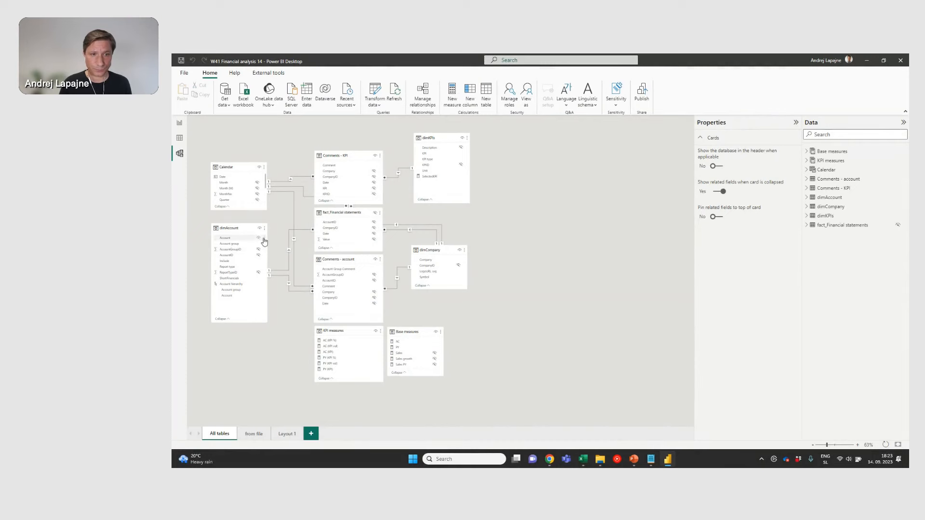
{"action": "left_click", "coordinate": [343, 212]}
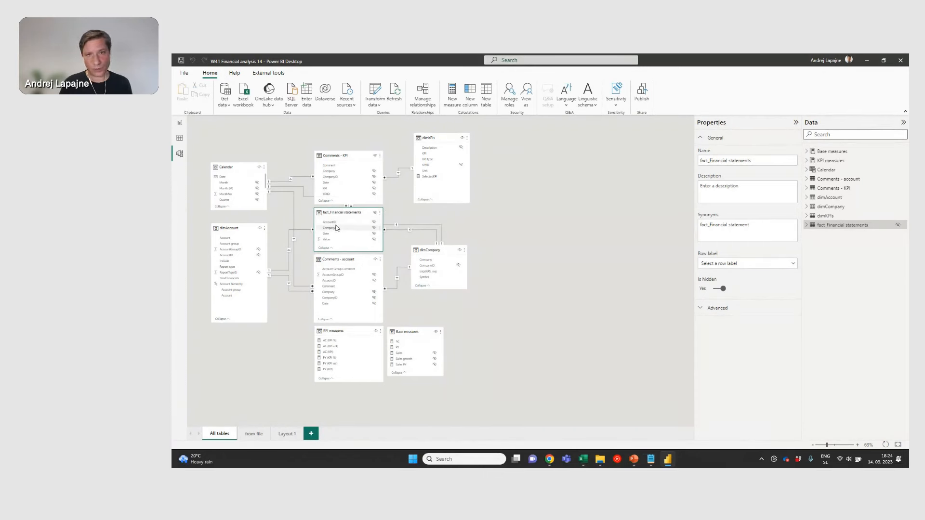
{"action": "left_click", "coordinate": [227, 229]}
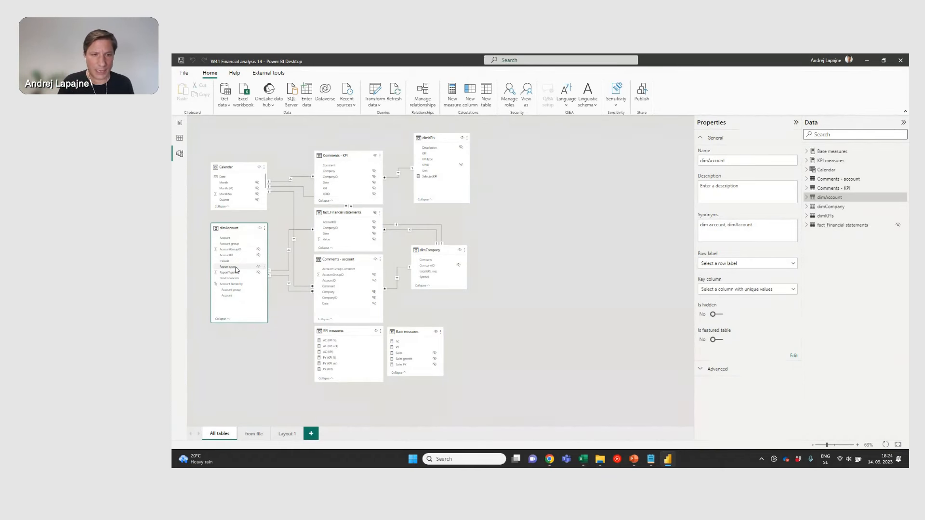
{"action": "left_click", "coordinate": [292, 237]}
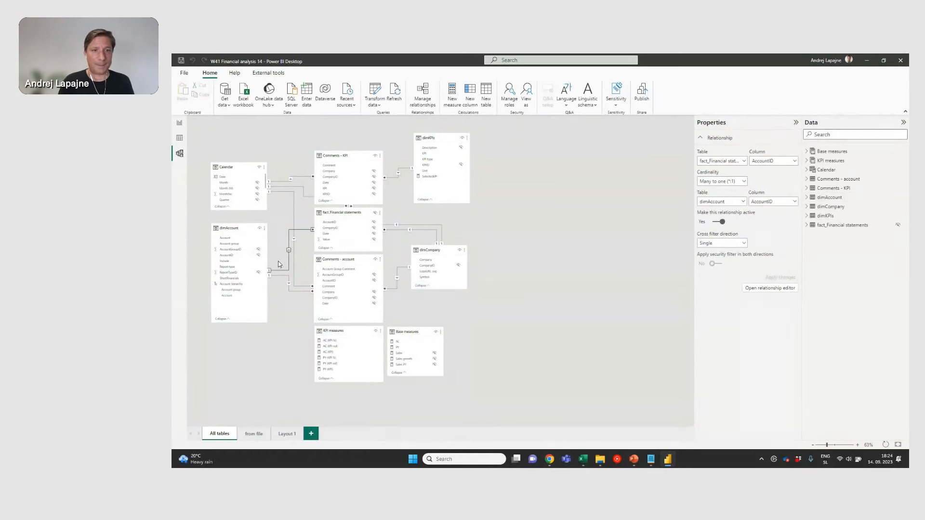
Step: Point out the Comments - account, Comments - KPI, KPI measures and dimKPIs tables in the model diagram
{"action": "left_click", "coordinate": [336, 259]}
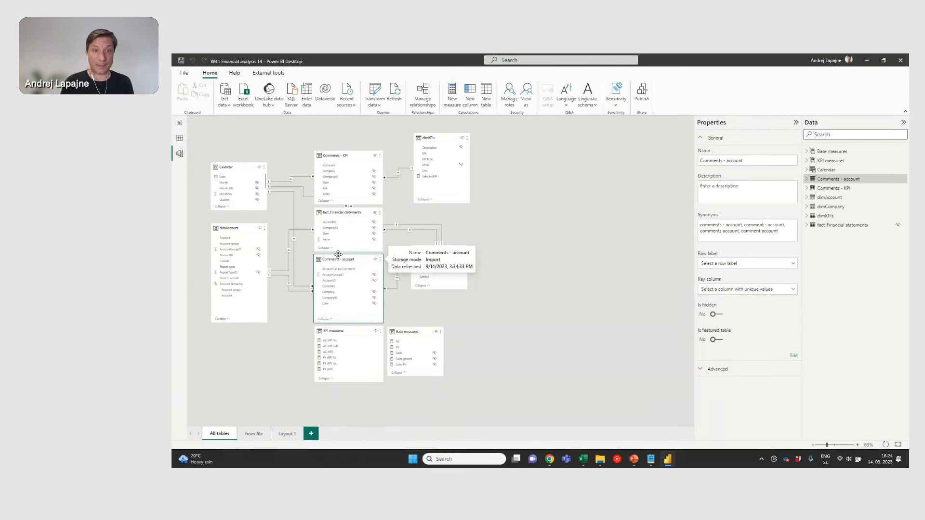
{"action": "left_click", "coordinate": [356, 156]}
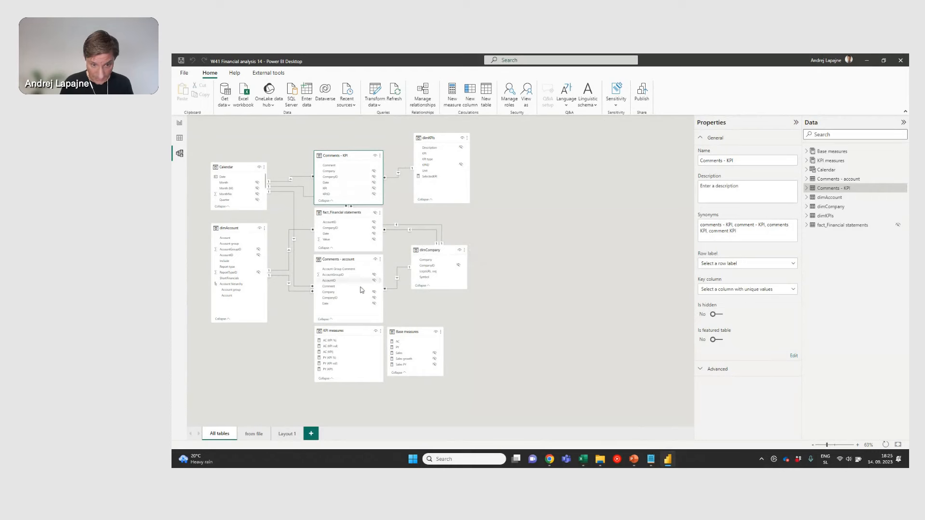
{"action": "left_click", "coordinate": [355, 334]}
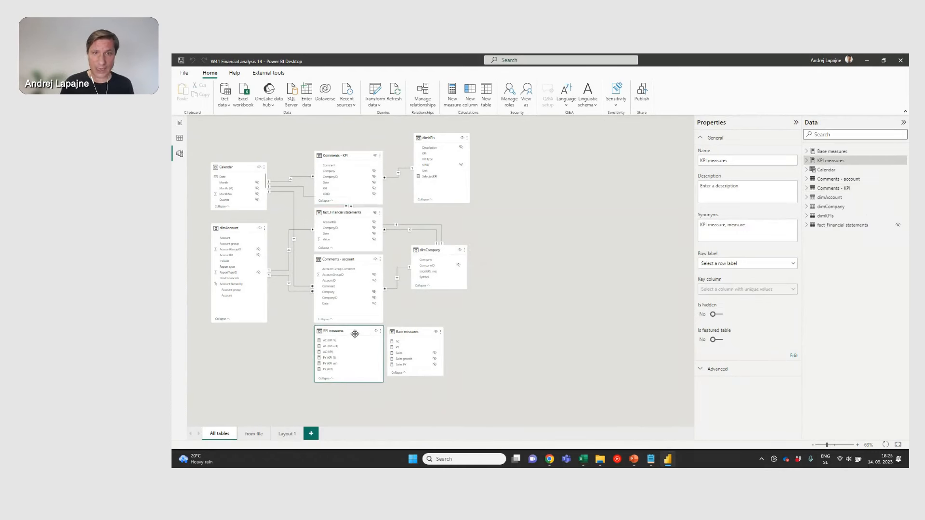
{"action": "left_click", "coordinate": [430, 138]}
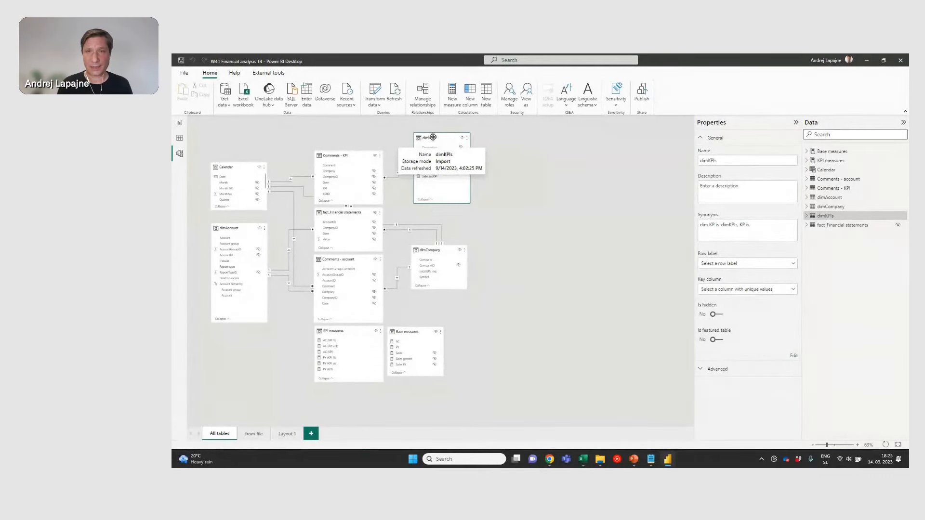
Step: Return to the Financials report page and select the Coca-Cola income statement chart
{"action": "left_click", "coordinate": [180, 123]}
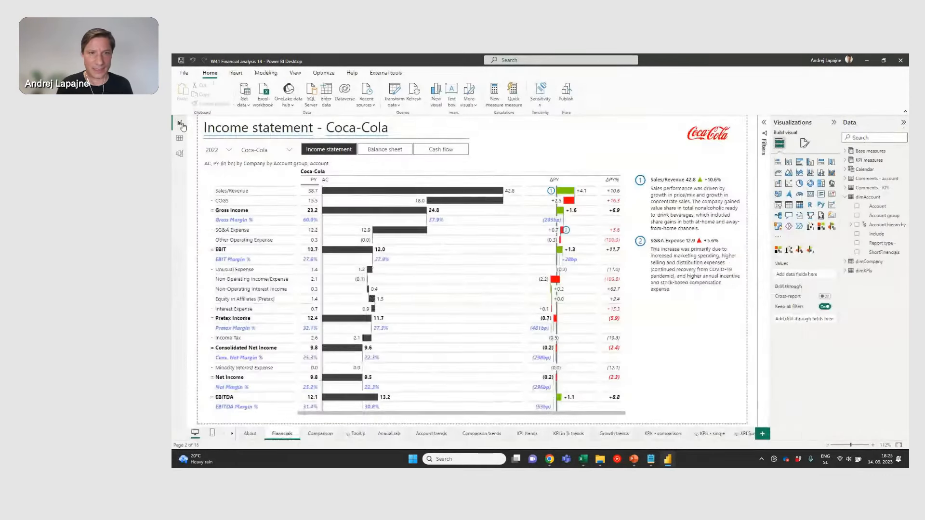
{"action": "left_click", "coordinate": [402, 175]}
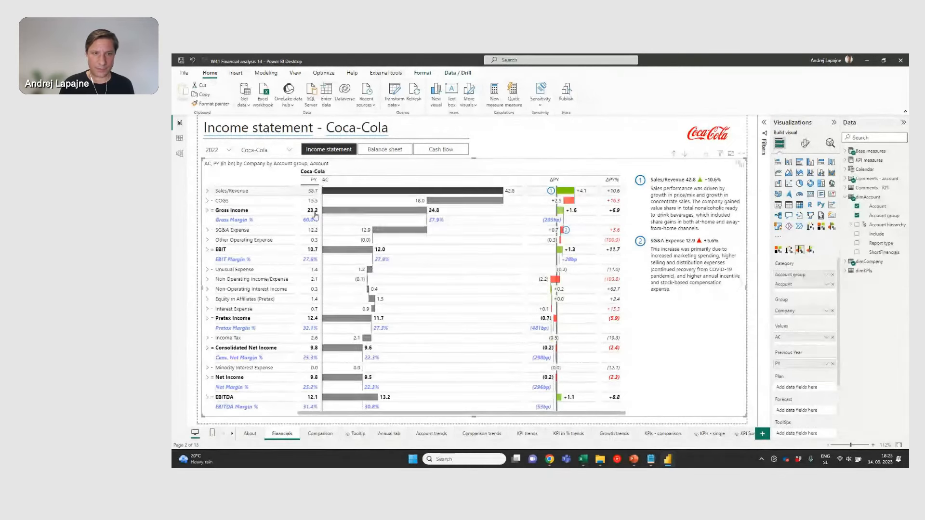
Step: Shrink the existing Coca-Cola income statement chart to a narrow width, freeing most of the report page for a new visual
{"action": "mouse_move", "coordinate": [355, 190]}
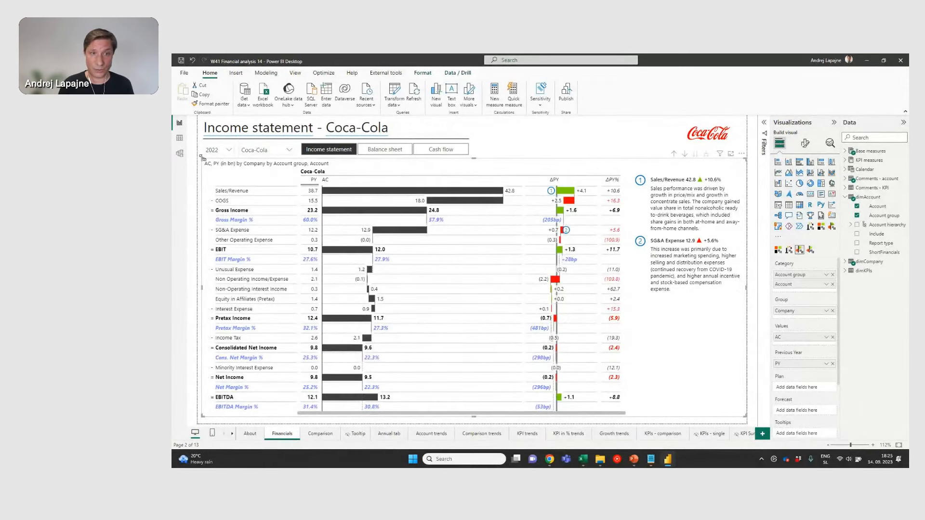
{"action": "left_click_drag", "start_coordinate": [202, 160], "coordinate": [557, 166]}
{"action": "left_click", "coordinate": [338, 270]}
Step: Insert a Zebra BI Tables visual and resize it to fill the free space beside the existing chart
{"action": "left_click", "coordinate": [833, 227]}
{"action": "left_click_drag", "start_coordinate": [295, 162], "coordinate": [263, 162]}
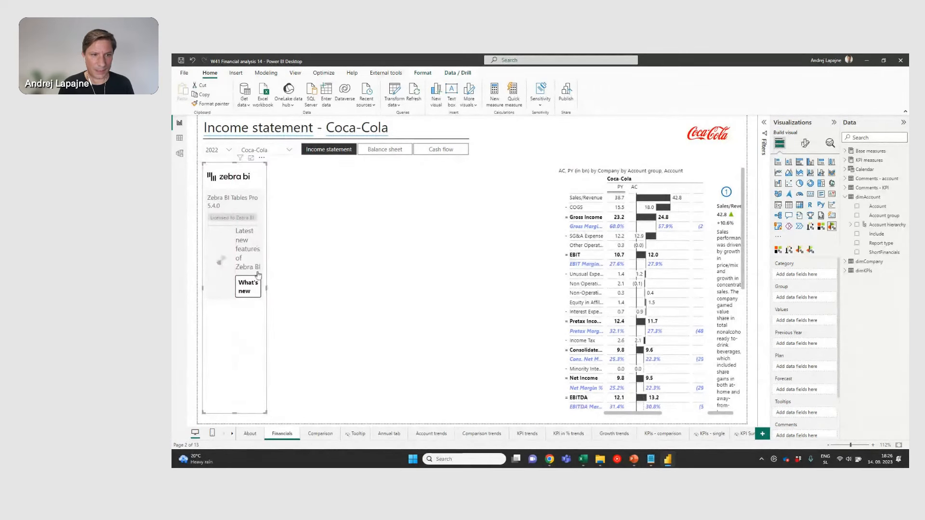
{"action": "left_click_drag", "start_coordinate": [266, 288], "coordinate": [524, 279]}
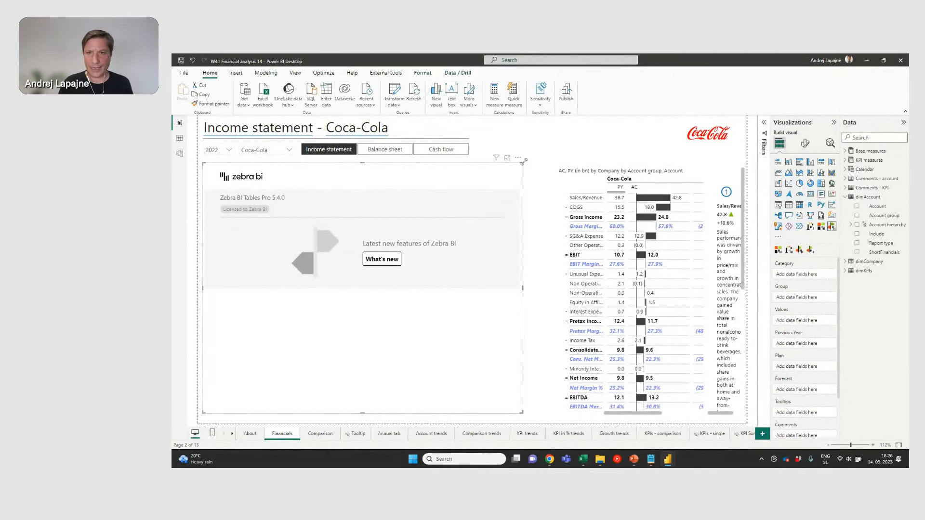
{"action": "left_click_drag", "start_coordinate": [522, 163], "coordinate": [544, 165]}
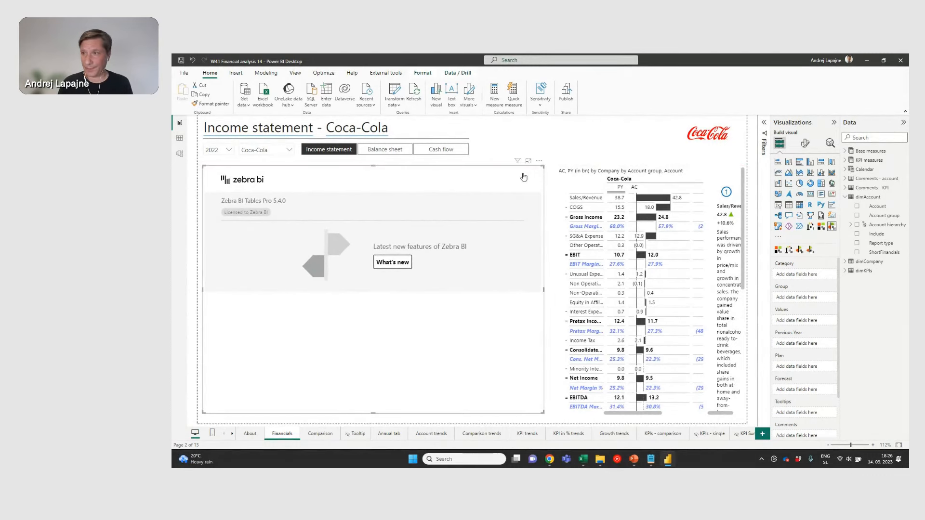
Step: Add the base measures AC as Values and PY as Previous Year to the new Zebra BI table
{"action": "left_click", "coordinate": [845, 151]}
{"action": "left_click", "coordinate": [857, 160]}
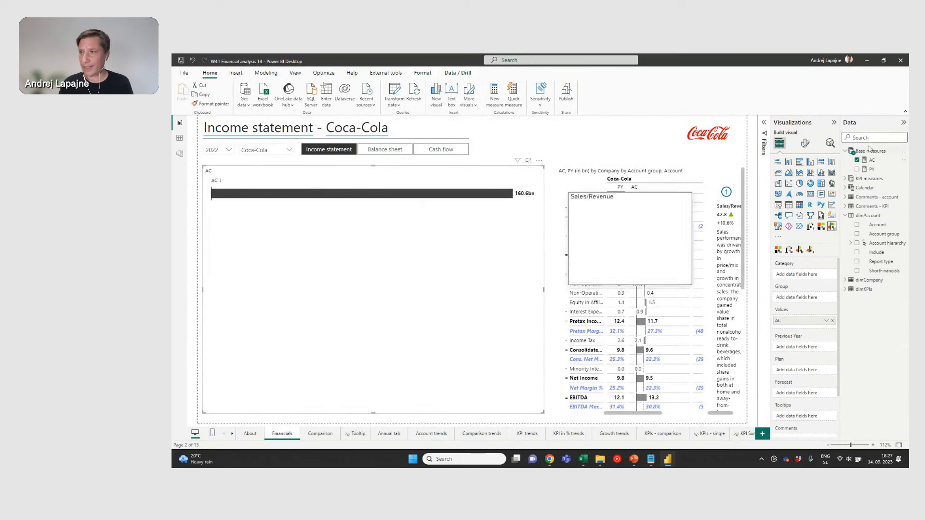
{"action": "left_click", "coordinate": [858, 170]}
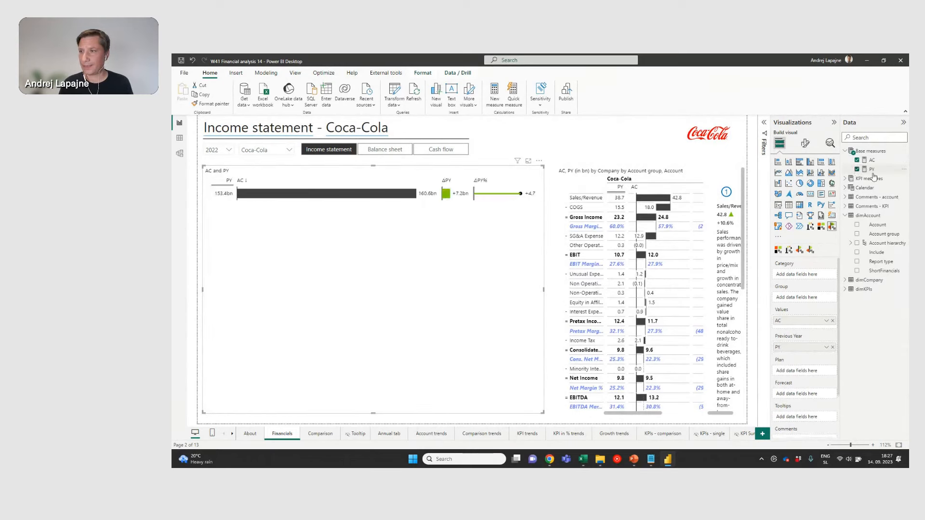
Step: Open the PY measure and examine its CALCULATE and DATEADD formula
{"action": "left_click", "coordinate": [875, 171]}
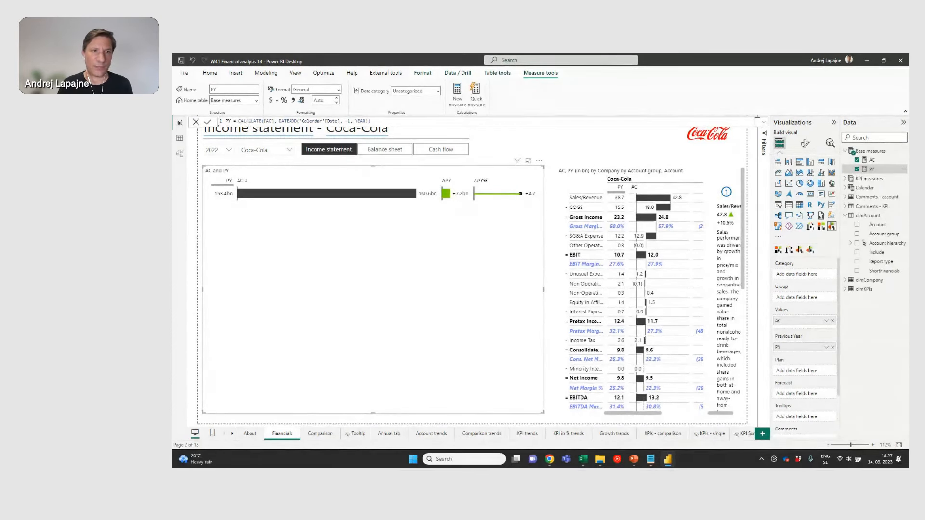
{"action": "double_click", "coordinate": [247, 121]}
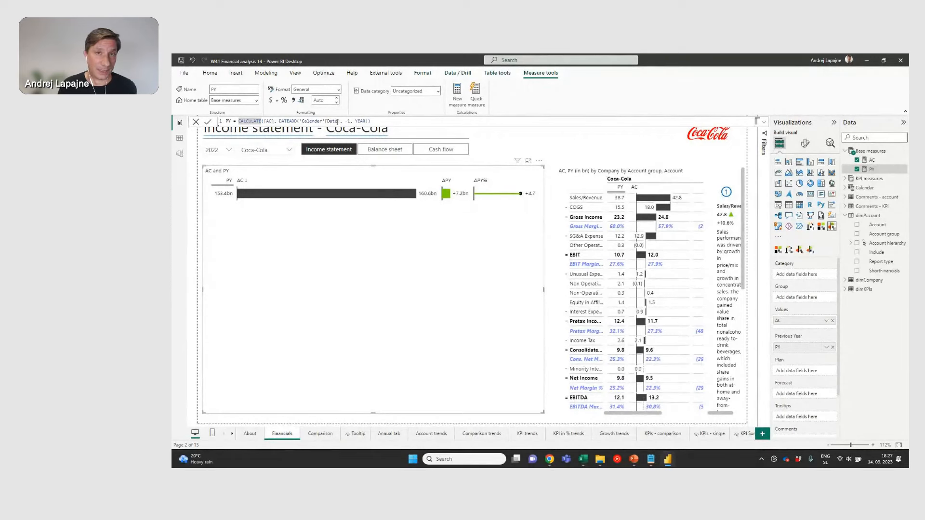
{"action": "left_click", "coordinate": [370, 121]}
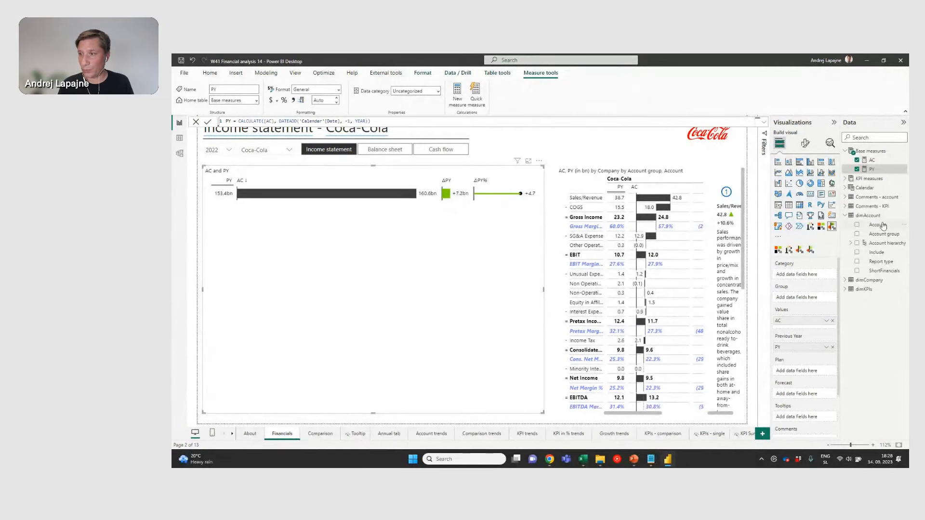
Step: Add Account and Account group from dimAccount to the table's Category, with Account group above Account
{"action": "left_click_drag", "start_coordinate": [878, 225], "coordinate": [814, 276]}
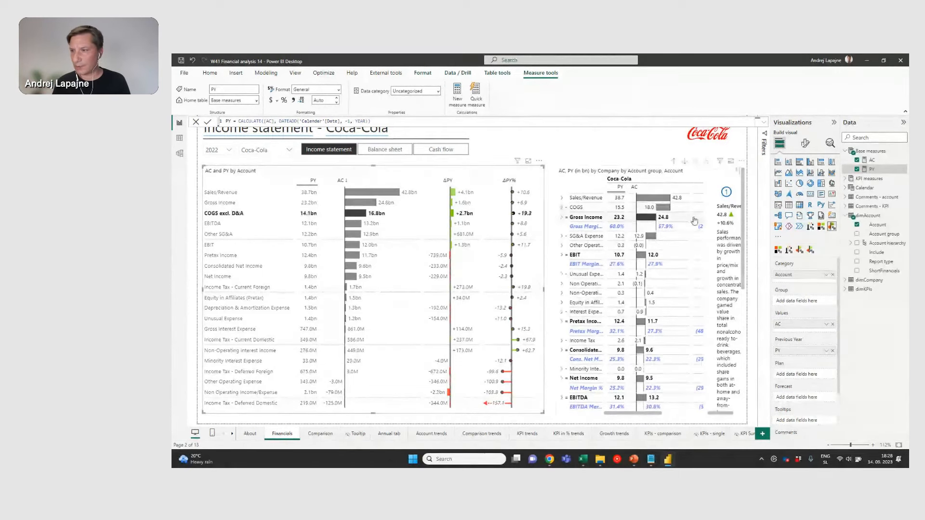
{"action": "left_click_drag", "start_coordinate": [881, 234], "coordinate": [797, 272]}
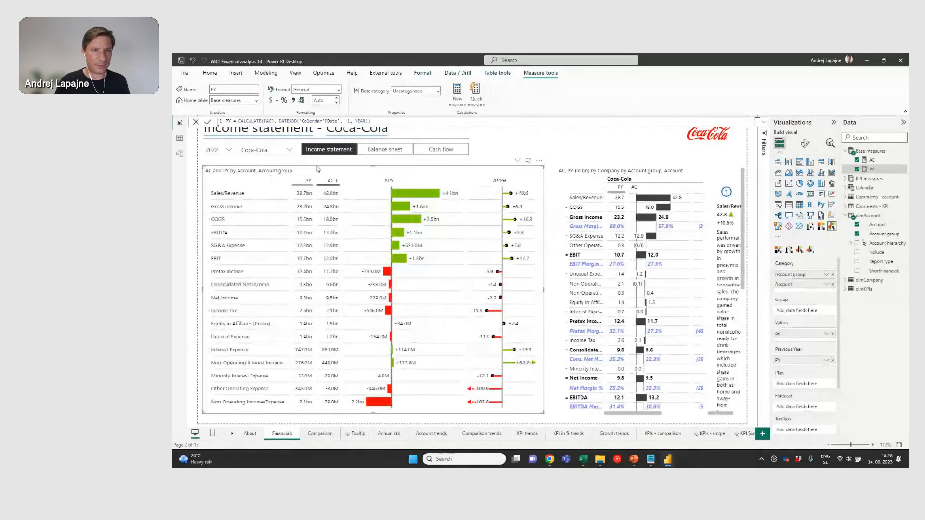
{"action": "left_click", "coordinate": [248, 197]}
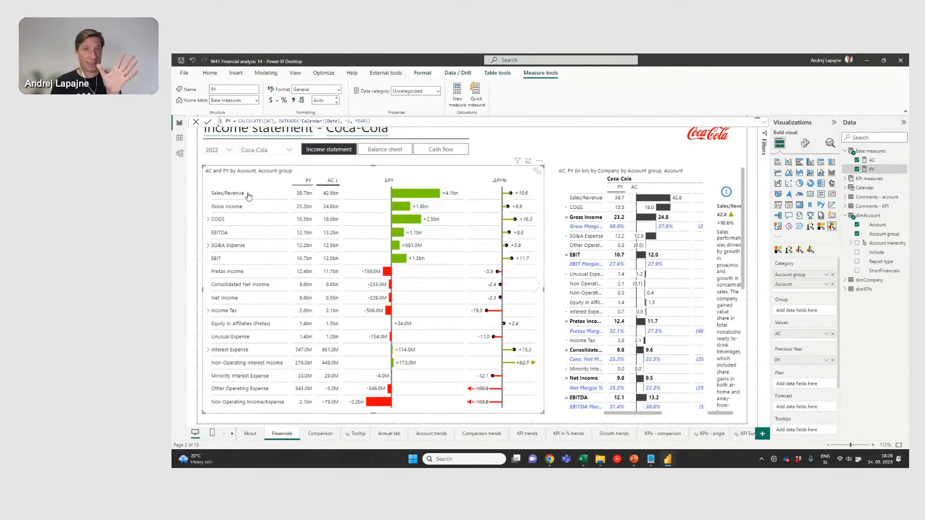
Step: Remove the sorting by AC to restore the income statement order, and point out the Sales/Revenue and COGS rows
{"action": "left_click", "coordinate": [329, 181]}
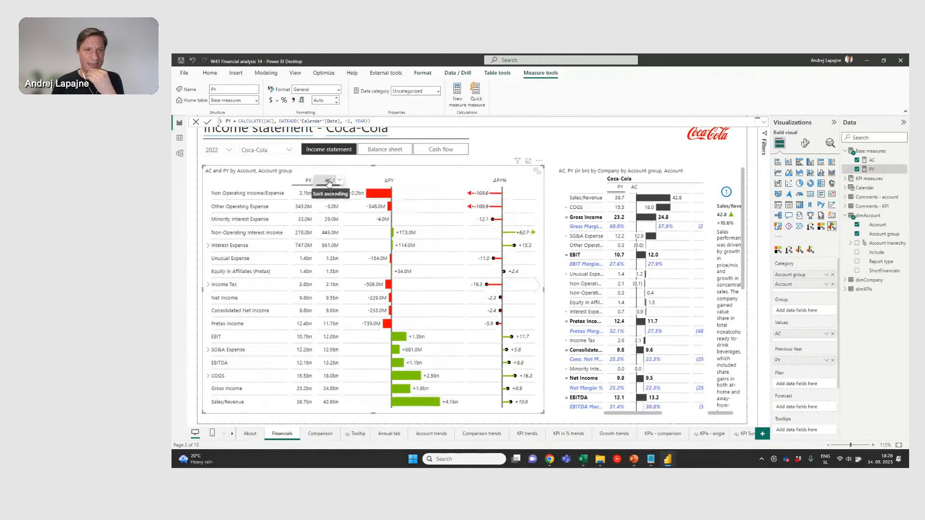
{"action": "left_click", "coordinate": [329, 181]}
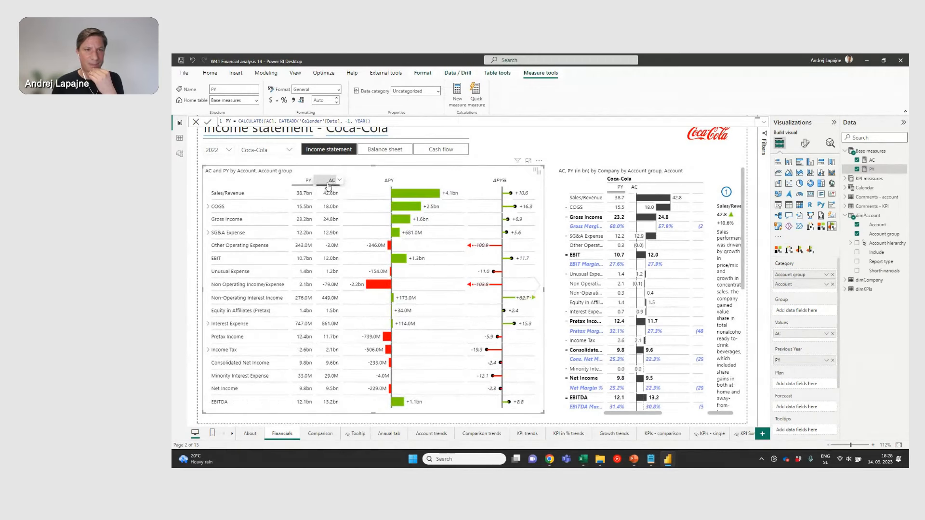
{"action": "left_click", "coordinate": [268, 194]}
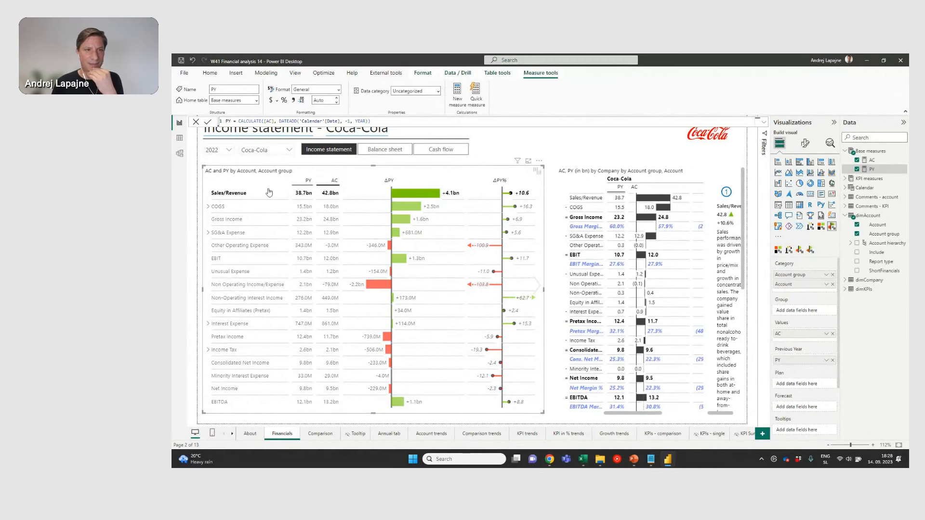
{"action": "left_click", "coordinate": [221, 208]}
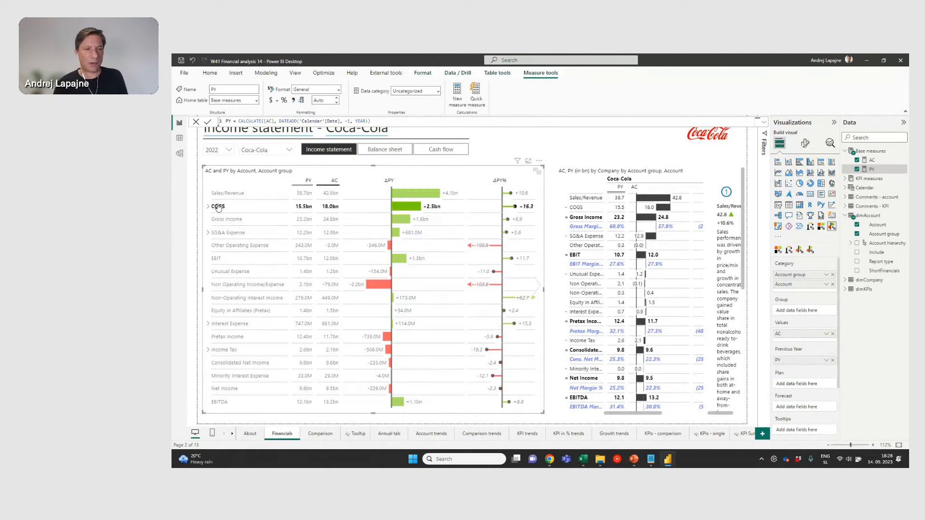
{"action": "left_click", "coordinate": [221, 195]}
{"action": "left_click", "coordinate": [228, 210]}
{"action": "left_click", "coordinate": [227, 194]}
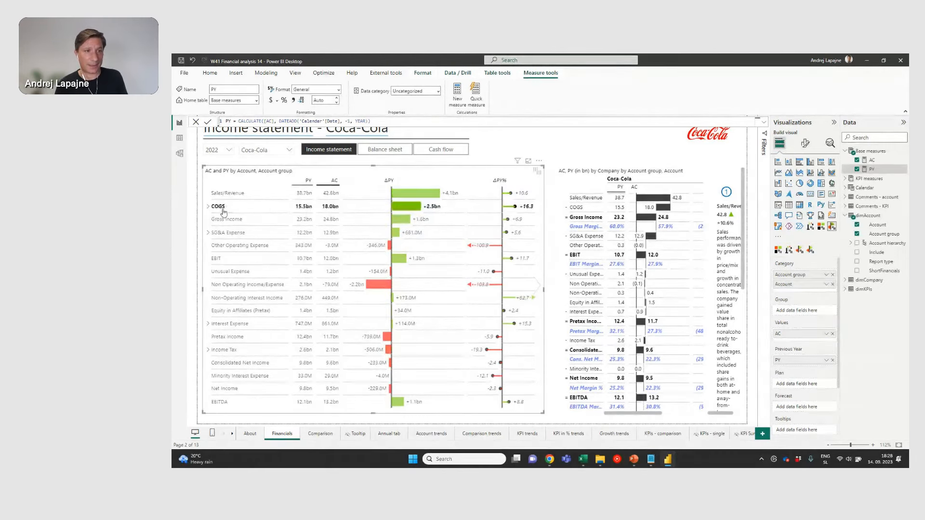
Step: Change the AC column's chart type to a waterfall
{"action": "left_click", "coordinate": [340, 183]}
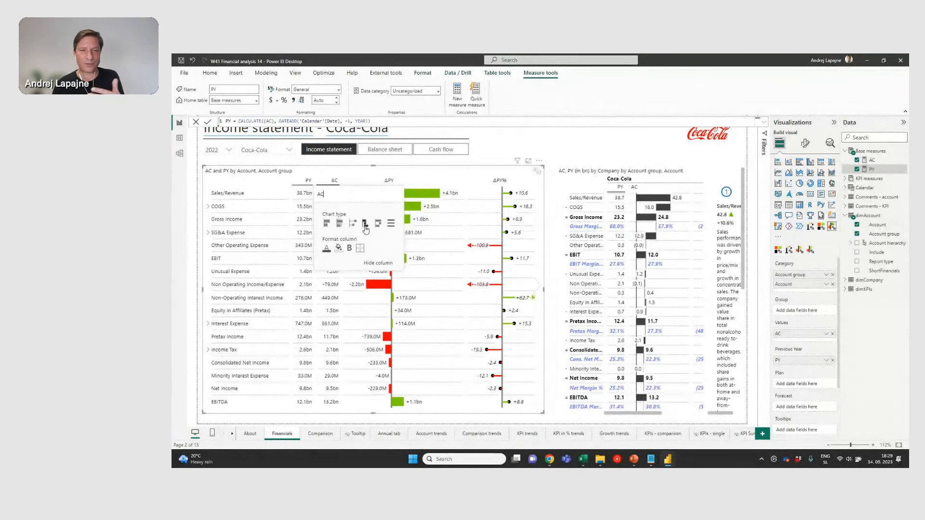
{"action": "left_click", "coordinate": [336, 166]}
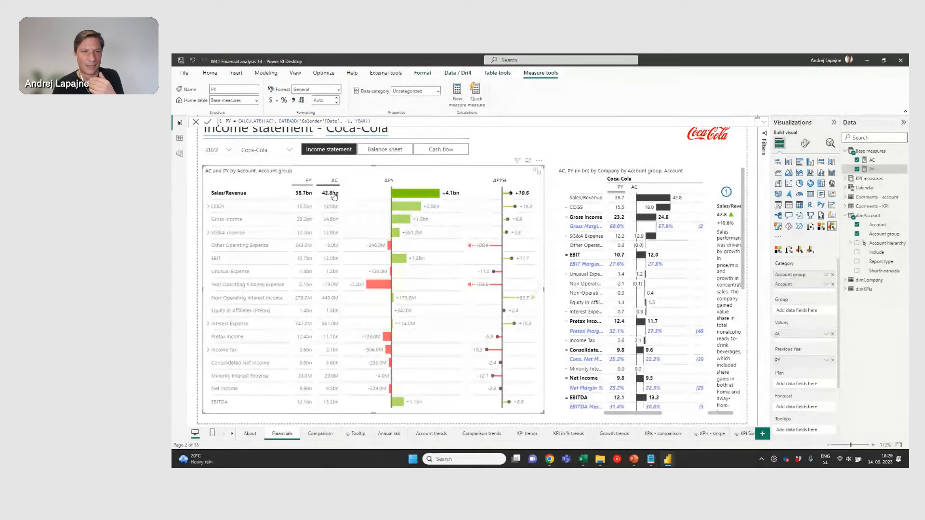
{"action": "mouse_move", "coordinate": [327, 215]}
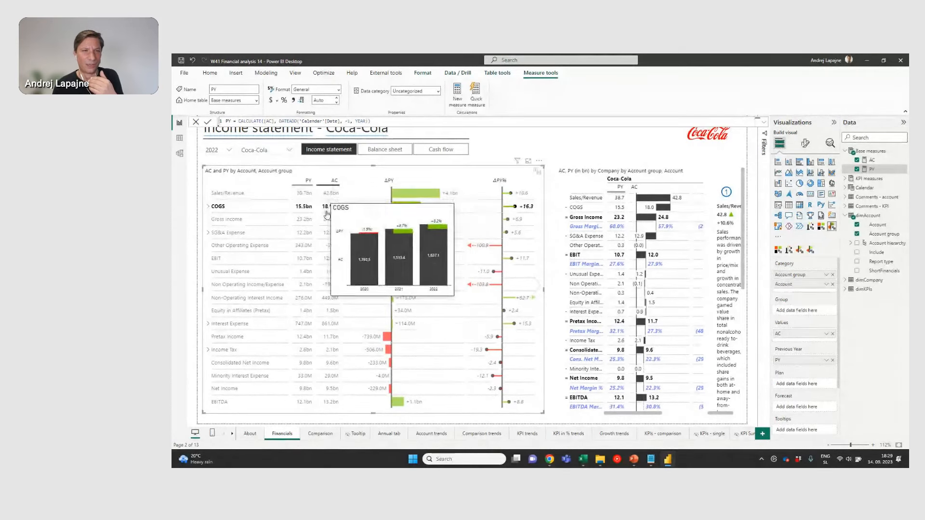
{"action": "mouse_move", "coordinate": [334, 197]}
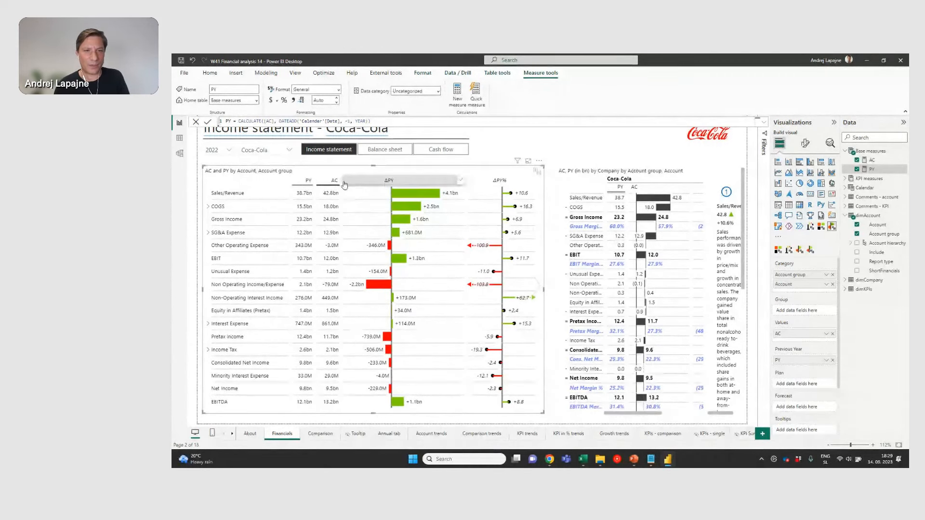
{"action": "left_click", "coordinate": [340, 184]}
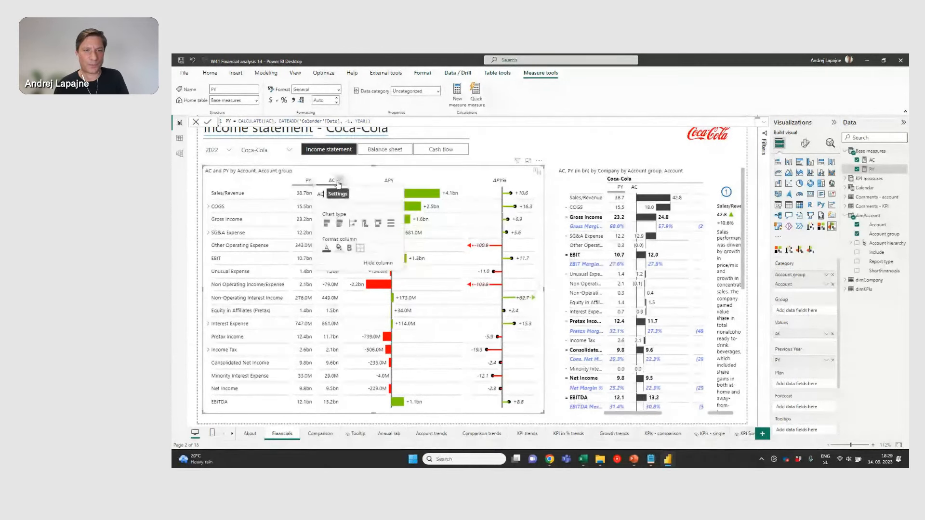
{"action": "left_click", "coordinate": [366, 226]}
Step: Invert COGS with its children, check its expanded sub-accounts, and mark Gross Income as a result row
{"action": "left_click", "coordinate": [208, 203]}
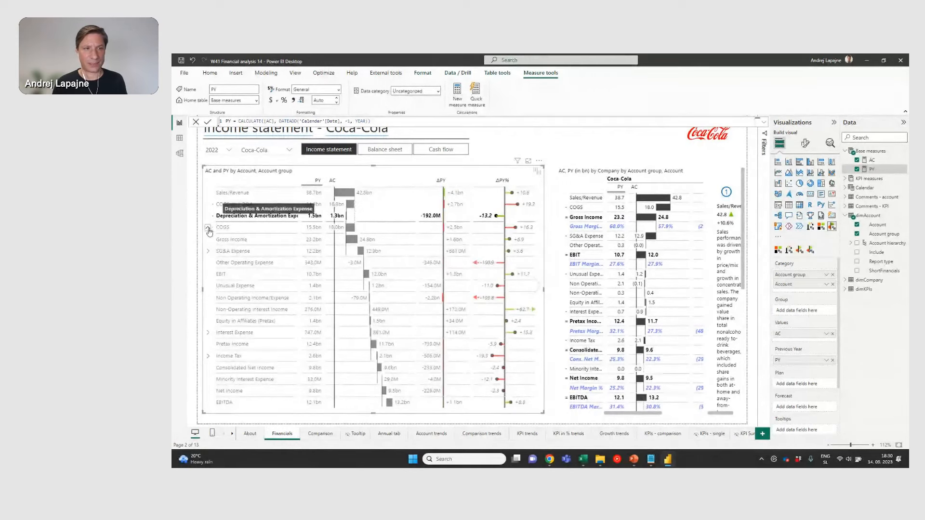
{"action": "left_click", "coordinate": [209, 229]}
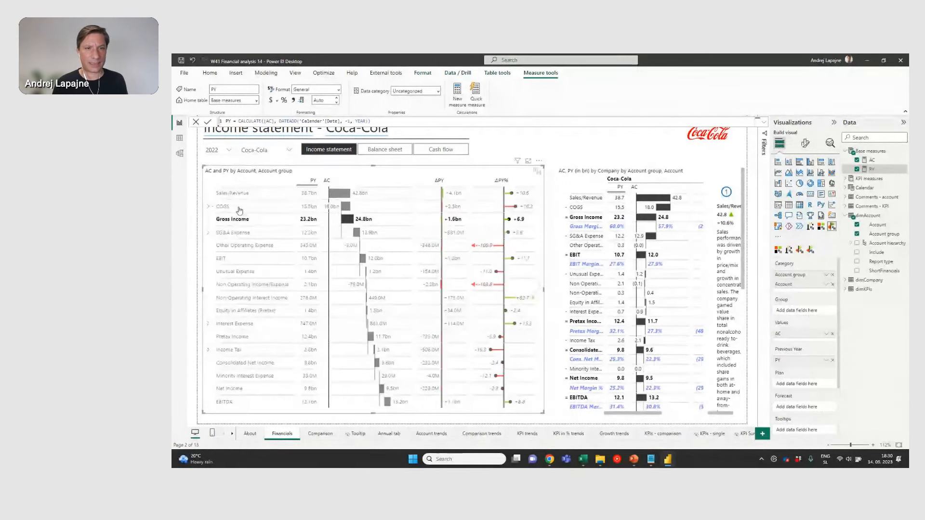
{"action": "left_click", "coordinate": [341, 204]}
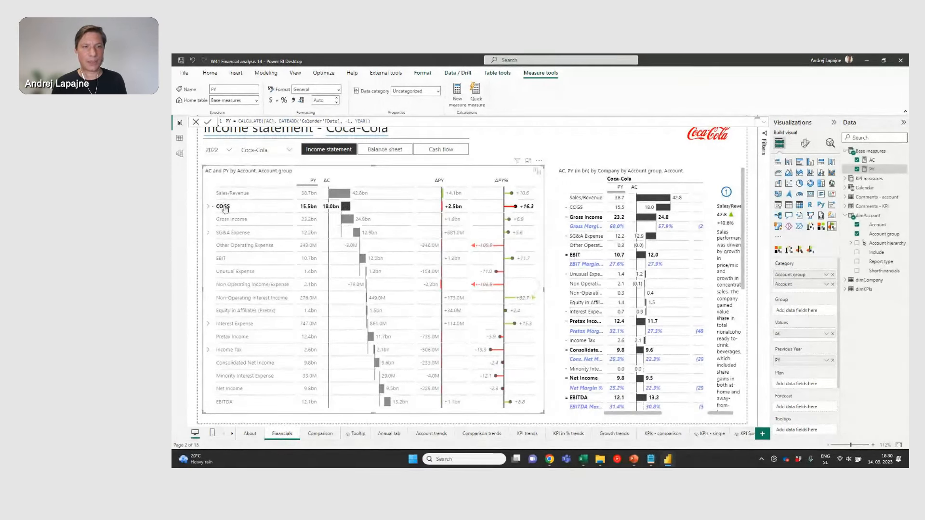
{"action": "right_click", "coordinate": [234, 220]}
{"action": "left_click", "coordinate": [242, 252]}
Step: Invert SG&A Expense with all its children, and invert Other Operating Expense
{"action": "right_click", "coordinate": [235, 233]}
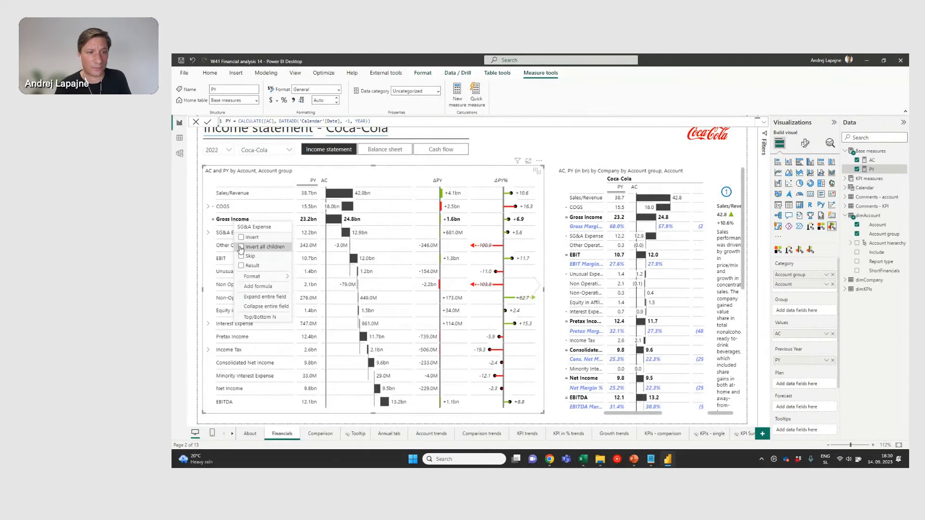
{"action": "left_click", "coordinate": [241, 249]}
{"action": "right_click", "coordinate": [235, 246]}
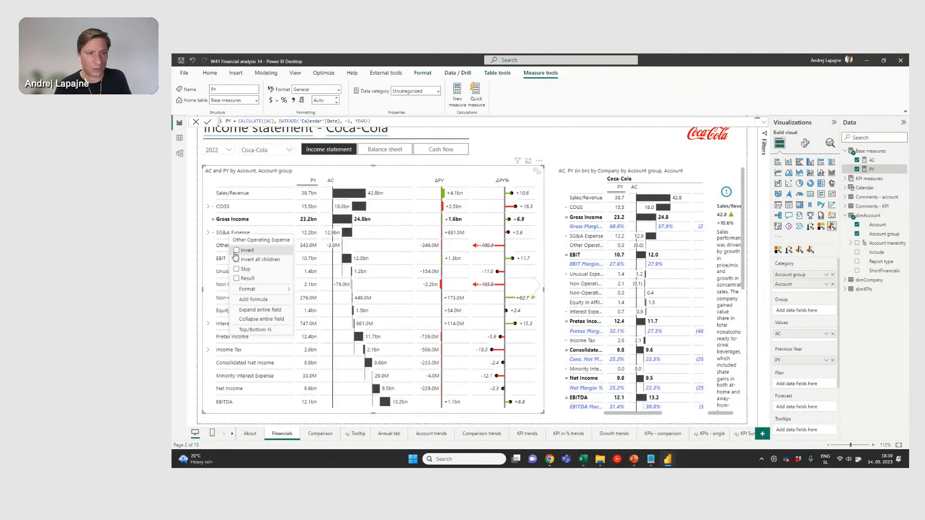
{"action": "left_click", "coordinate": [236, 252]}
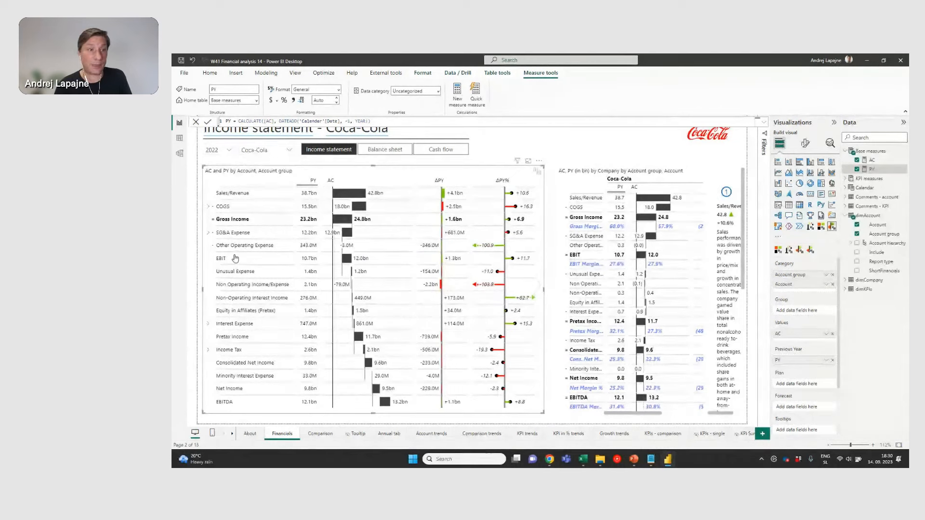
Step: Mark EBIT as a result row in the waterfall table
{"action": "right_click", "coordinate": [220, 259]}
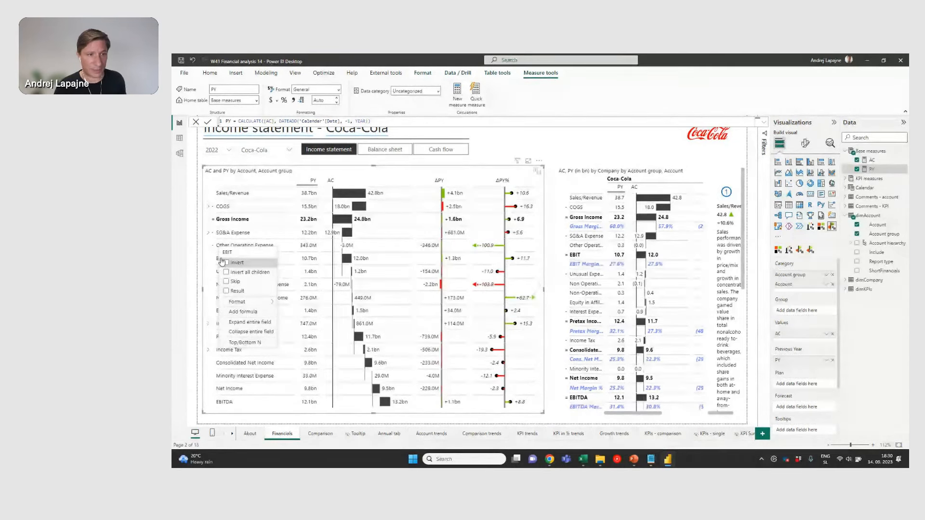
{"action": "left_click", "coordinate": [227, 292]}
{"action": "left_click", "coordinate": [361, 209]}
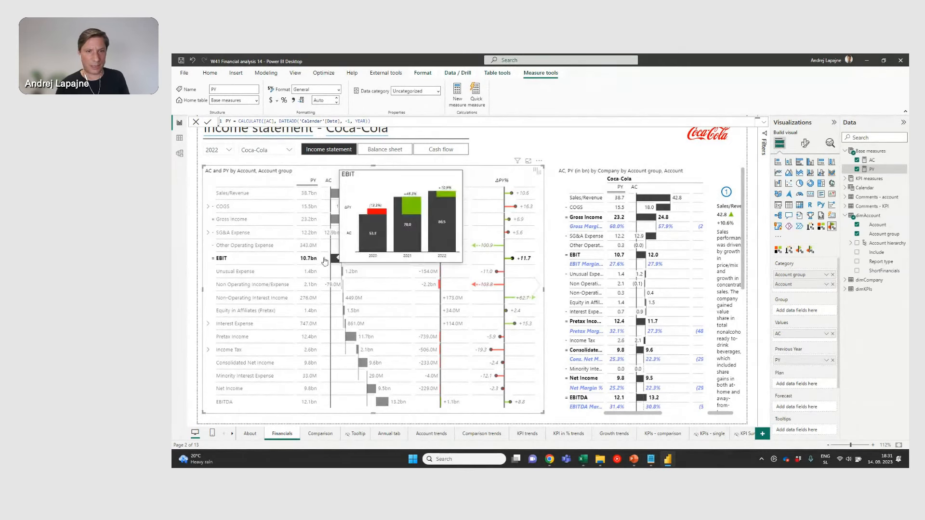
Step: Invert the Unusual Expense and Non Operating Income/Expense rows with all their children
{"action": "right_click", "coordinate": [231, 276]}
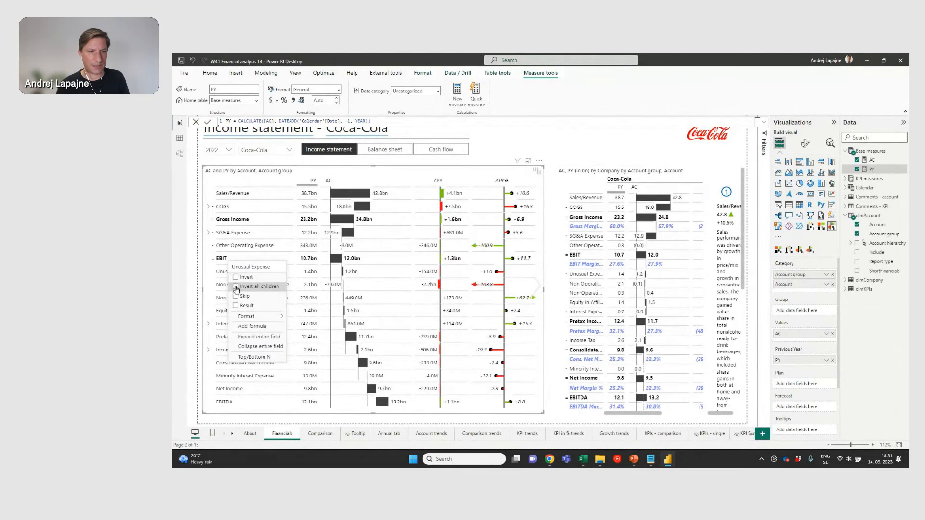
{"action": "left_click", "coordinate": [237, 287]}
{"action": "right_click", "coordinate": [248, 288]}
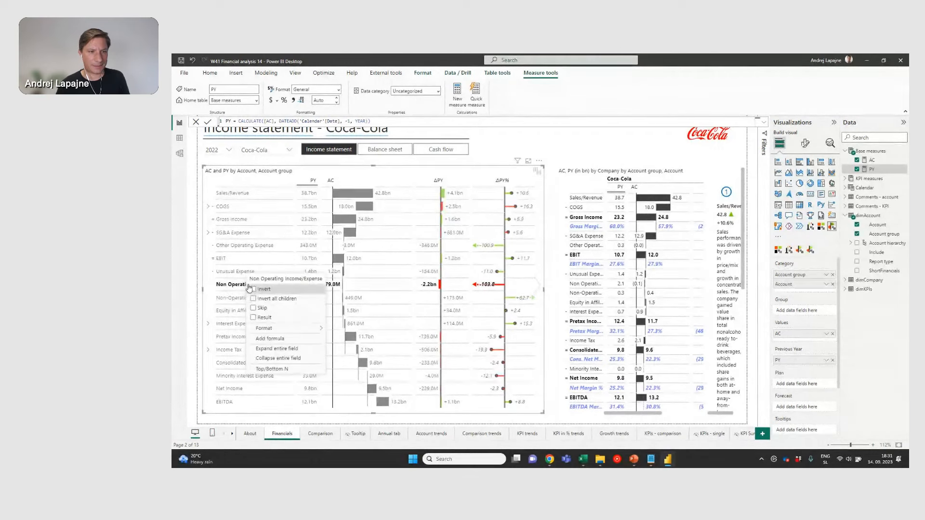
{"action": "left_click", "coordinate": [241, 298]}
Step: Try inverting the Non-Operating Interest Income row, and remove the inversion again
{"action": "right_click", "coordinate": [242, 299]}
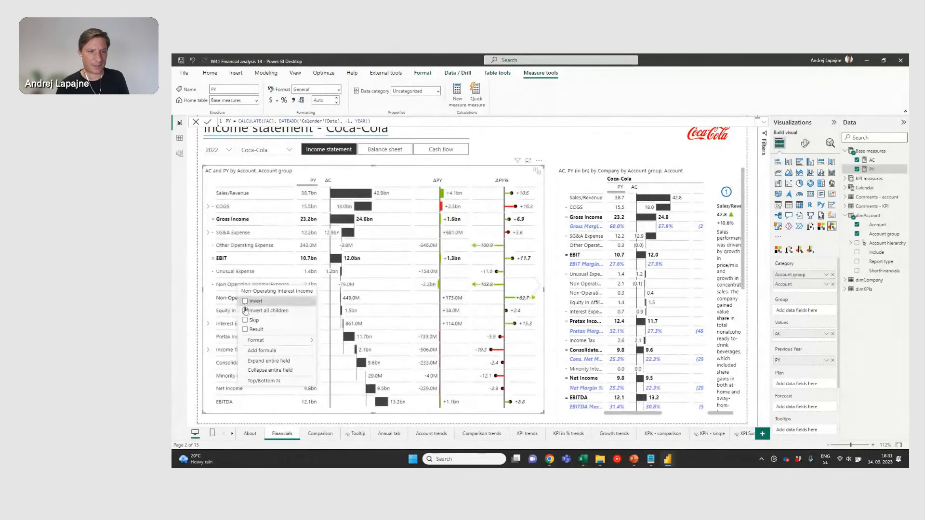
{"action": "left_click", "coordinate": [258, 301]}
{"action": "left_click", "coordinate": [249, 301]}
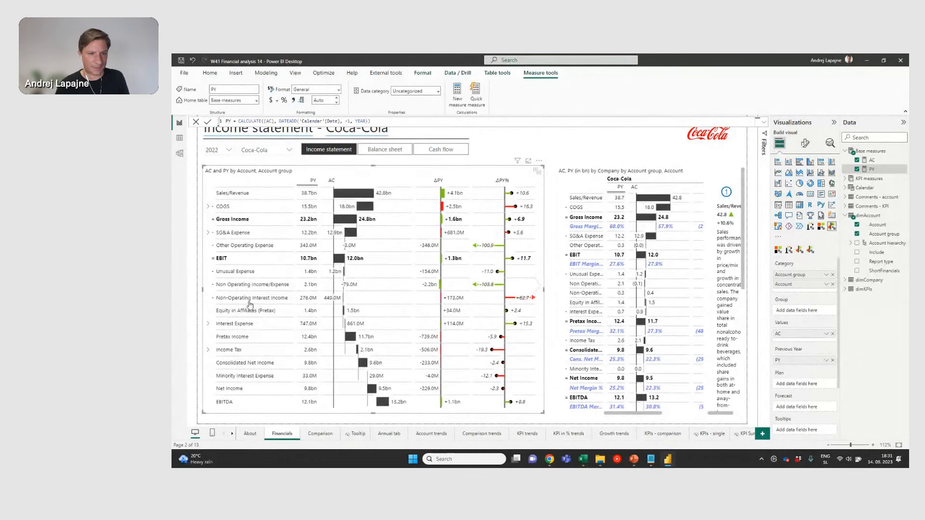
{"action": "right_click", "coordinate": [248, 301]}
{"action": "left_click", "coordinate": [260, 305]}
Step: Remove the inversion from Non Operating Income/Expense and its children, and invert the Interest Expense row
{"action": "right_click", "coordinate": [246, 288]}
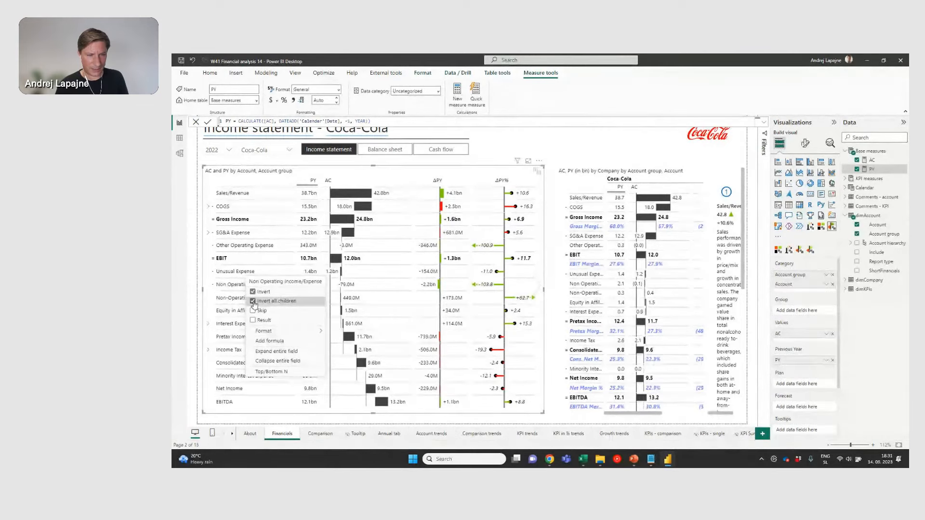
{"action": "left_click", "coordinate": [254, 303]}
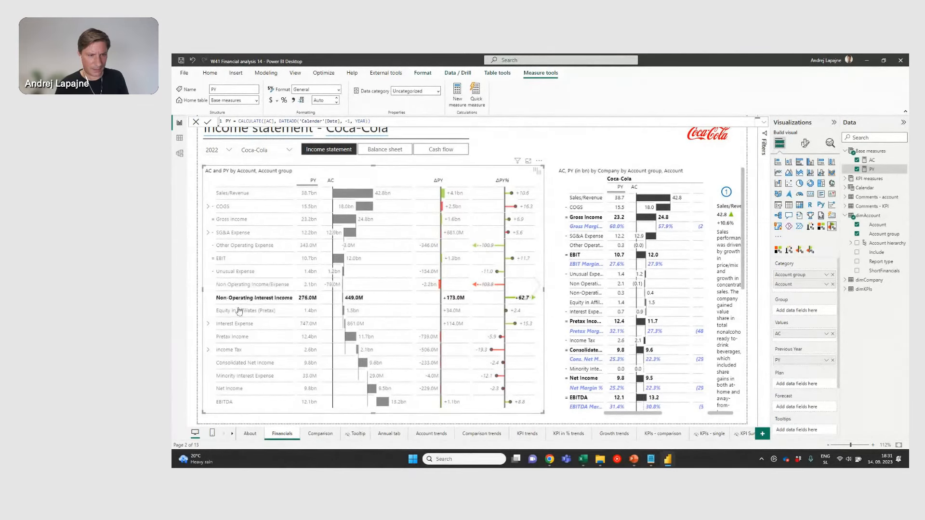
{"action": "left_click", "coordinate": [259, 316]}
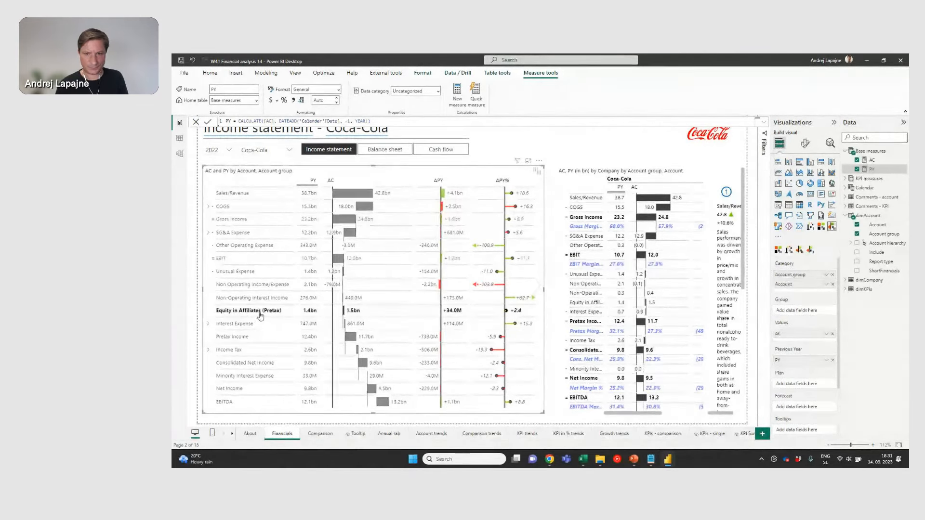
{"action": "left_click", "coordinate": [249, 324]}
{"action": "right_click", "coordinate": [246, 325]}
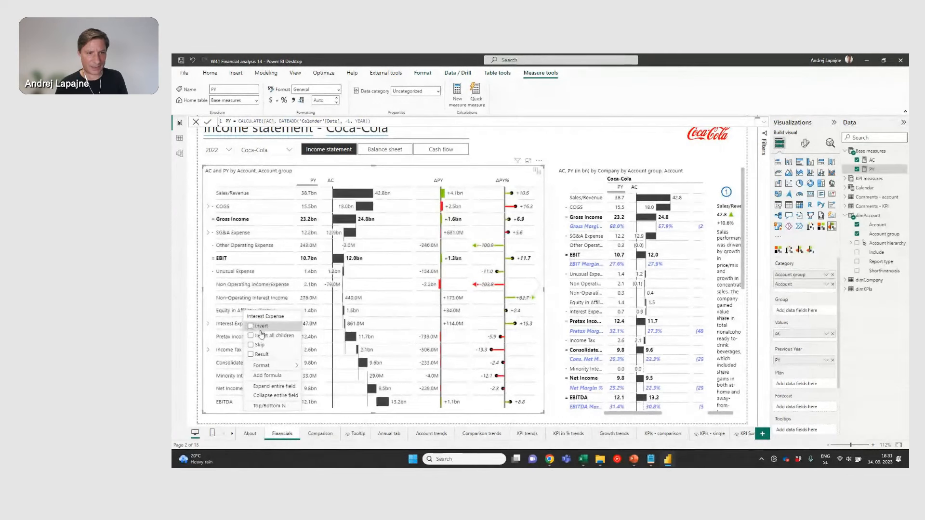
{"action": "left_click", "coordinate": [250, 328]}
{"action": "left_click", "coordinate": [244, 338]}
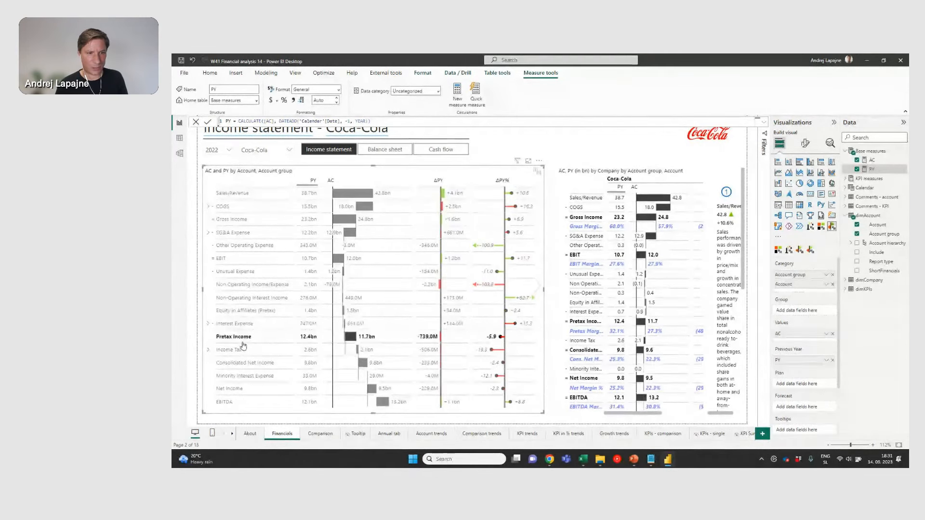
Step: Mark Pretax Income as a result row and invert the Income Tax row
{"action": "right_click", "coordinate": [245, 337]}
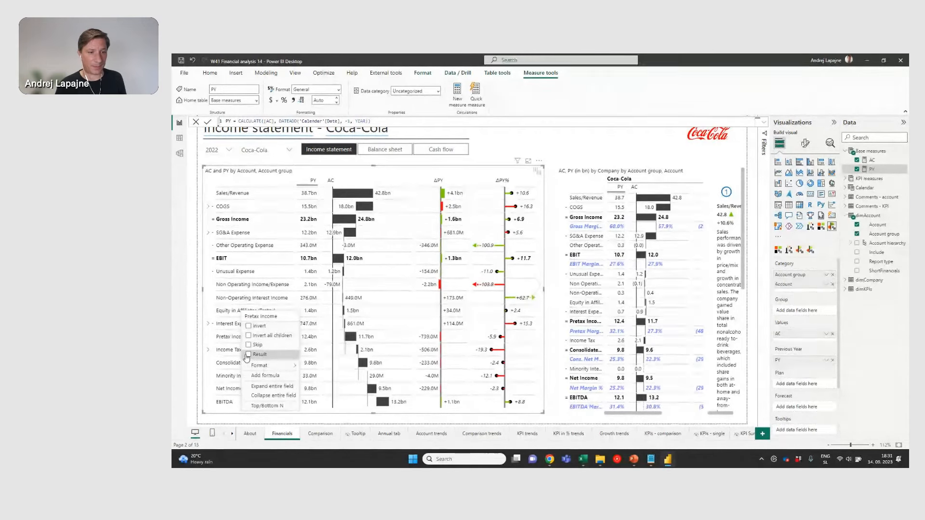
{"action": "left_click", "coordinate": [248, 354]}
{"action": "left_click", "coordinate": [233, 351]}
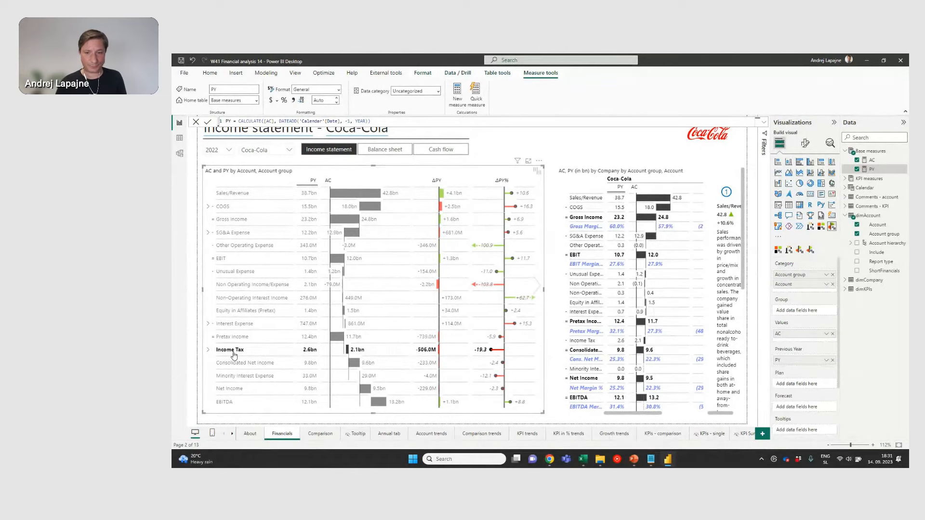
{"action": "right_click", "coordinate": [233, 355]}
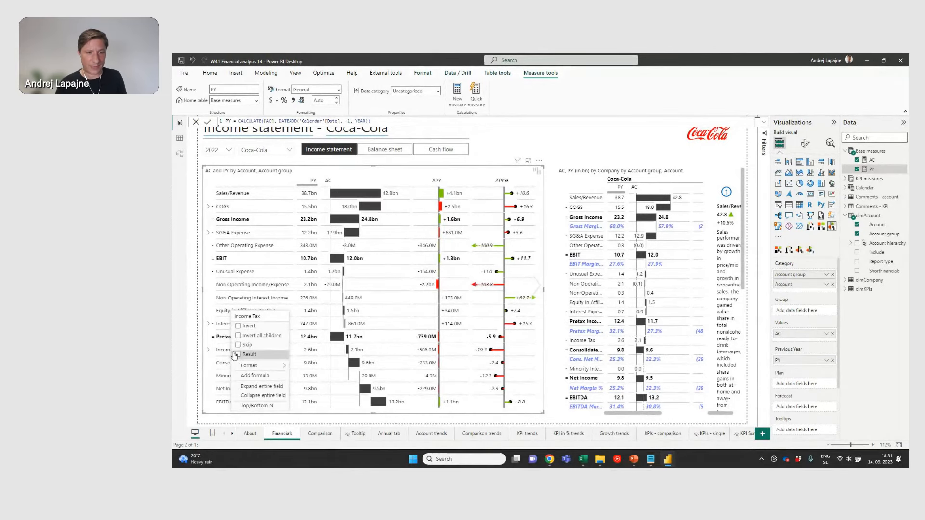
{"action": "left_click", "coordinate": [244, 327]}
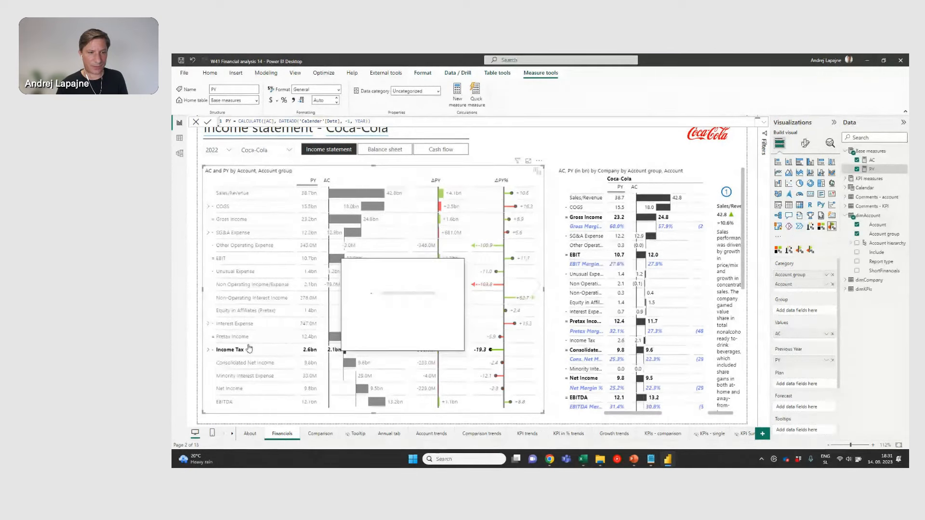
Step: Mark the Consolidated Net Income, Net Income and EBITDA rows as results in the waterfall table
{"action": "right_click", "coordinate": [231, 368]}
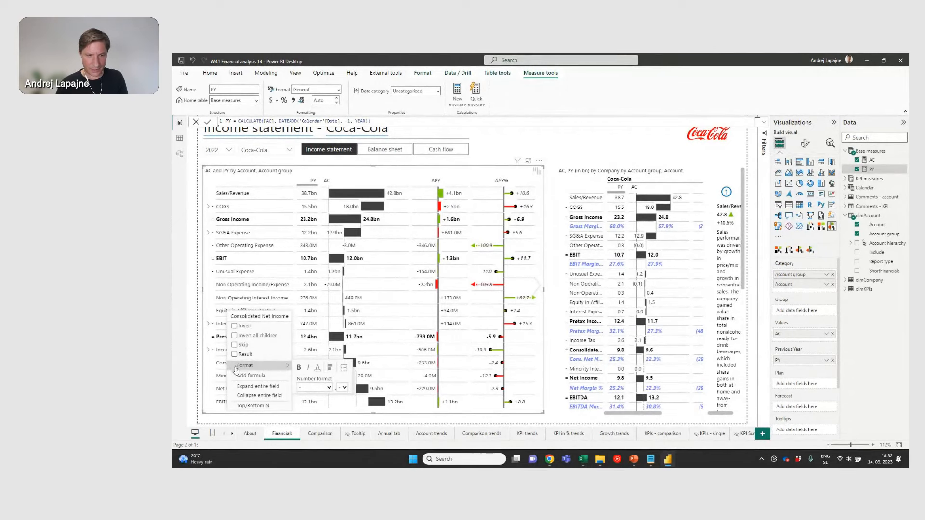
{"action": "left_click", "coordinate": [236, 357]}
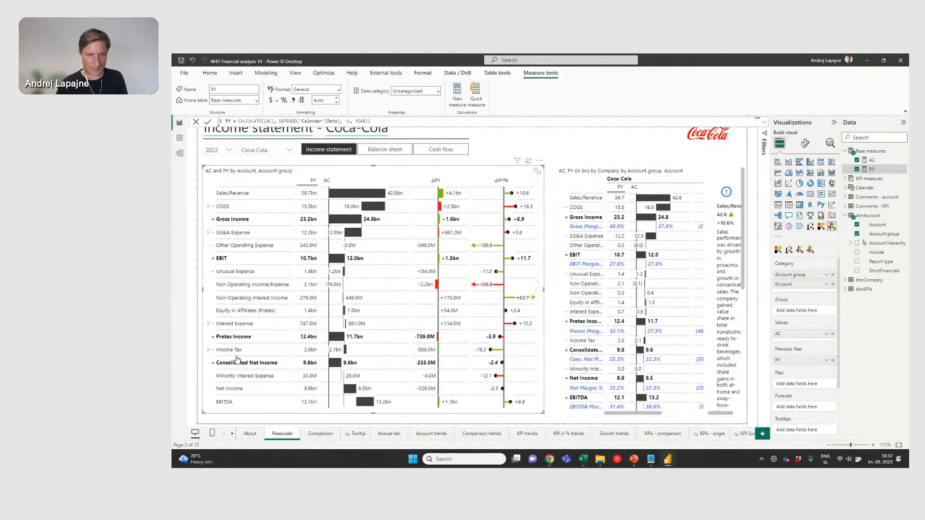
{"action": "right_click", "coordinate": [230, 389]}
{"action": "left_click", "coordinate": [237, 358]}
{"action": "right_click", "coordinate": [224, 403]}
{"action": "left_click", "coordinate": [232, 358]}
Step: Show the ΔPY% column as plain numbers instead of a chart, and deselect the table
{"action": "left_click", "coordinate": [501, 181]}
{"action": "left_click", "coordinate": [506, 145]}
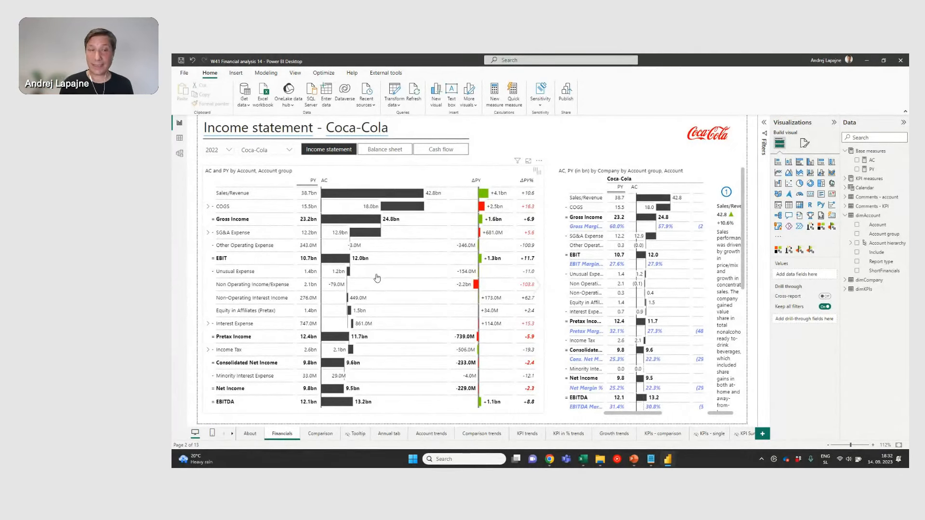
Step: Filter the report to Walgreens, General Motors and Nike in turn, and examine each company's income statement waterfall
{"action": "left_click", "coordinate": [265, 150]}
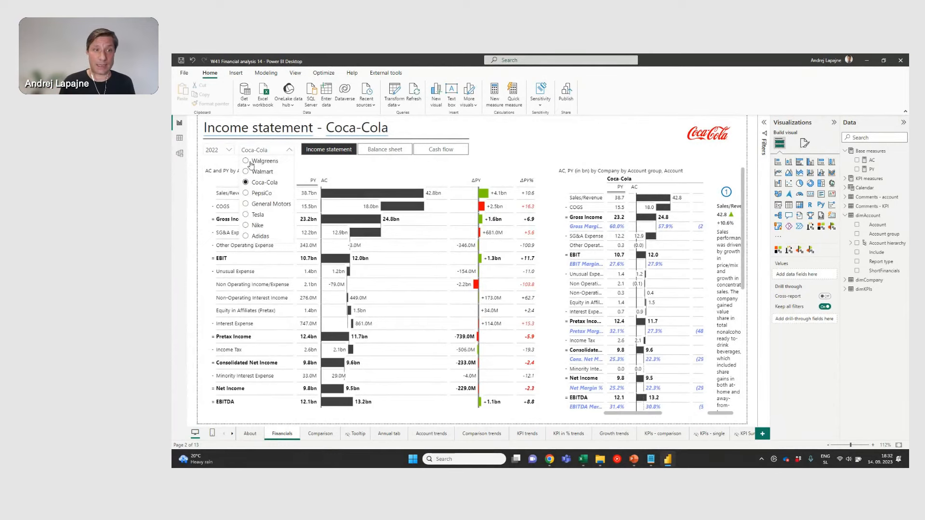
{"action": "left_click", "coordinate": [247, 162]}
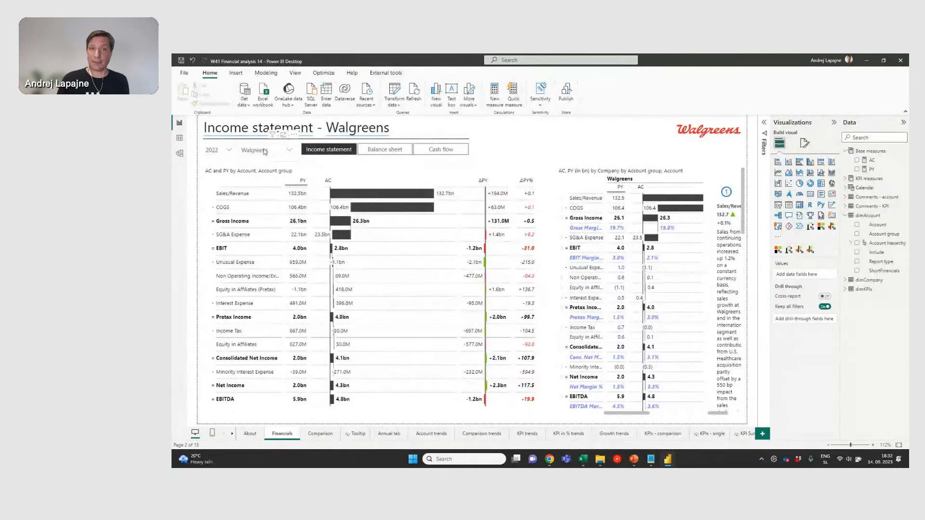
{"action": "mouse_move", "coordinate": [341, 194]}
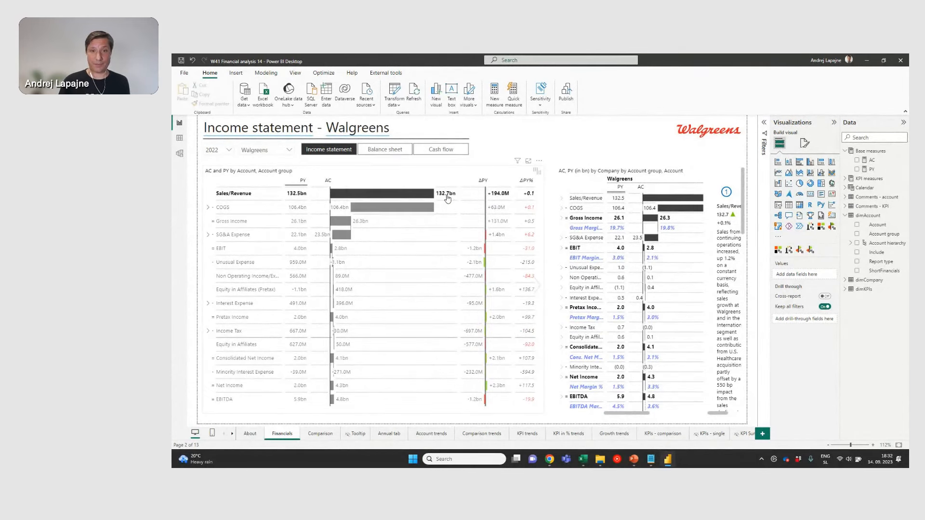
{"action": "mouse_move", "coordinate": [411, 214]}
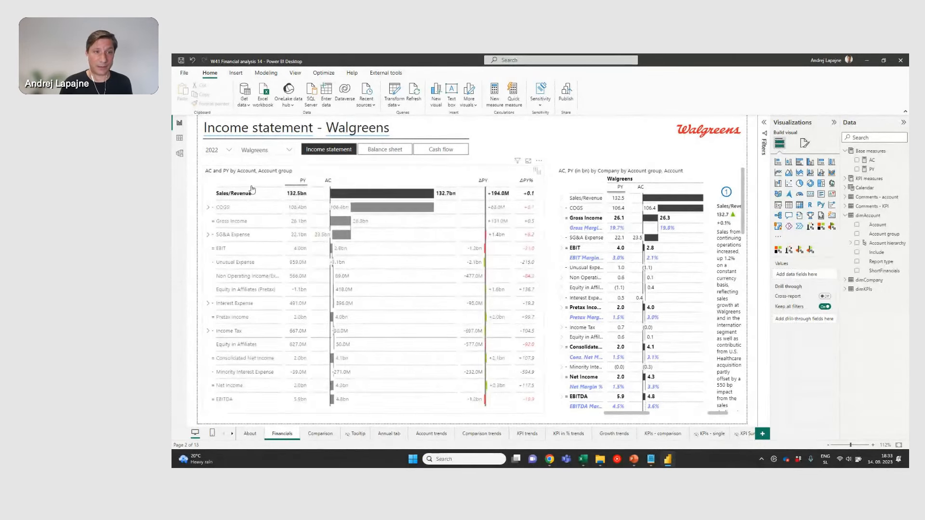
{"action": "left_click", "coordinate": [268, 153]}
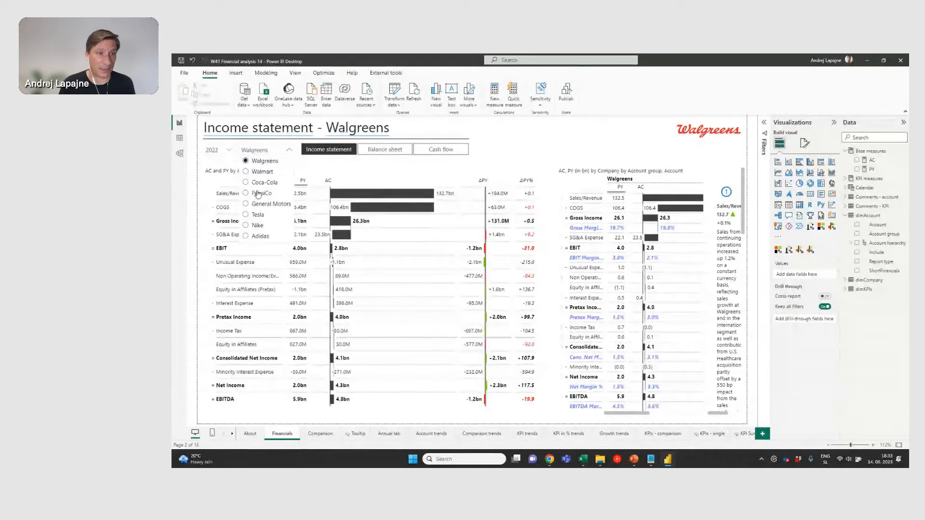
{"action": "left_click", "coordinate": [264, 204]}
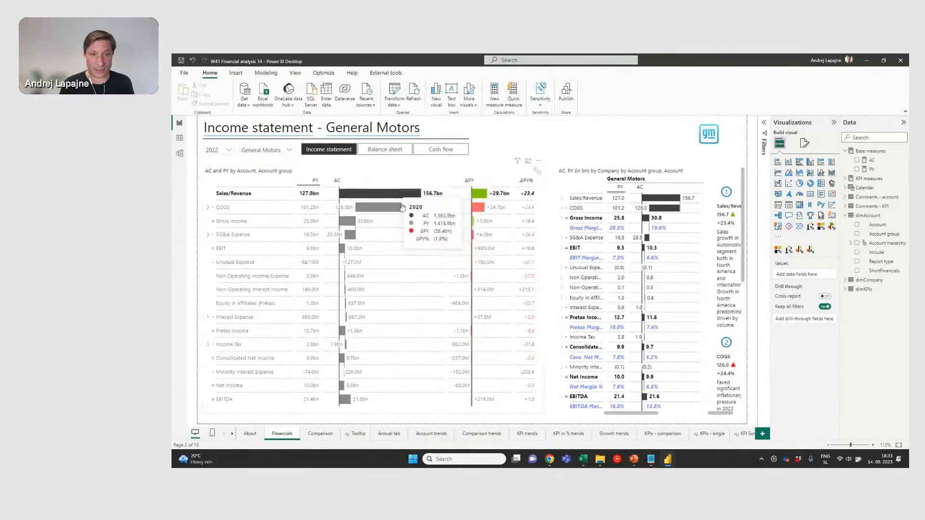
{"action": "left_click", "coordinate": [279, 150]}
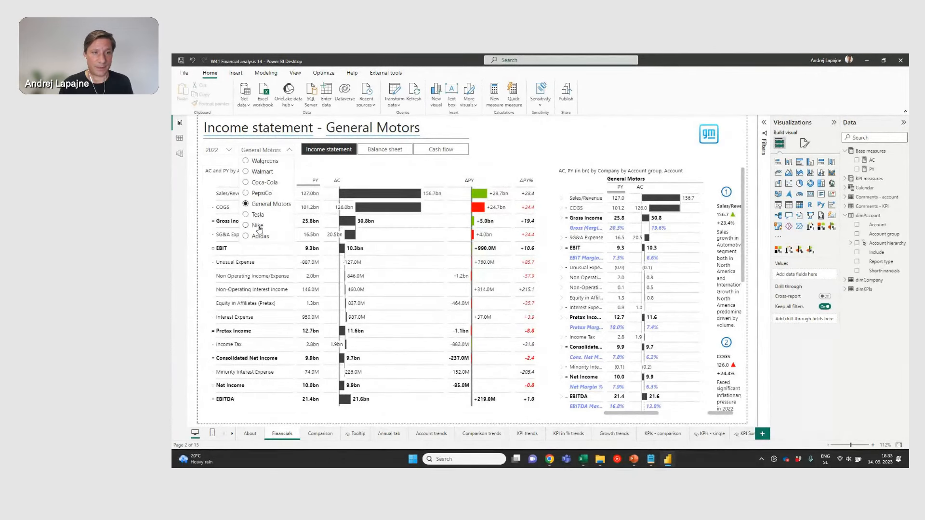
{"action": "left_click", "coordinate": [258, 225]}
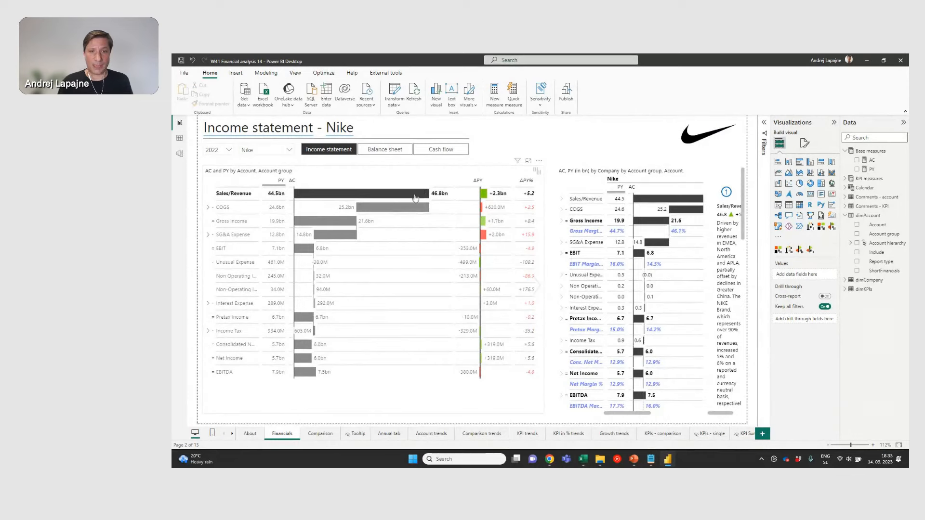
{"action": "mouse_move", "coordinate": [318, 236]}
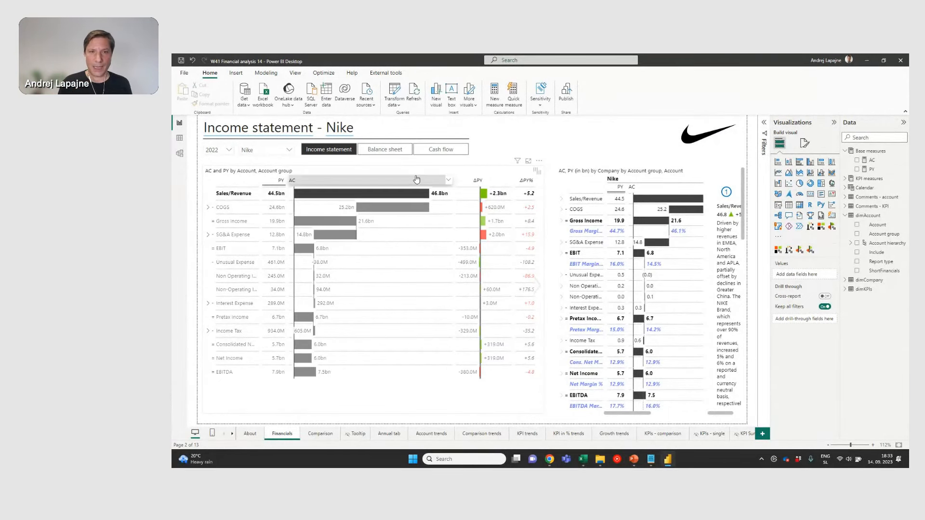
Step: Start a new formula row below Gross Income in the waterfall table and name it %Gross Margin
{"action": "left_click", "coordinate": [420, 174]}
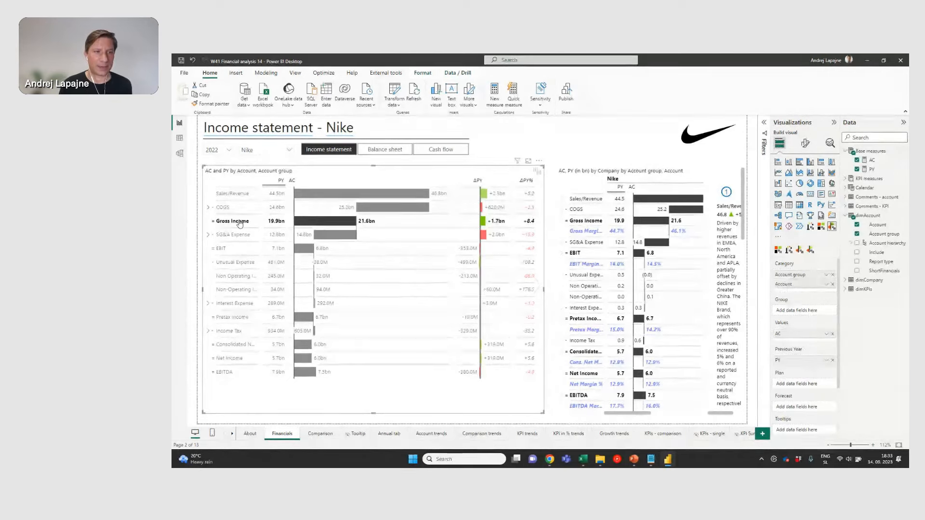
{"action": "right_click", "coordinate": [240, 222]}
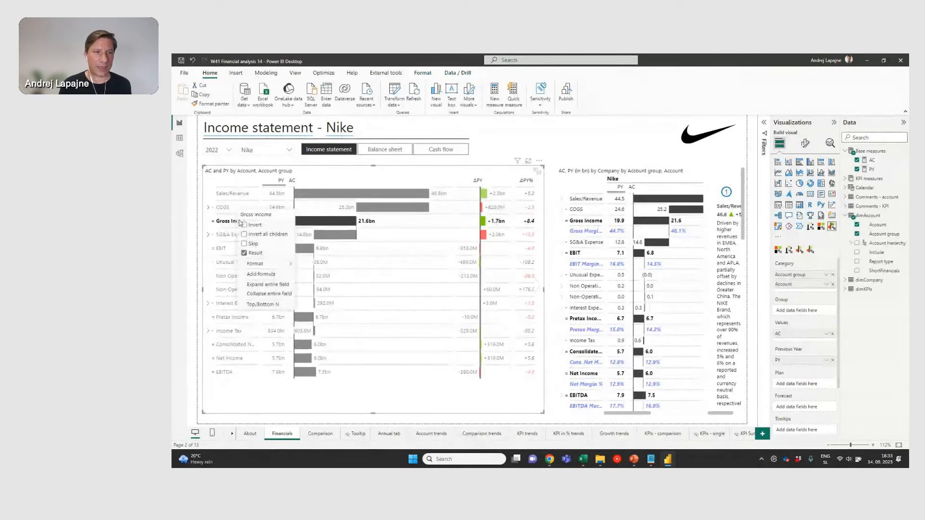
{"action": "left_click", "coordinate": [259, 274]}
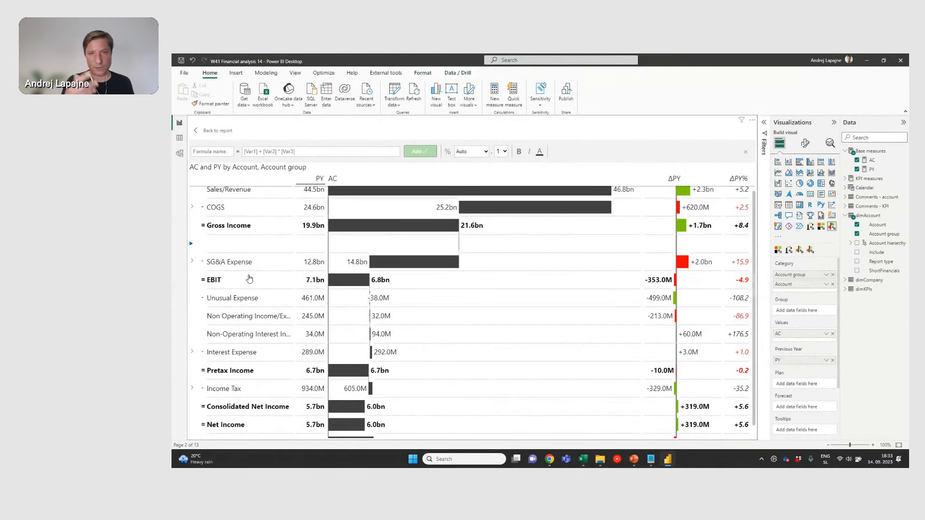
{"action": "type", "text": "%"}
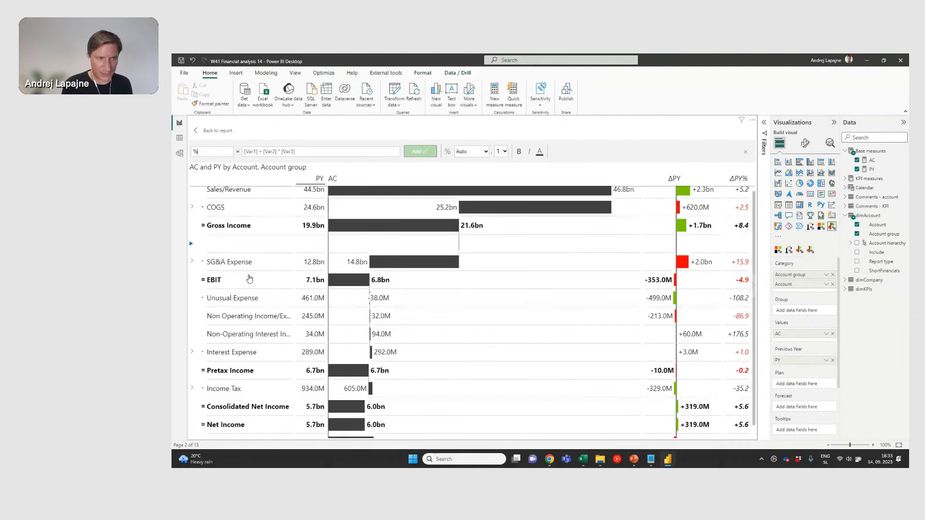
{"action": "type", "text": "G"}
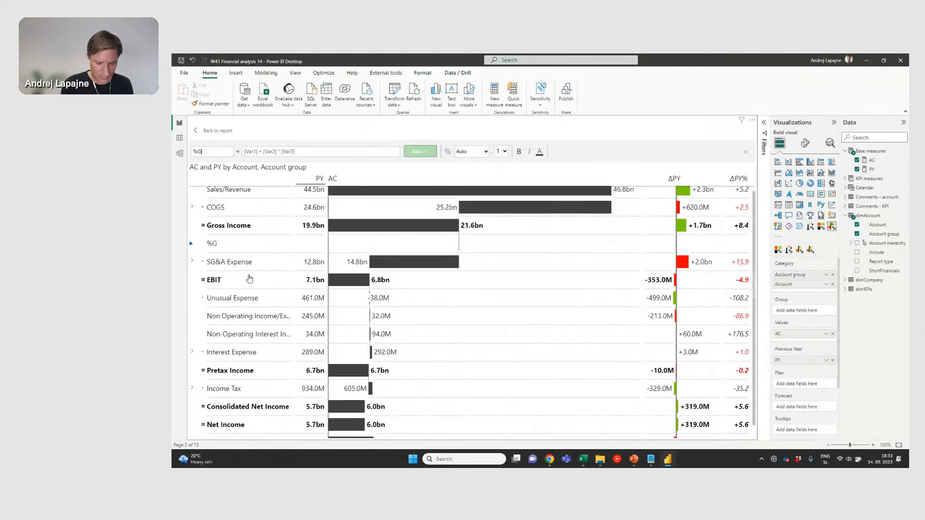
{"action": "type", "text": "ro"}
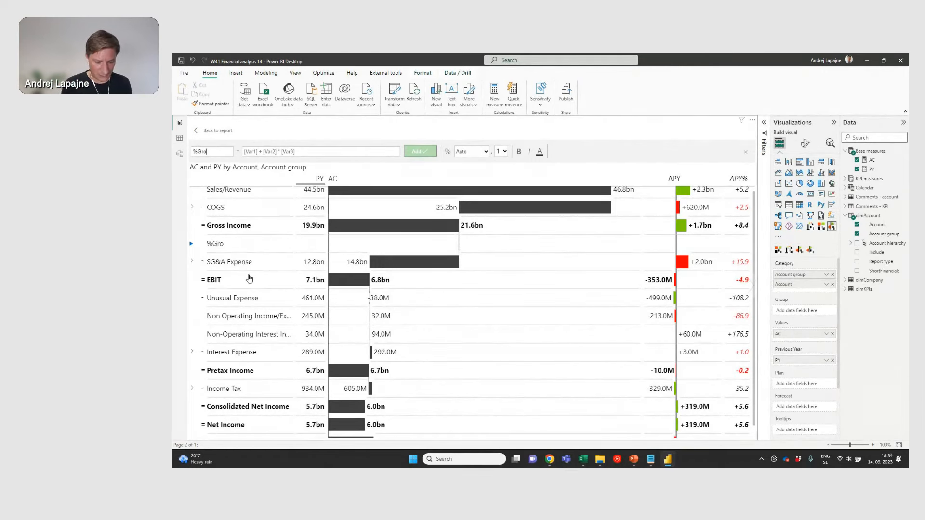
{"action": "type", "text": "ss Margin"}
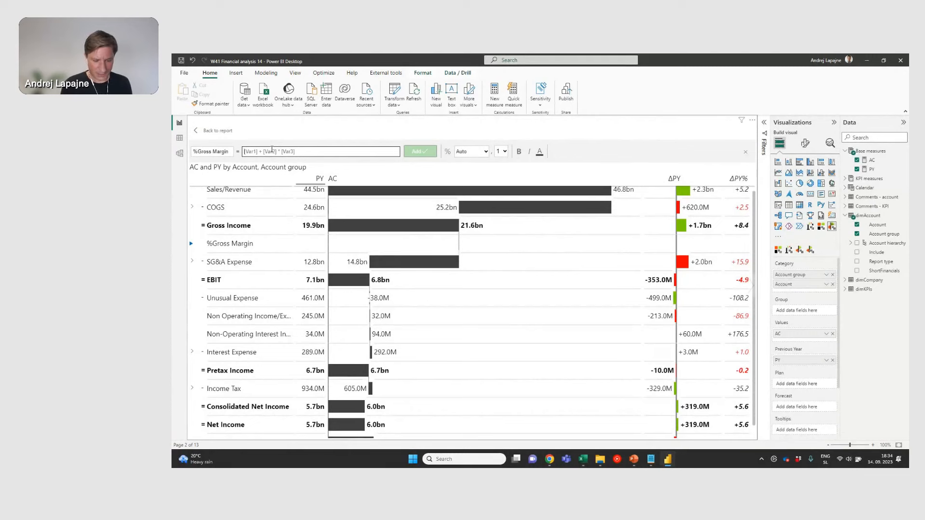
Step: Define the %Gross Margin formula as [Gross Income] / [Sales/Revenue]
{"action": "type", "text": "gross"}
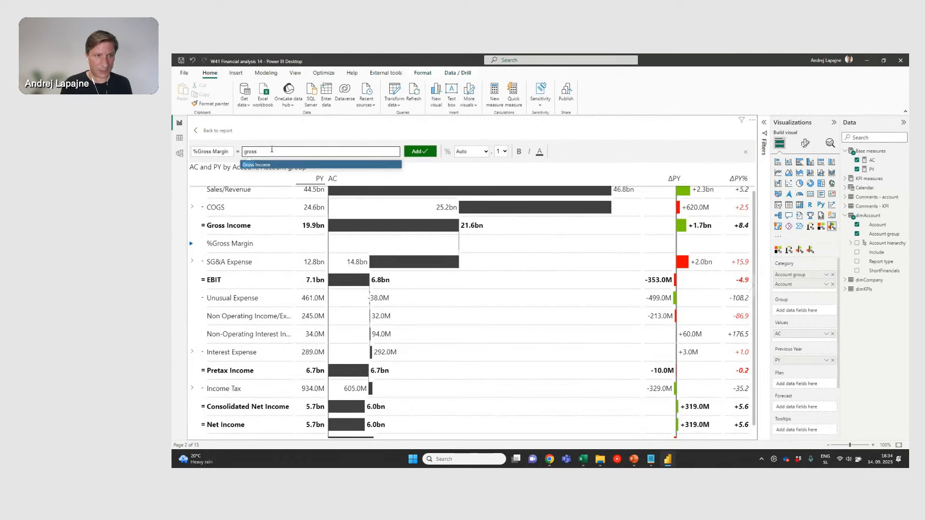
{"action": "key", "text": "Tab"}
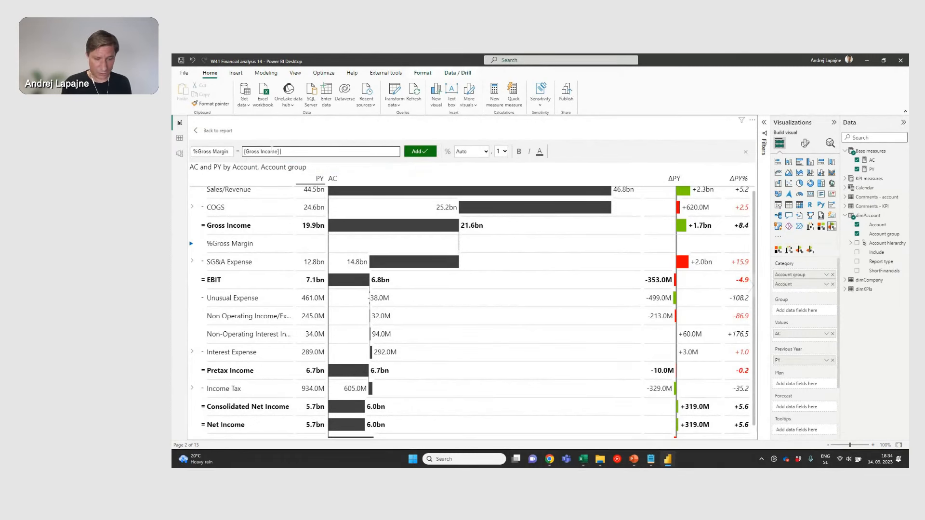
{"action": "type", "text": "/"}
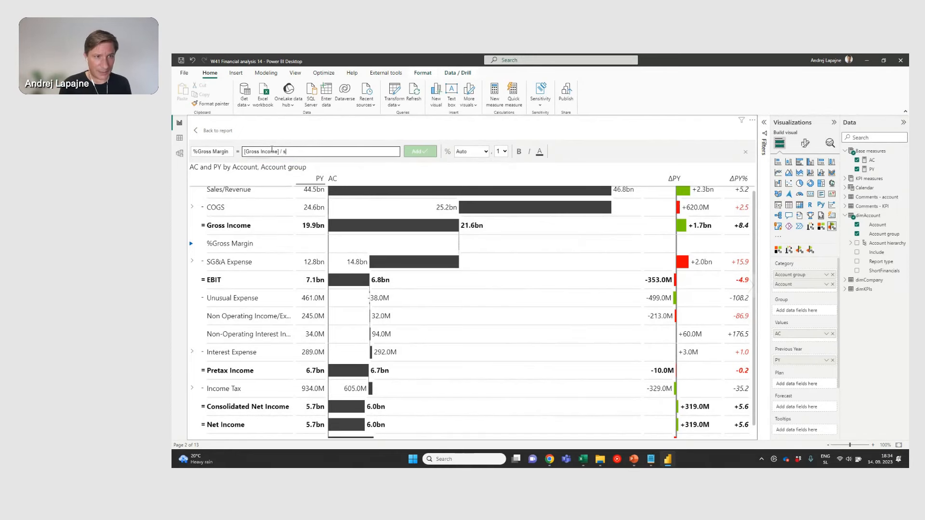
{"action": "type", "text": " se"}
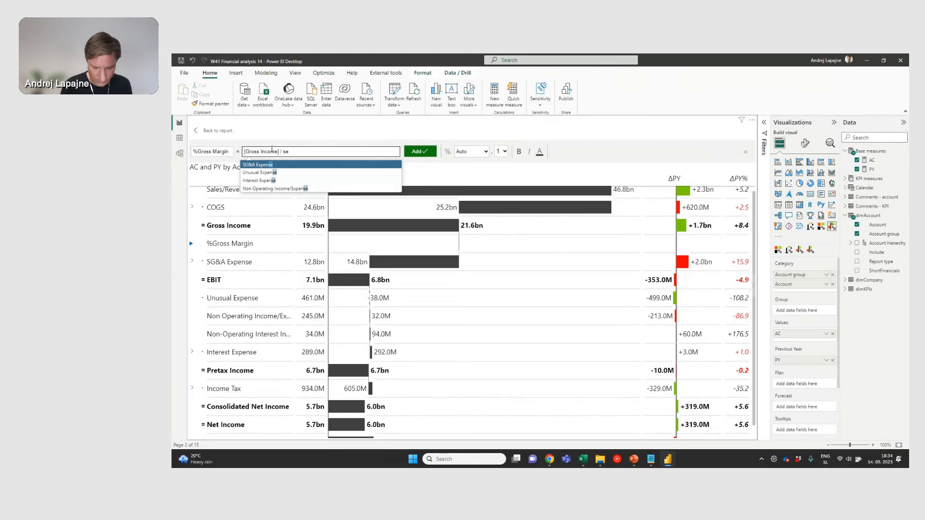
{"action": "key", "text": "BackSpace"}
{"action": "key", "text": "BackSpace"}
{"action": "type", "text": "re"}
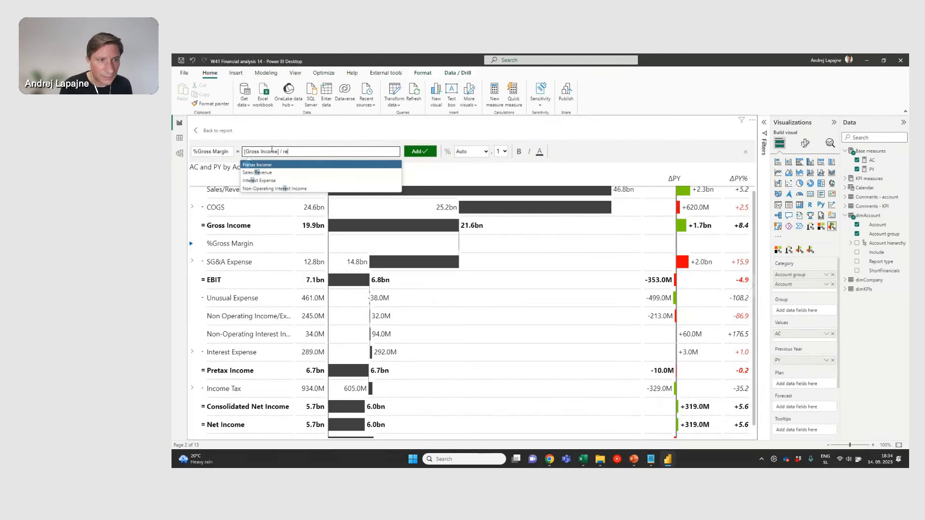
{"action": "type", "text": "v"}
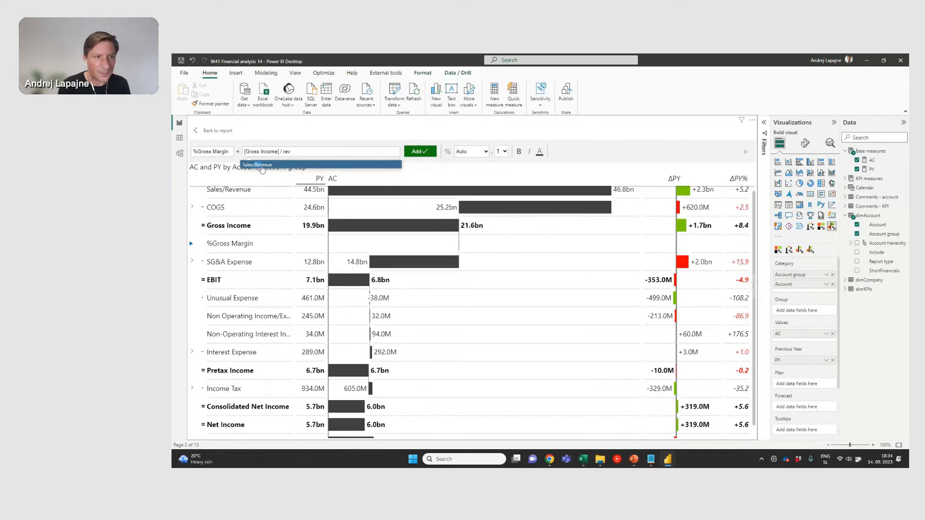
{"action": "left_click", "coordinate": [261, 166]}
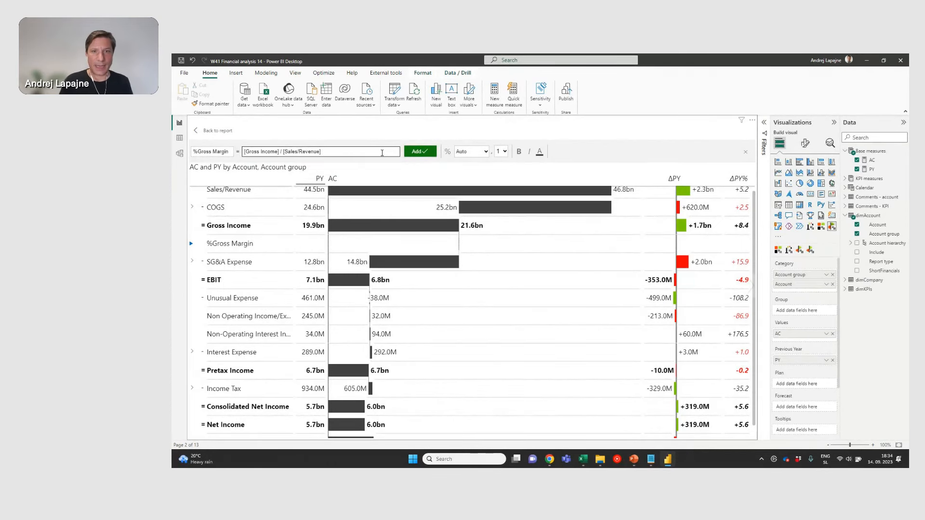
Step: Format the %Gross Margin row as a percentage in bold, italic blue text, and add it to the waterfall table
{"action": "left_click", "coordinate": [447, 152]}
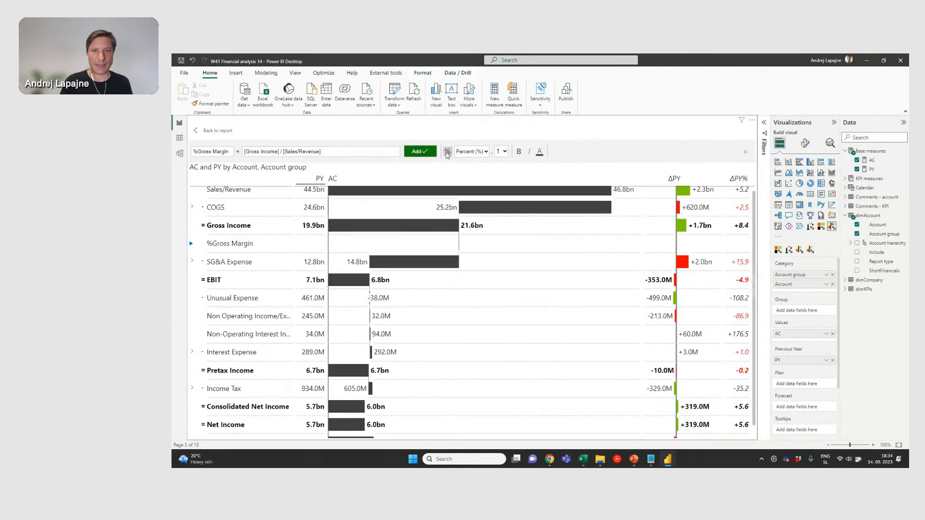
{"action": "left_click", "coordinate": [518, 153]}
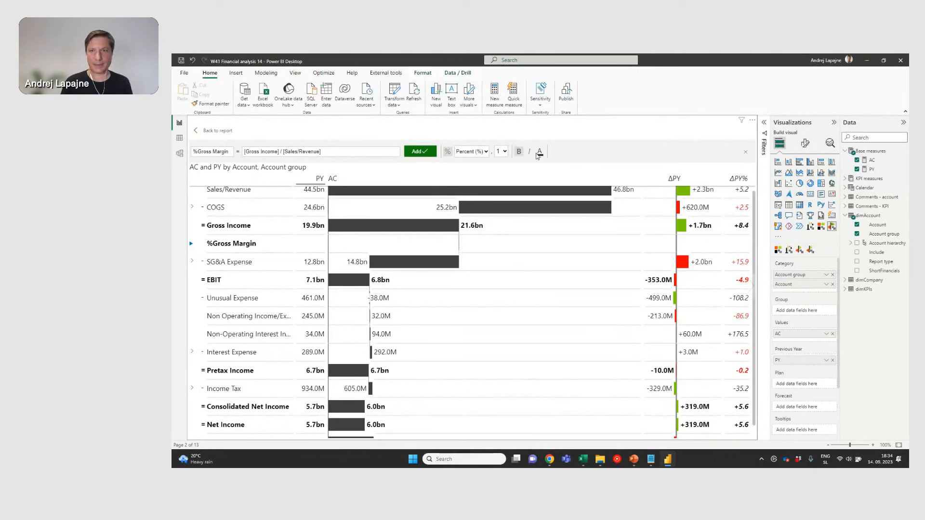
{"action": "left_click", "coordinate": [530, 152]}
{"action": "left_click", "coordinate": [539, 154]}
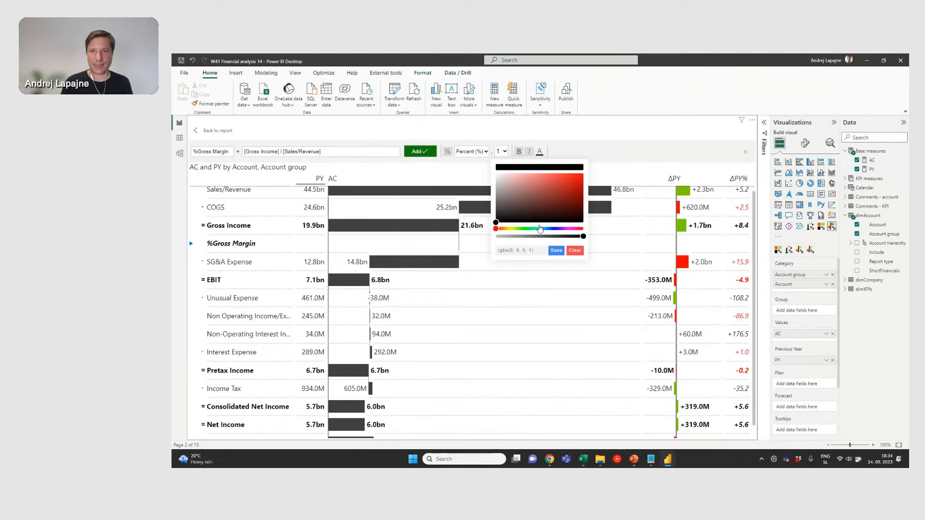
{"action": "left_click_drag", "start_coordinate": [540, 228], "coordinate": [548, 228]}
{"action": "left_click_drag", "start_coordinate": [569, 186], "coordinate": [587, 172]}
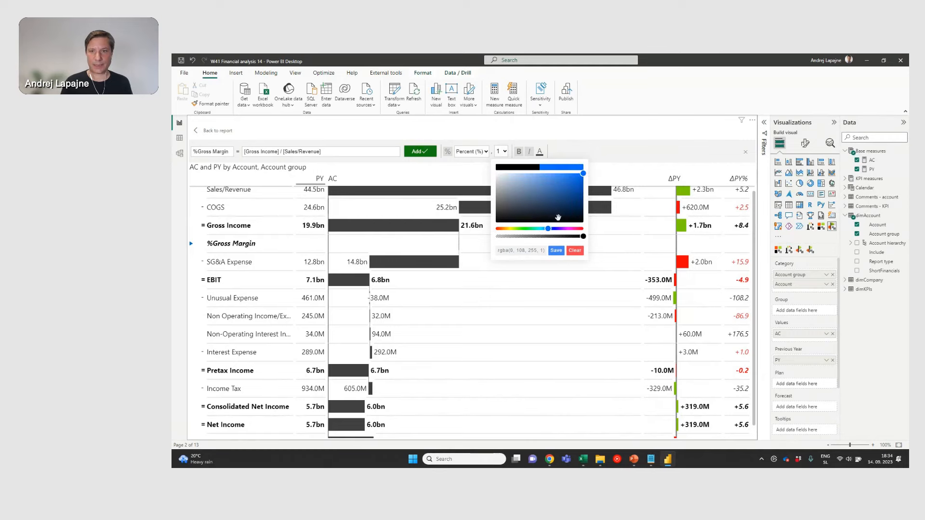
{"action": "left_click", "coordinate": [552, 249]}
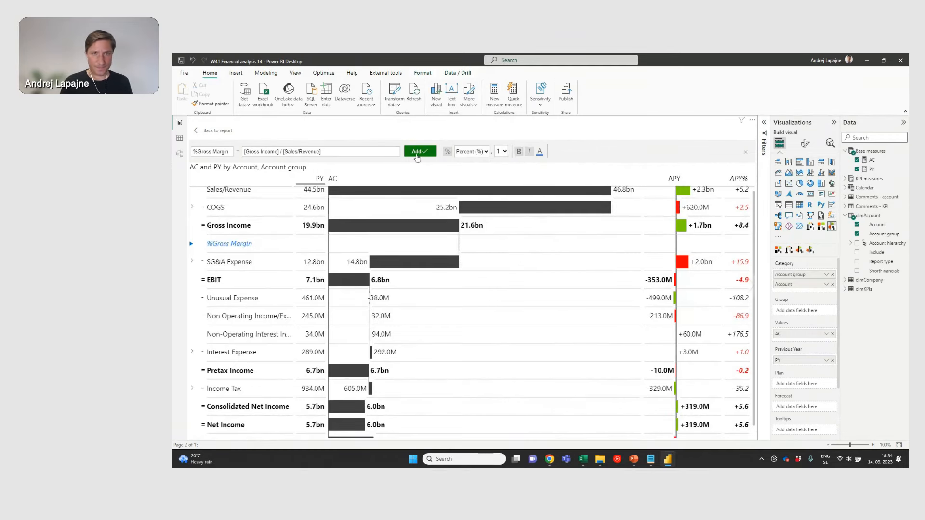
{"action": "left_click", "coordinate": [417, 153]}
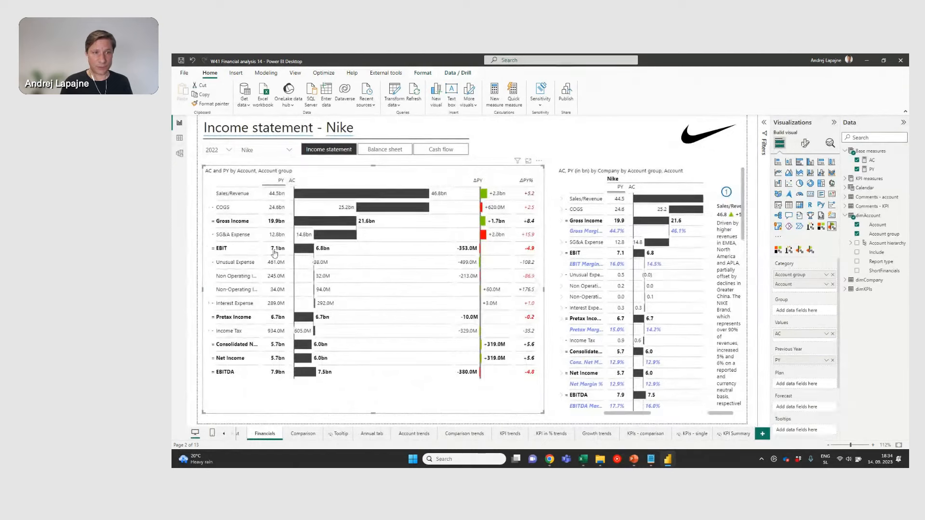
{"action": "left_click", "coordinate": [231, 238]}
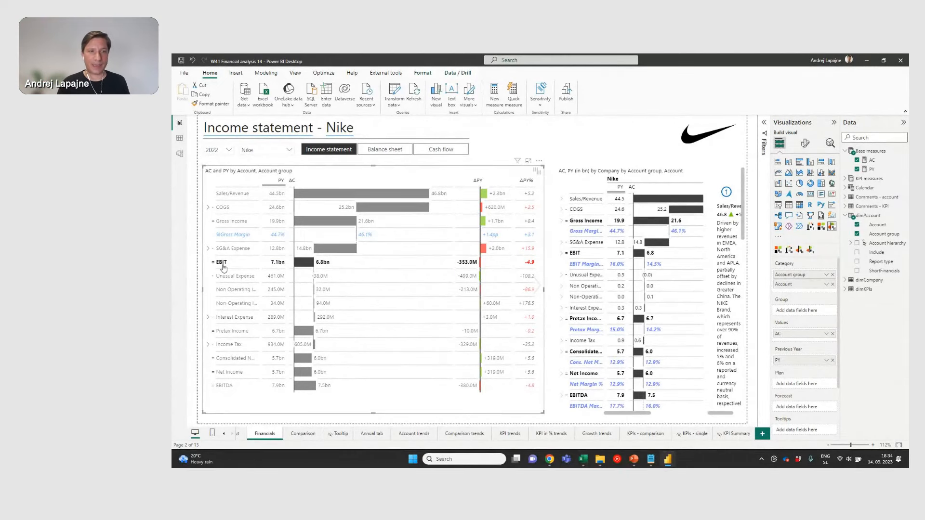
Step: Create a formula row below Net Income named %Net income, defined as [Net Income] / [Sales/Revenue]
{"action": "right_click", "coordinate": [231, 376]}
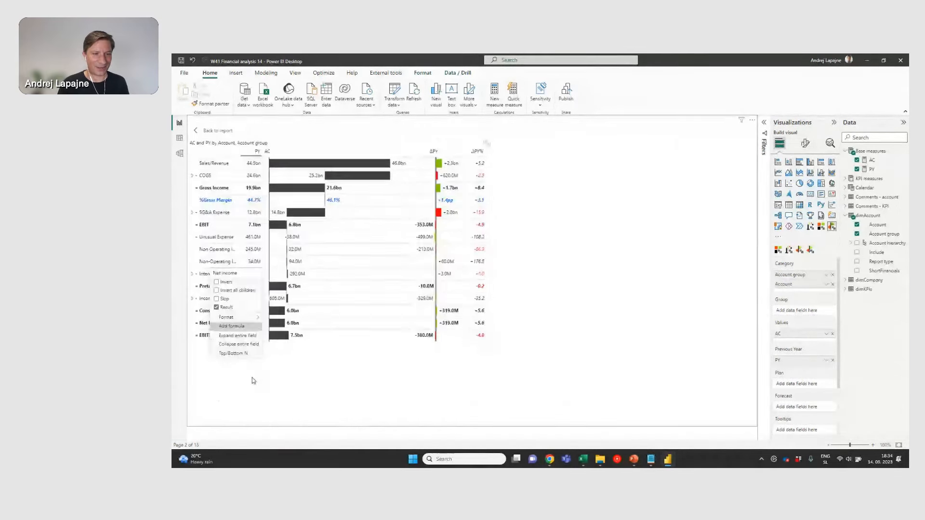
{"action": "left_click", "coordinate": [232, 325]}
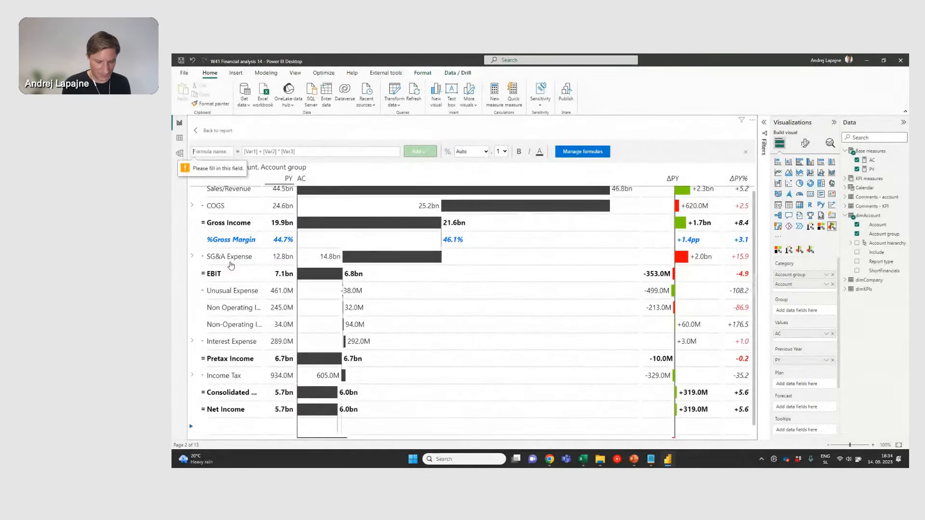
{"action": "type", "text": "%Net income"}
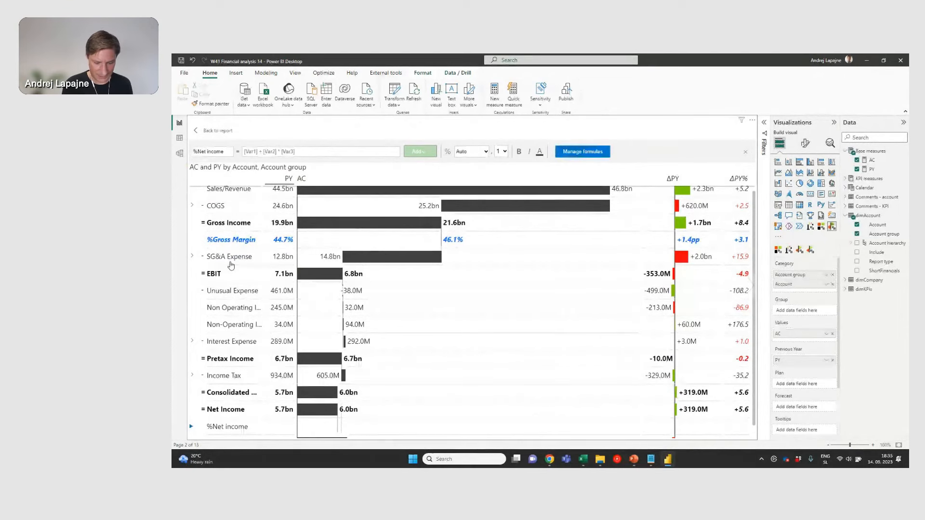
{"action": "key", "text": "Tab"}
{"action": "type", "text": "net"}
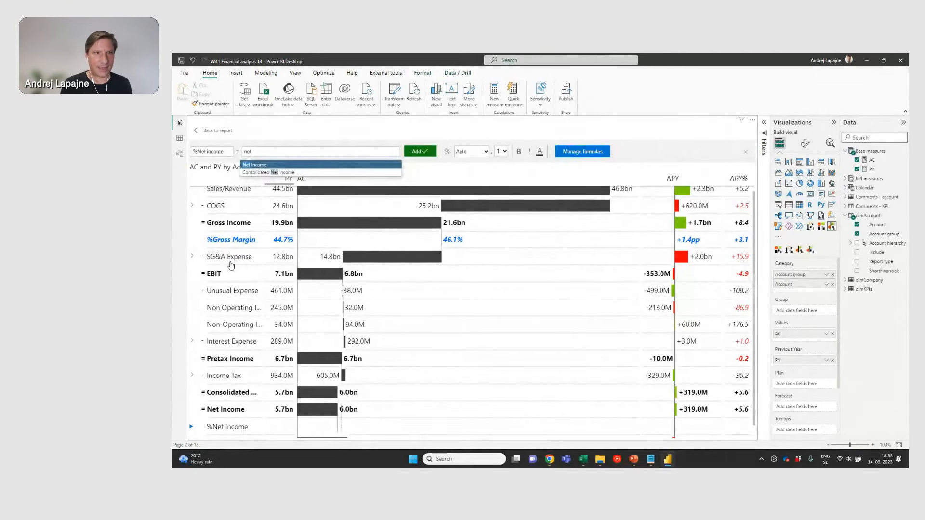
{"action": "key", "text": "Tab"}
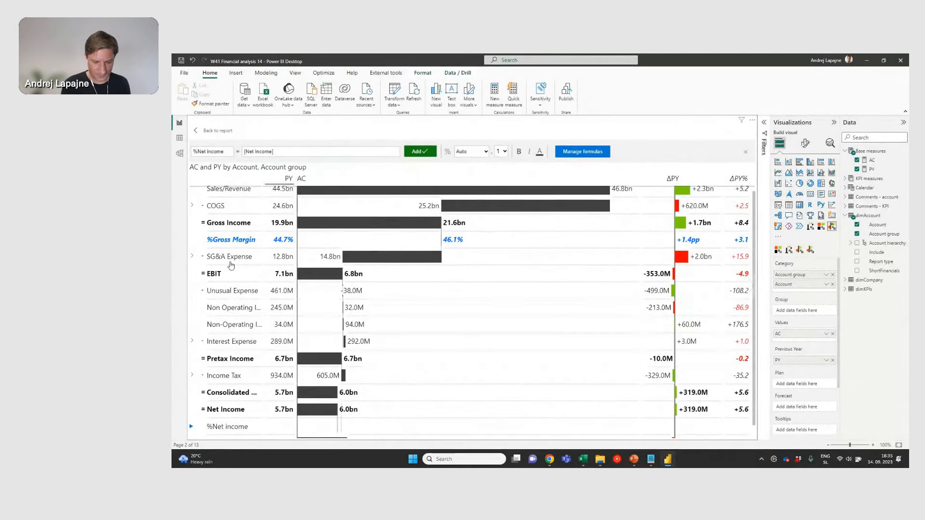
{"action": "type", "text": "/"}
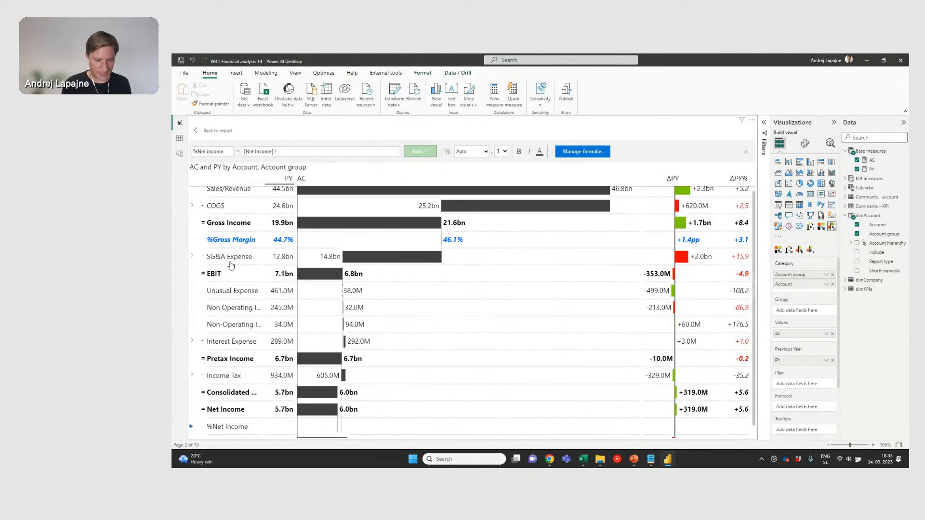
{"action": "type", "text": " rev"}
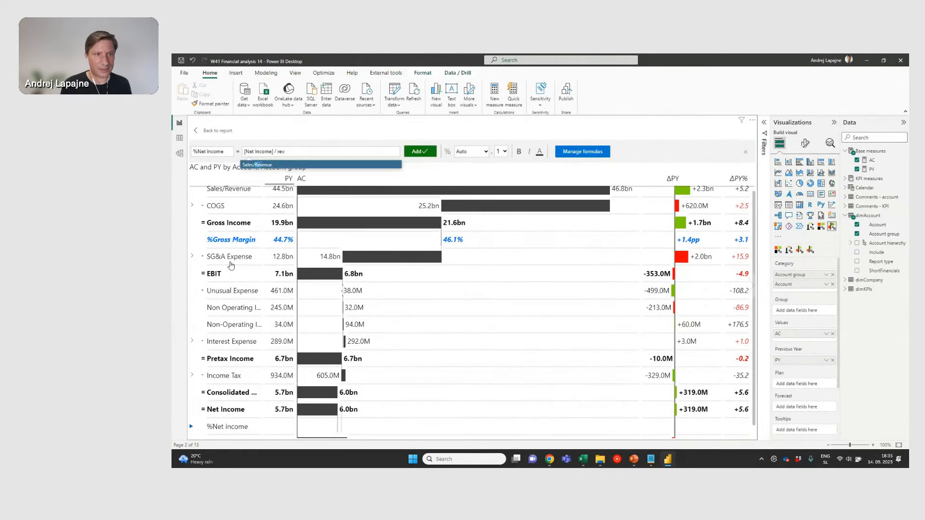
{"action": "key", "text": "Tab"}
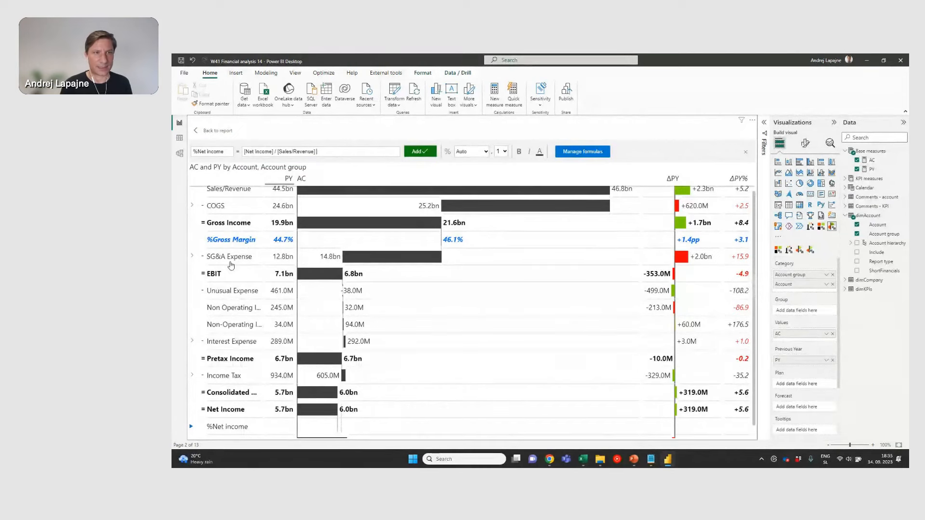
Step: Format the %Net income row as a percentage in bold, italic blue text, and add it to the table
{"action": "left_click", "coordinate": [447, 151]}
{"action": "left_click", "coordinate": [519, 151]}
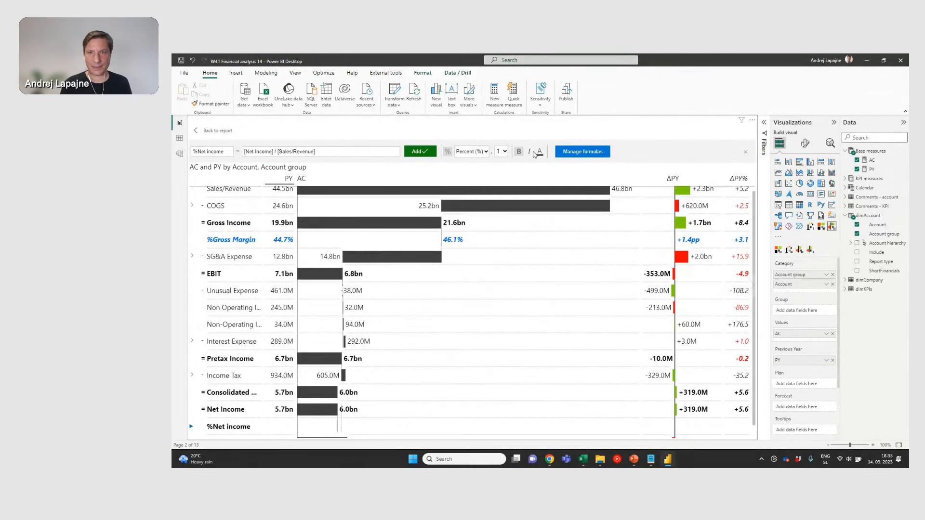
{"action": "left_click", "coordinate": [529, 151]}
{"action": "left_click", "coordinate": [539, 151]}
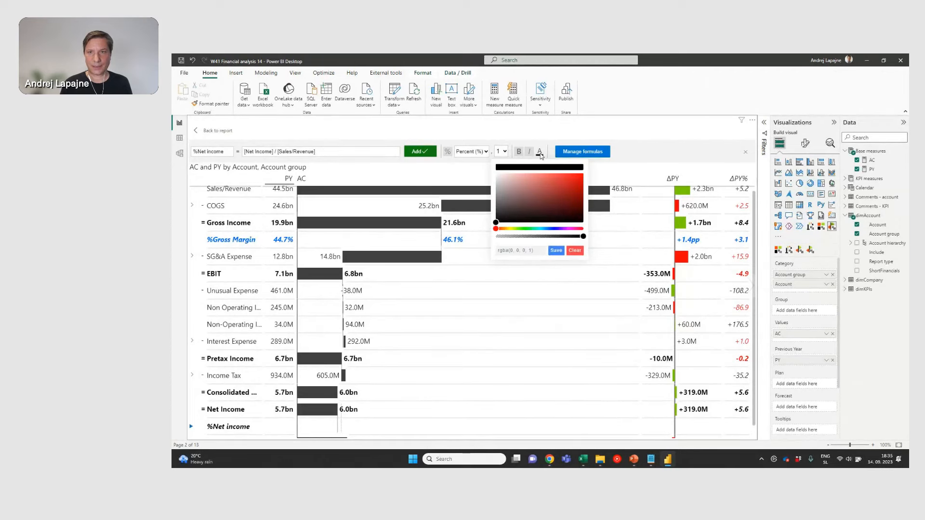
{"action": "left_click", "coordinate": [549, 229]}
{"action": "left_click", "coordinate": [583, 174]}
{"action": "left_click", "coordinate": [556, 251]}
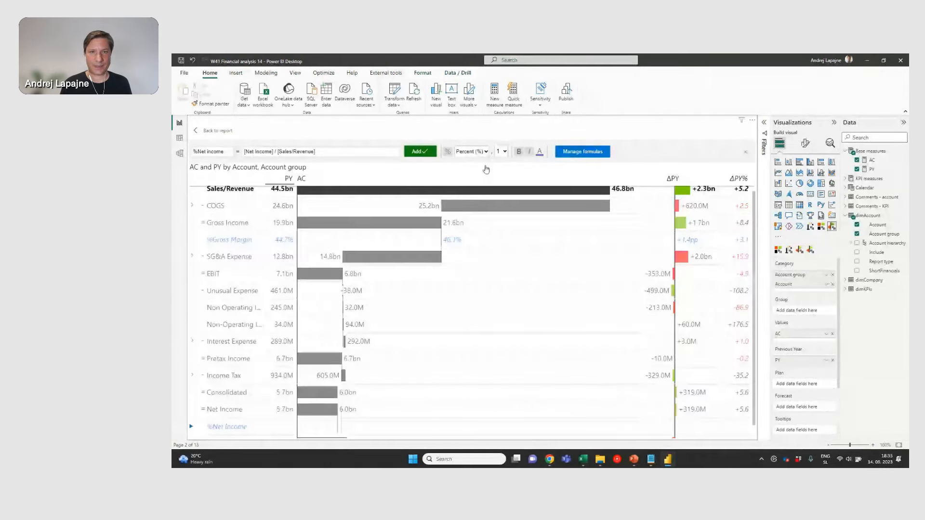
{"action": "left_click", "coordinate": [418, 154]}
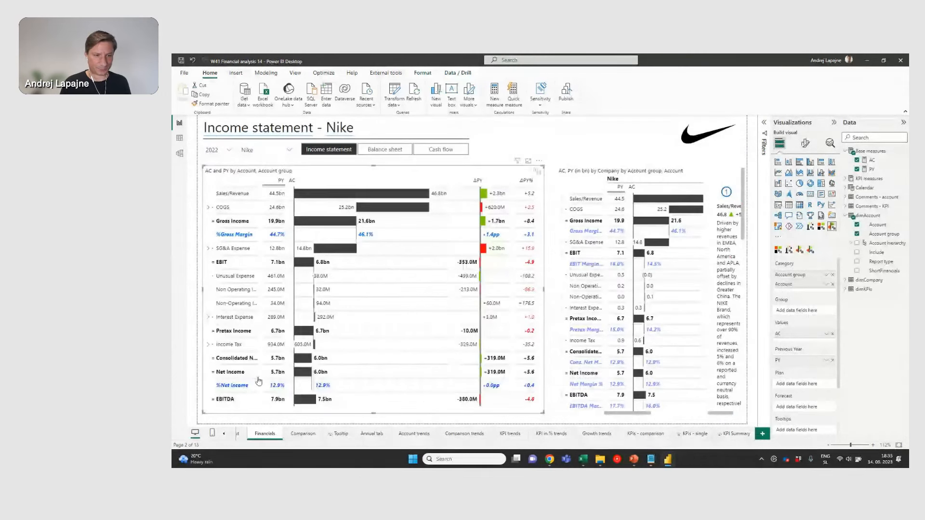
Step: Examine Nike's %Net income and %Gross Margin rows in the waterfall table, highlighting each in turn
{"action": "left_click", "coordinate": [233, 391]}
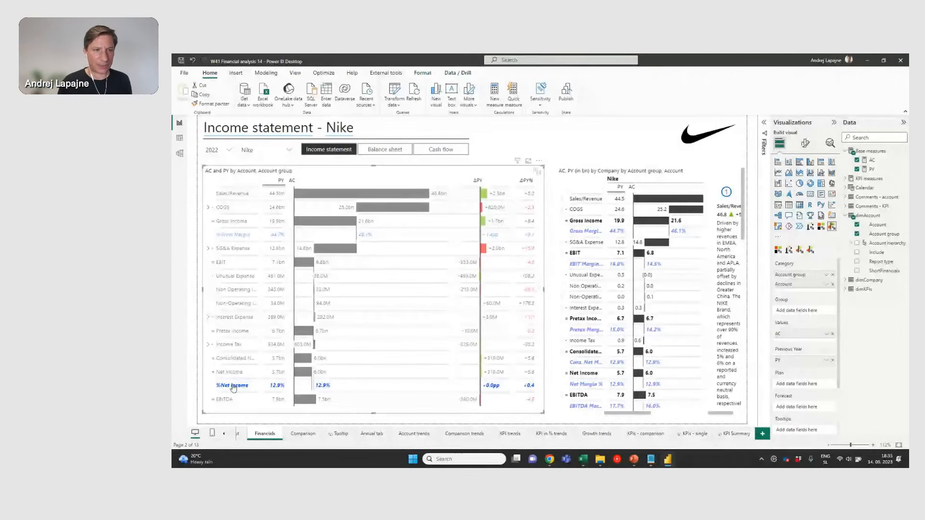
{"action": "left_click", "coordinate": [295, 169]}
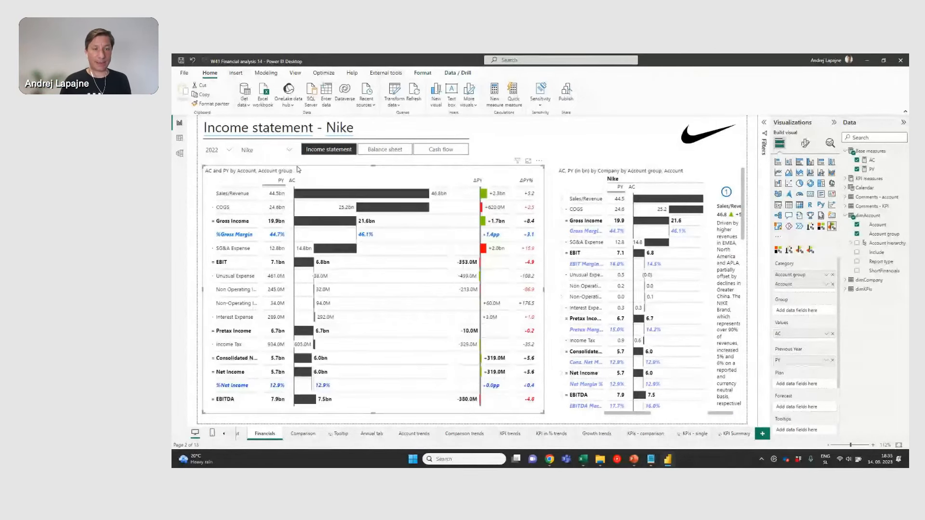
{"action": "left_click", "coordinate": [365, 234]}
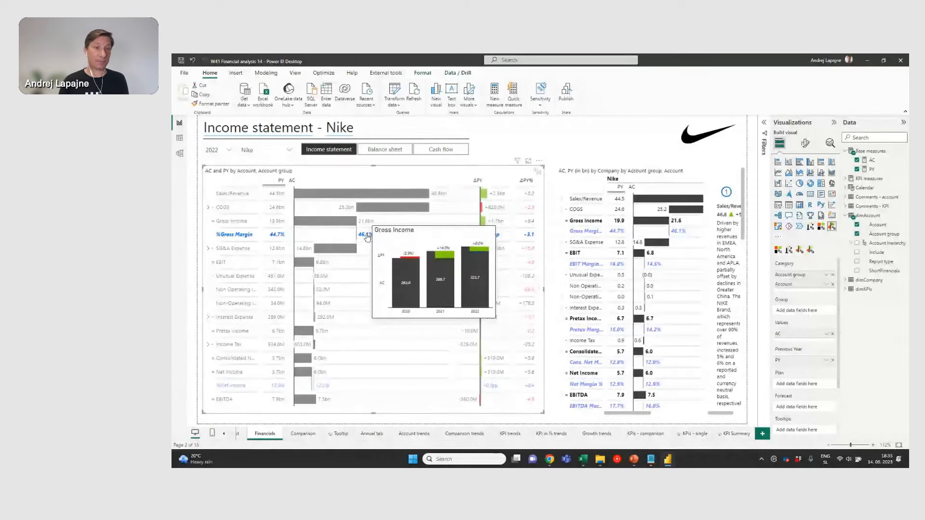
{"action": "left_click", "coordinate": [364, 236]}
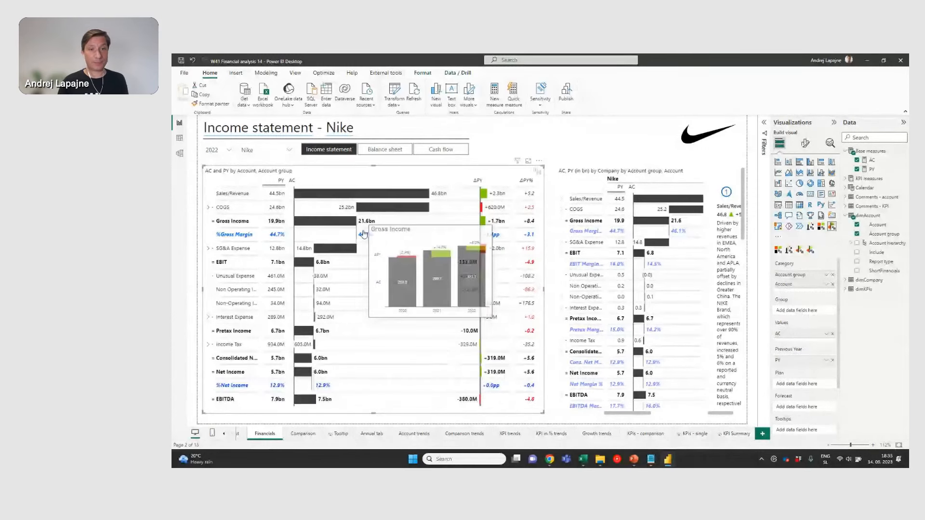
{"action": "left_click", "coordinate": [364, 236]}
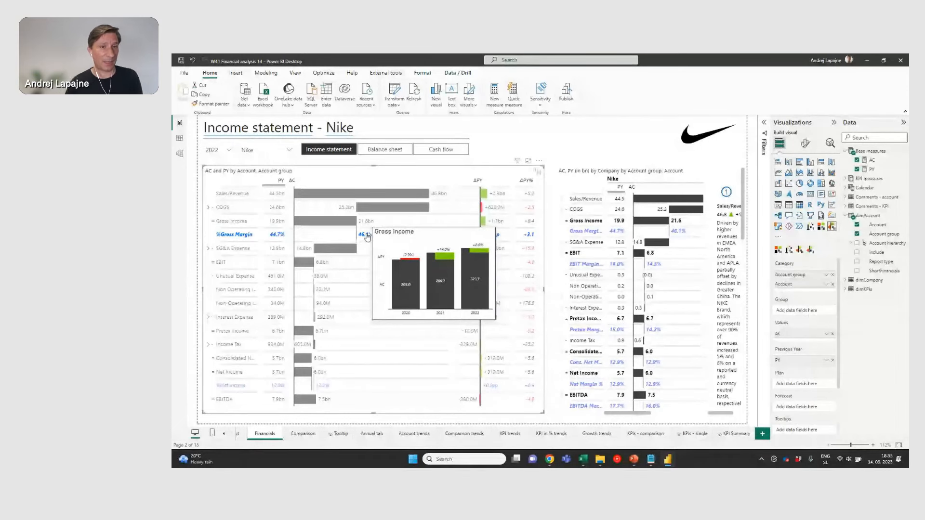
{"action": "left_click", "coordinate": [371, 236]}
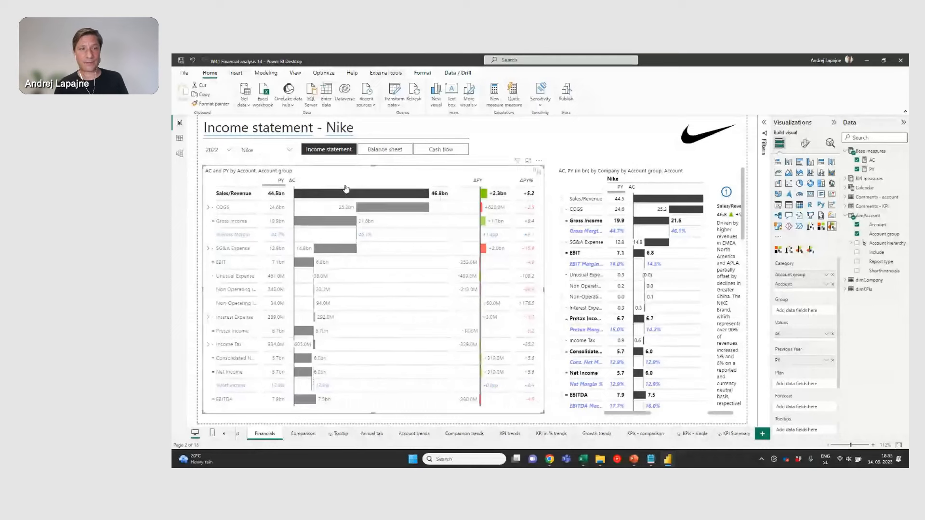
Step: Filter the report to Adidas and examine its gross margin row in the income statement
{"action": "left_click", "coordinate": [288, 153]}
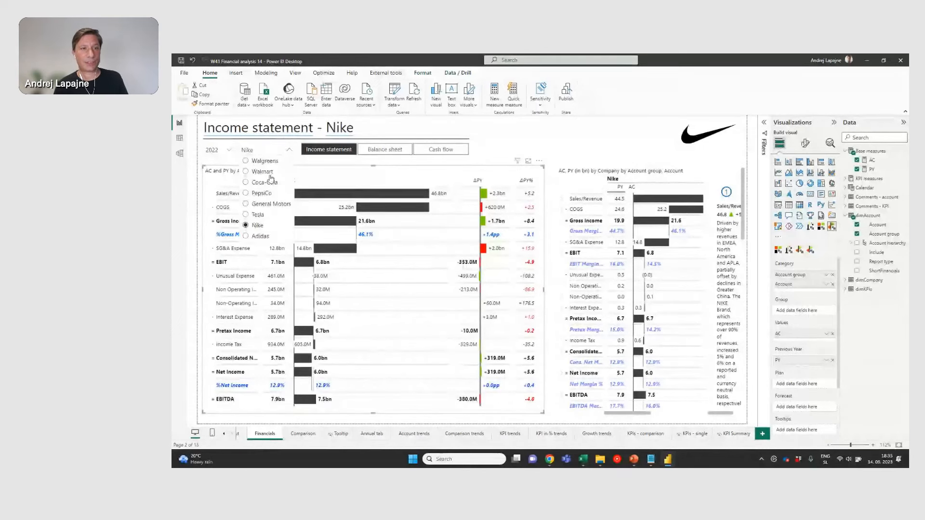
{"action": "left_click", "coordinate": [263, 238]}
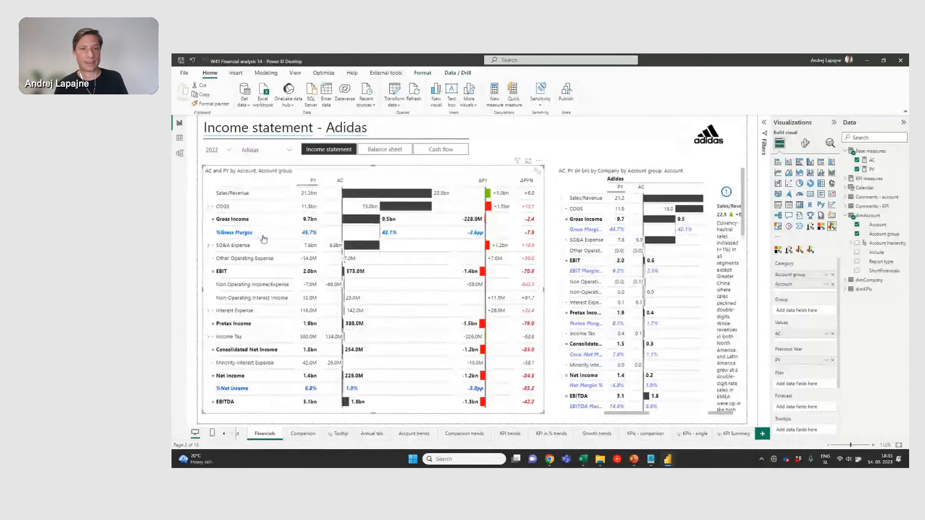
{"action": "mouse_move", "coordinate": [396, 237]}
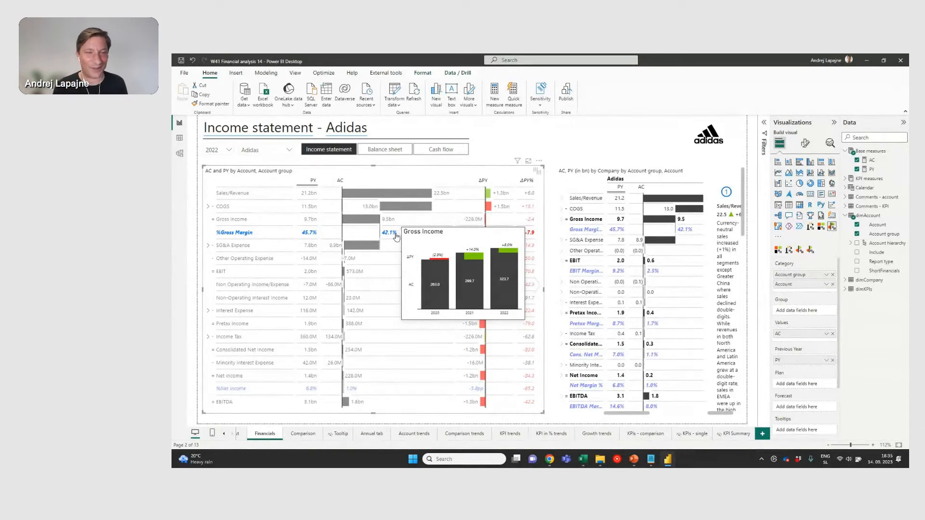
{"action": "left_click", "coordinate": [350, 170]}
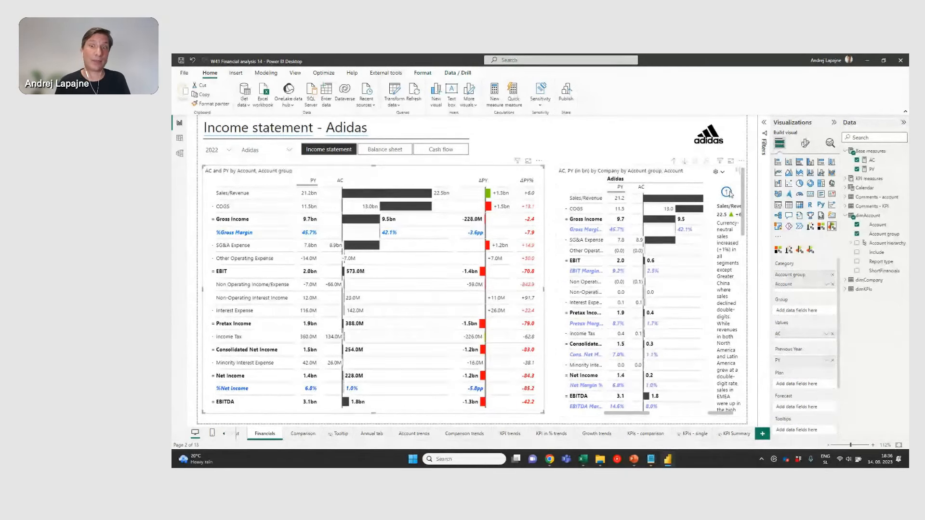
Step: Open the Comments - account table in the data view and examine its date, account ID and Account Group Comment columns
{"action": "left_click", "coordinate": [180, 138]}
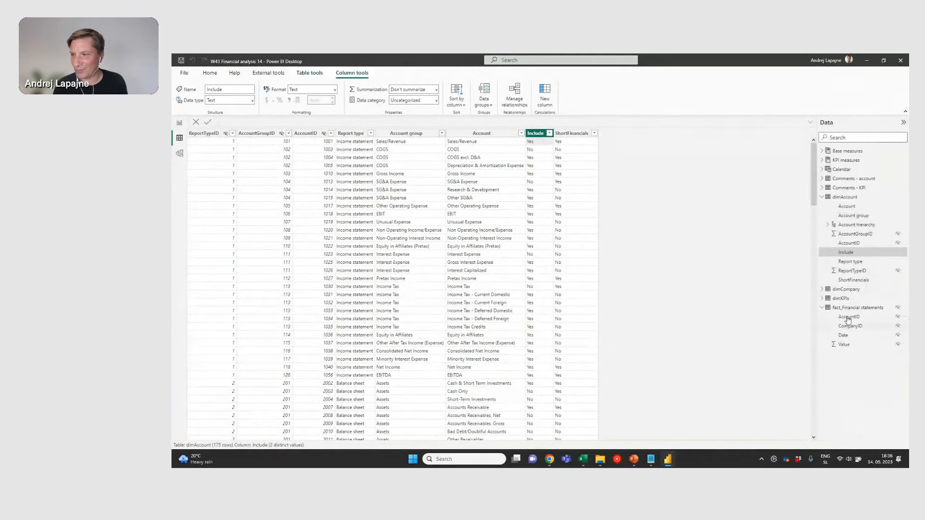
{"action": "left_click", "coordinate": [822, 179]}
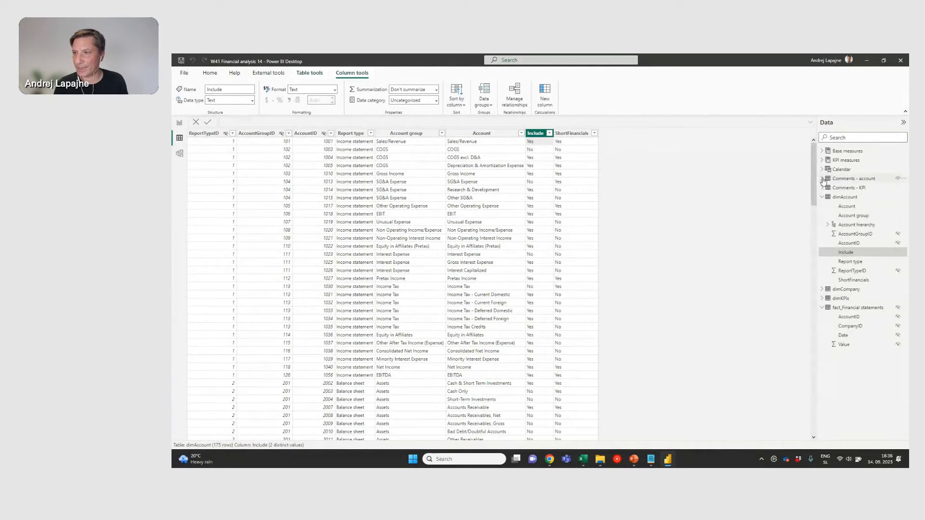
{"action": "left_click", "coordinate": [854, 181]}
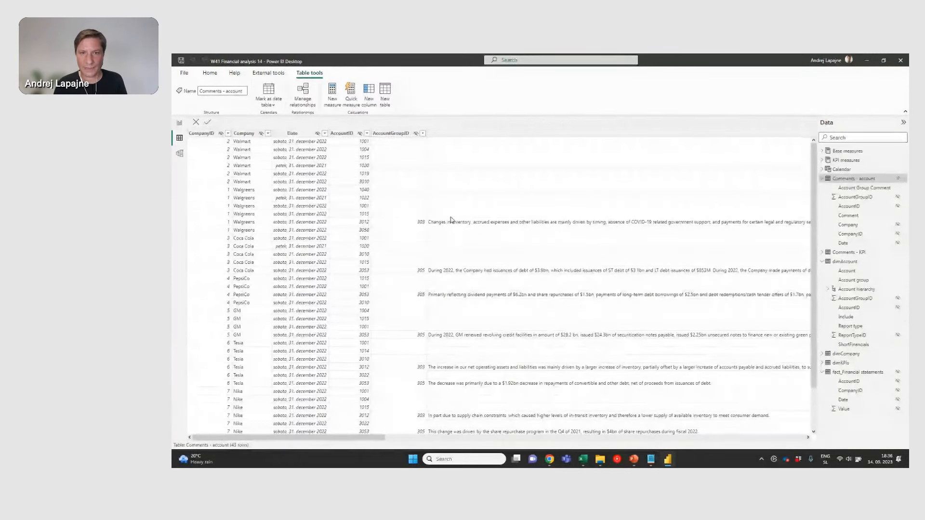
{"action": "left_click", "coordinate": [466, 224]}
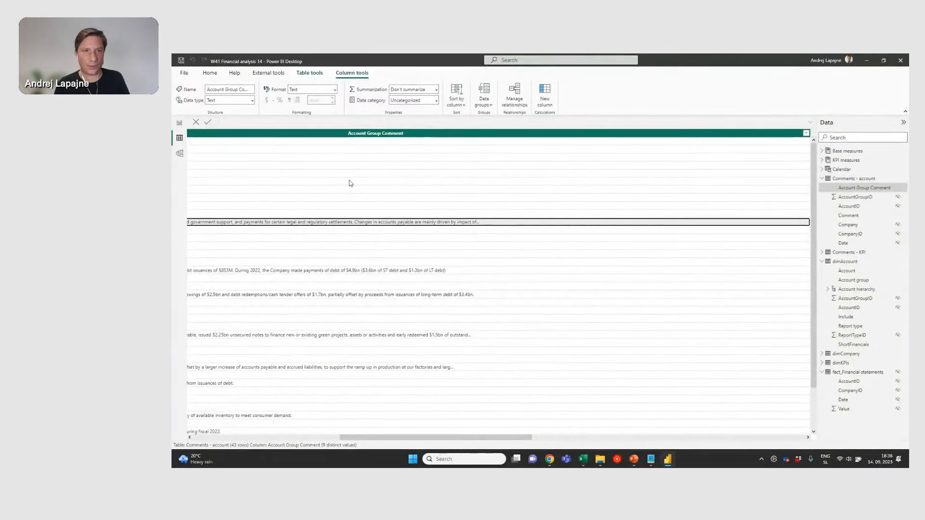
{"action": "key", "text": "Left"}
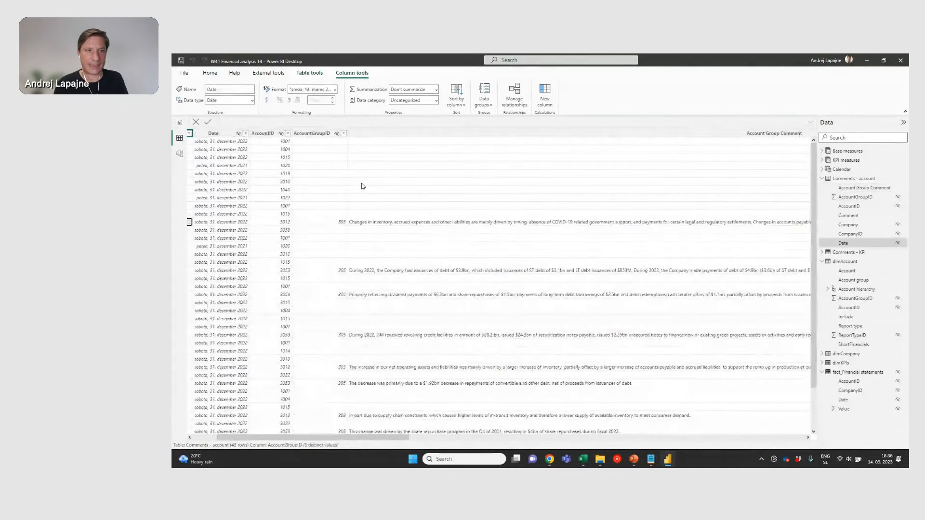
{"action": "key", "text": "Right"}
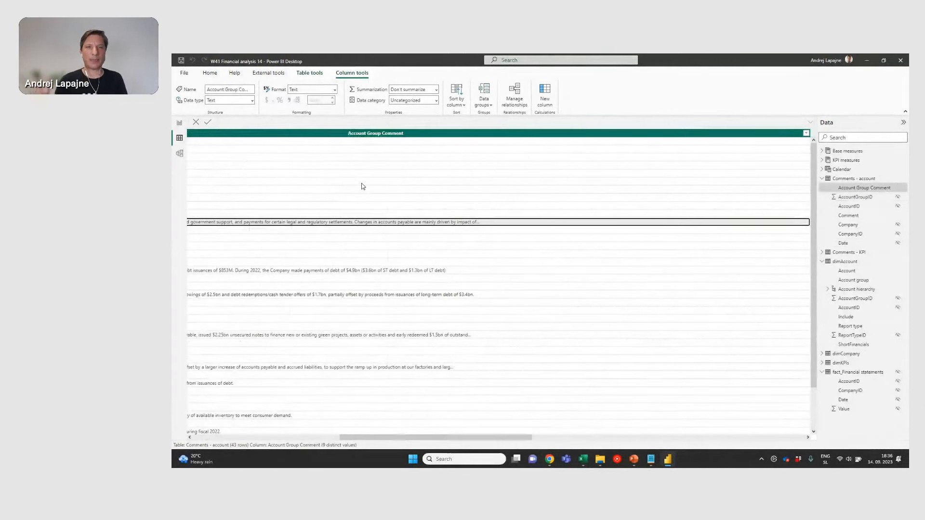
Step: Examine the AccountGroupID, Company, Date and AccountID values of the Walgreens group comment in the Comments - account table
{"action": "key", "text": "Left"}
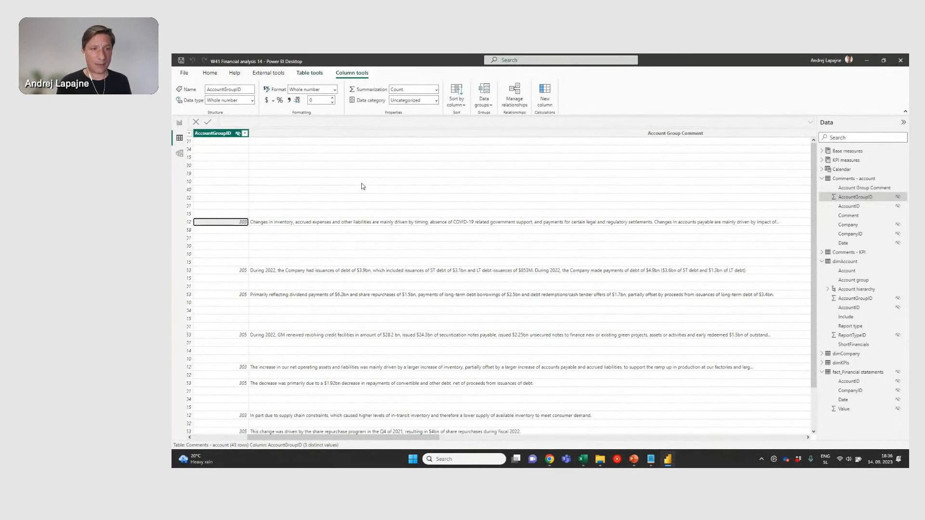
{"action": "key", "text": "Left"}
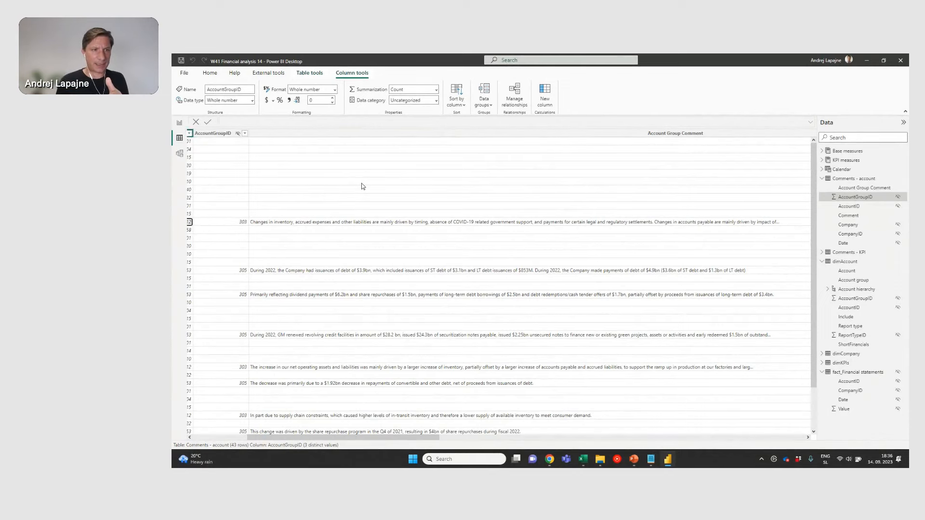
{"action": "key", "text": "Left"}
{"action": "key", "text": "Left"}
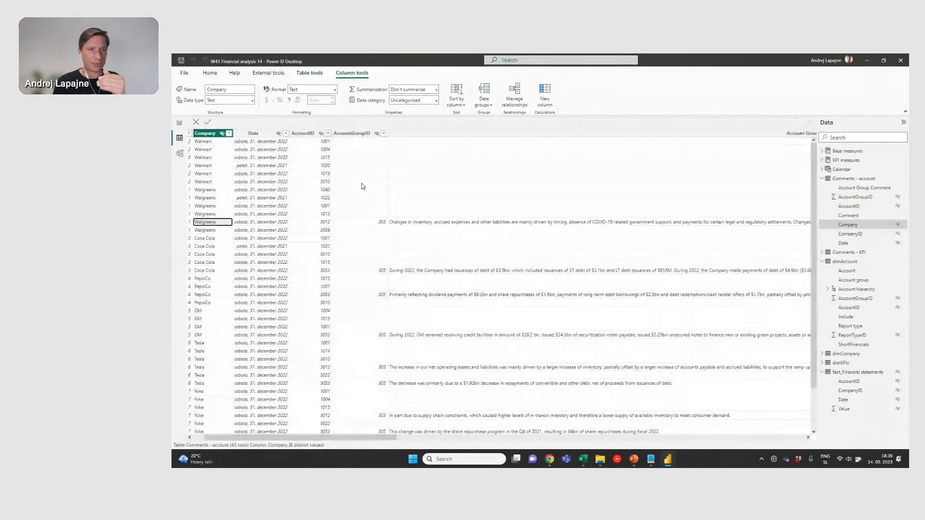
{"action": "key", "text": "Right"}
{"action": "key", "text": "Right"}
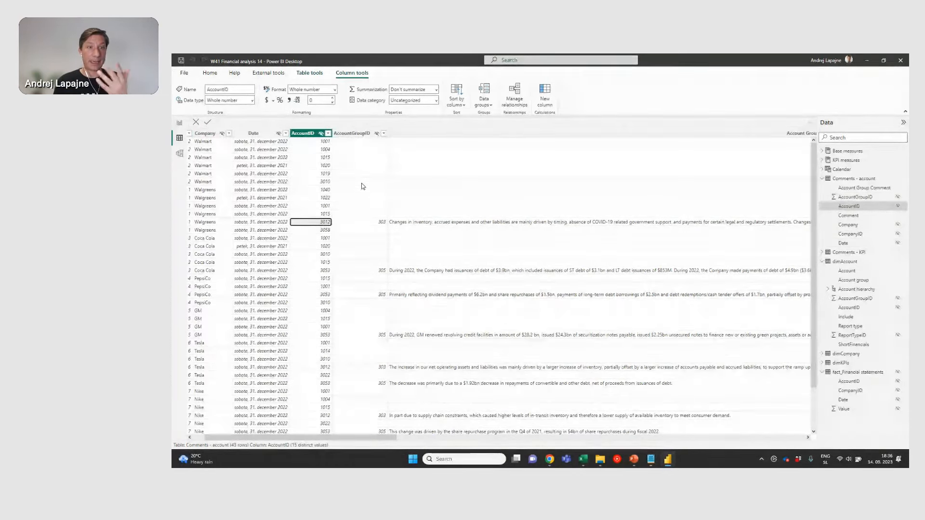
{"action": "key", "text": "Left"}
{"action": "key", "text": "Left"}
{"action": "key", "text": "Left"}
{"action": "key", "text": "Right"}
{"action": "key", "text": "Right"}
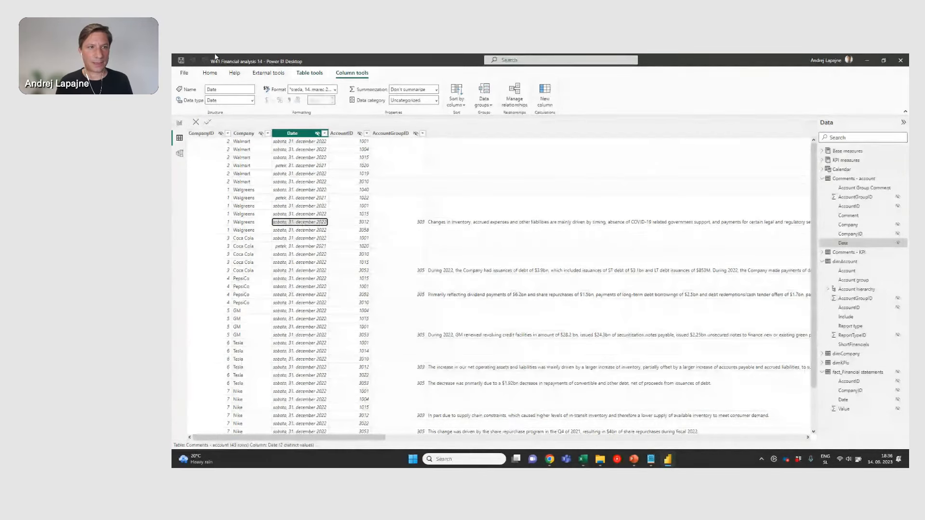
Step: Return to the report and add the Comment field from Comments - account as comments of the income statement waterfall table
{"action": "left_click", "coordinate": [180, 123]}
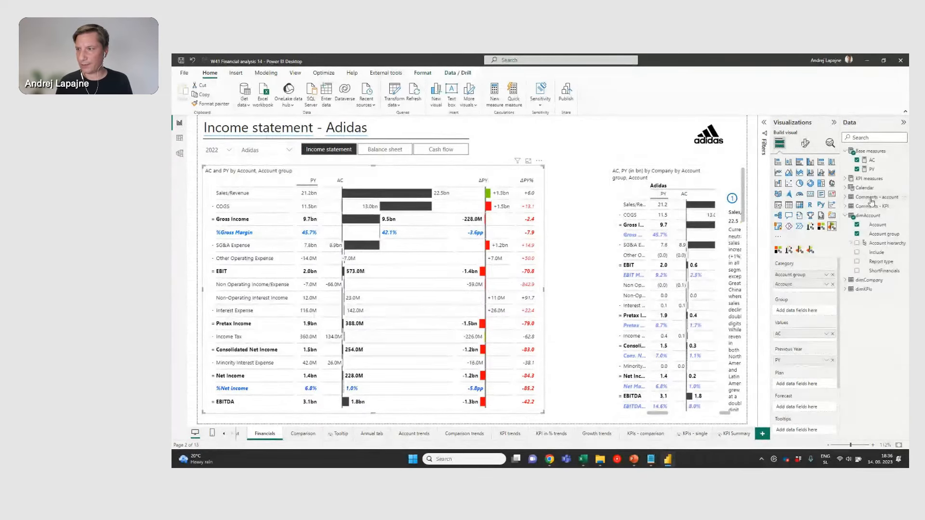
{"action": "left_click", "coordinate": [845, 198]}
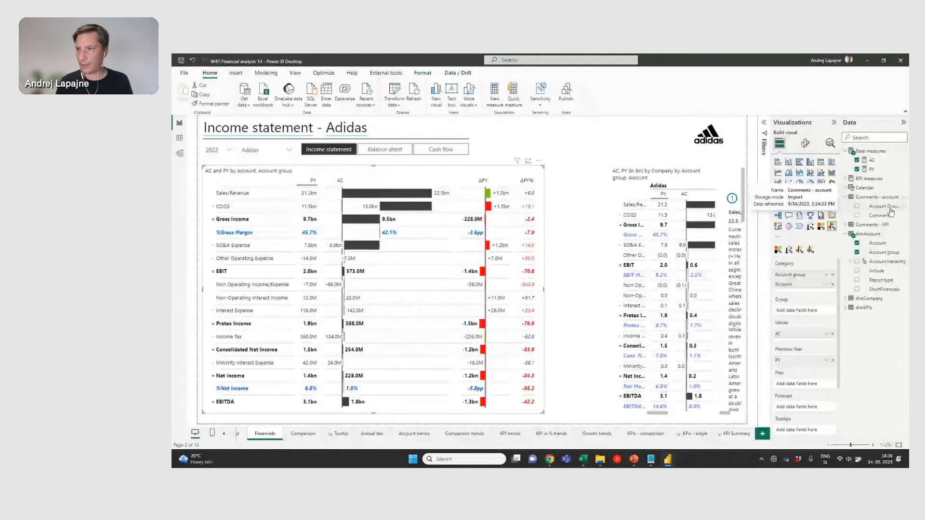
{"action": "left_click_drag", "start_coordinate": [889, 214], "coordinate": [811, 410]}
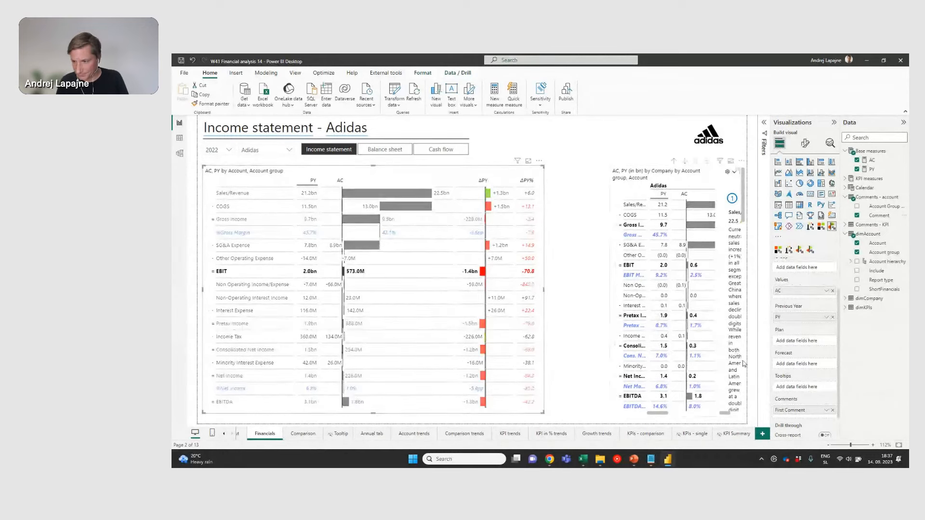
Step: Widen the waterfall table up to the neighbouring table and convert it to the Zebra BI Tables 6.0 visual
{"action": "left_click", "coordinate": [533, 284]}
{"action": "left_click", "coordinate": [535, 288]}
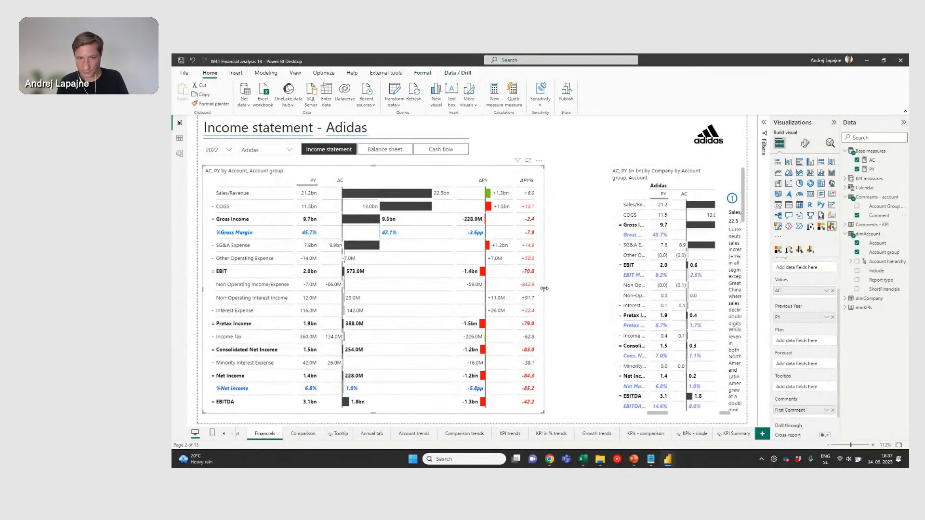
{"action": "left_click_drag", "start_coordinate": [544, 289], "coordinate": [606, 286]}
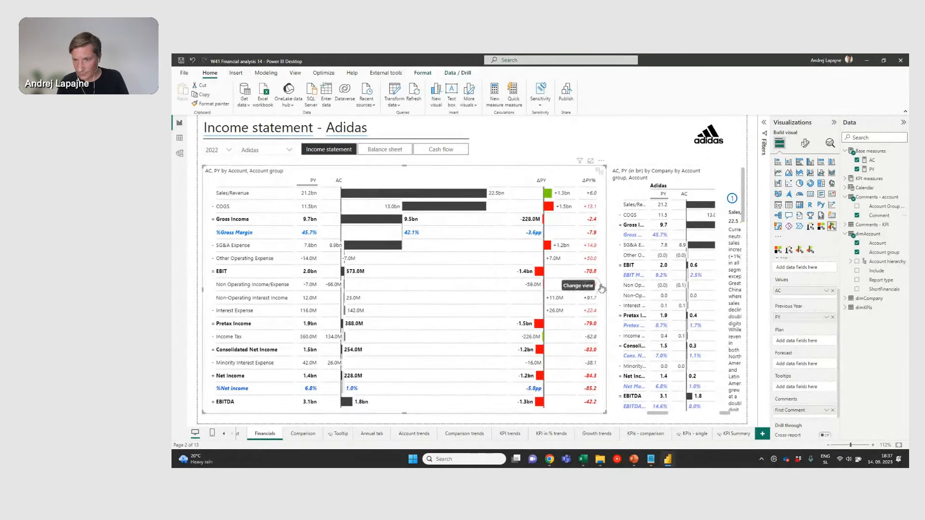
{"action": "left_click", "coordinate": [800, 250]}
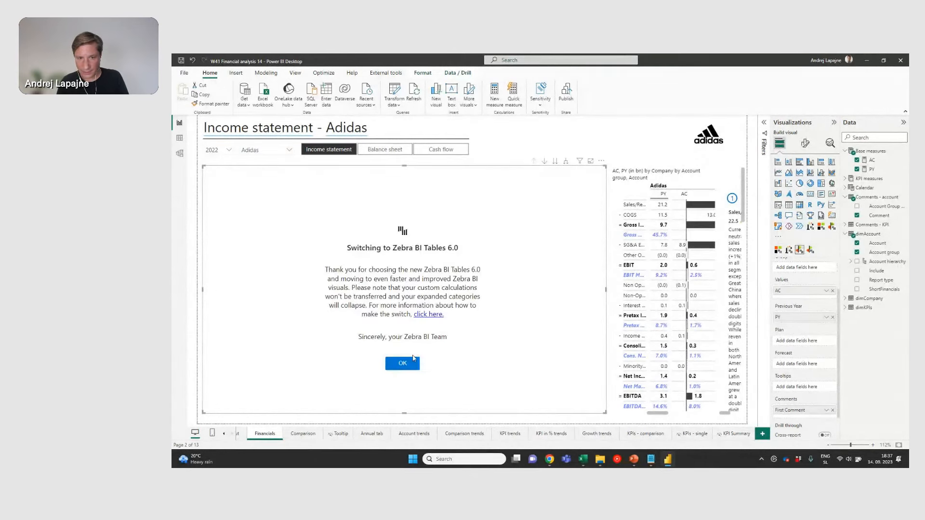
{"action": "left_click", "coordinate": [401, 364]}
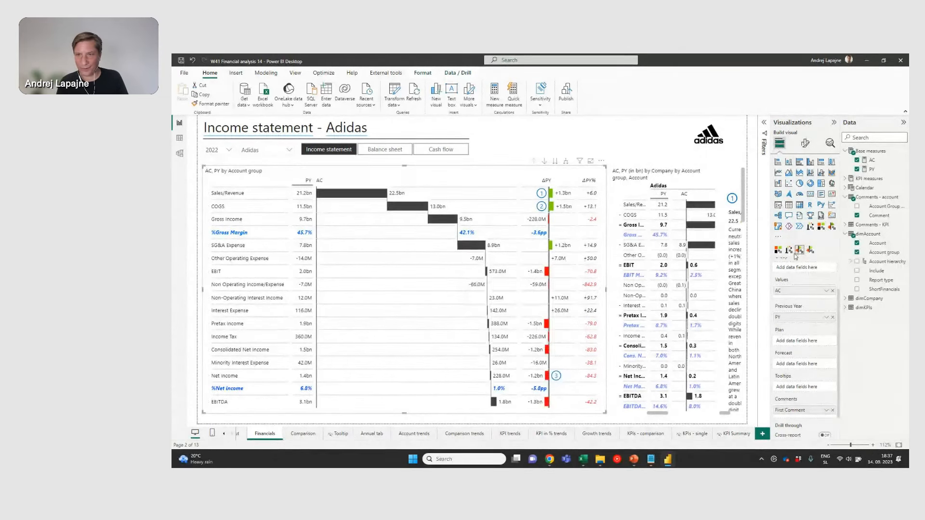
Step: Read the Sales/Revenue and COGS comments through their numbered comment markers in the waterfall table
{"action": "mouse_move", "coordinate": [541, 193]}
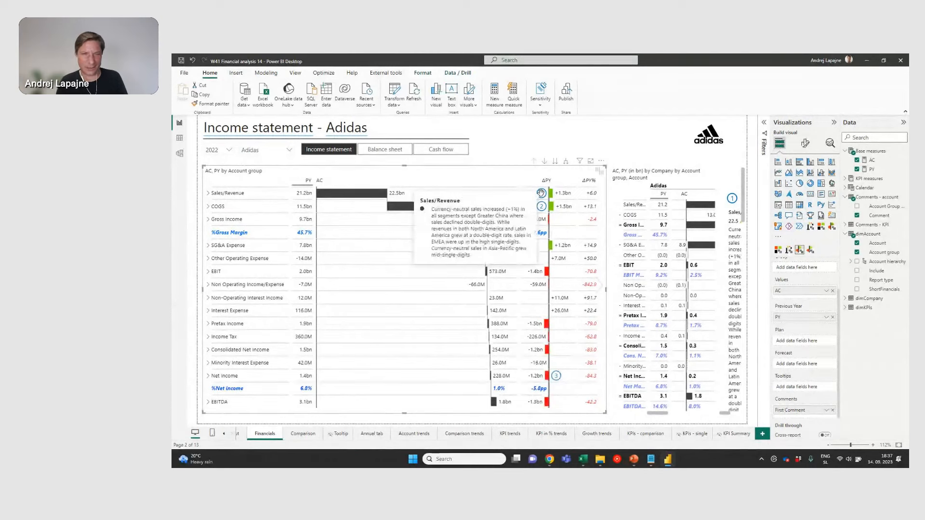
{"action": "left_click", "coordinate": [541, 193]}
{"action": "left_click", "coordinate": [454, 171]}
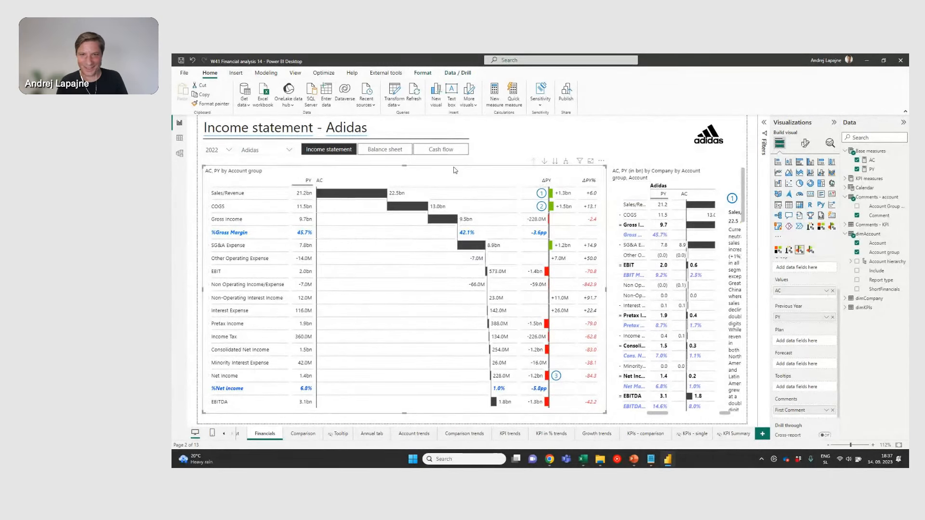
{"action": "left_click", "coordinate": [542, 194]}
{"action": "left_click", "coordinate": [541, 193]}
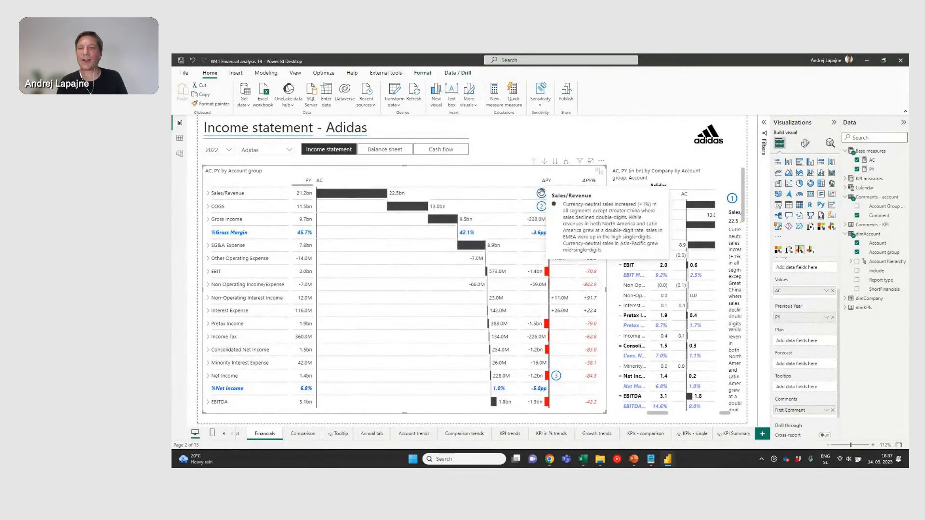
{"action": "left_click", "coordinate": [542, 206]}
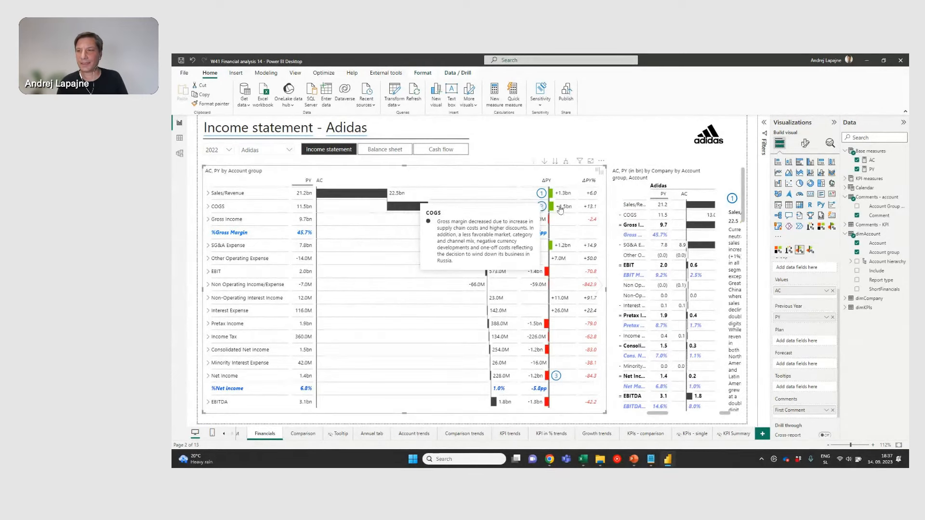
{"action": "left_click", "coordinate": [541, 193]}
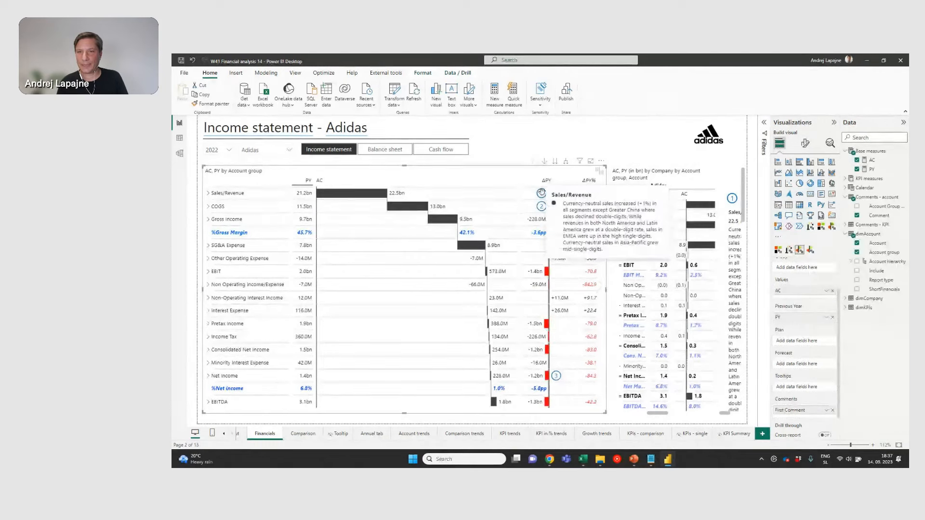
{"action": "left_click", "coordinate": [542, 206]}
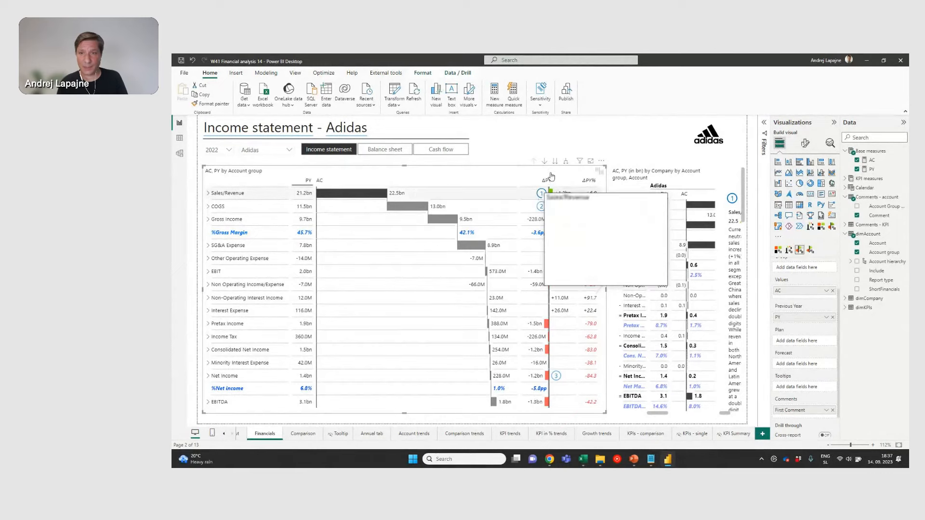
Step: Turn on the comment box for the waterfall table and make it slightly narrower
{"action": "left_click", "coordinate": [805, 143]}
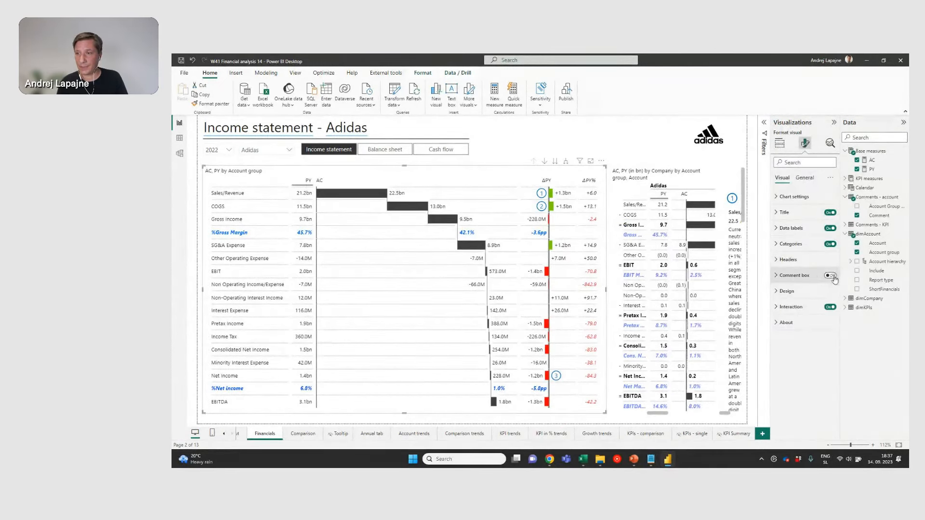
{"action": "left_click", "coordinate": [830, 276]}
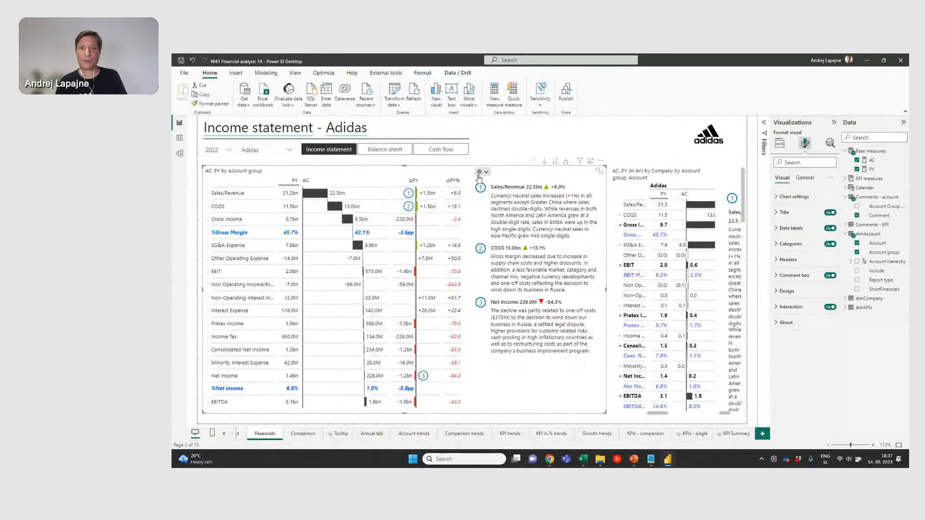
{"action": "left_click_drag", "start_coordinate": [471, 207], "coordinate": [484, 206]}
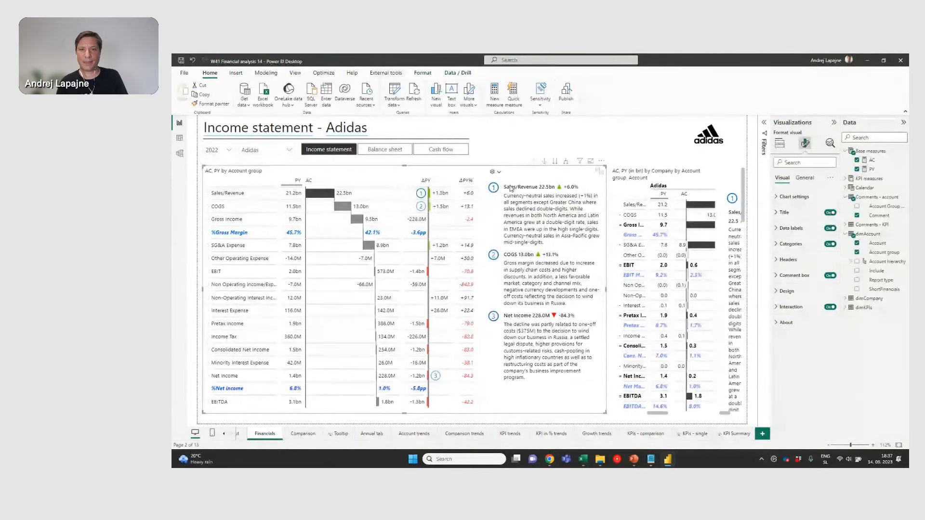
Step: Delete the rebuilt waterfall table and stretch the original income statement table across the full page width
{"action": "left_click", "coordinate": [492, 170]}
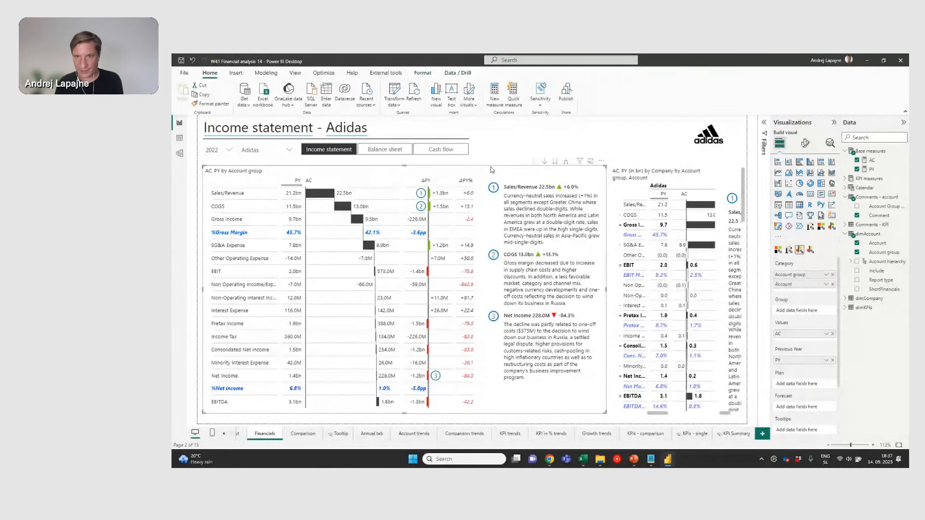
{"action": "key", "text": "Delete"}
{"action": "left_click", "coordinate": [642, 190]}
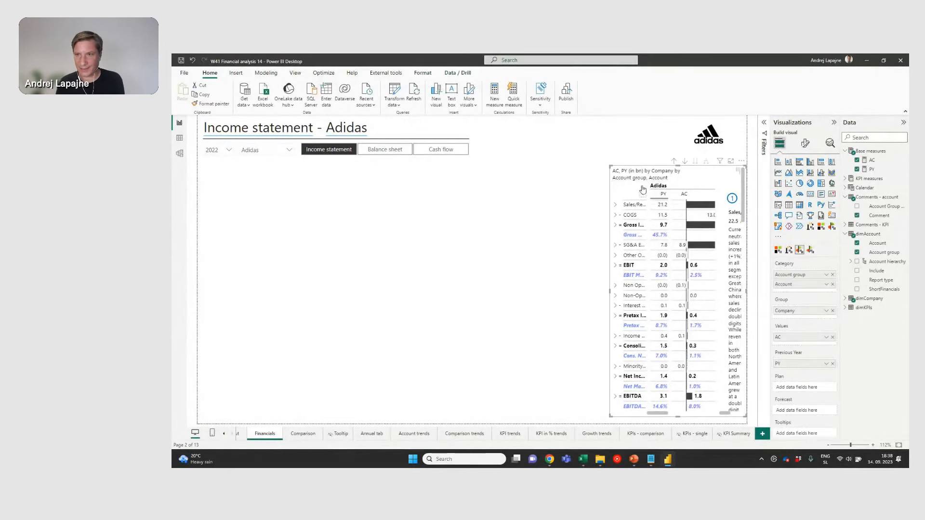
{"action": "left_click_drag", "start_coordinate": [610, 291], "coordinate": [203, 284]}
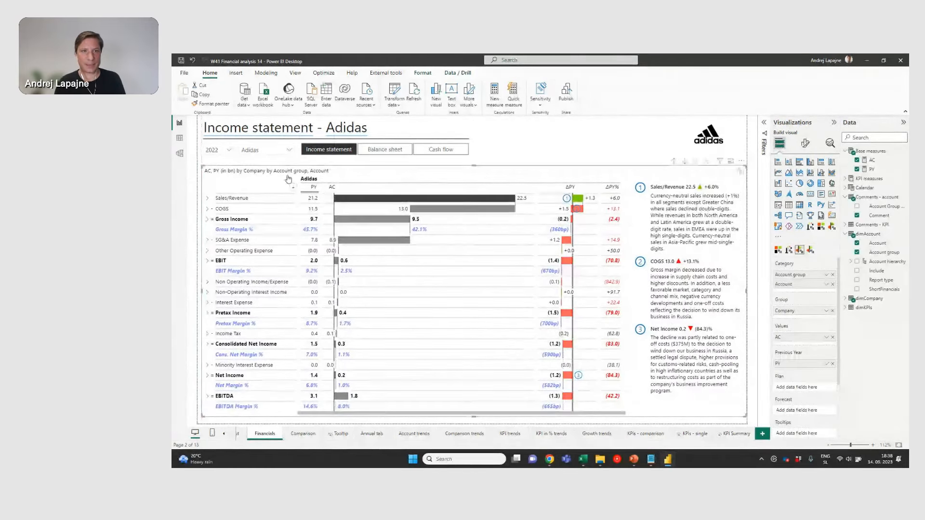
Step: View the Adidas balance sheet and cash flow with their comments, and return to the income statement
{"action": "left_click", "coordinate": [384, 152]}
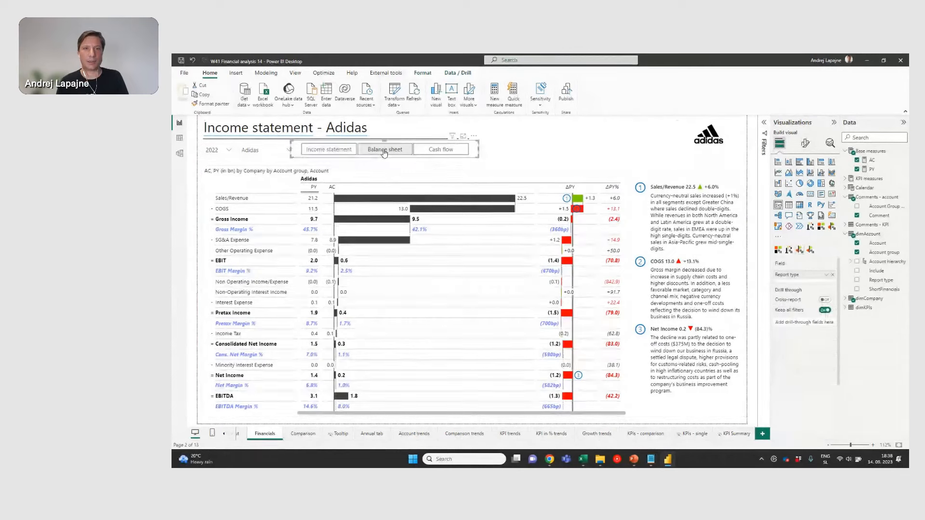
{"action": "left_click", "coordinate": [384, 152]}
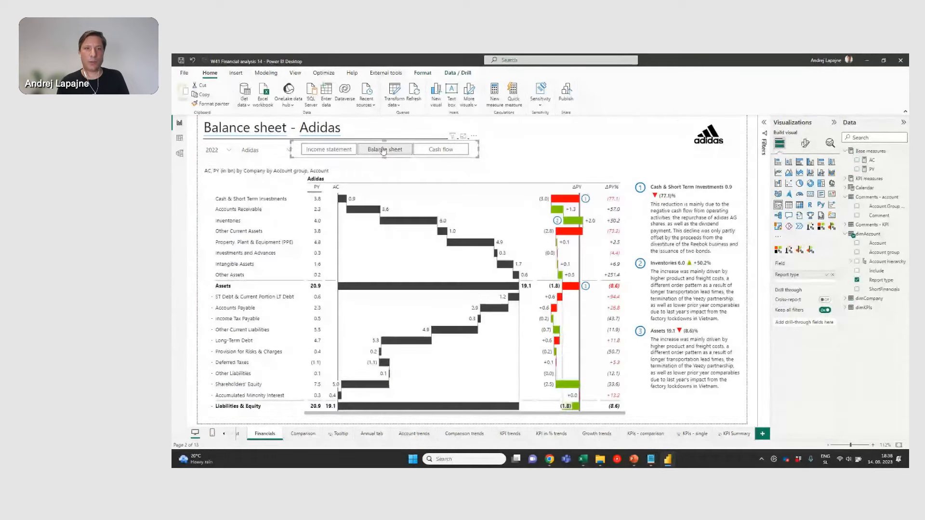
{"action": "left_click", "coordinate": [440, 150]}
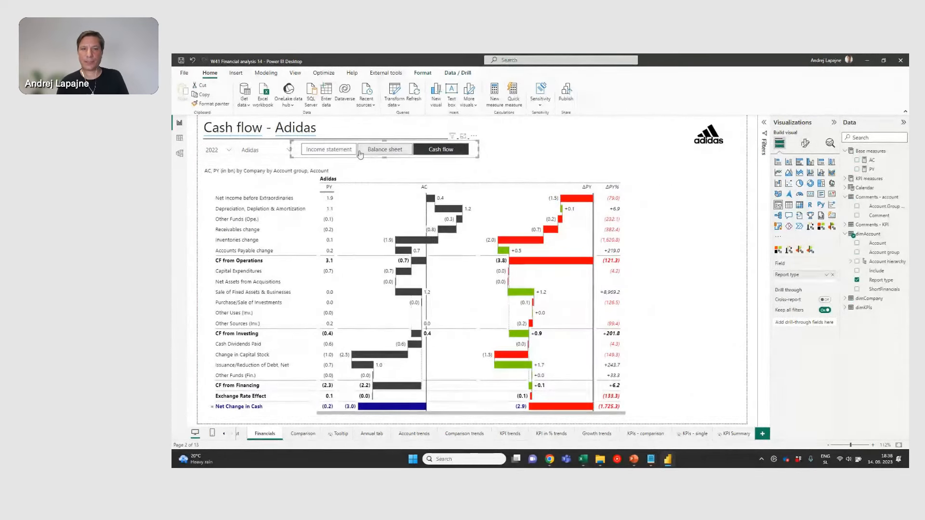
{"action": "left_click", "coordinate": [336, 151]}
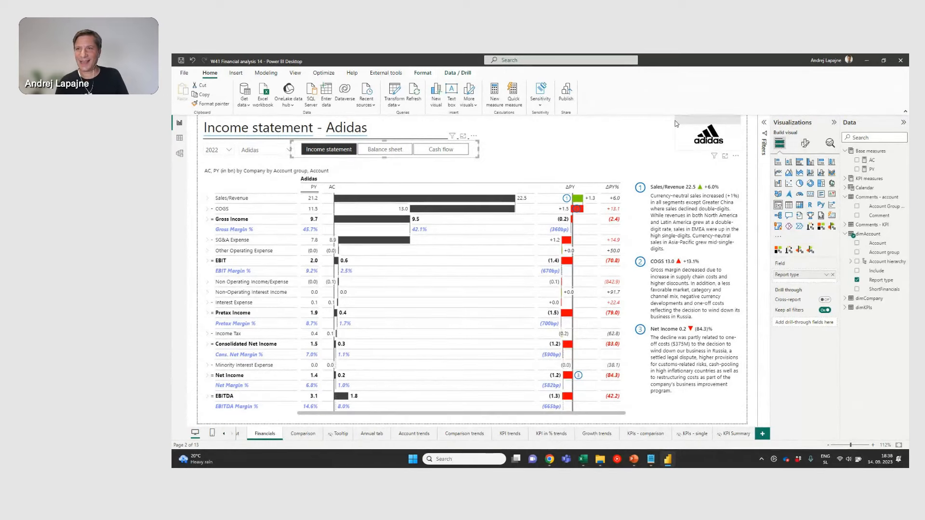
Step: Filter the report to Coca-Cola and select the company logo visual
{"action": "left_click", "coordinate": [279, 150]}
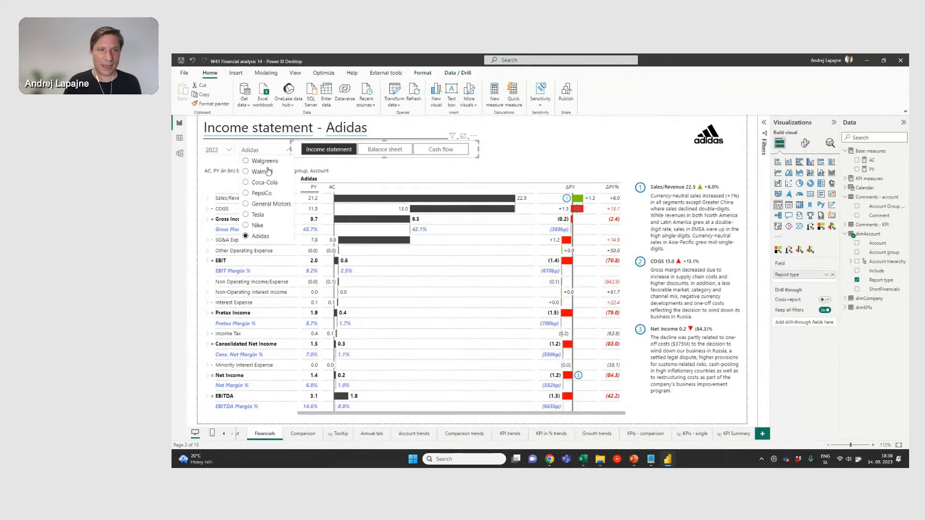
{"action": "left_click", "coordinate": [264, 183]}
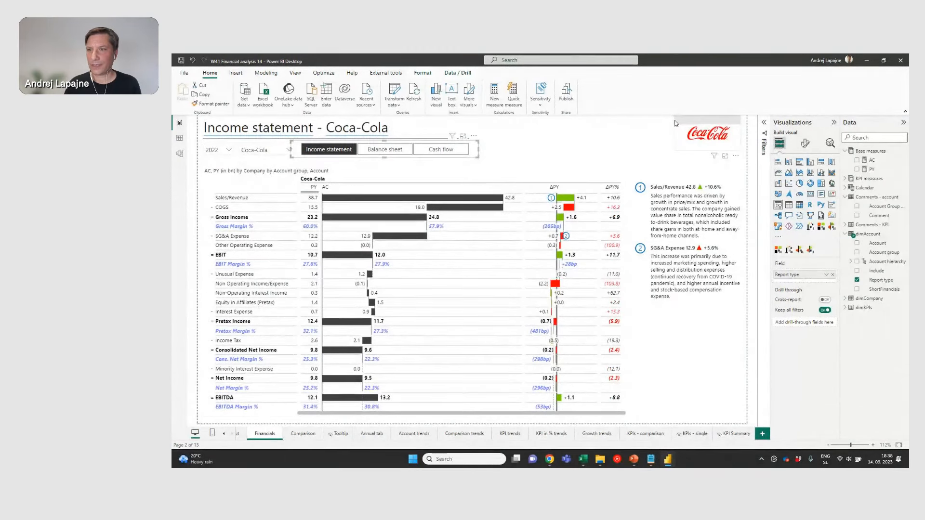
{"action": "left_click", "coordinate": [686, 147]}
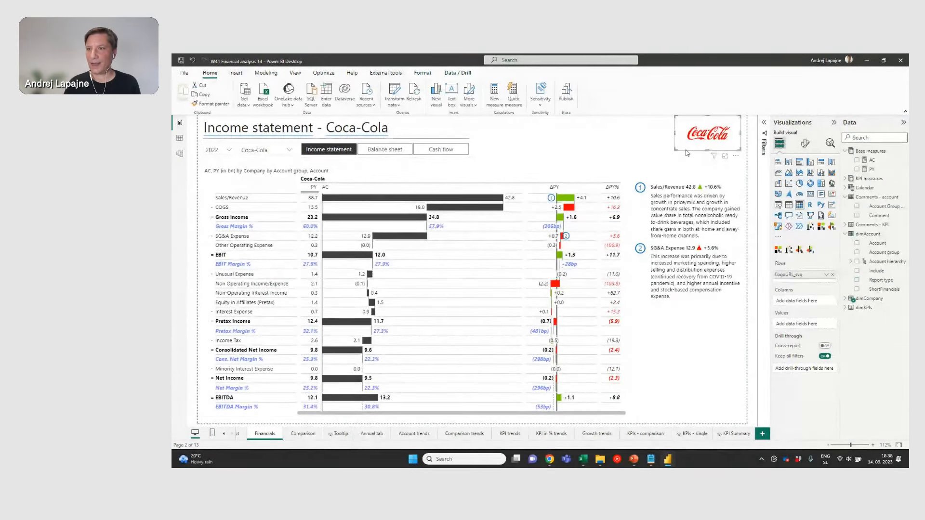
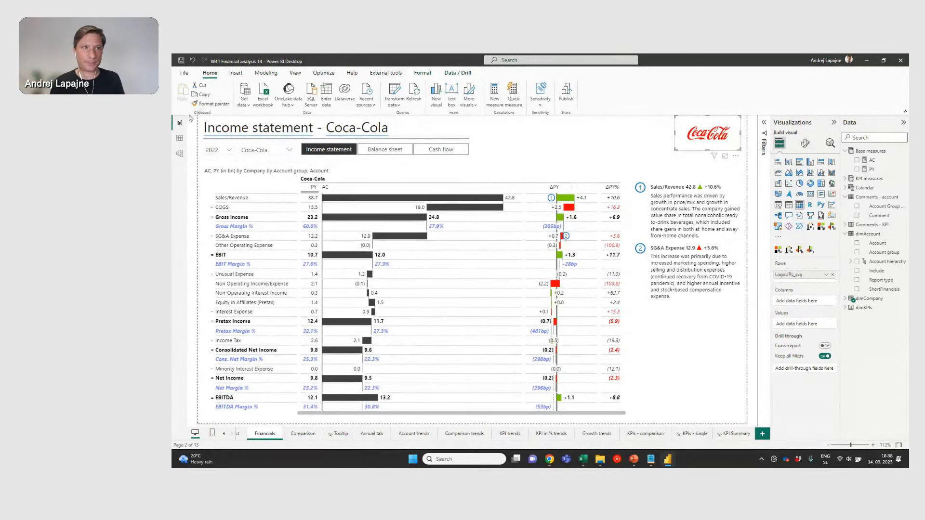
Step: Open the dimCompany table in the data view and examine its LogoURL_svg column
{"action": "left_click", "coordinate": [179, 138]}
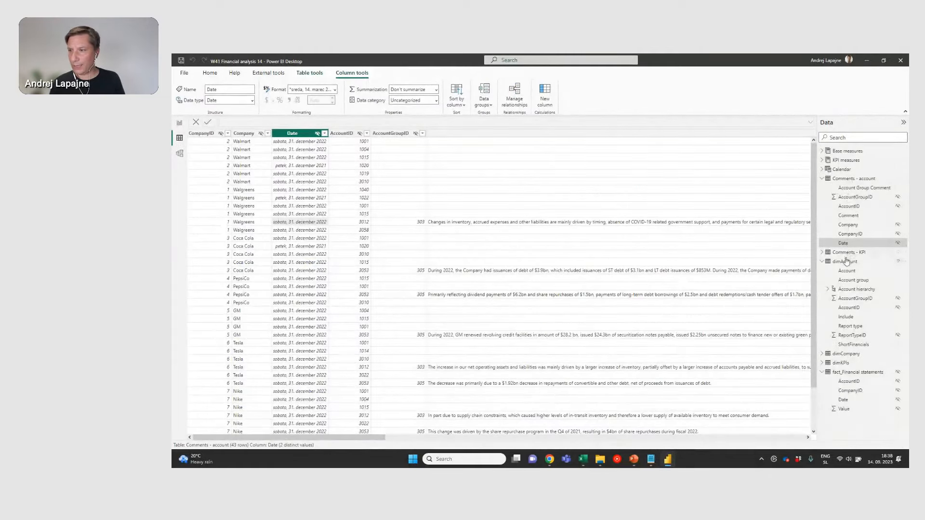
{"action": "left_click", "coordinate": [847, 353]}
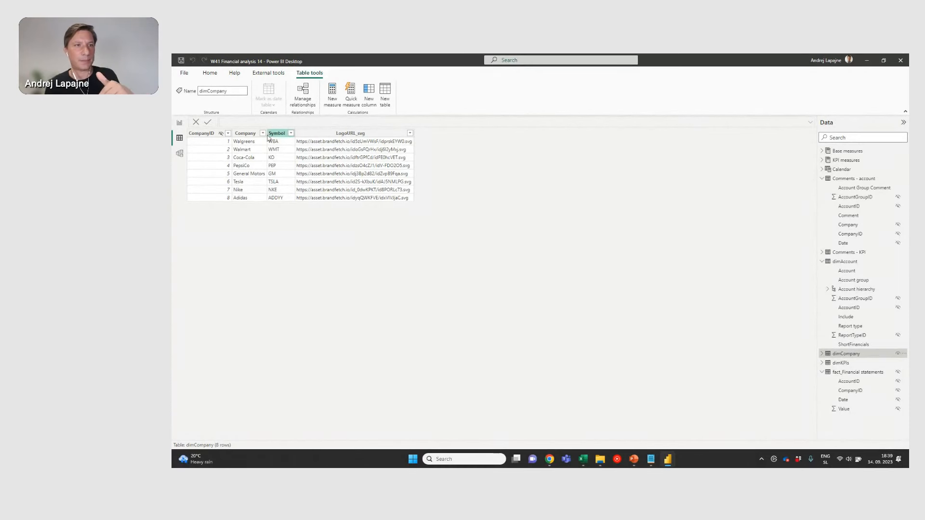
{"action": "left_click", "coordinate": [350, 141]}
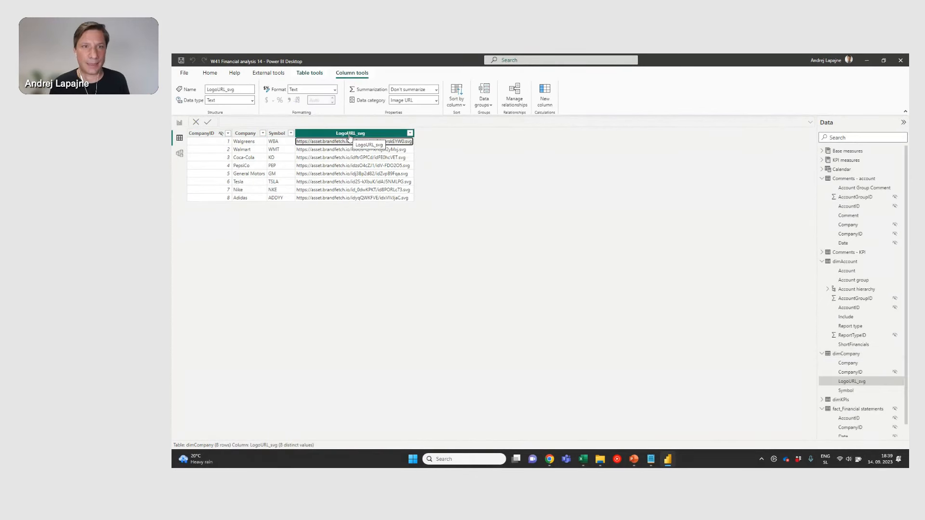
Step: Switch to the browser, show the Coca-Cola page on Brandfetch and highlight the brandfetch.com part of its address
{"action": "left_click", "coordinate": [350, 135]}
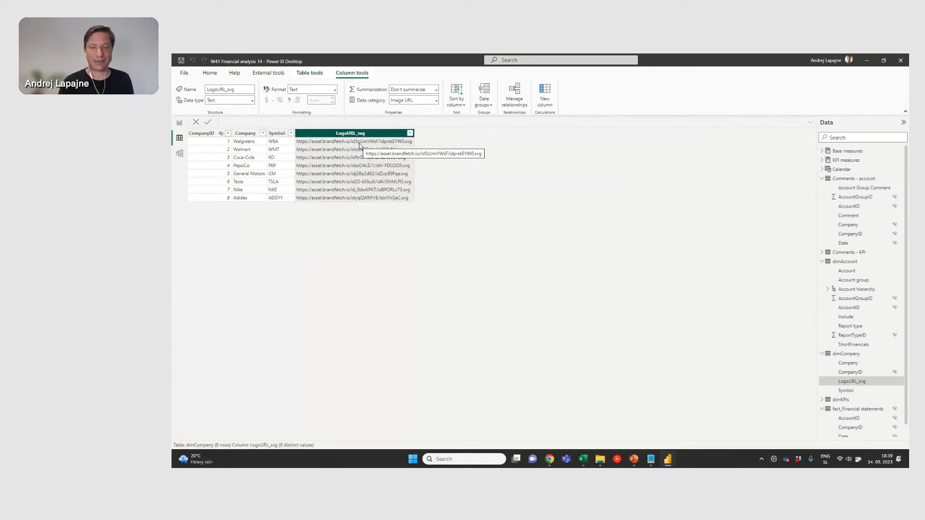
{"action": "key", "text": "alt+Tab"}
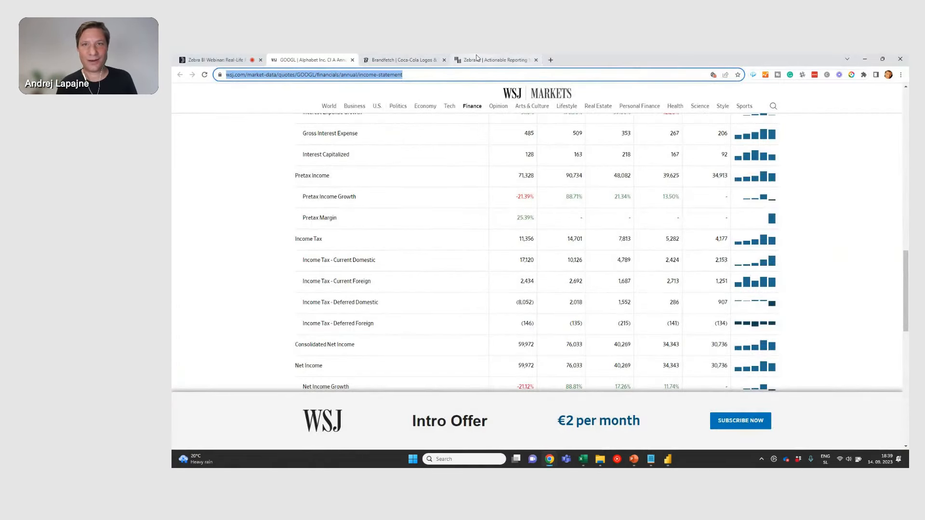
{"action": "left_click", "coordinate": [420, 61]}
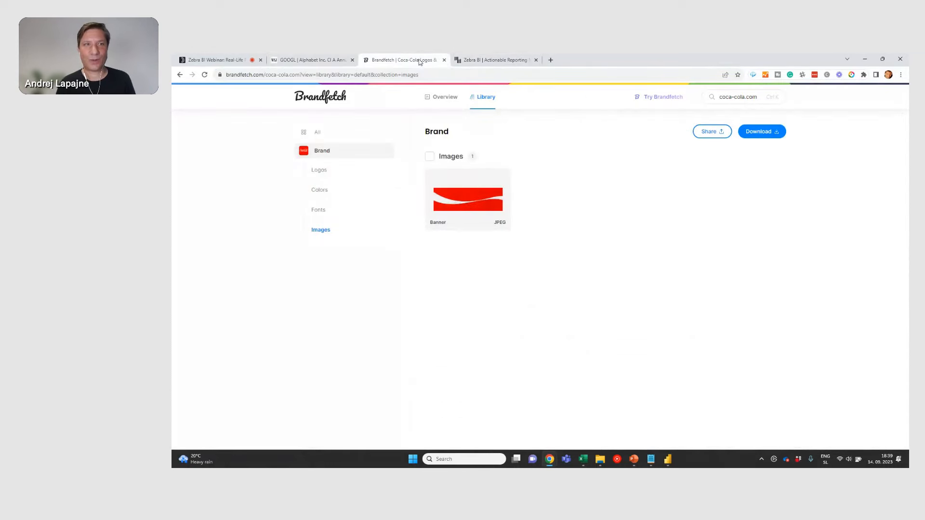
{"action": "left_click", "coordinate": [243, 76]}
{"action": "left_click", "coordinate": [259, 75]}
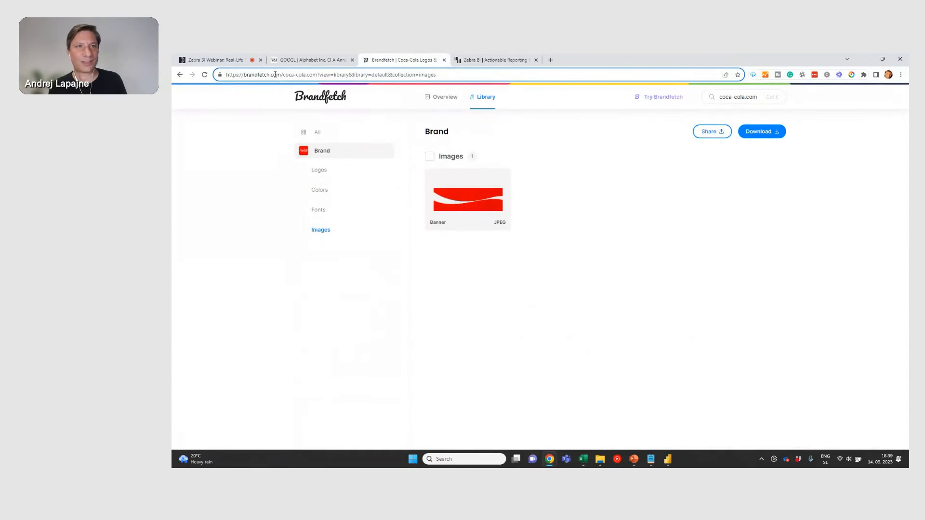
{"action": "left_click_drag", "start_coordinate": [282, 75], "coordinate": [229, 70]}
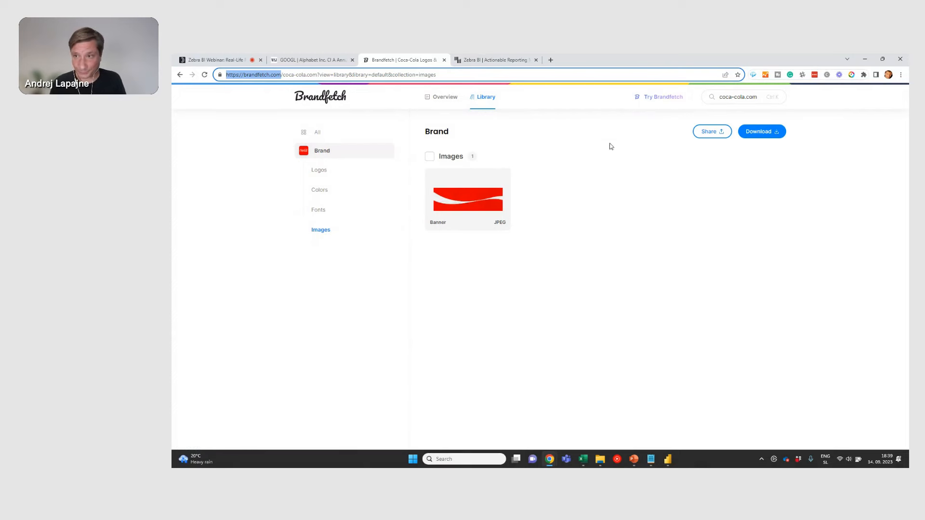
Step: Open the Coca-Cola wordmark logo in SVG format from the brand's logos and copy its embed CDN link
{"action": "left_click", "coordinate": [320, 171]}
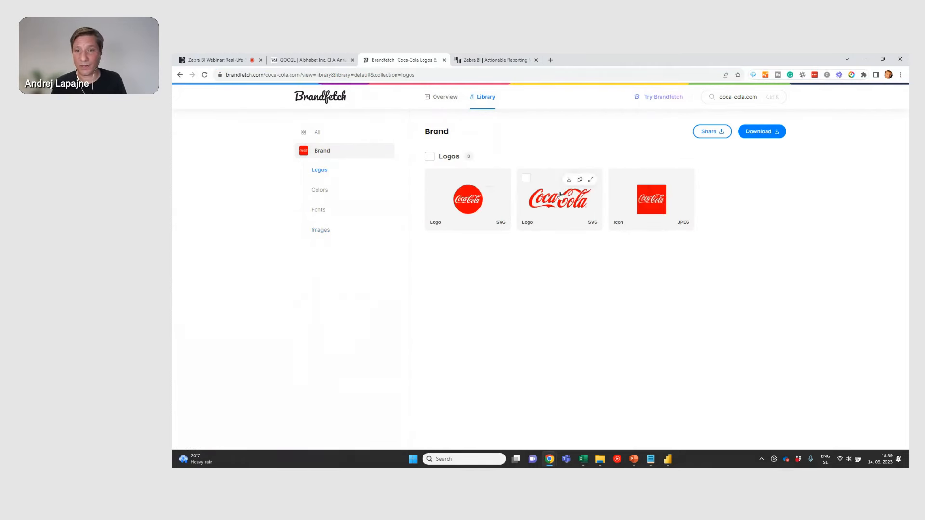
{"action": "left_click", "coordinate": [561, 195]}
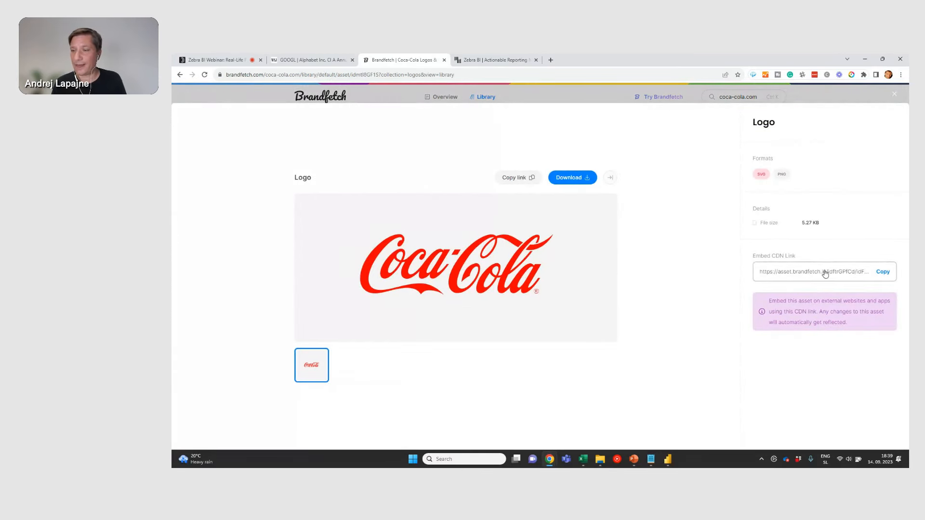
{"action": "left_click", "coordinate": [791, 277]}
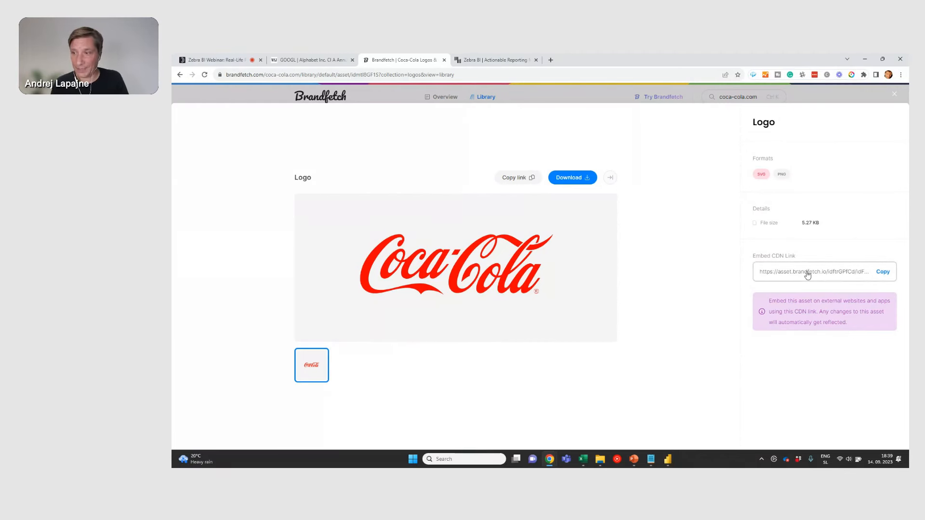
{"action": "left_click", "coordinate": [837, 275]}
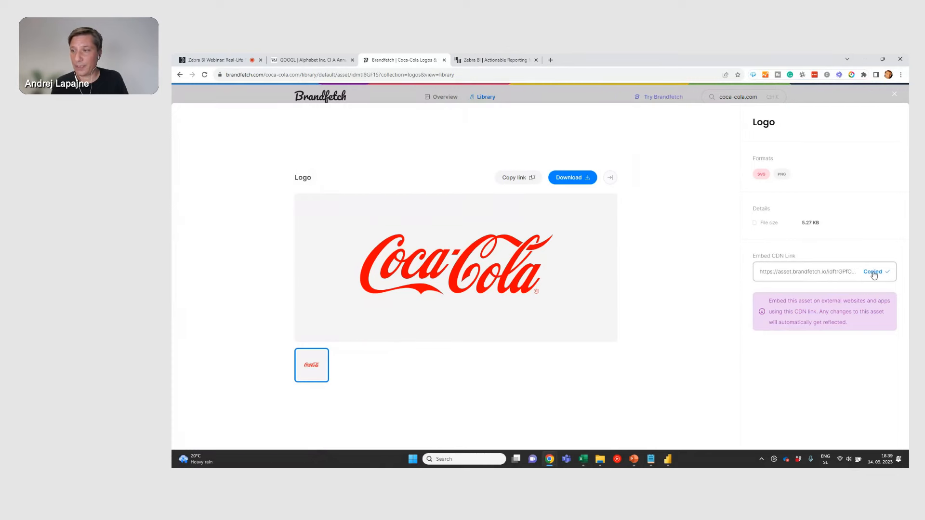
Step: Switch back to Power BI Desktop and compare the Company and LogoURL_svg columns of the dimCompany table
{"action": "key", "text": "alt+Tab"}
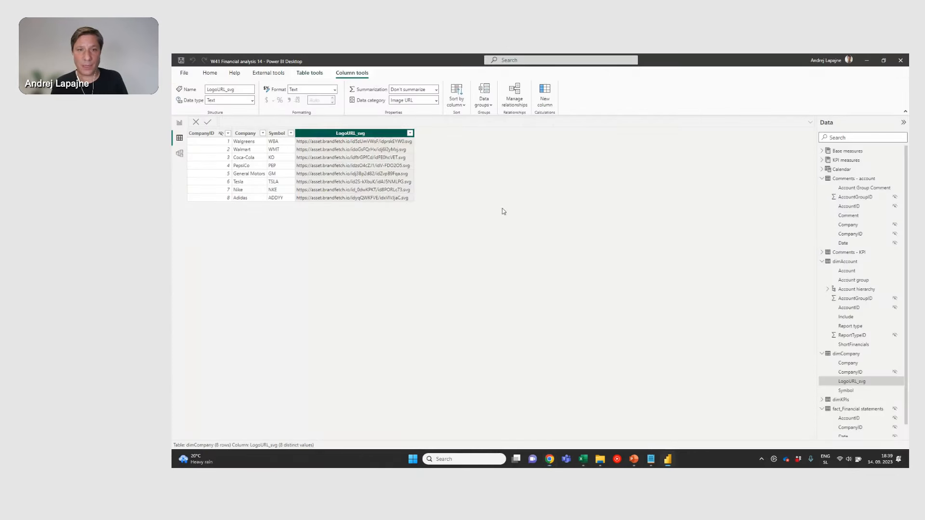
{"action": "left_click", "coordinate": [353, 142]}
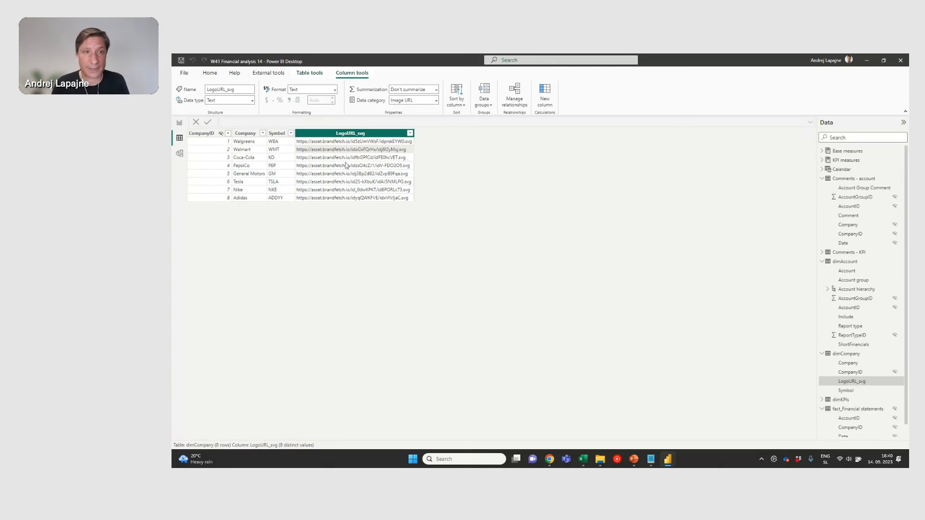
{"action": "left_click", "coordinate": [245, 143]}
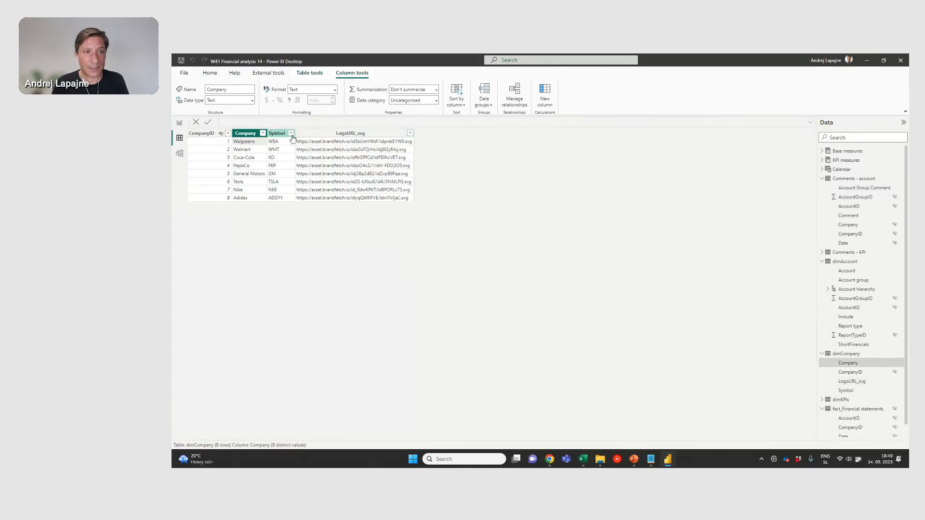
{"action": "left_click", "coordinate": [322, 143]}
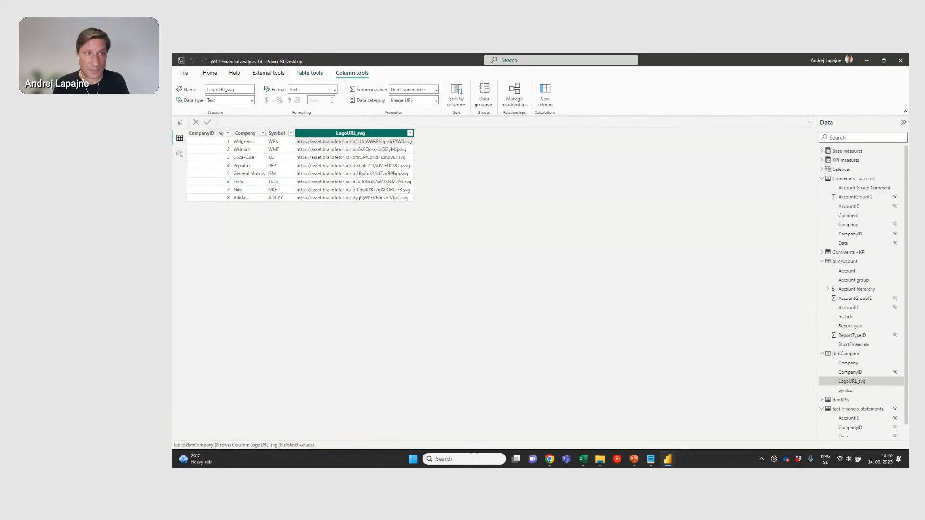
Step: Return to the report view, move the empty matrix beside the company logo and add LogoURL_svg from dimCompany as its rows
{"action": "left_click", "coordinate": [180, 122]}
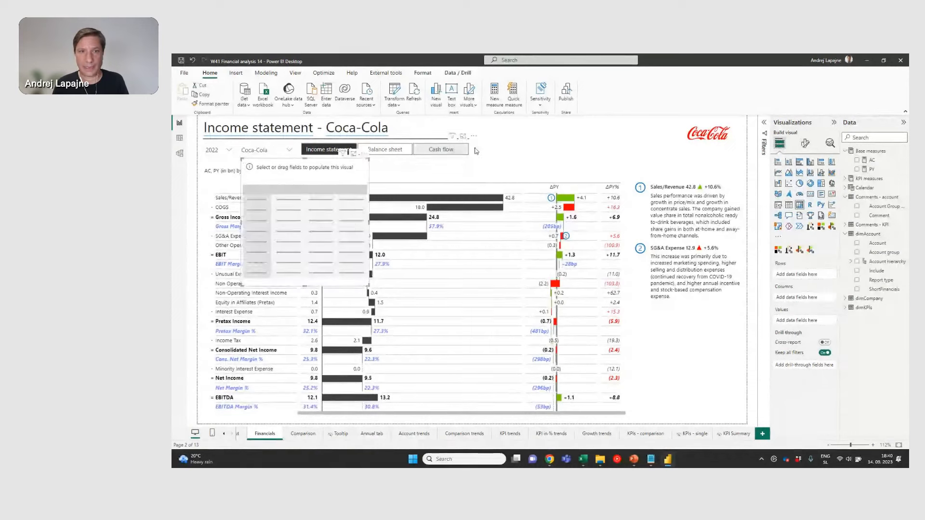
{"action": "left_click_drag", "start_coordinate": [365, 153], "coordinate": [629, 124]}
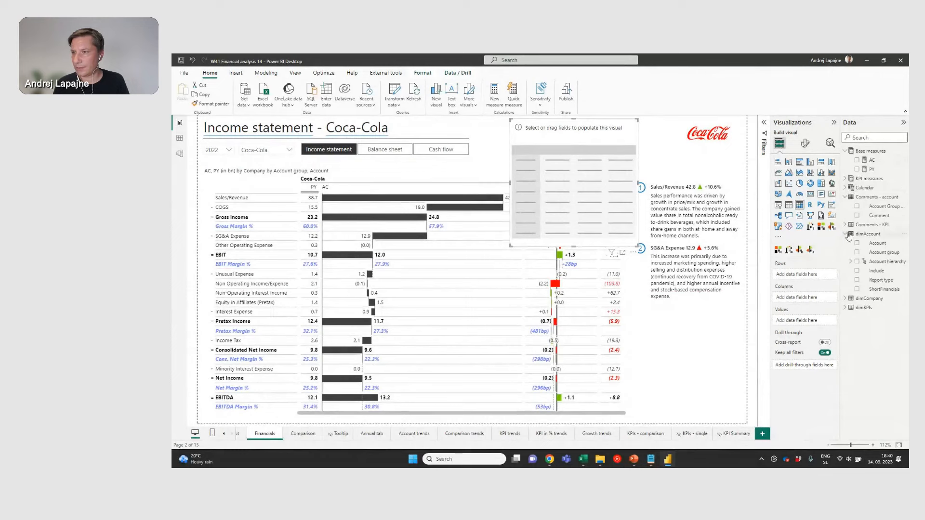
{"action": "left_click", "coordinate": [850, 301]}
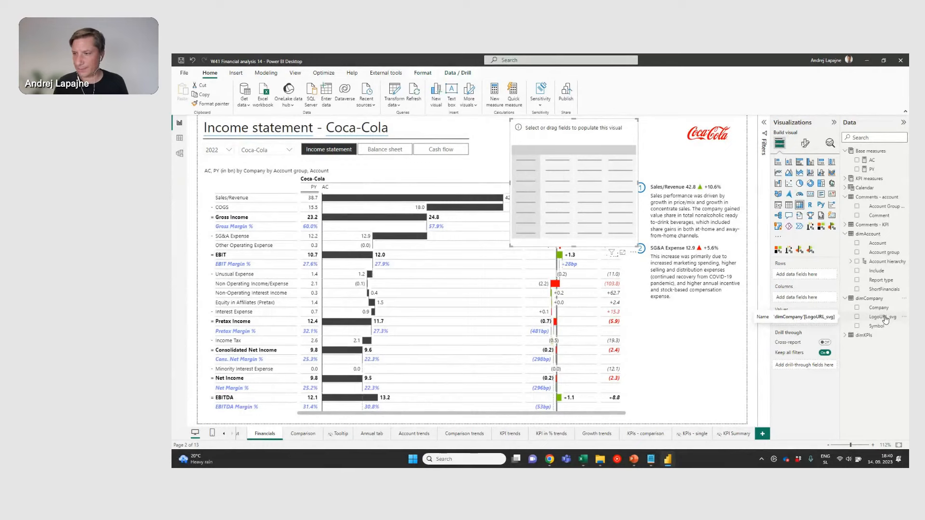
{"action": "left_click", "coordinate": [857, 317]}
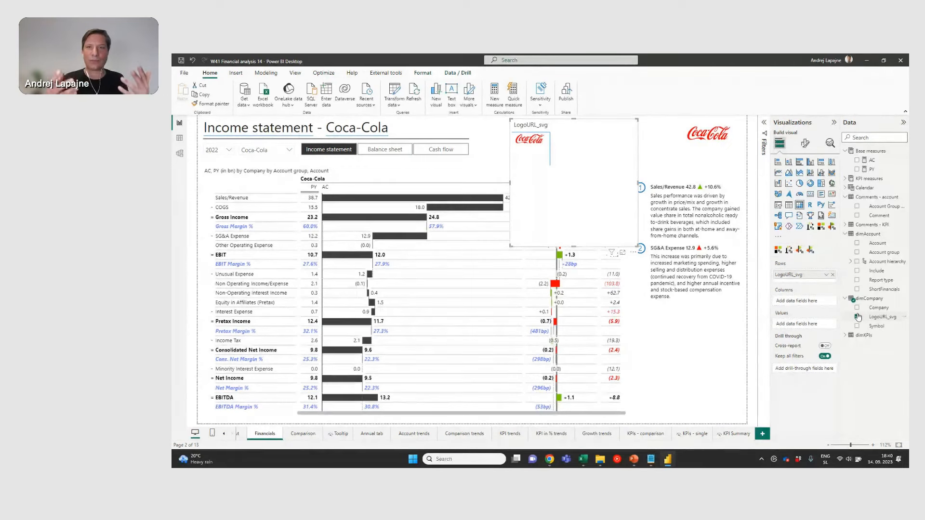
Step: Set the image width in the logo matrix to 150 px
{"action": "left_click", "coordinate": [542, 144]}
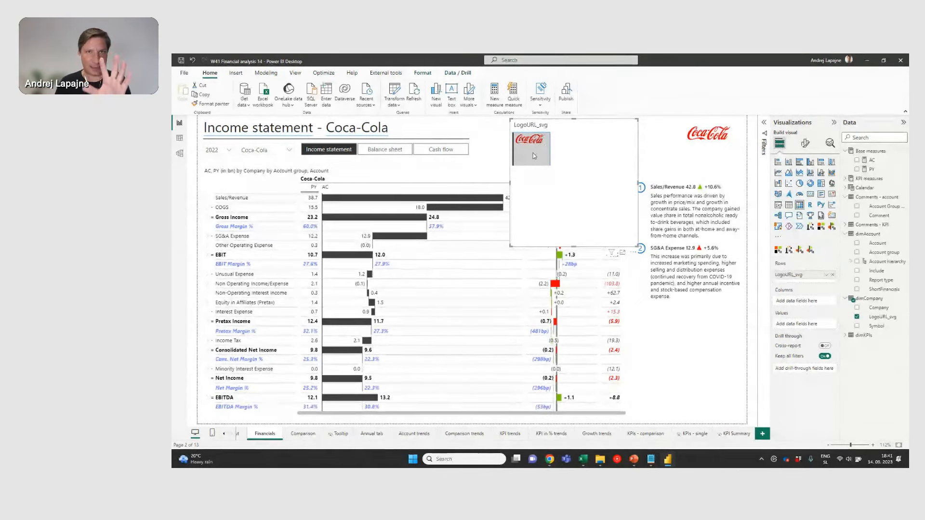
{"action": "left_click", "coordinate": [805, 143]}
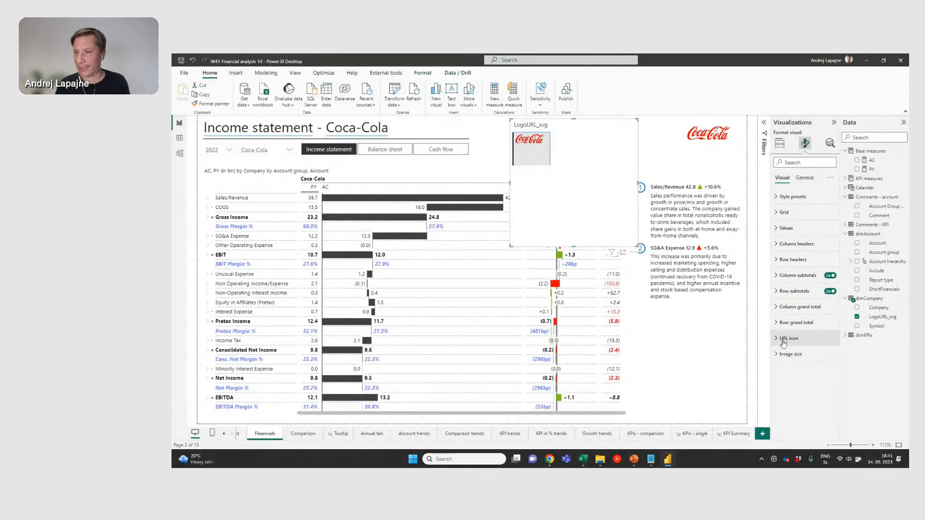
{"action": "left_click", "coordinate": [779, 357]}
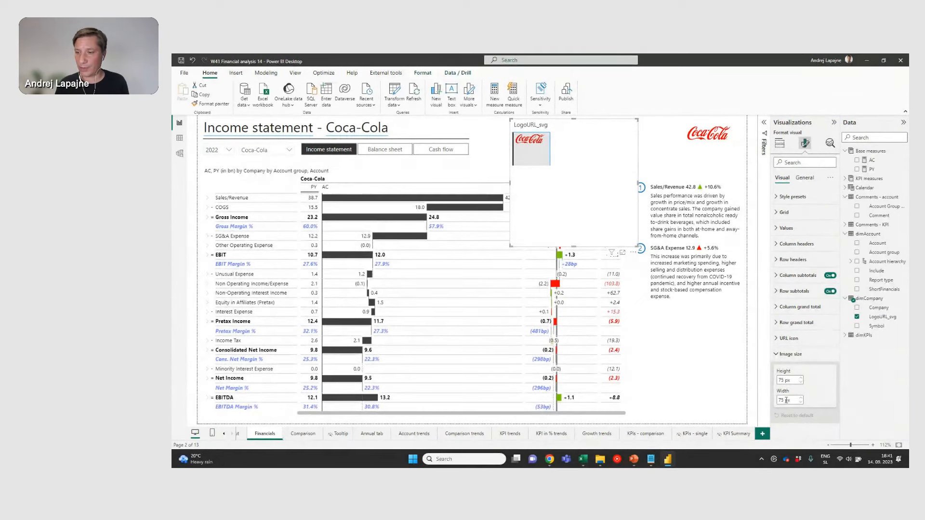
{"action": "left_click_drag", "start_coordinate": [786, 400], "coordinate": [768, 404]}
{"action": "type", "text": "150"}
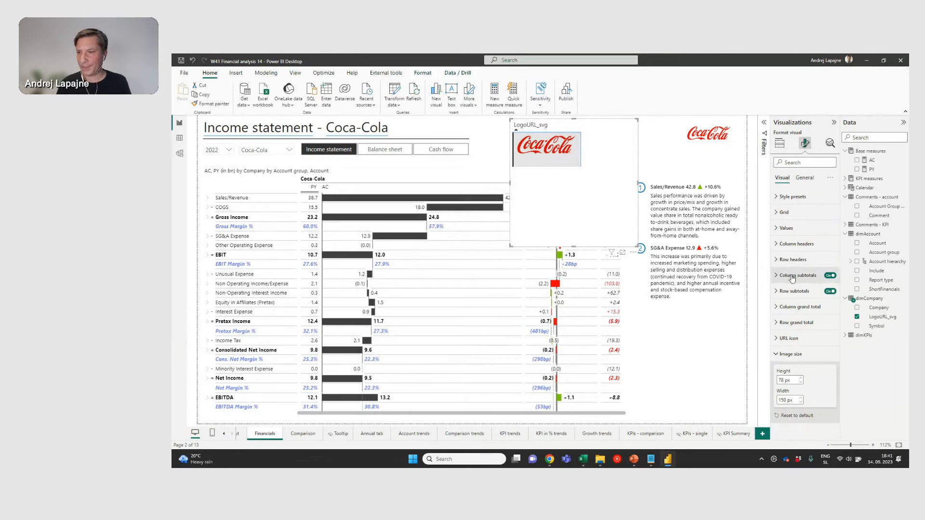
Step: Set the logo matrix's column header text color to white and shrink the visual to fit around the logo
{"action": "left_click", "coordinate": [777, 248]}
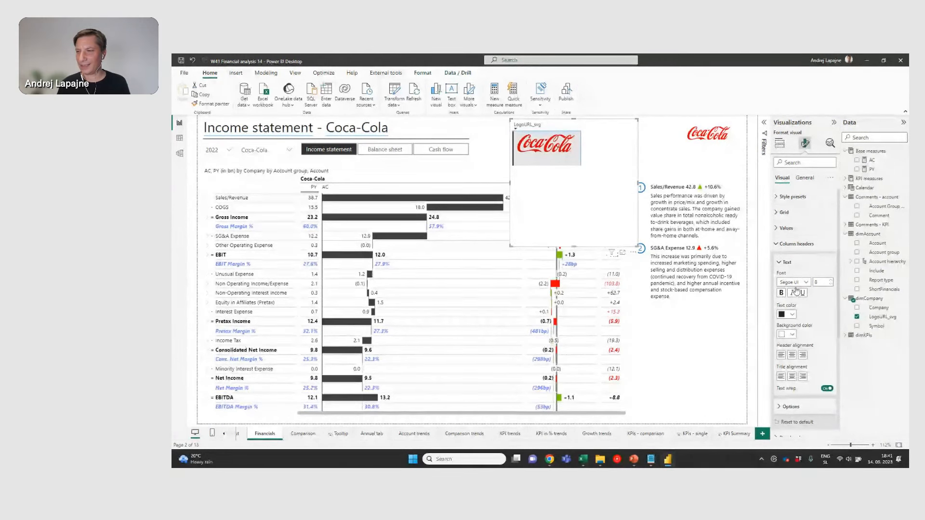
{"action": "left_click", "coordinate": [782, 314]}
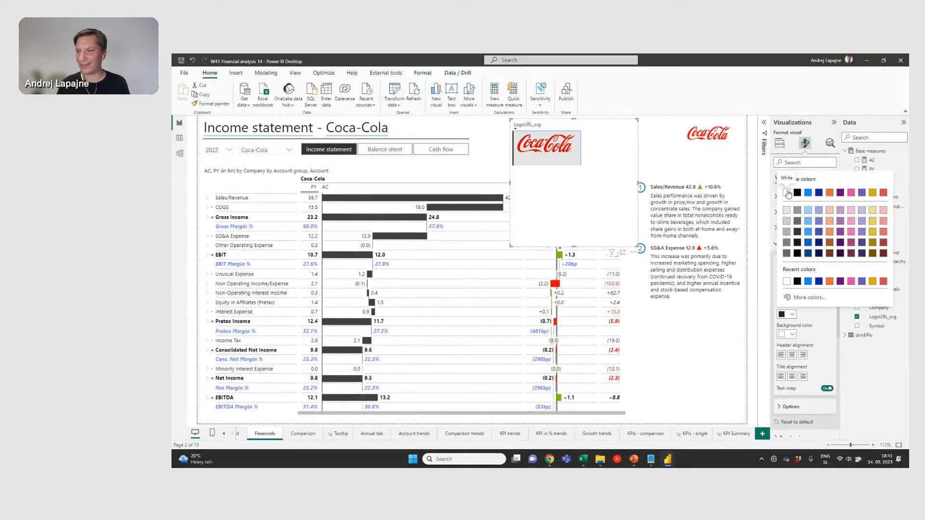
{"action": "left_click", "coordinate": [787, 194]}
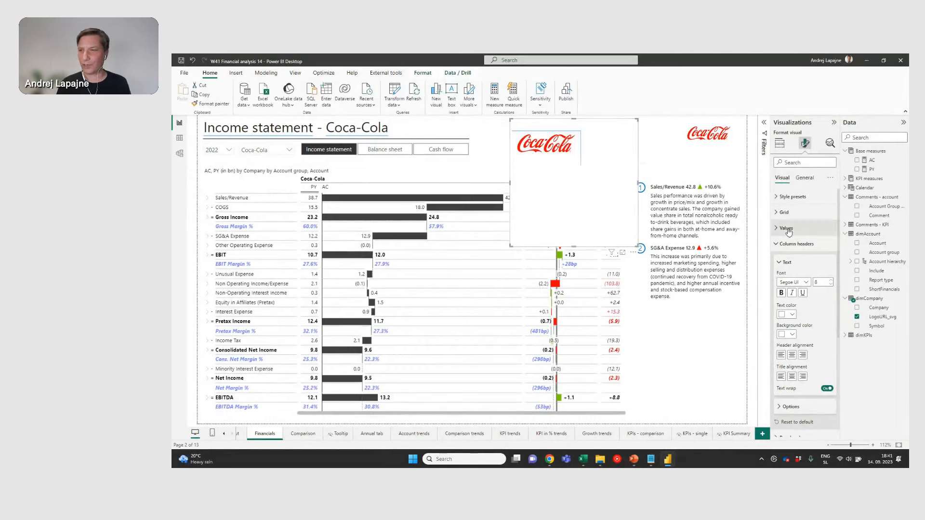
{"action": "left_click", "coordinate": [795, 244]}
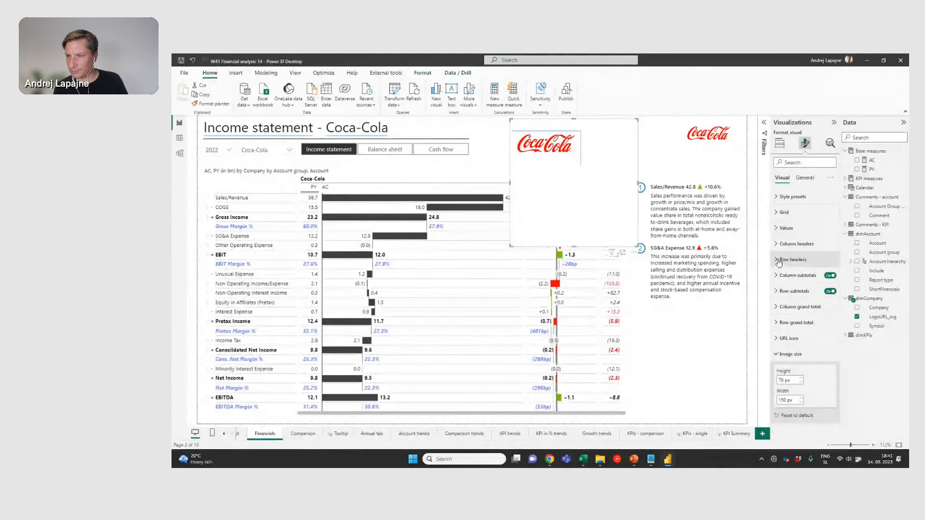
{"action": "left_click", "coordinate": [786, 228]}
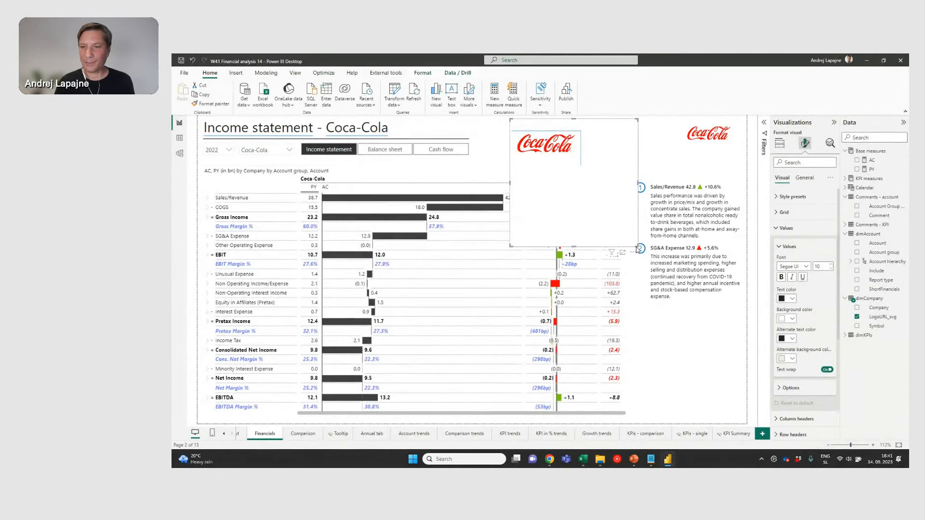
{"action": "left_click_drag", "start_coordinate": [638, 247], "coordinate": [589, 166]}
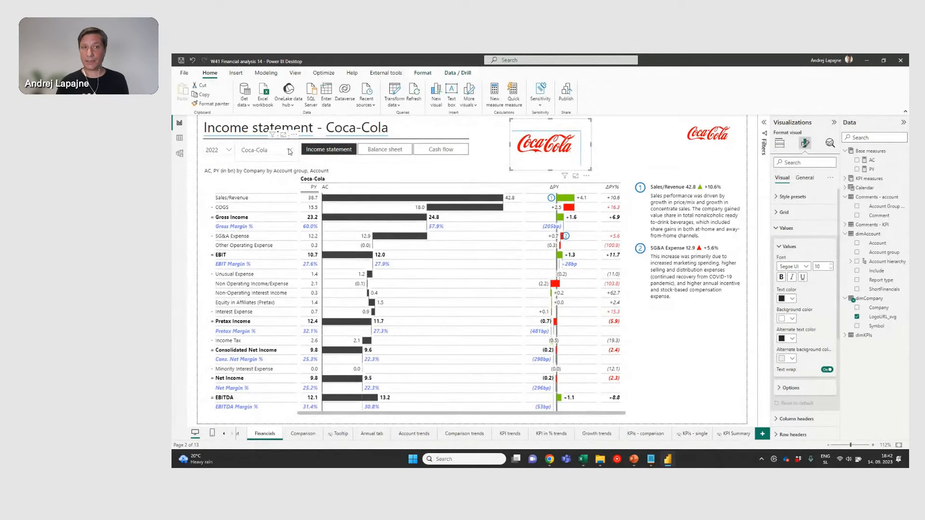
Step: Filter the report to Walmart to test the dynamic logo, and delete the newly built logo matrix
{"action": "left_click", "coordinate": [290, 151]}
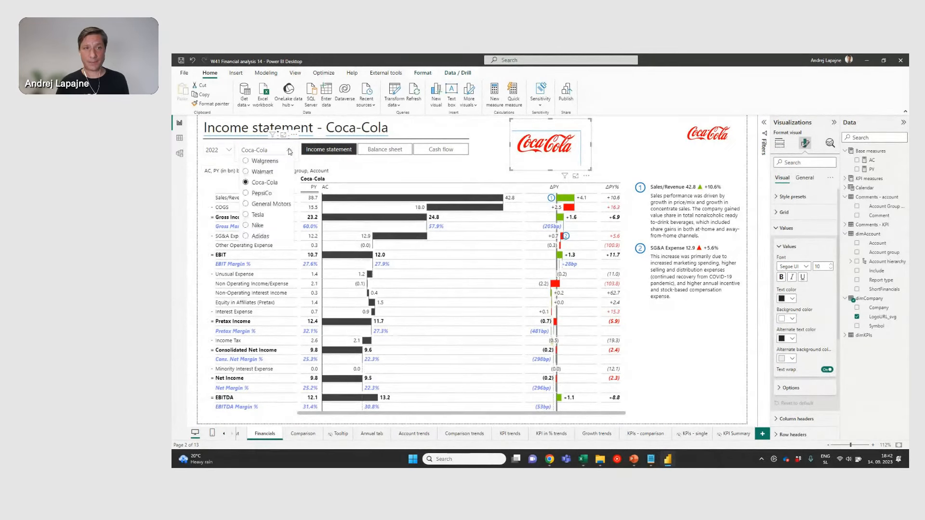
{"action": "left_click", "coordinate": [266, 171]}
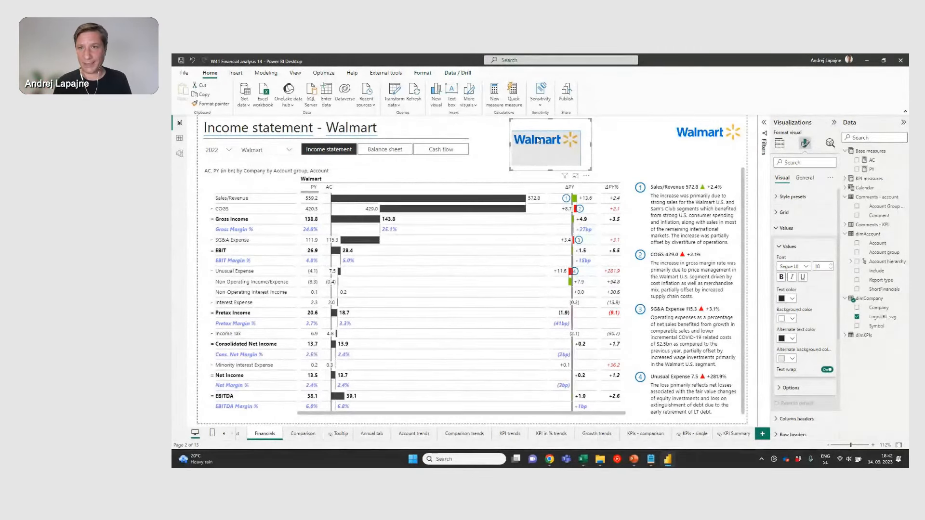
{"action": "key", "text": "Delete"}
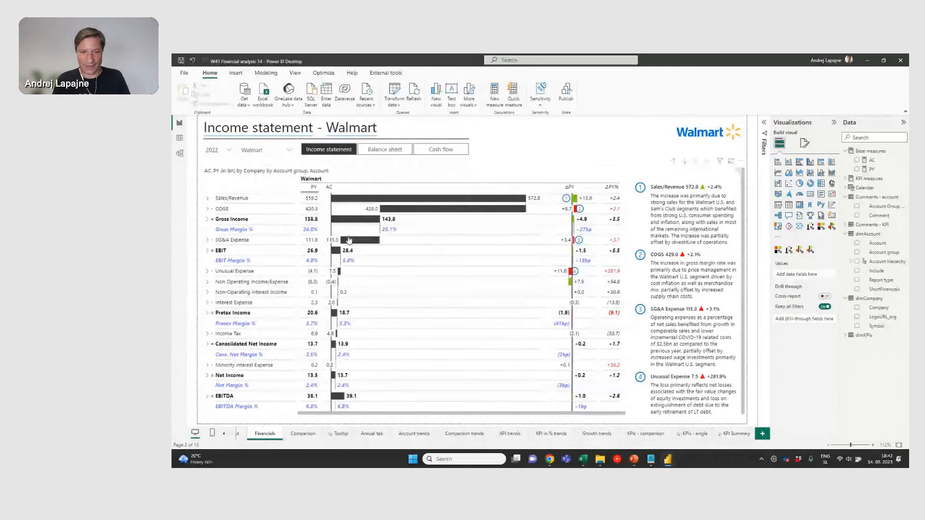
Step: View the Comparison page, and return to the Financials page and select the company slicer
{"action": "left_click", "coordinate": [303, 435]}
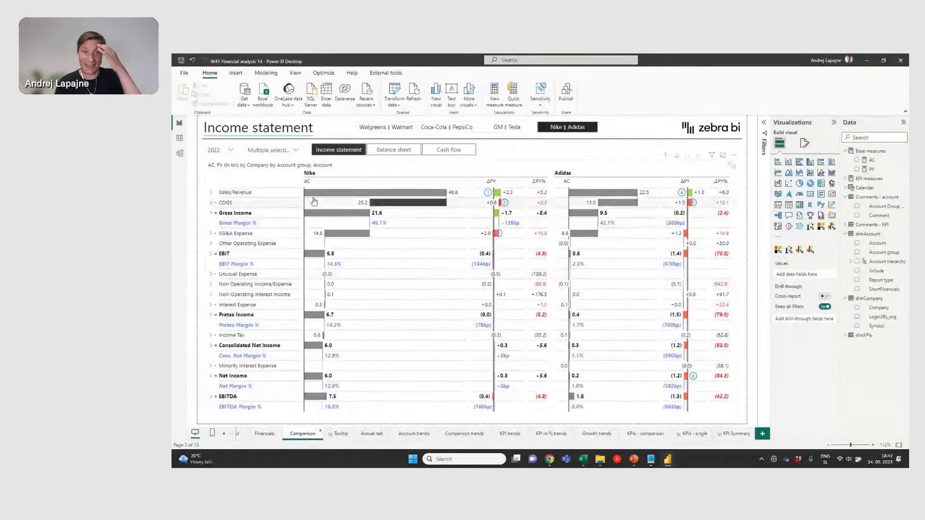
{"action": "left_click", "coordinate": [268, 435]}
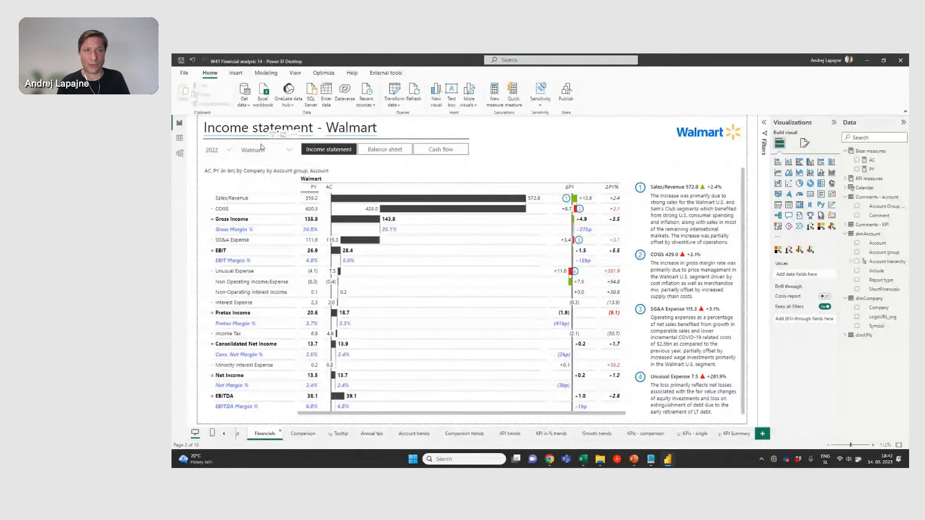
{"action": "left_click", "coordinate": [249, 162]}
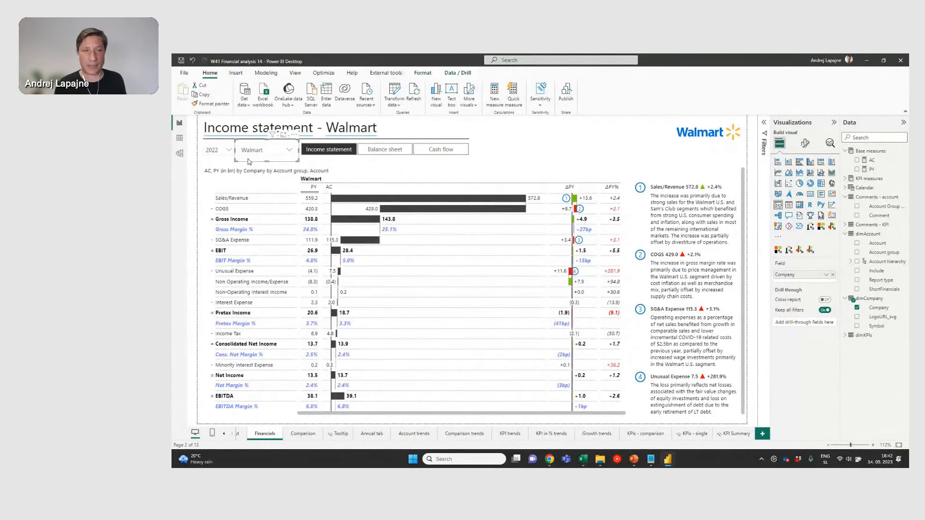
Step: Filter the Financials income statement to Coca-Cola, and switch the company to PepsiCo
{"action": "left_click", "coordinate": [289, 150]}
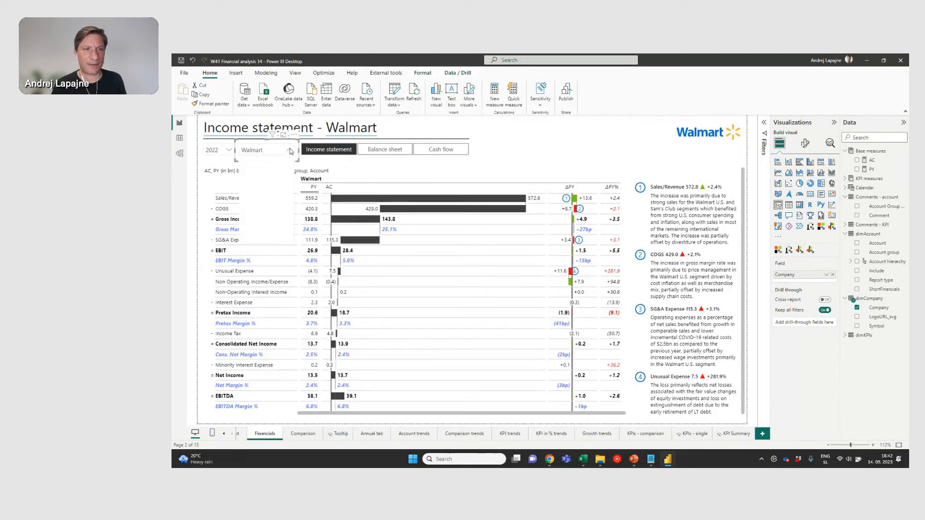
{"action": "left_click", "coordinate": [262, 183]}
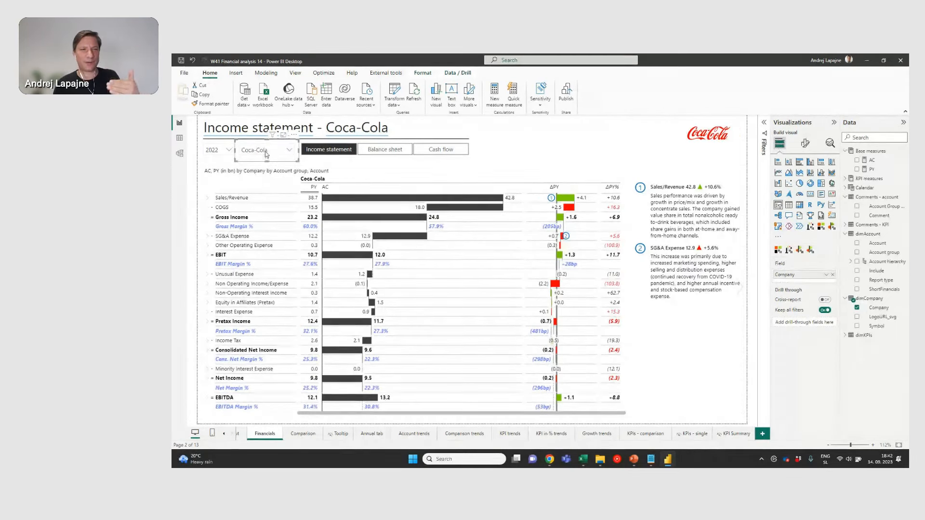
{"action": "left_click", "coordinate": [266, 152]}
{"action": "left_click", "coordinate": [263, 193]}
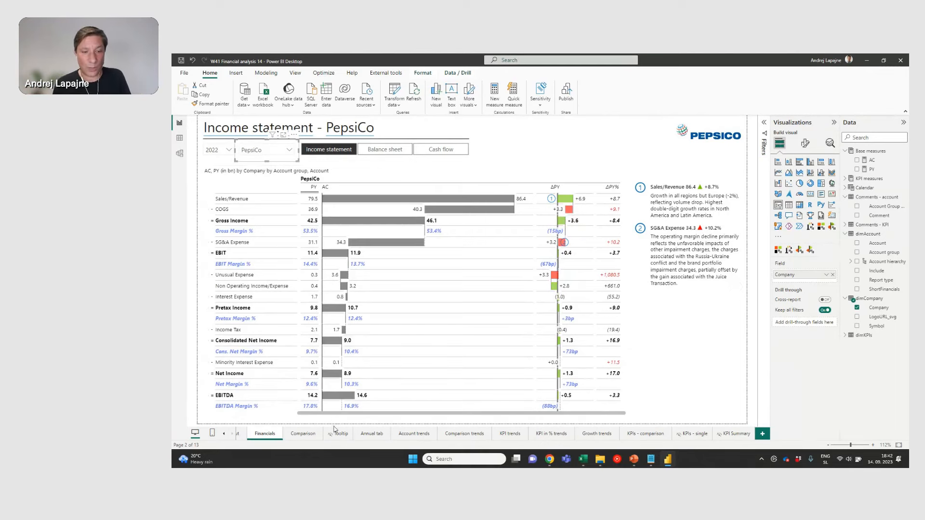
Step: Open the Comparison page and filter its income statement to General Motors and Tesla
{"action": "left_click", "coordinate": [305, 438]}
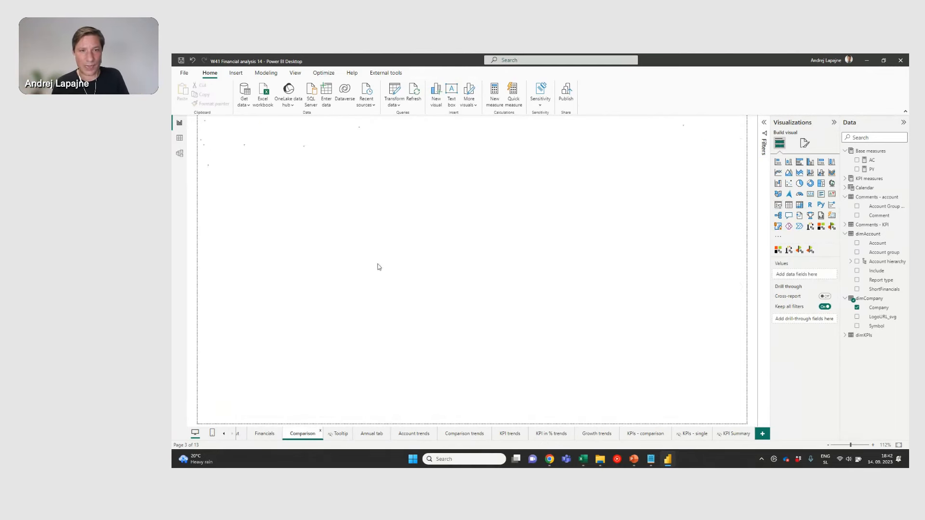
{"action": "left_click", "coordinate": [481, 165]}
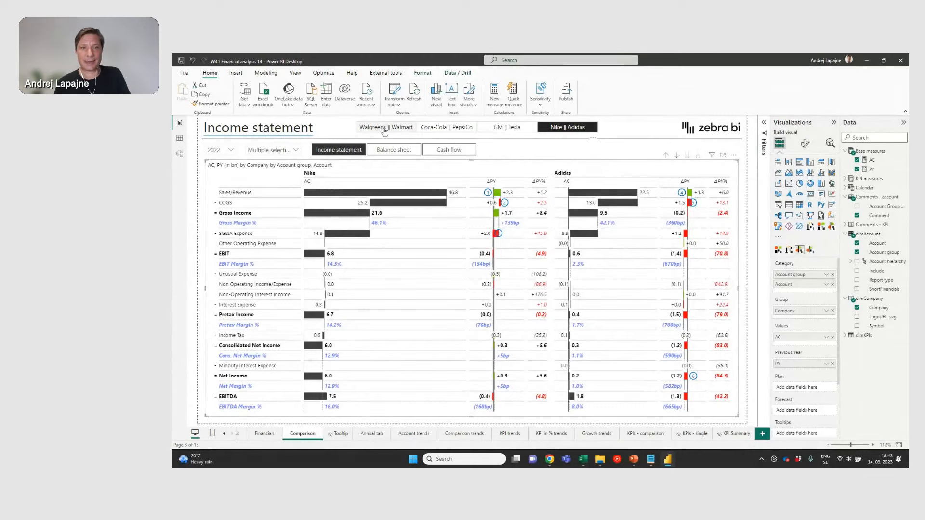
{"action": "left_click", "coordinate": [269, 150]}
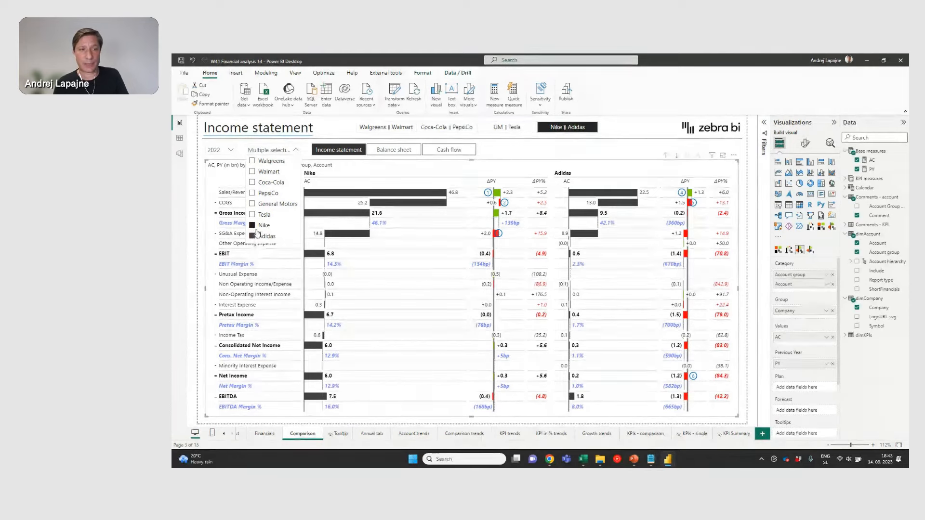
{"action": "left_click", "coordinate": [252, 226]}
{"action": "left_click", "coordinate": [253, 215]}
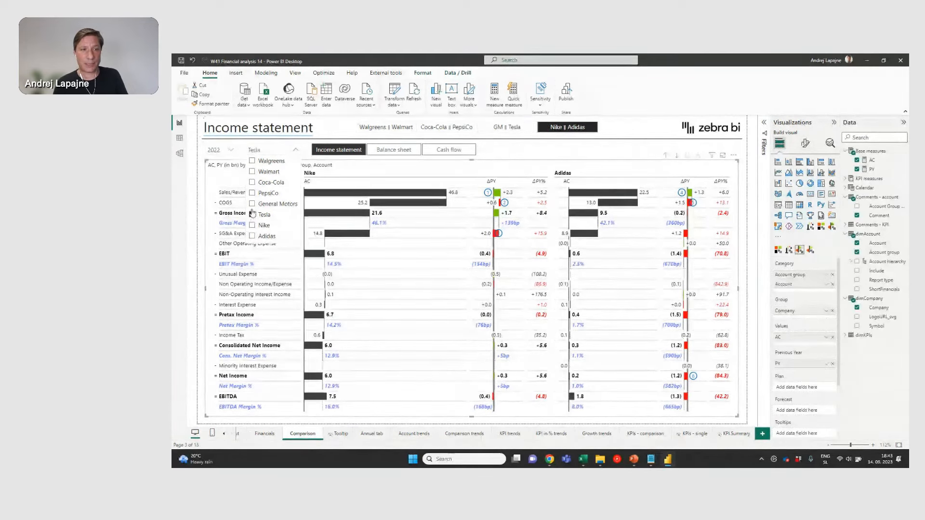
{"action": "left_click", "coordinate": [251, 204], "text": "ctrl"}
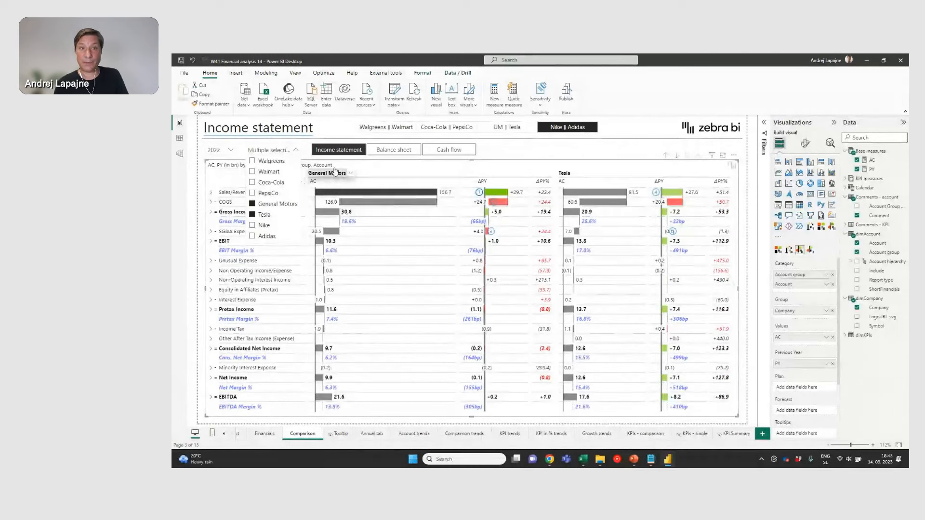
{"action": "left_click", "coordinate": [504, 163]}
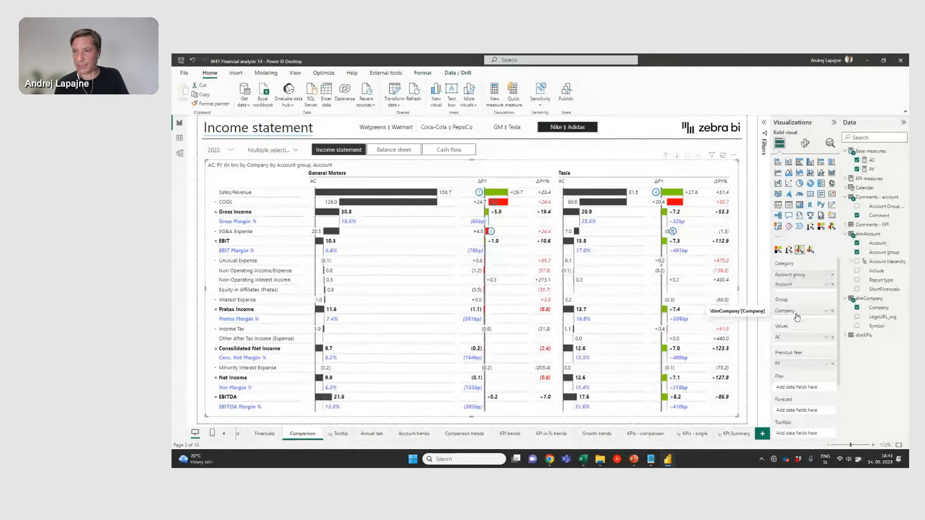
Step: Remove the Company field from the comparison table's Group and add it back
{"action": "left_click", "coordinate": [833, 311]}
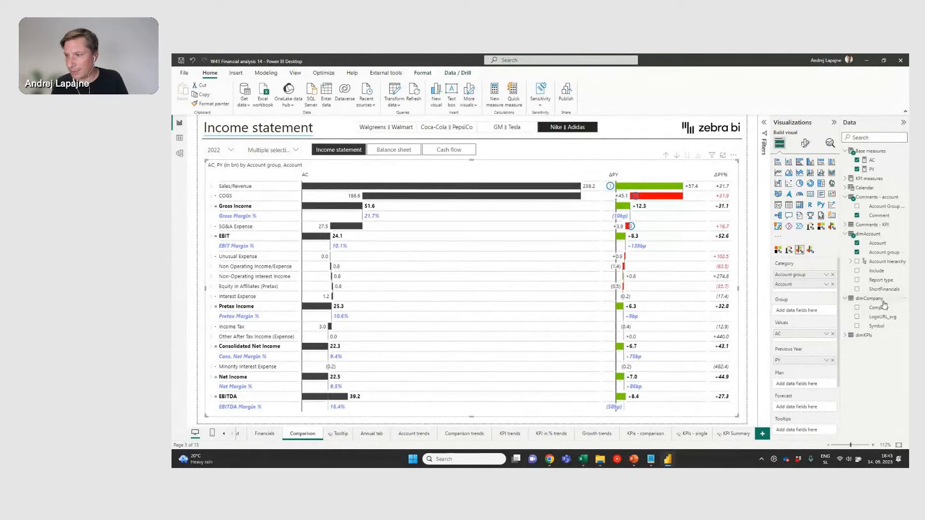
{"action": "left_click_drag", "start_coordinate": [884, 310], "coordinate": [819, 311]}
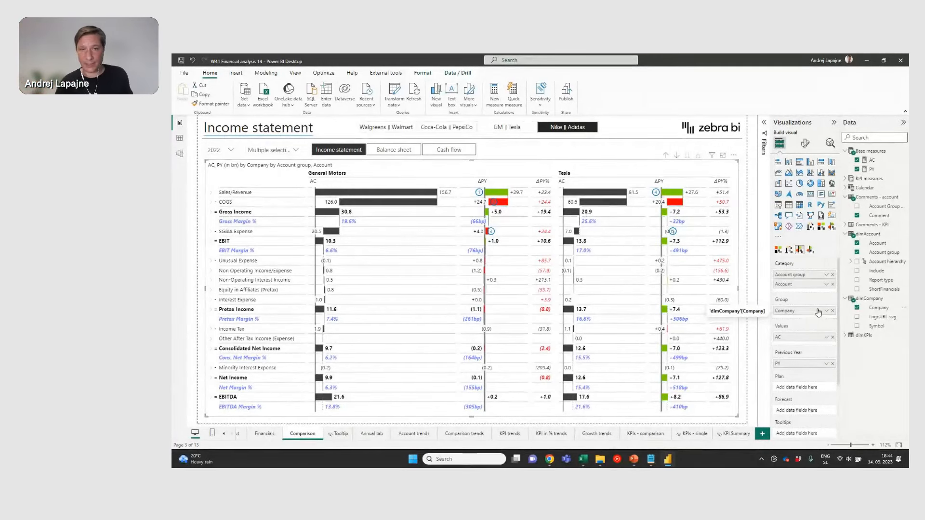
{"action": "left_click", "coordinate": [289, 150]}
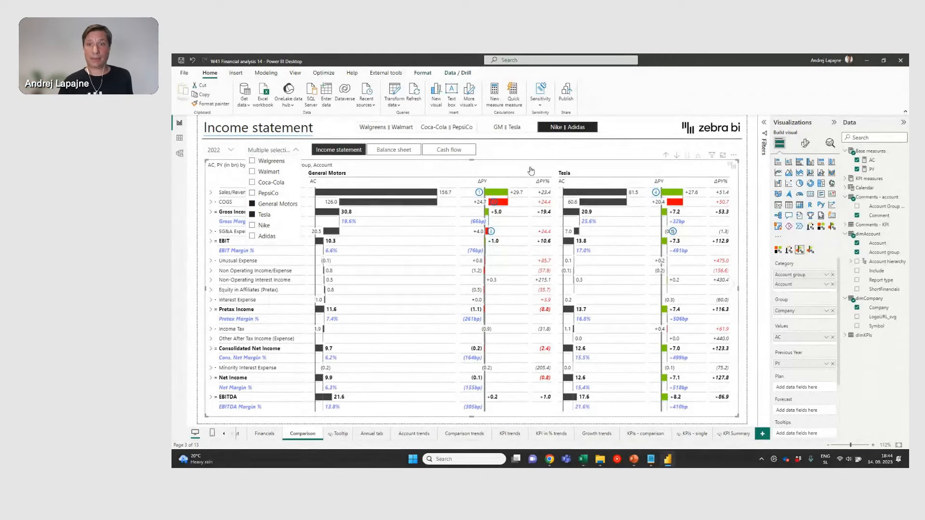
{"action": "left_click", "coordinate": [550, 158]}
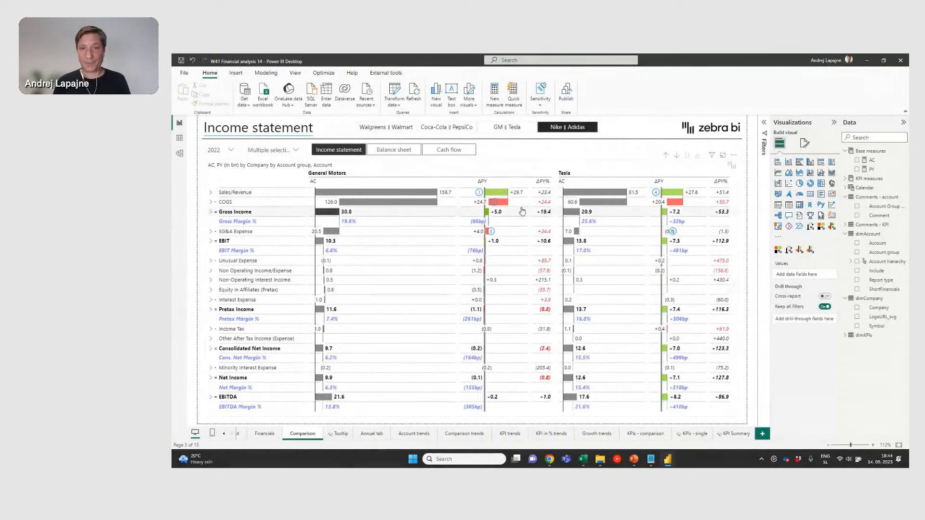
Step: Examine revenue, COGS, gross income, margins and EBIT for General Motors and Tesla, including the yearly trend tooltips
{"action": "mouse_move", "coordinate": [585, 220]}
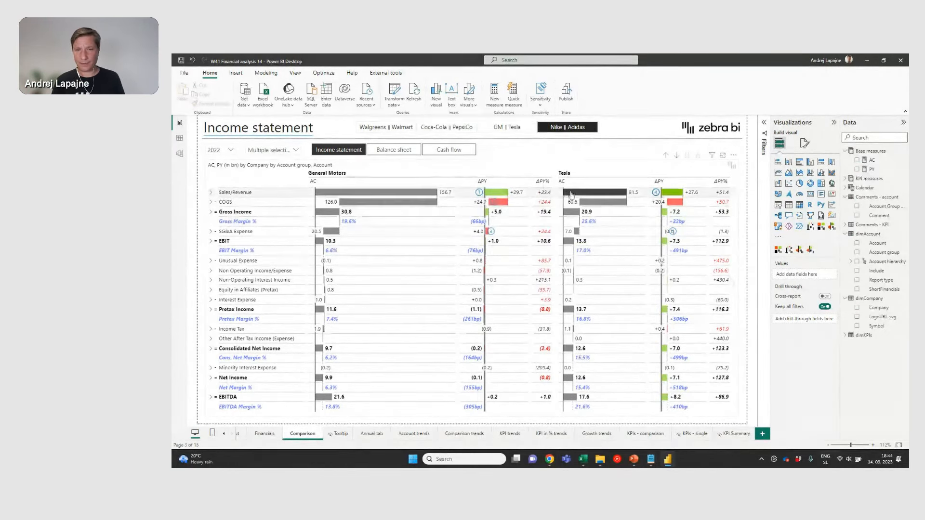
{"action": "mouse_move", "coordinate": [560, 203]}
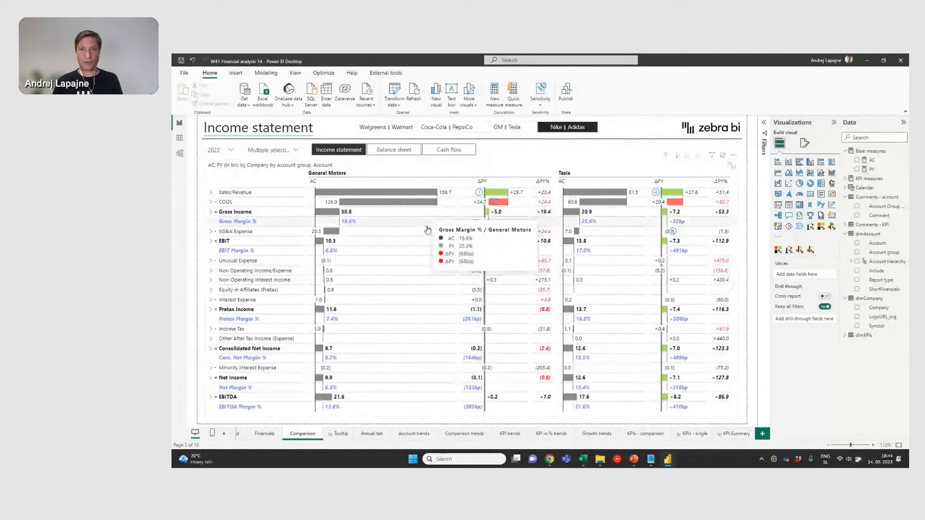
{"action": "mouse_move", "coordinate": [441, 238]}
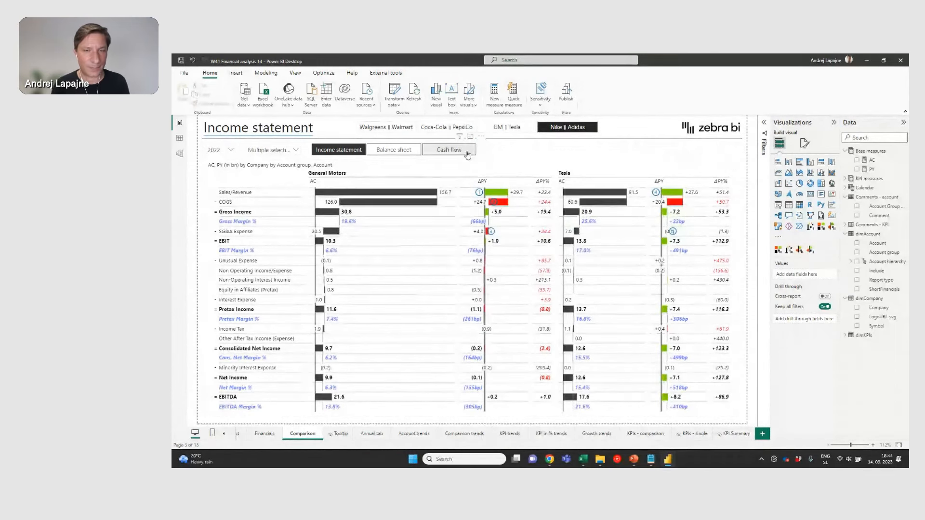
{"action": "mouse_move", "coordinate": [418, 198]}
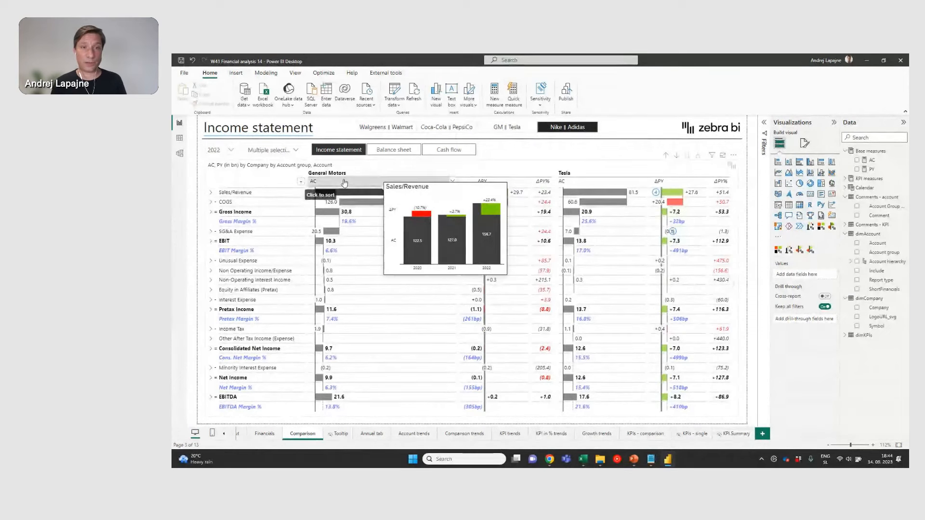
{"action": "mouse_move", "coordinate": [612, 193]}
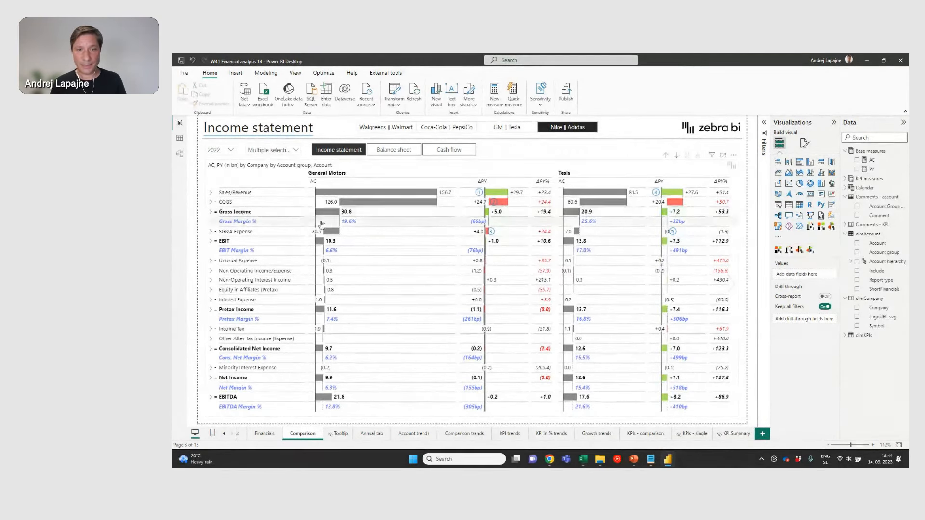
{"action": "mouse_move", "coordinate": [443, 213]}
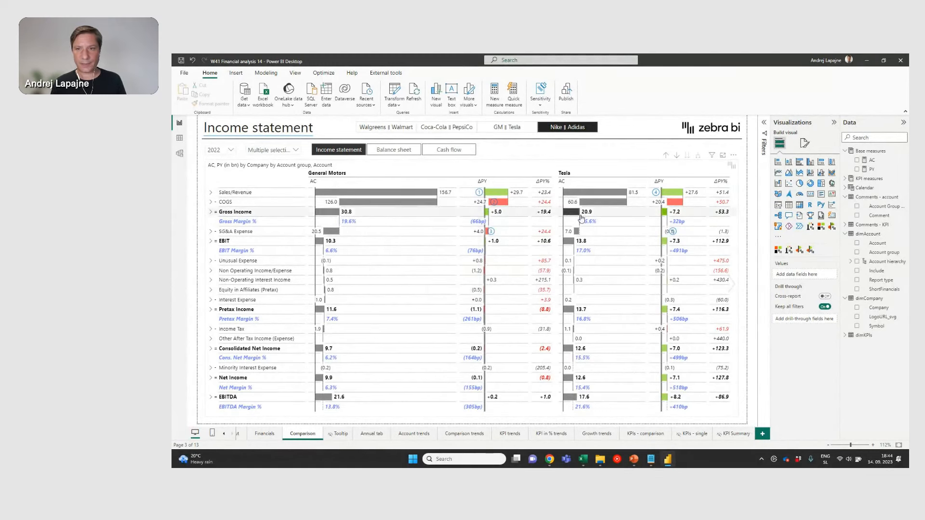
{"action": "mouse_move", "coordinate": [591, 218]}
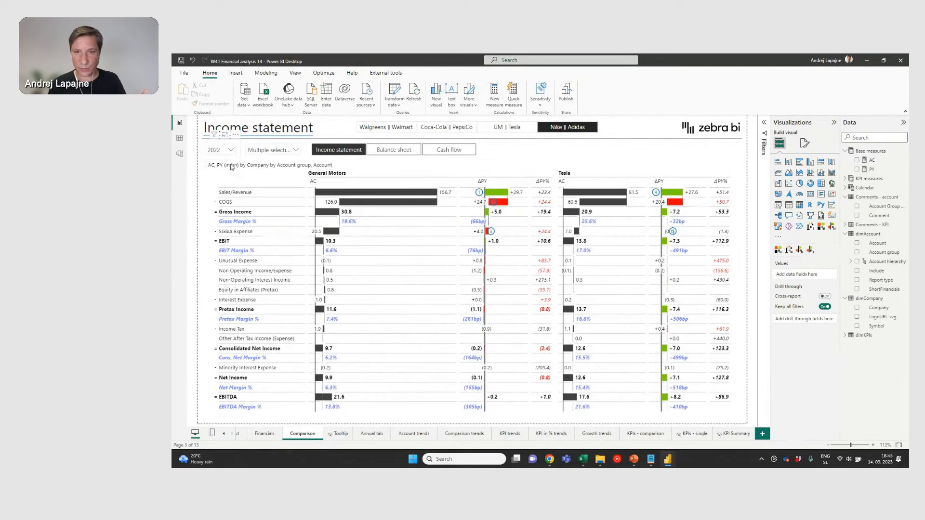
{"action": "mouse_move", "coordinate": [572, 249]}
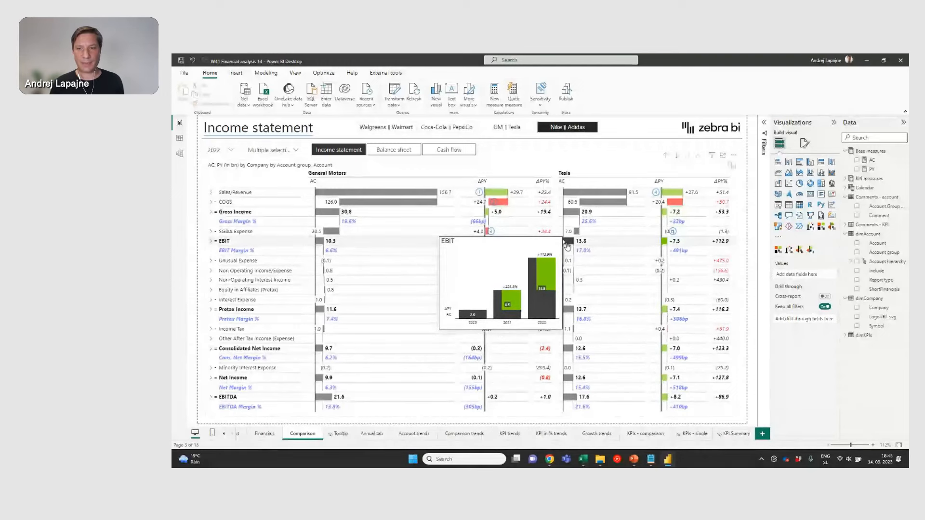
{"action": "mouse_move", "coordinate": [339, 248]}
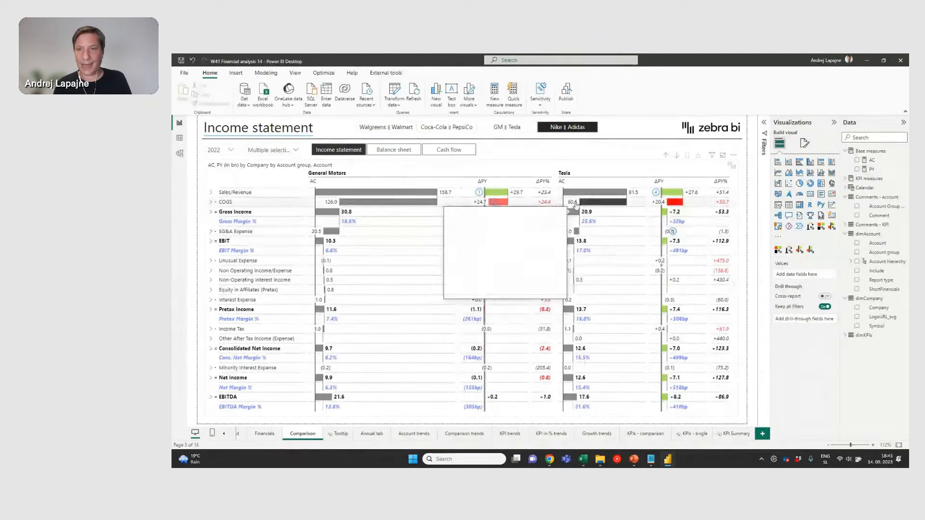
{"action": "mouse_move", "coordinate": [578, 201]}
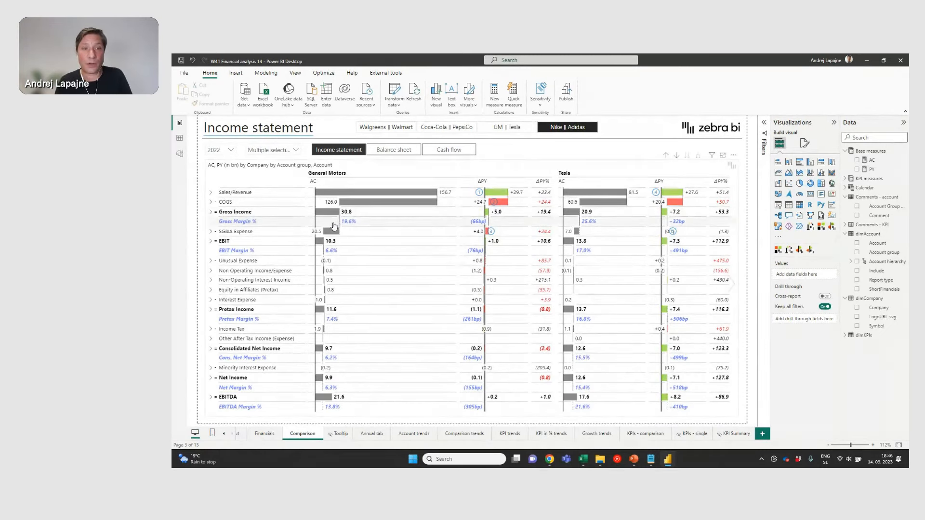
{"action": "mouse_move", "coordinate": [329, 231]}
{"action": "mouse_move", "coordinate": [336, 216]}
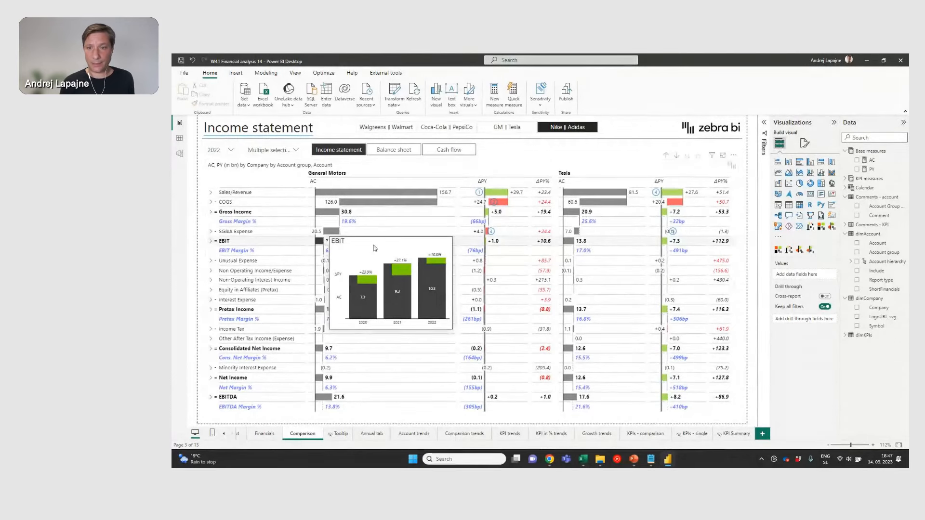
{"action": "mouse_move", "coordinate": [567, 247]}
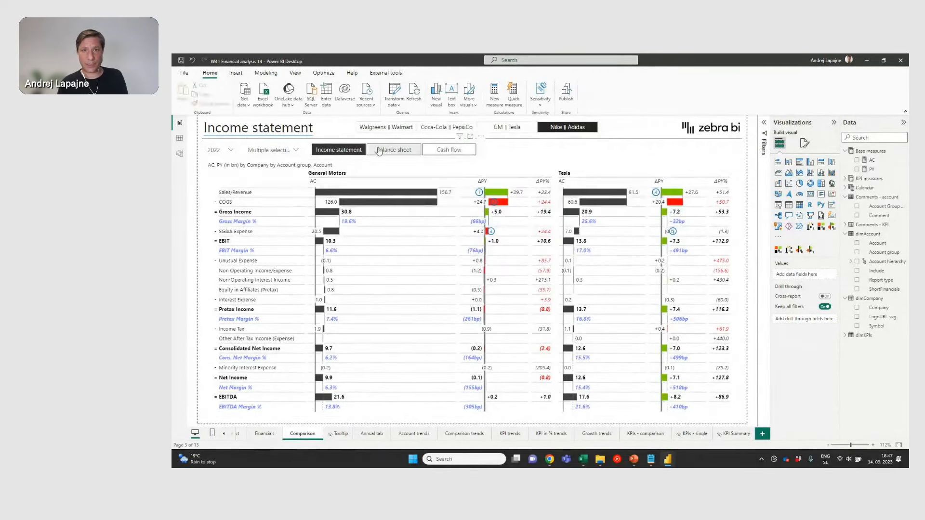
Step: Switch the comparison through the Coca-Cola | PepsiCo, Walgreens | Walmart and GM | Tesla pairs, checking the company filter's selection
{"action": "left_click", "coordinate": [428, 128]}
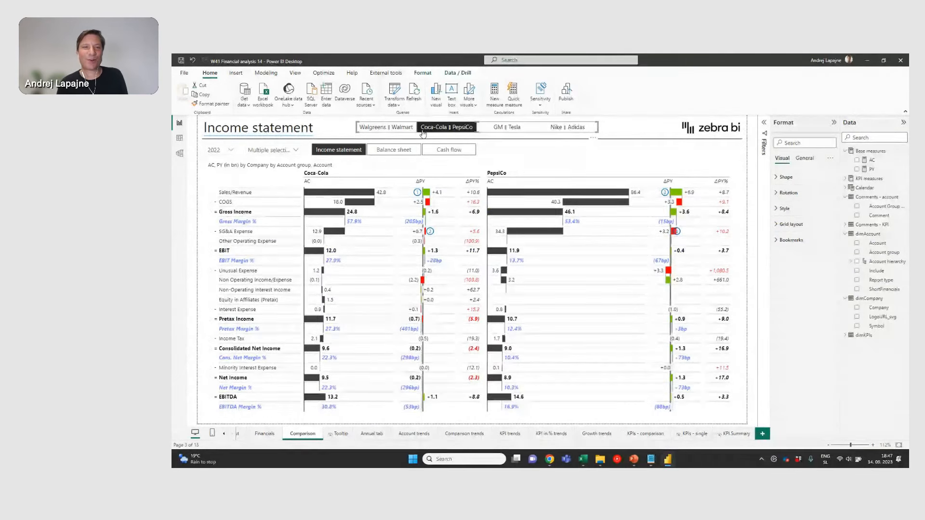
{"action": "left_click", "coordinate": [295, 151]}
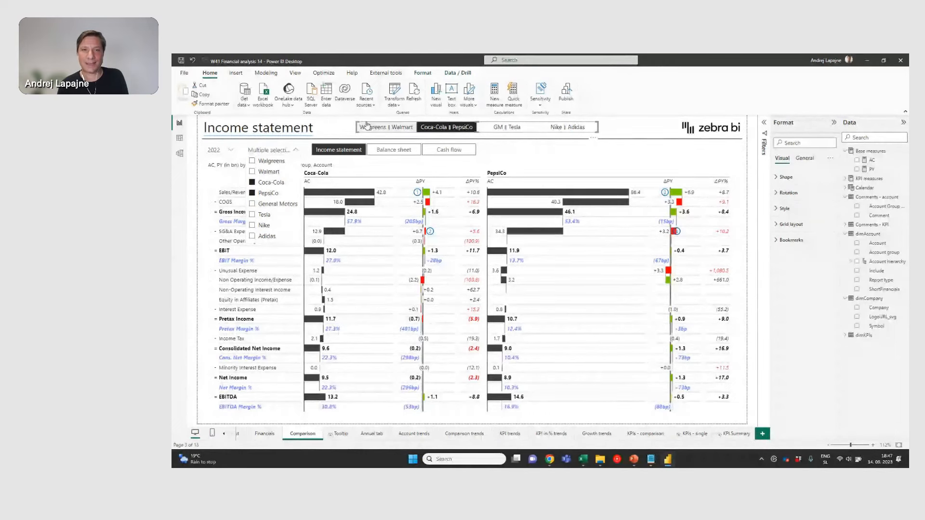
{"action": "left_click", "coordinate": [393, 127]}
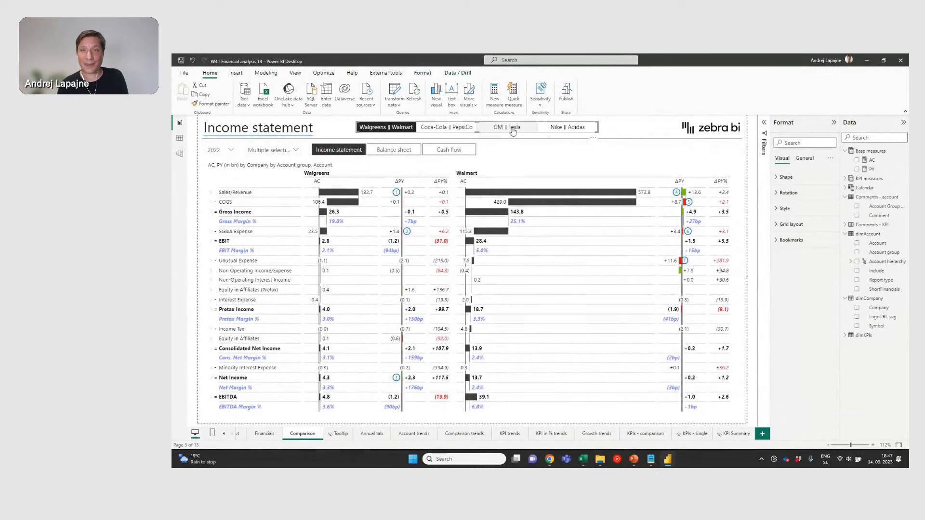
{"action": "left_click", "coordinate": [487, 130]}
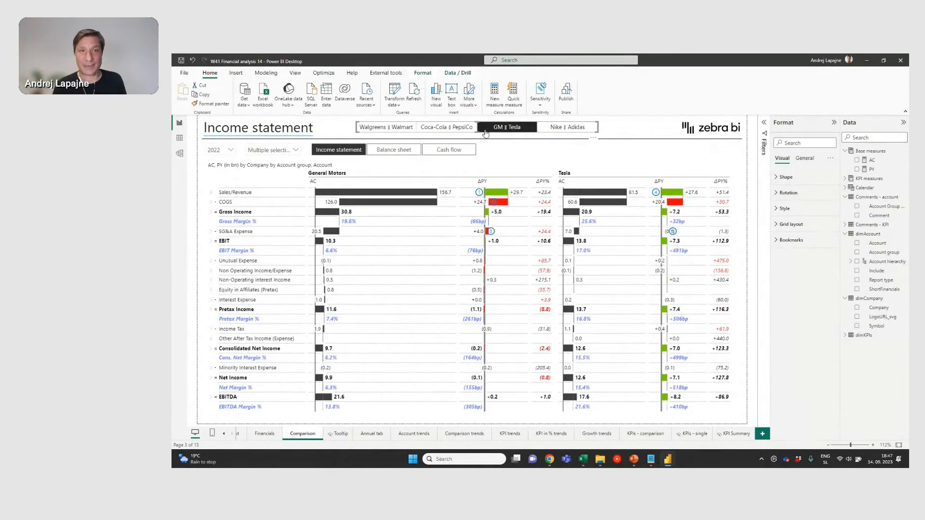
{"action": "left_click", "coordinate": [295, 150]}
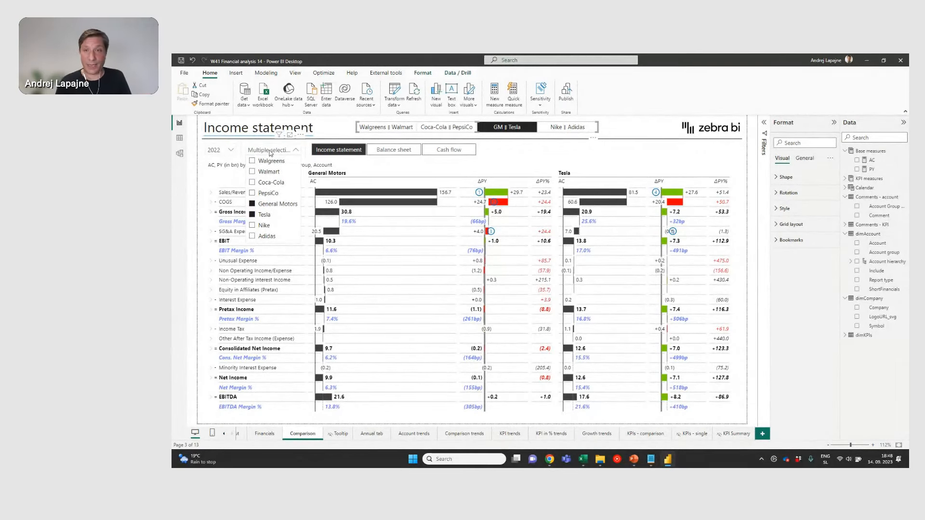
{"action": "left_click", "coordinate": [578, 149]}
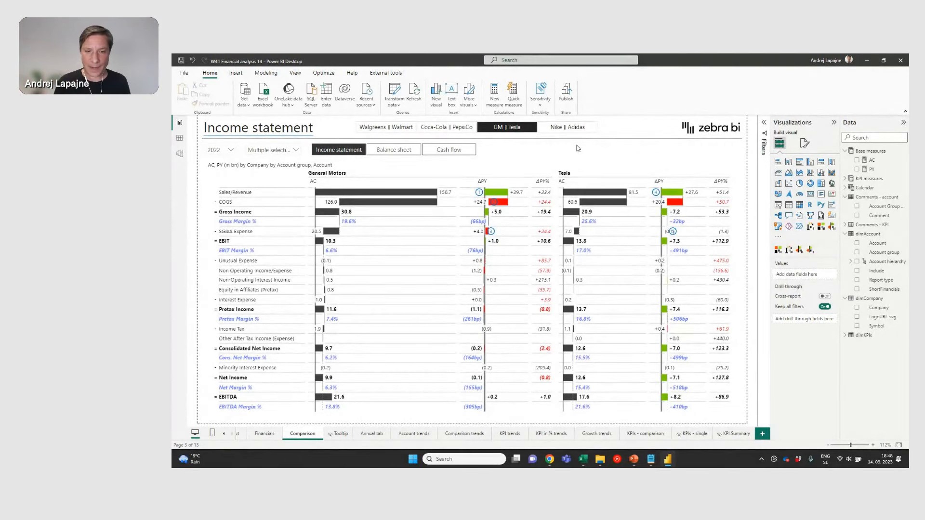
Step: Open the Annual tab page and show the income statement's ΔPY column as plain numbers instead of charts
{"action": "left_click", "coordinate": [360, 434]}
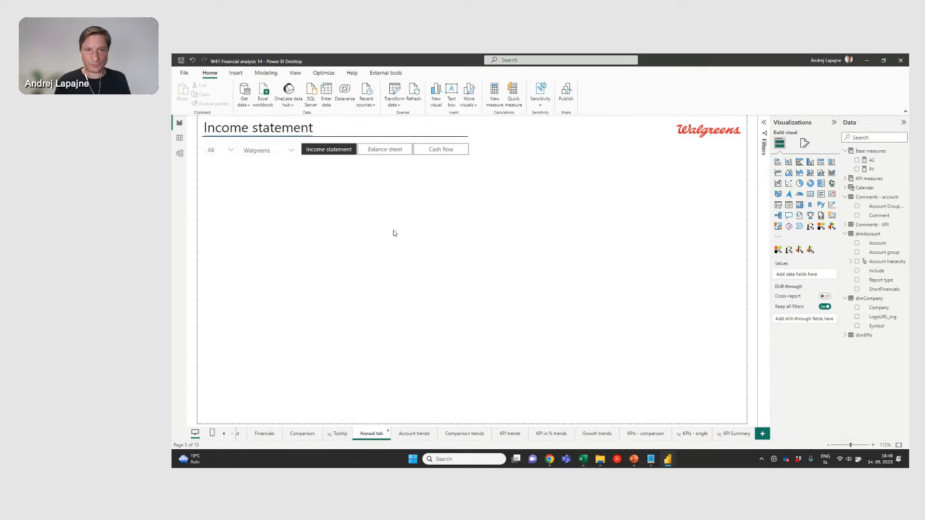
{"action": "left_click", "coordinate": [522, 163]}
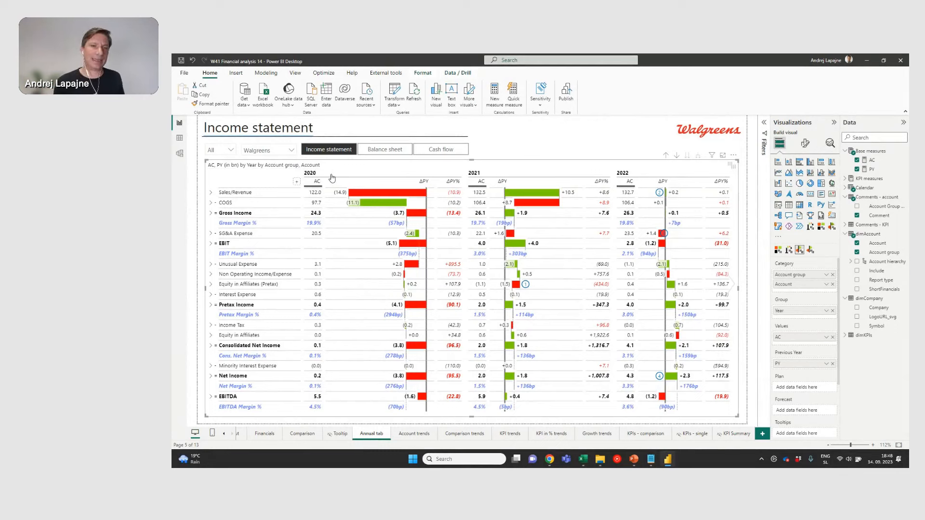
{"action": "left_click", "coordinate": [424, 182]}
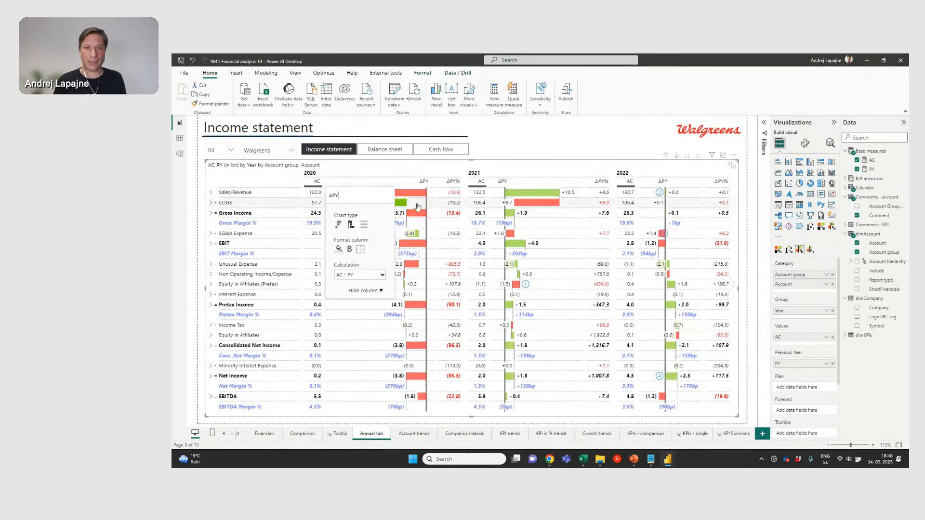
{"action": "left_click", "coordinate": [363, 225]}
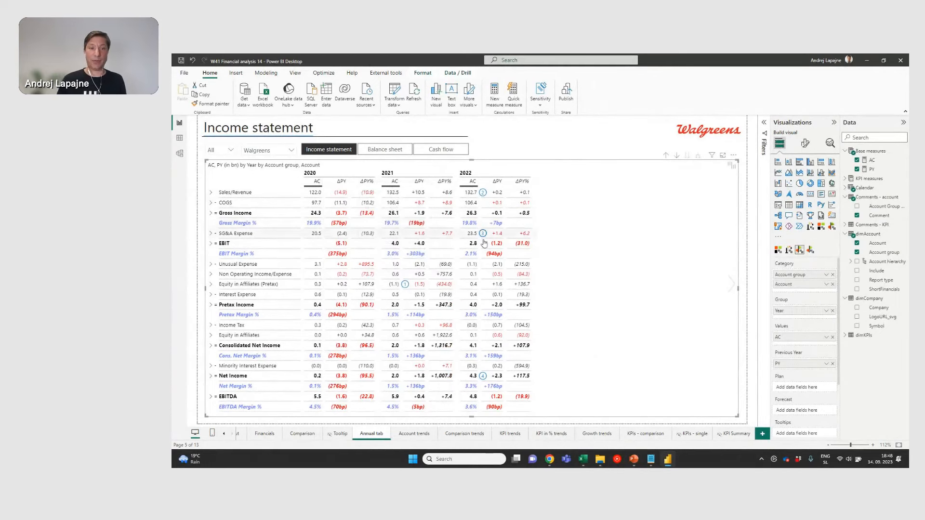
Step: Show the annual income statement's ΔPY column as variance bars and switch the company filter to Walmart
{"action": "left_click", "coordinate": [347, 182]}
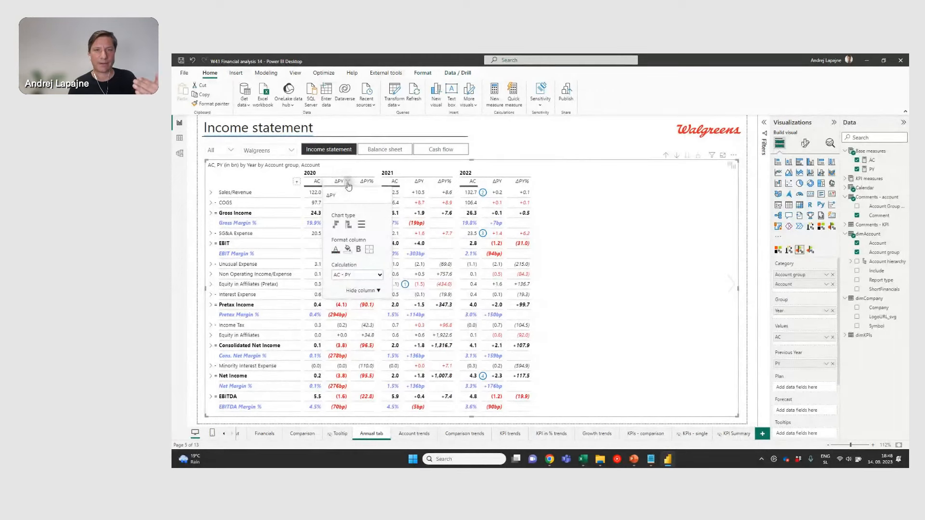
{"action": "left_click", "coordinate": [336, 225]}
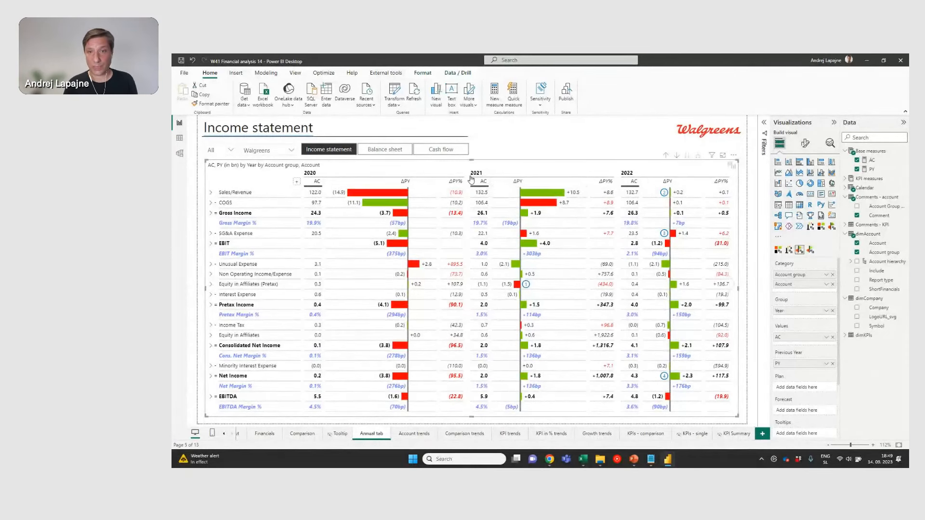
{"action": "mouse_move", "coordinate": [547, 197]}
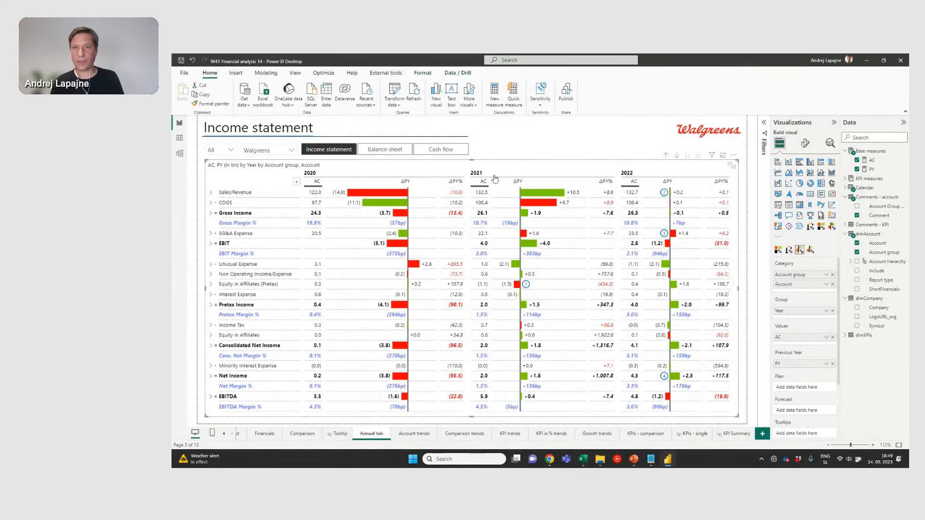
{"action": "mouse_move", "coordinate": [729, 195]}
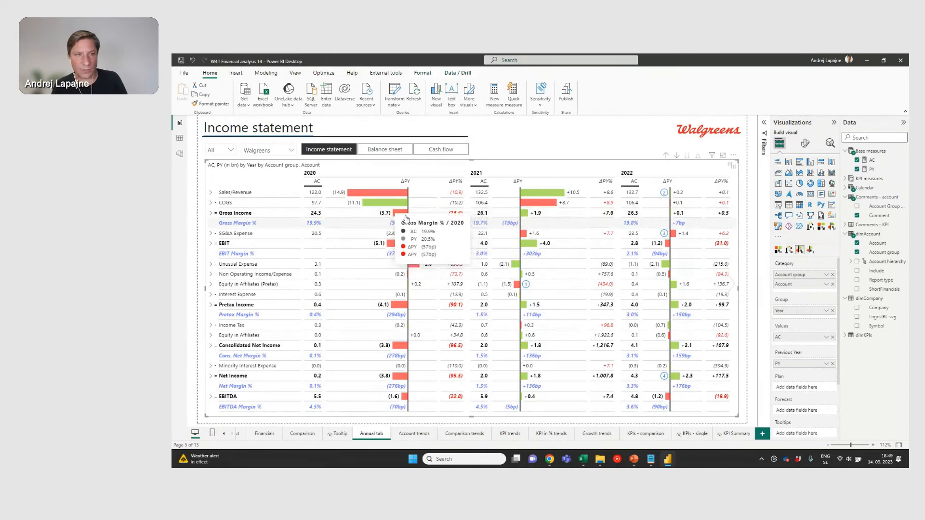
{"action": "left_click", "coordinate": [288, 151]}
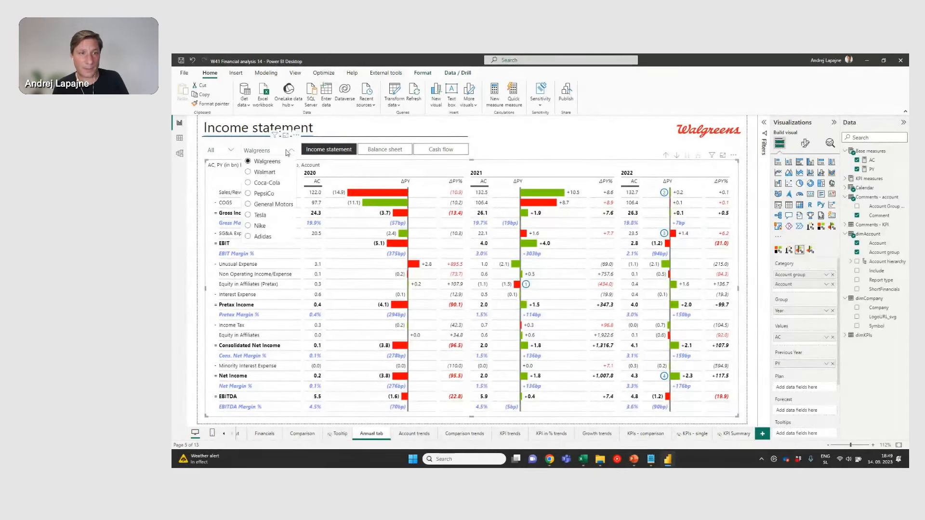
{"action": "left_click", "coordinate": [265, 176]}
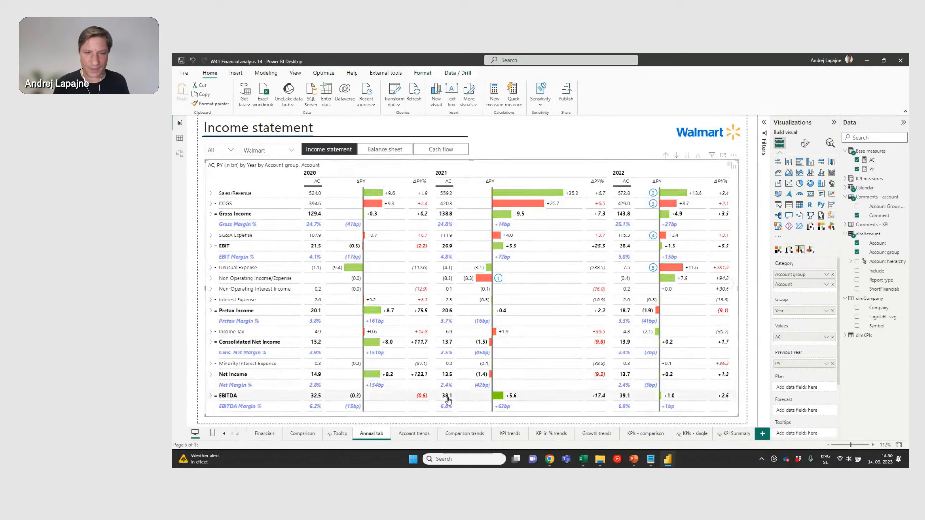
Step: Open the Account trends page, check Tesla's statement and trend charts, and switch the company filter to General Motors
{"action": "left_click", "coordinate": [414, 434]}
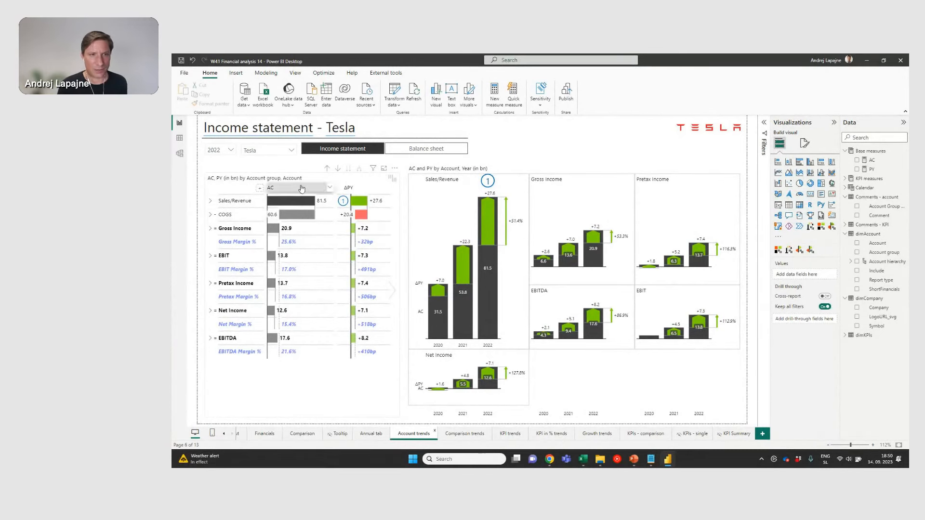
{"action": "mouse_move", "coordinate": [313, 276]}
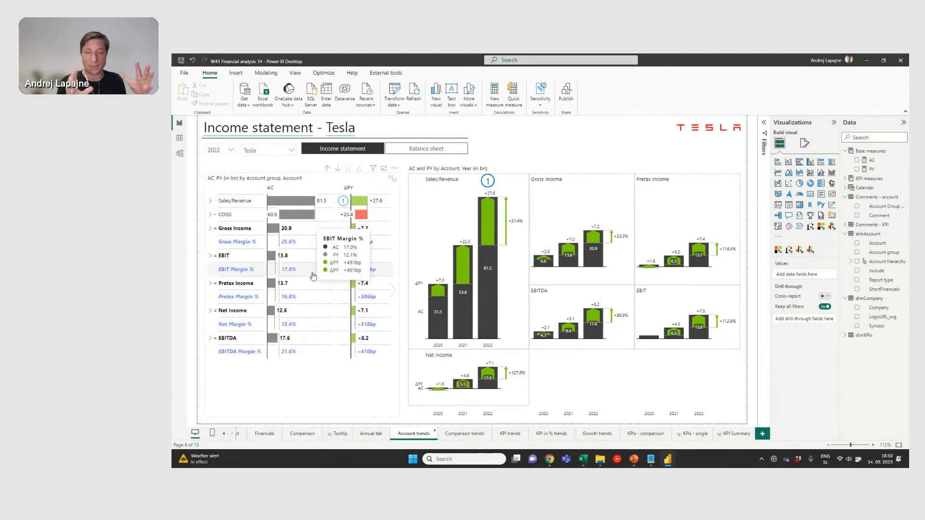
{"action": "left_click", "coordinate": [324, 183]}
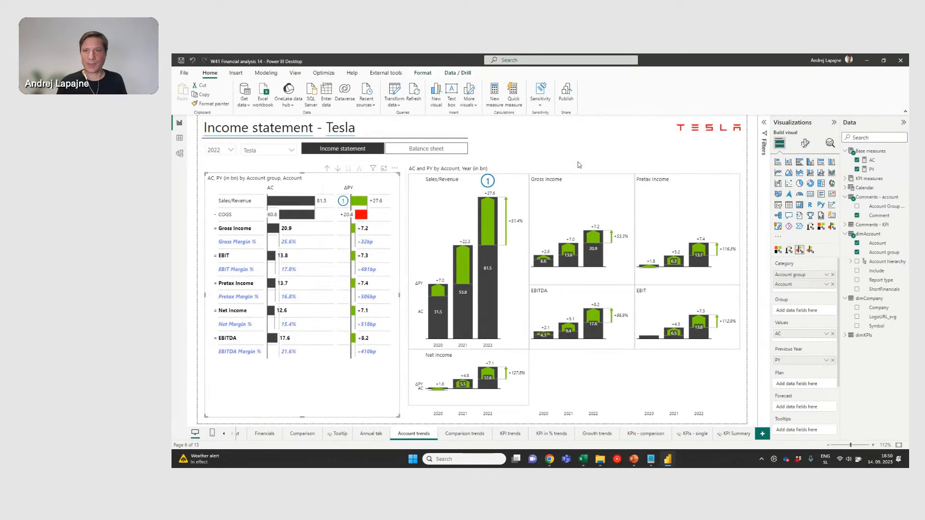
{"action": "left_click", "coordinate": [581, 174]}
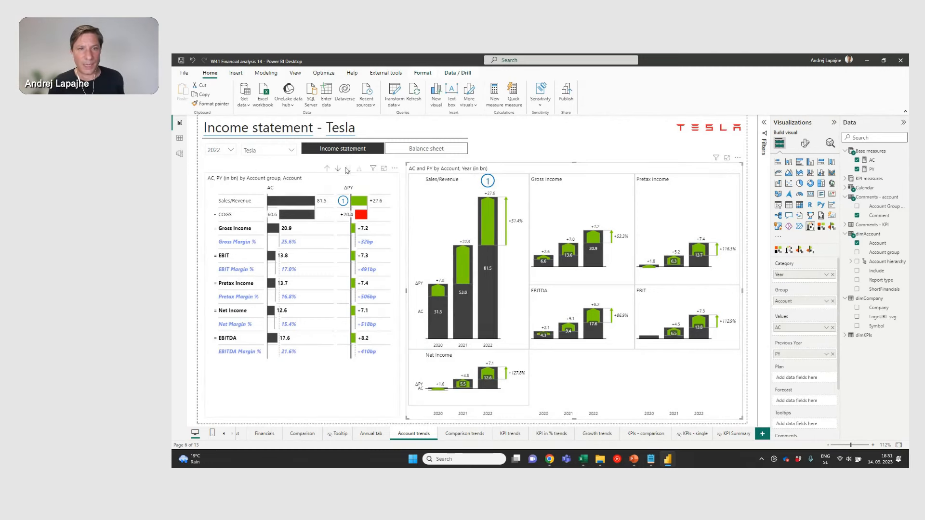
{"action": "left_click", "coordinate": [293, 152]}
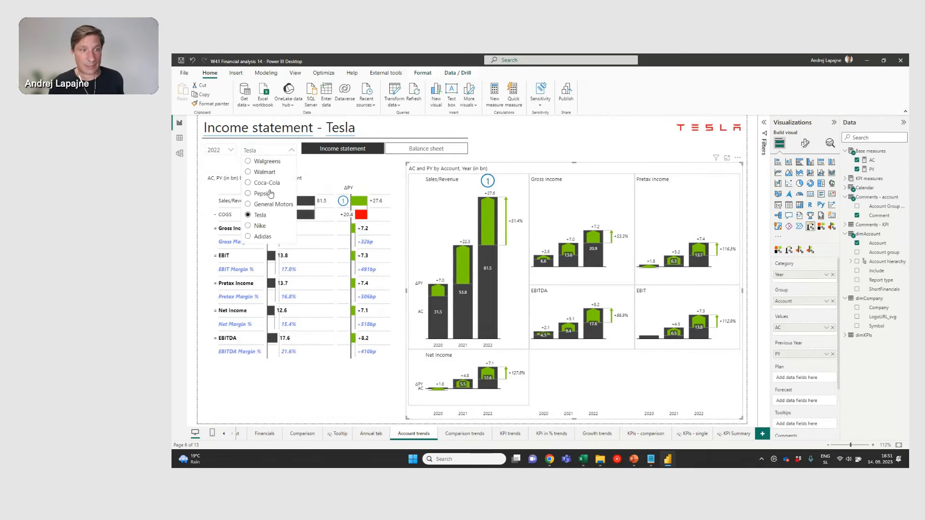
{"action": "left_click", "coordinate": [270, 206]}
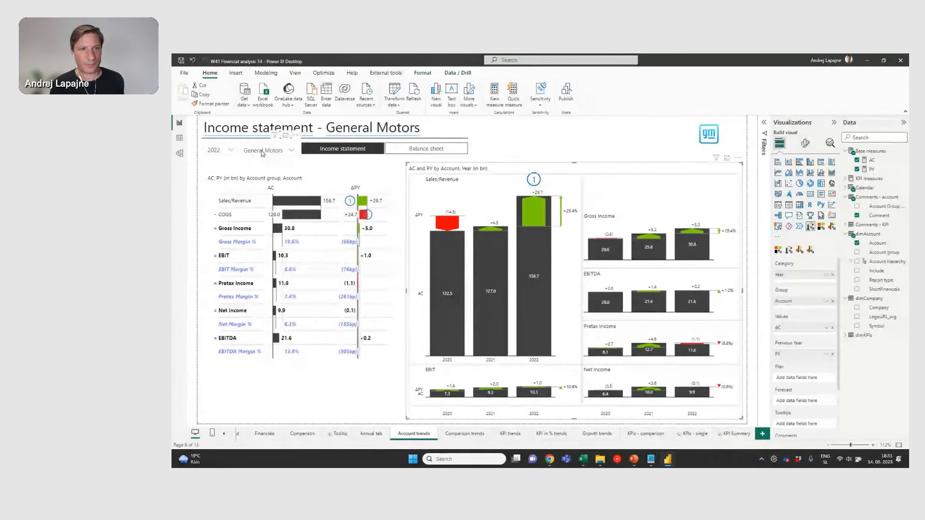
Step: Enlarge the Net Income small multiple, browse through the other account charts to EBITDA, and close the enlarged view
{"action": "mouse_move", "coordinate": [444, 234]}
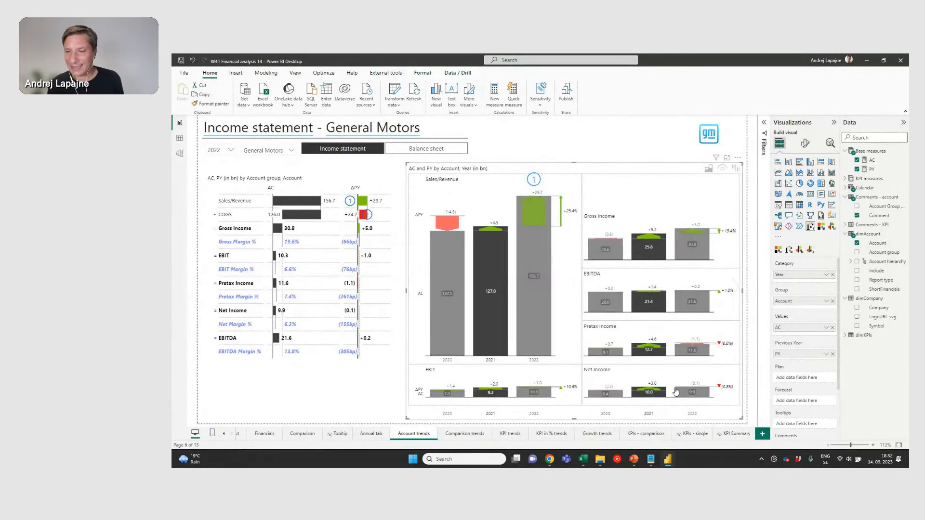
{"action": "left_click", "coordinate": [593, 374]}
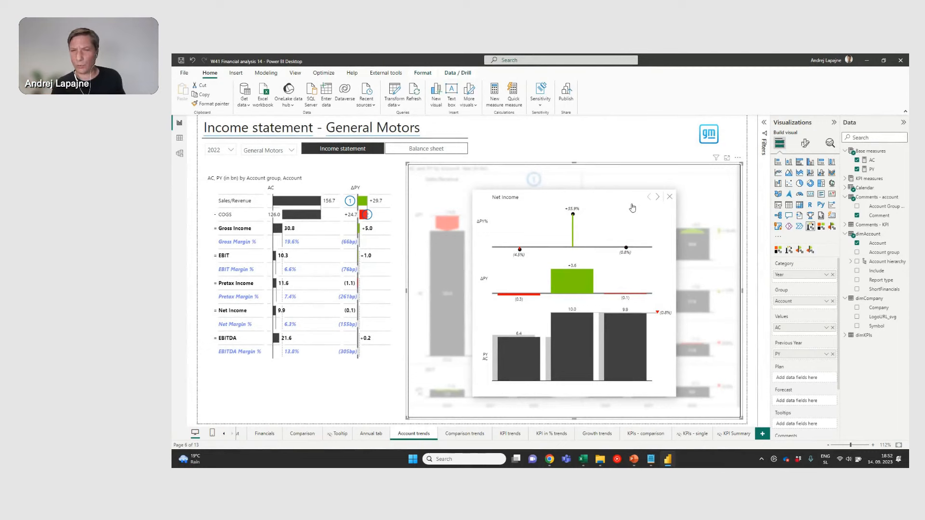
{"action": "left_click", "coordinate": [659, 200]}
{"action": "left_click", "coordinate": [659, 199]}
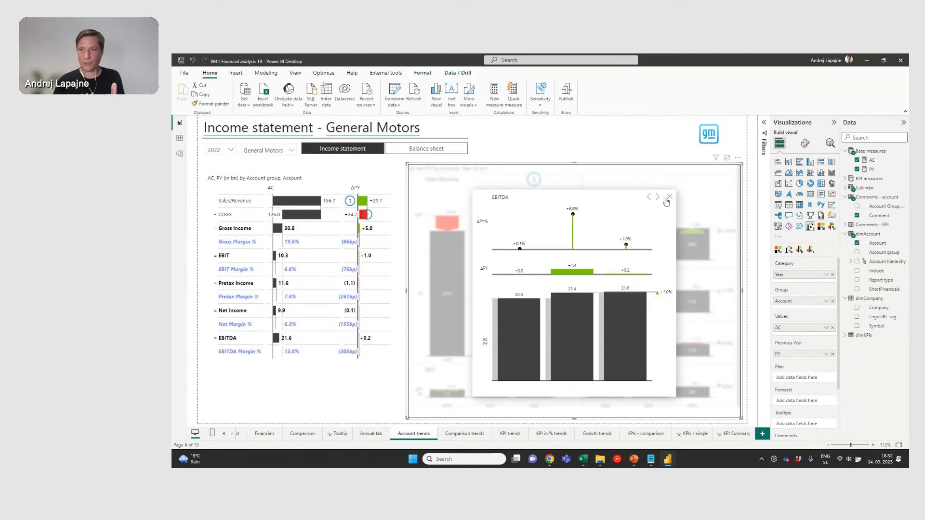
{"action": "left_click", "coordinate": [670, 198]}
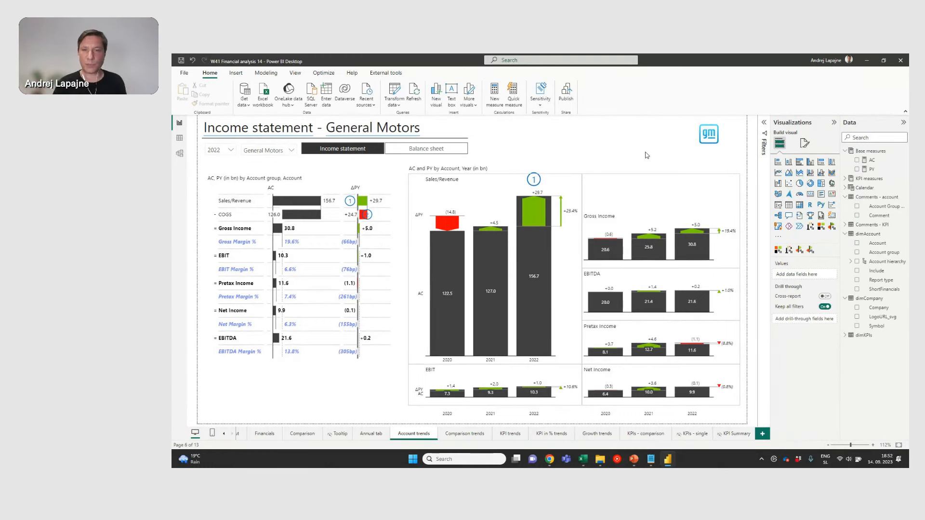
Step: Remove the Account field from the trend chart's Group and shrink the chart toward its lower-right corner
{"action": "left_click", "coordinate": [641, 173]}
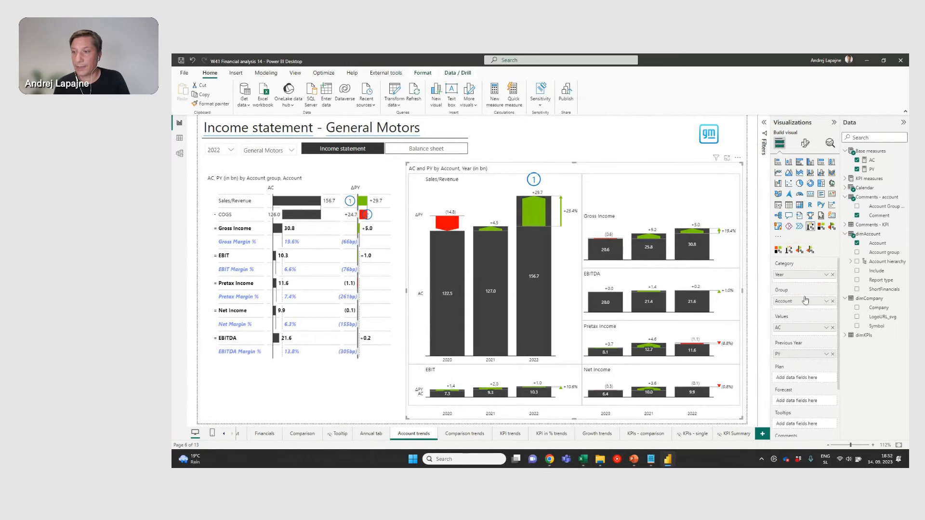
{"action": "left_click", "coordinate": [833, 301]}
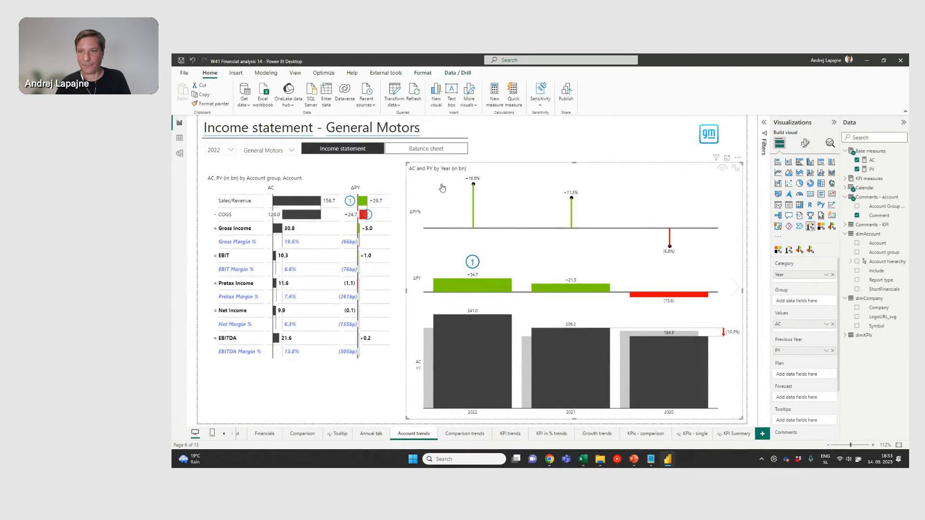
{"action": "left_click_drag", "start_coordinate": [406, 163], "coordinate": [599, 294]}
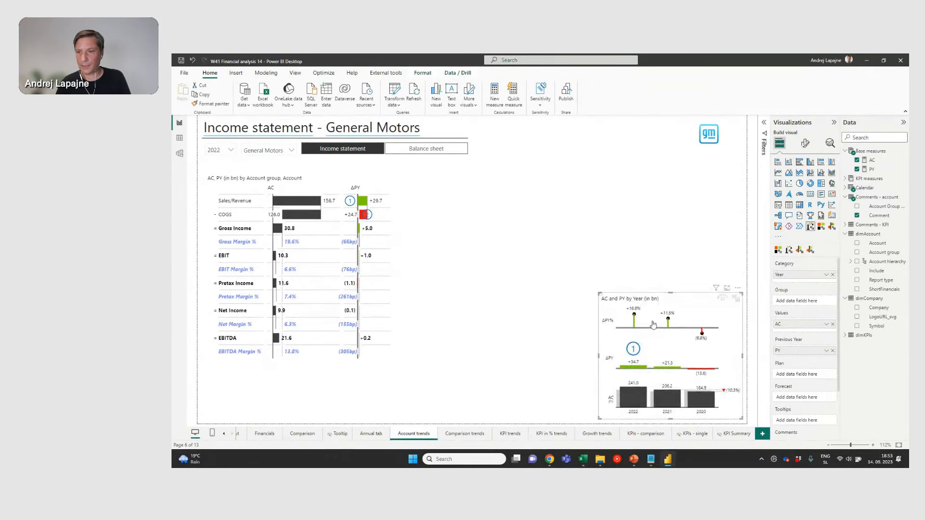
Step: Cycle the shrunken trend chart through its chart types to the filled area chart and enlarge it beside the statement table
{"action": "left_click", "coordinate": [736, 353]}
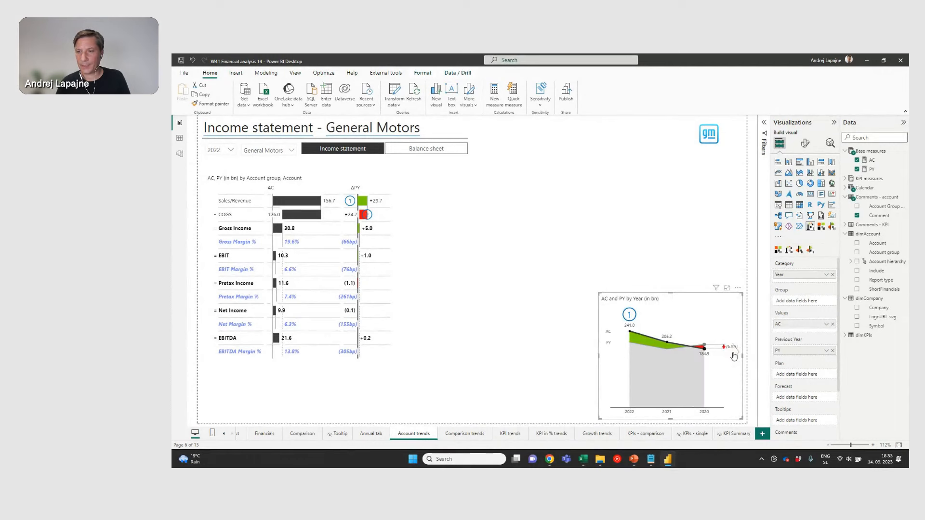
{"action": "left_click", "coordinate": [735, 354]}
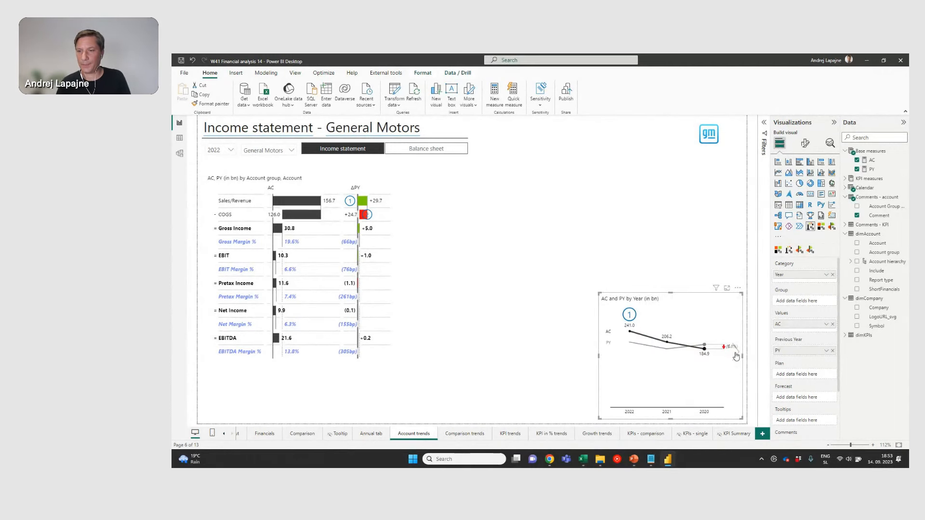
{"action": "left_click", "coordinate": [736, 355]}
{"action": "left_click", "coordinate": [736, 354]}
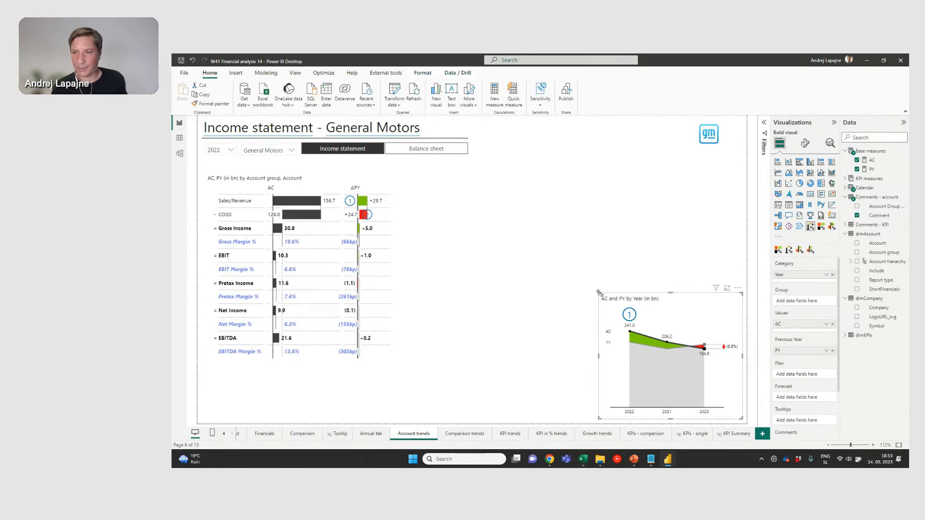
{"action": "left_click_drag", "start_coordinate": [600, 292], "coordinate": [411, 174]}
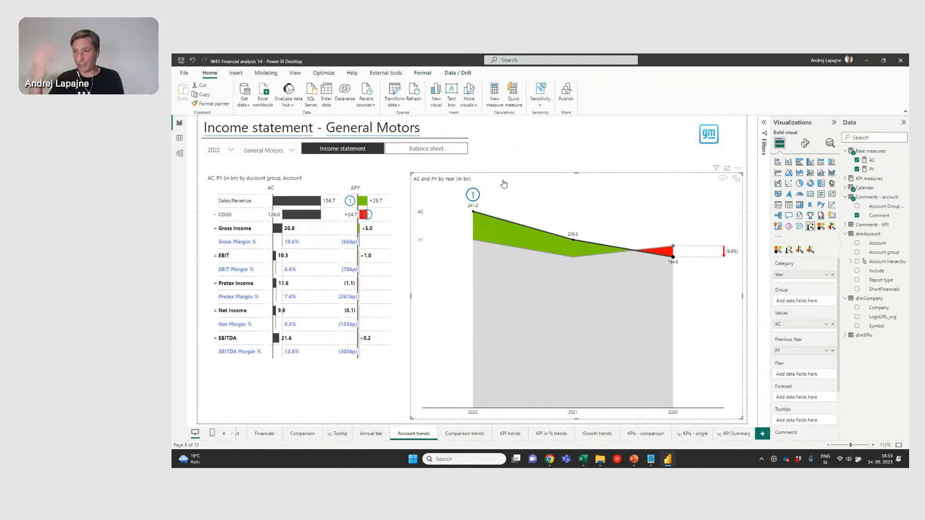
{"action": "mouse_move", "coordinate": [496, 202]}
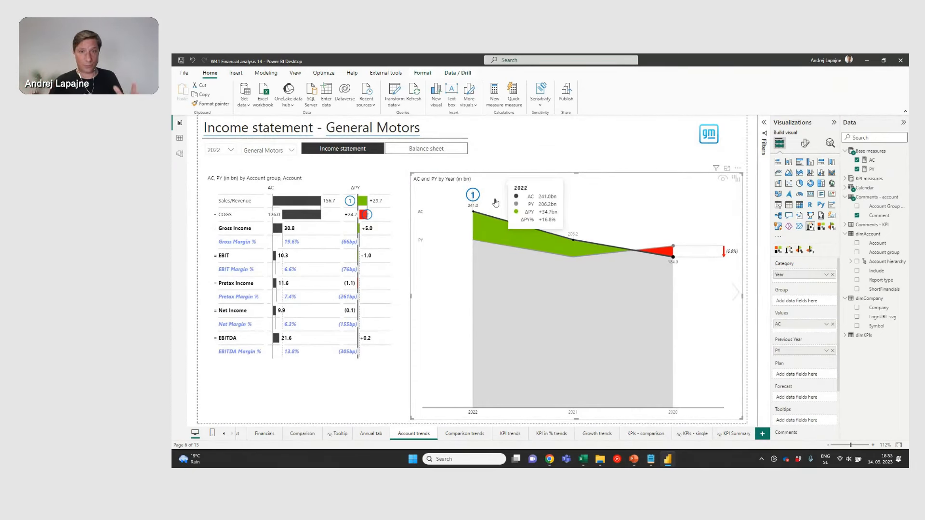
Step: Try grouping the trend chart by the KPI field from dimKPIs, and remove that field again
{"action": "left_click", "coordinate": [844, 180]}
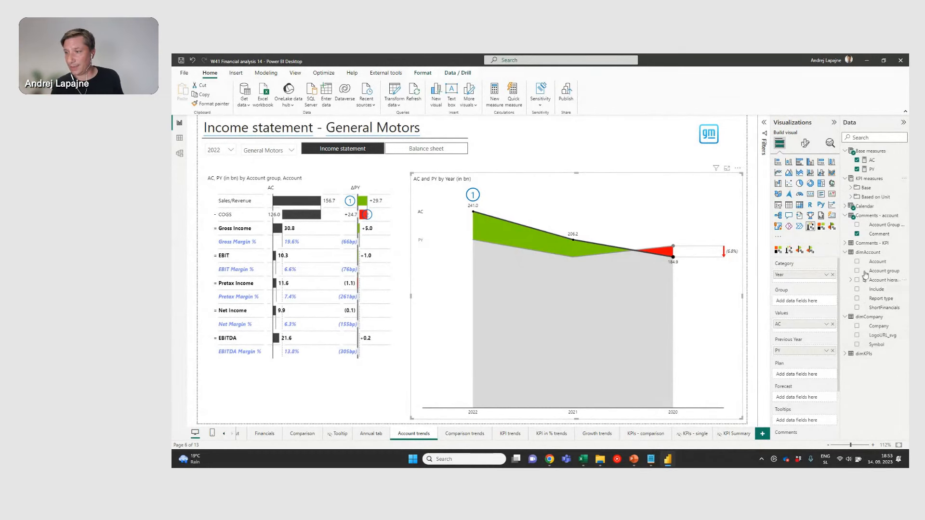
{"action": "left_click", "coordinate": [845, 354]}
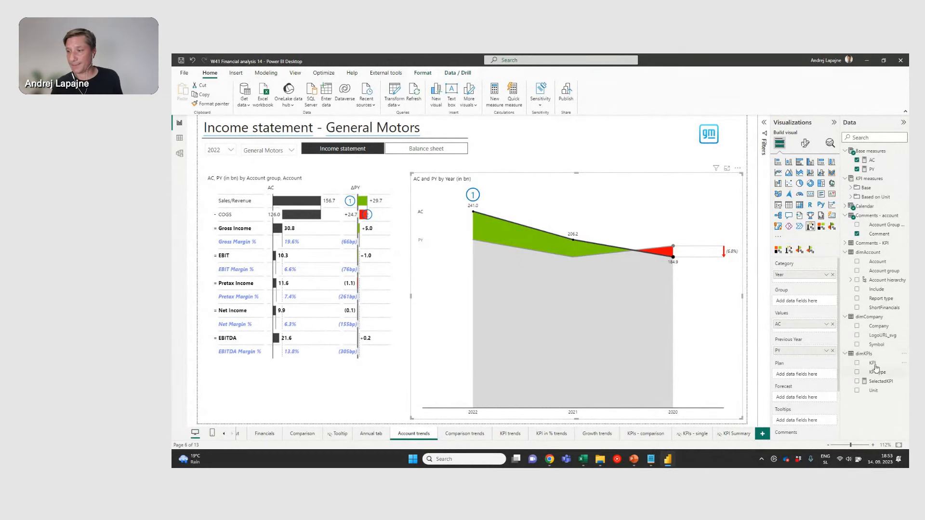
{"action": "left_click_drag", "start_coordinate": [875, 366], "coordinate": [810, 303]}
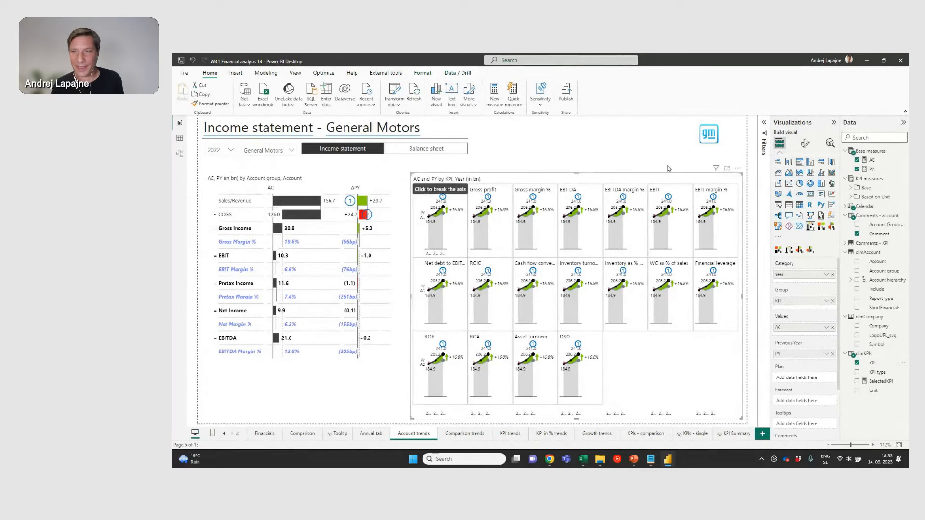
{"action": "left_click", "coordinate": [833, 301]}
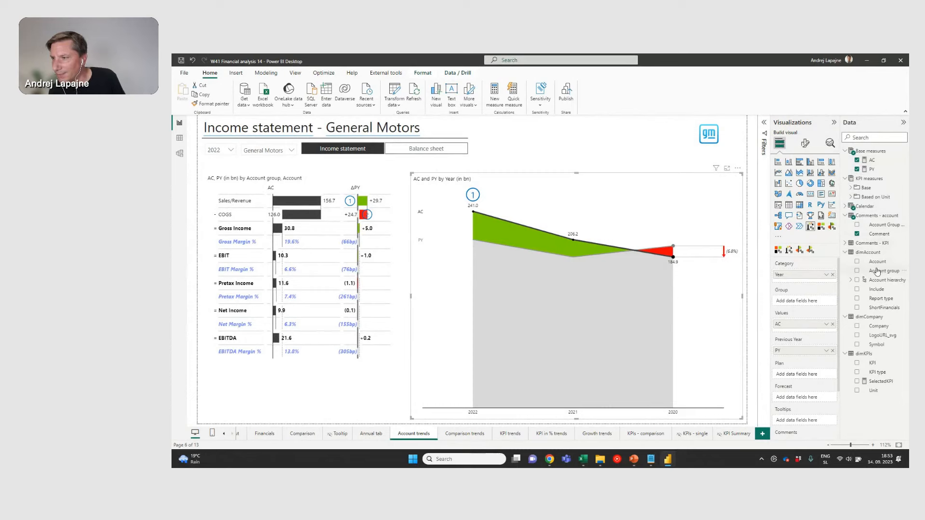
Step: Group the area trend chart by the Account group field from dimAccount
{"action": "left_click_drag", "start_coordinate": [880, 271], "coordinate": [810, 299]}
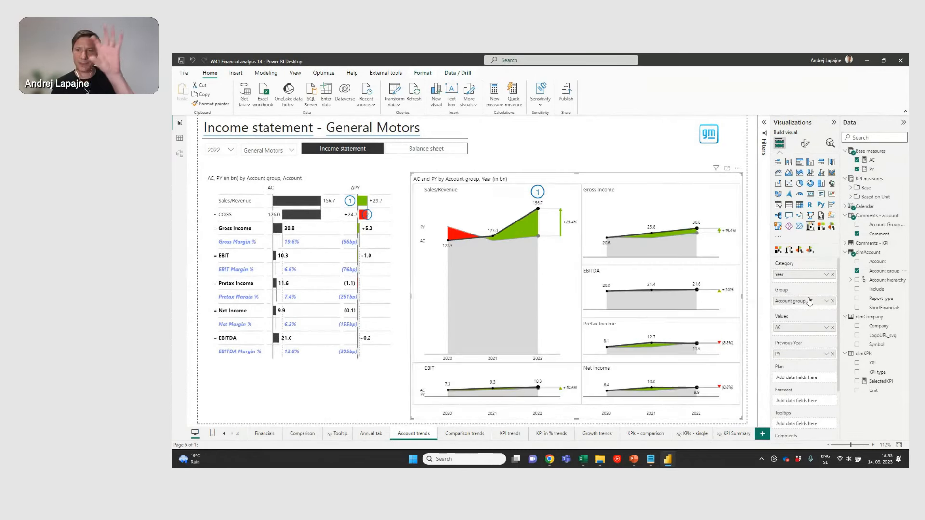
{"action": "left_click", "coordinate": [597, 158]}
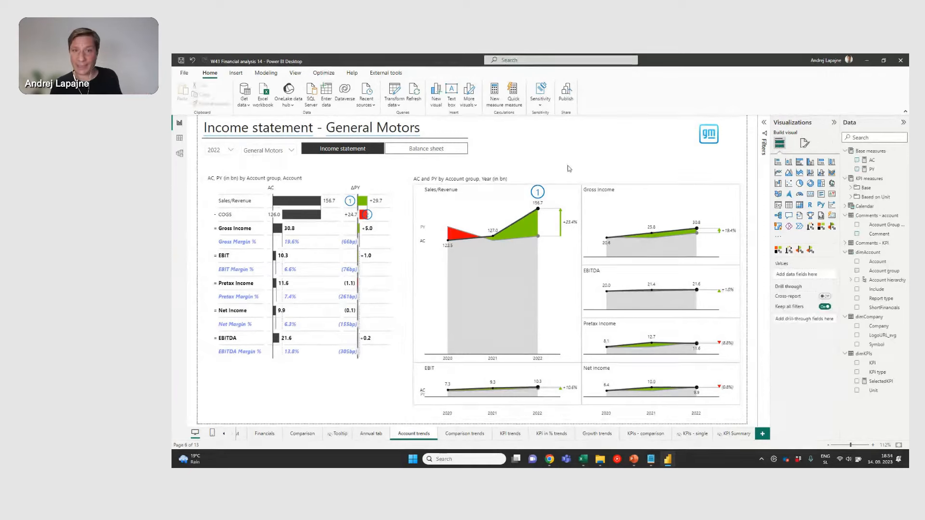
Step: Filter the Account trends page to Tesla and then to Coca-Cola, inspecting the Coca-Cola sales trend
{"action": "left_click", "coordinate": [292, 151]}
{"action": "left_click", "coordinate": [265, 214]}
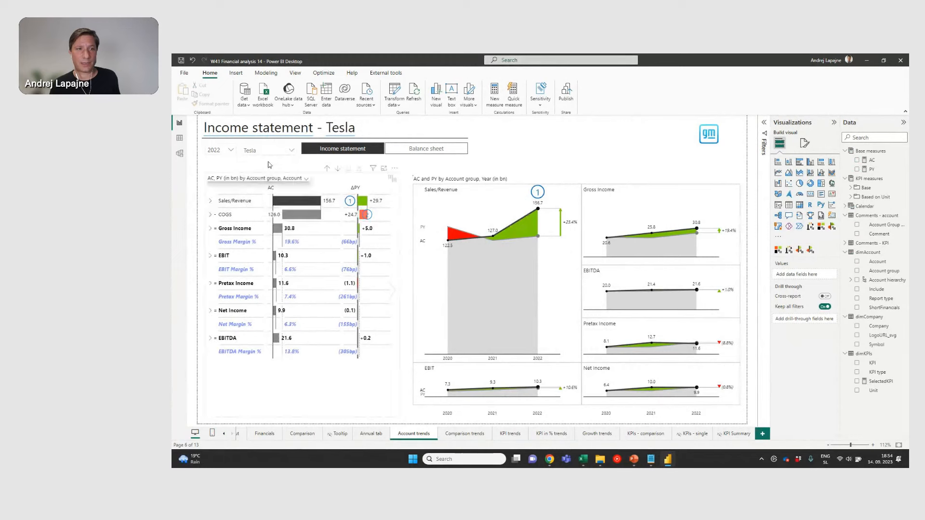
{"action": "left_click", "coordinate": [277, 149]}
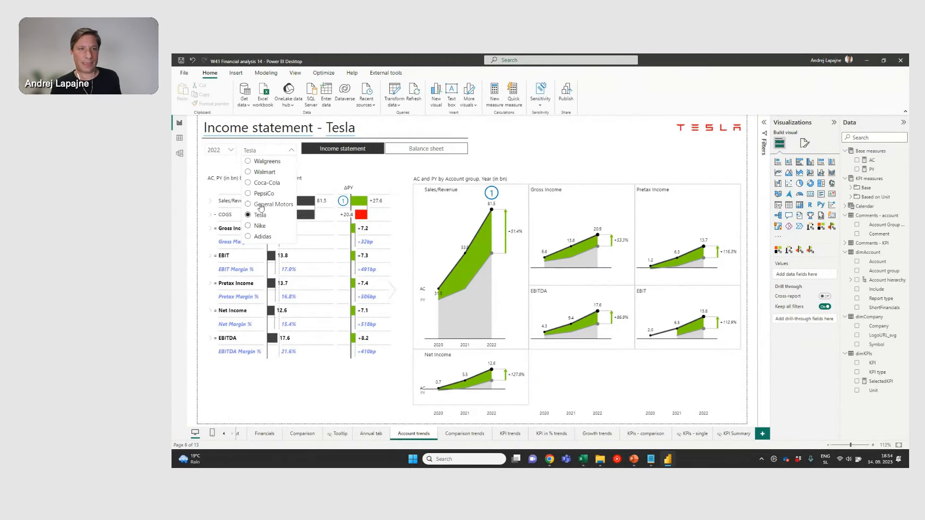
{"action": "left_click", "coordinate": [264, 183]}
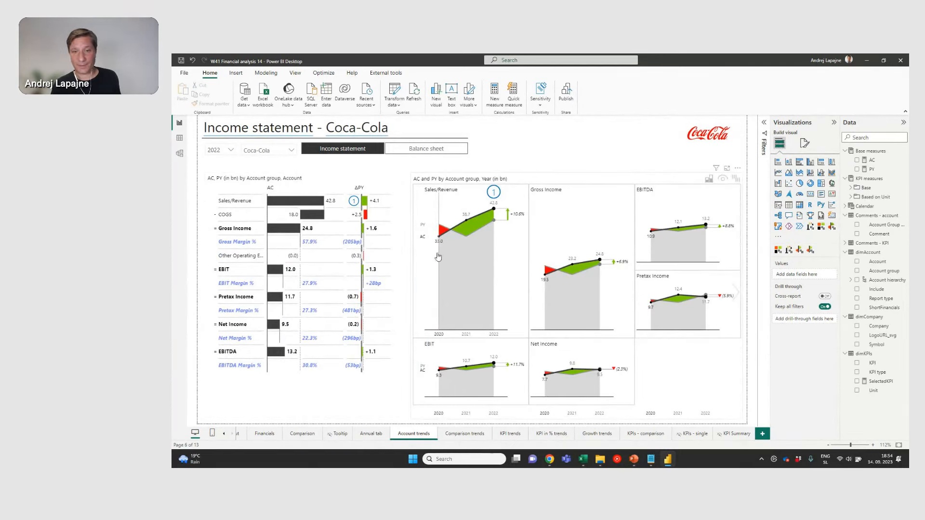
{"action": "mouse_move", "coordinate": [436, 244]}
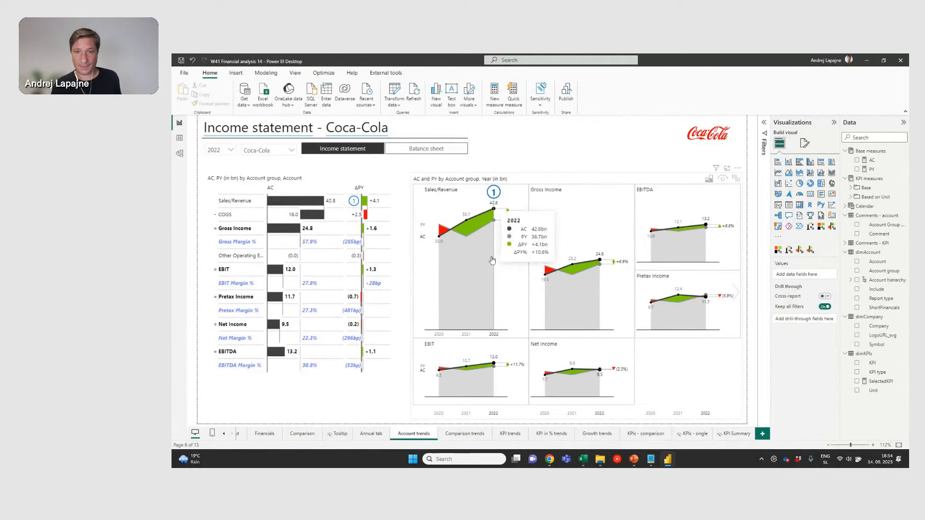
Step: Filter the Account trends income statement to PepsiCo
{"action": "left_click", "coordinate": [292, 153]}
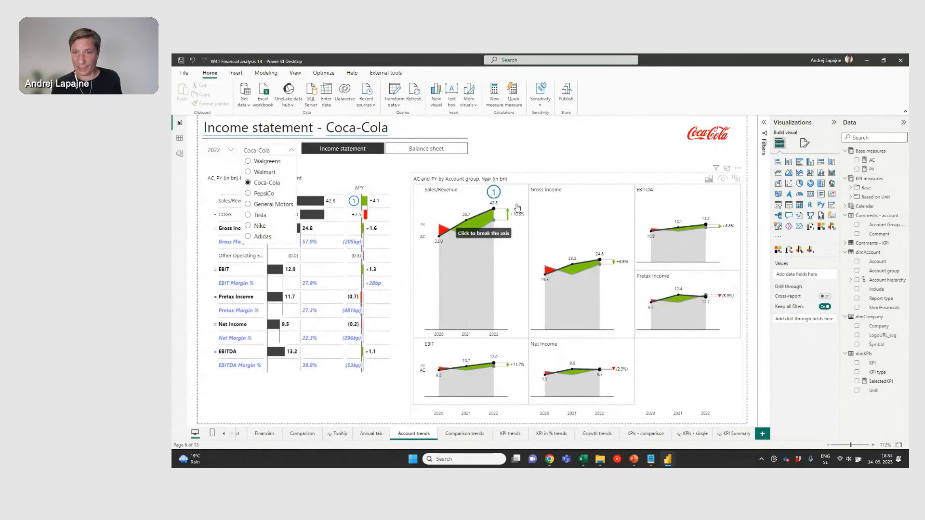
{"action": "mouse_move", "coordinate": [496, 226]}
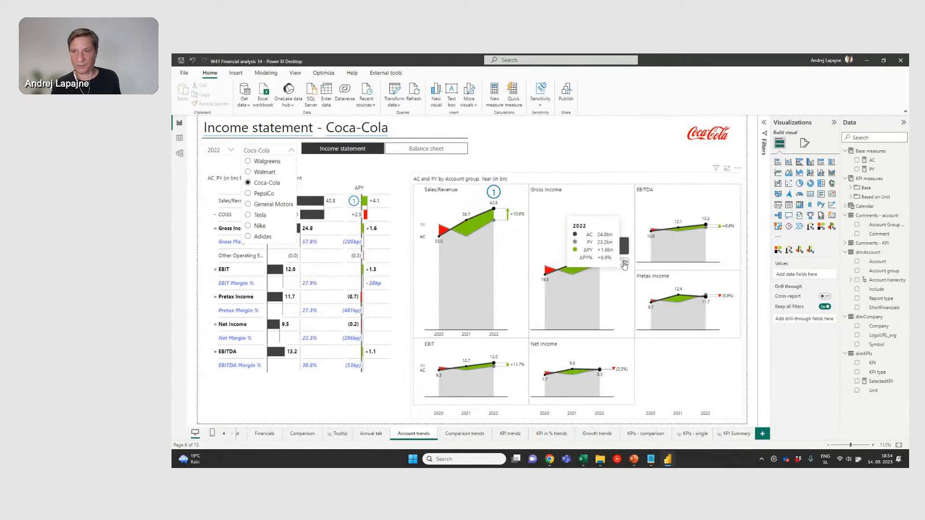
{"action": "left_click", "coordinate": [263, 193]}
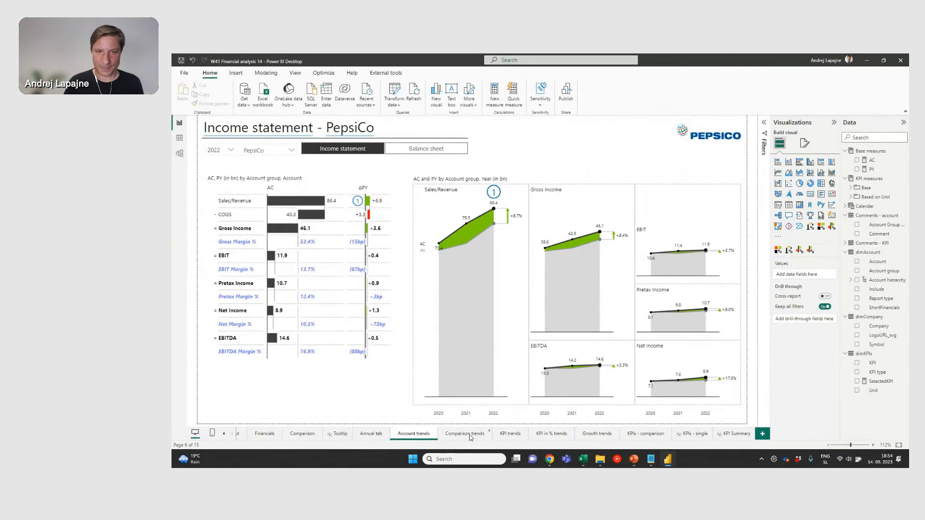
Step: Compare the group fields of the trend charts on the Comparison trends and Account trends pages, ending on Comparison trends
{"action": "left_click", "coordinate": [451, 436]}
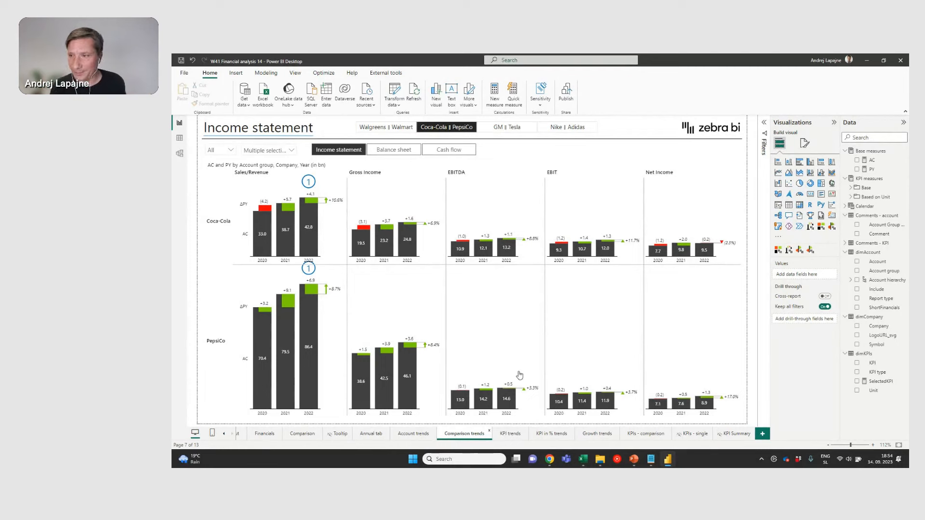
{"action": "left_click", "coordinate": [548, 166]}
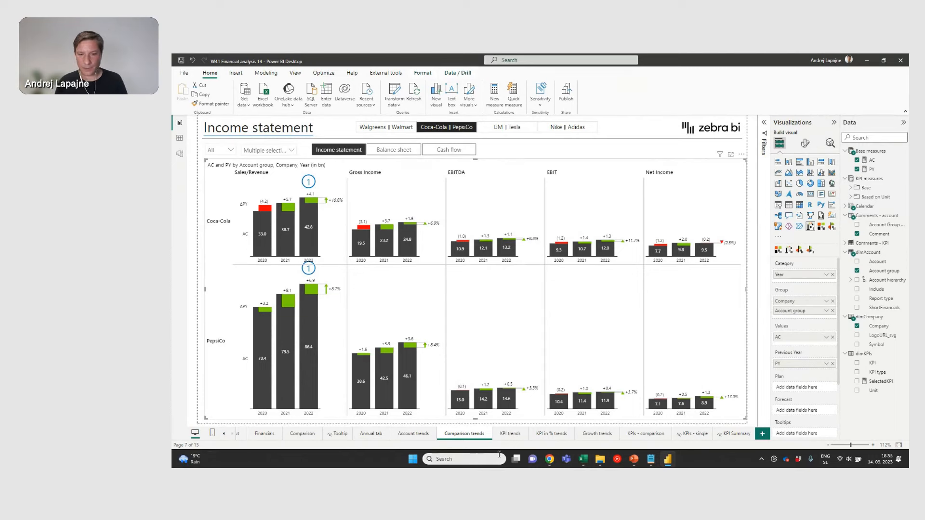
{"action": "left_click", "coordinate": [413, 434]}
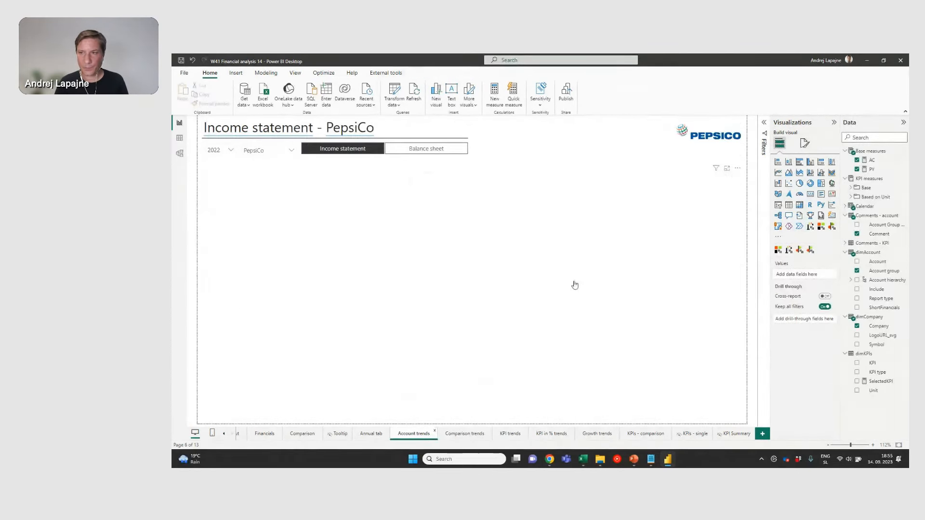
{"action": "left_click", "coordinate": [602, 183]}
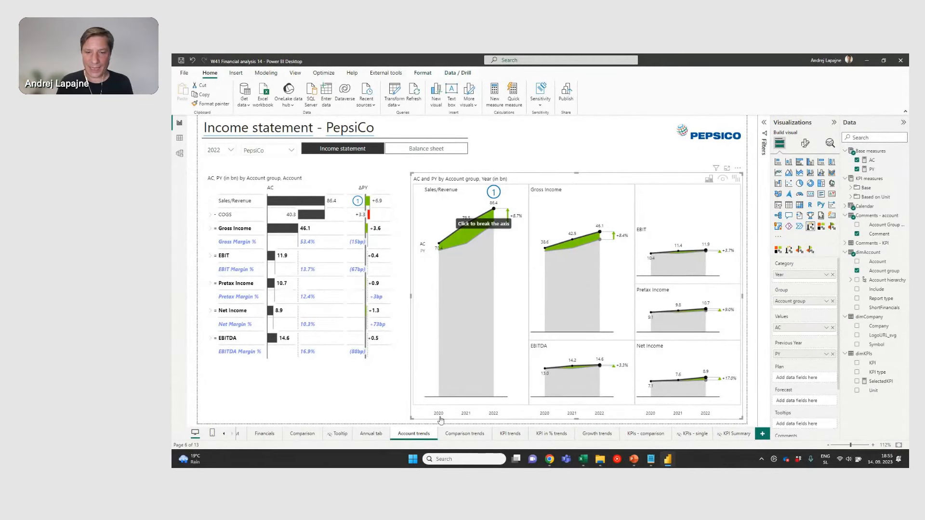
{"action": "left_click", "coordinate": [465, 433]}
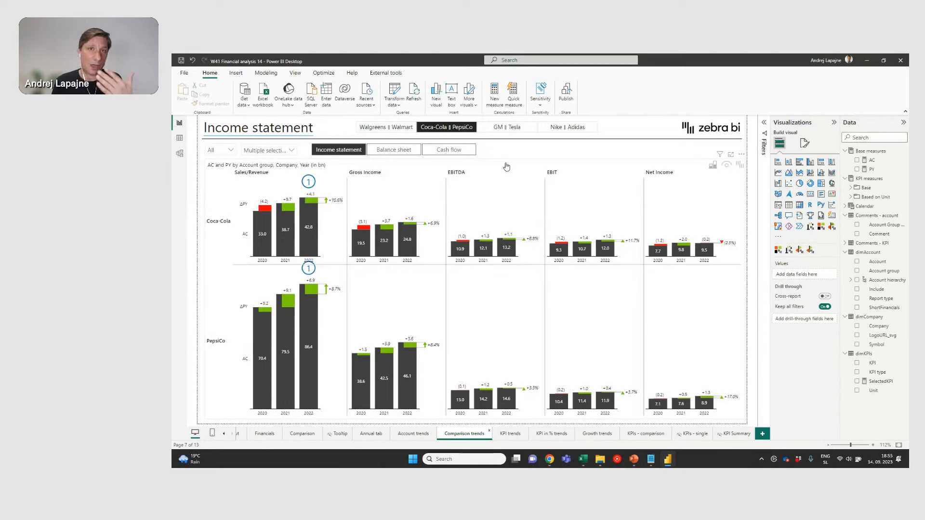
Step: Highlight the 2022 columns across the Coca-Cola and PepsiCo small multiples, clear the highlight, and inspect the sales comment markers
{"action": "left_click", "coordinate": [644, 164]}
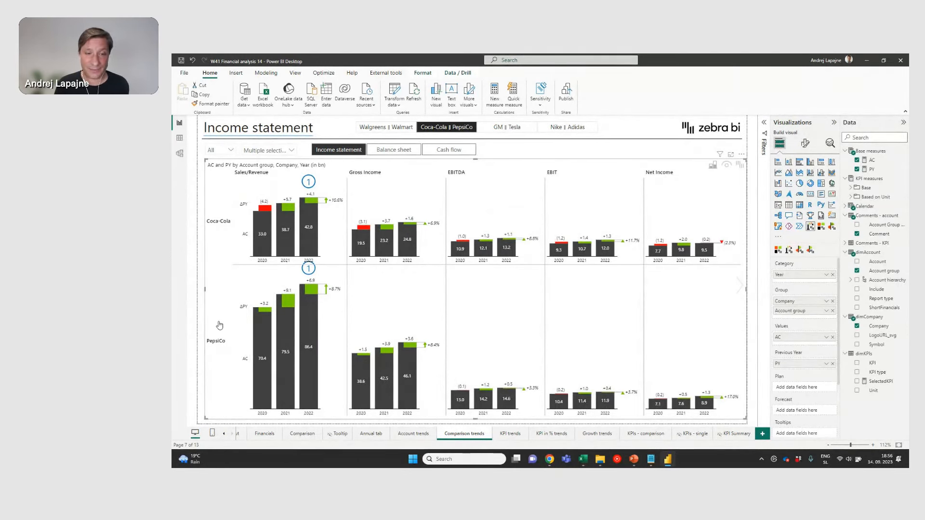
{"action": "left_click", "coordinate": [308, 343]}
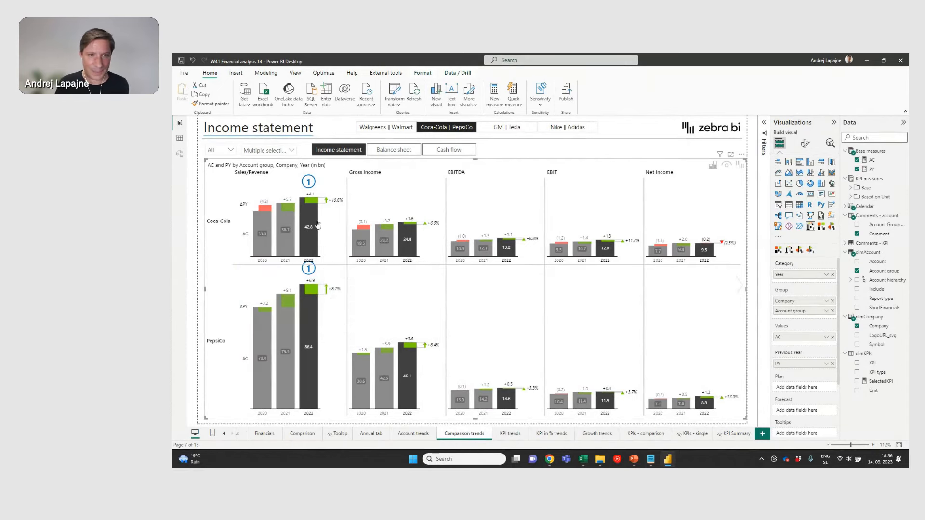
{"action": "left_click", "coordinate": [393, 190]}
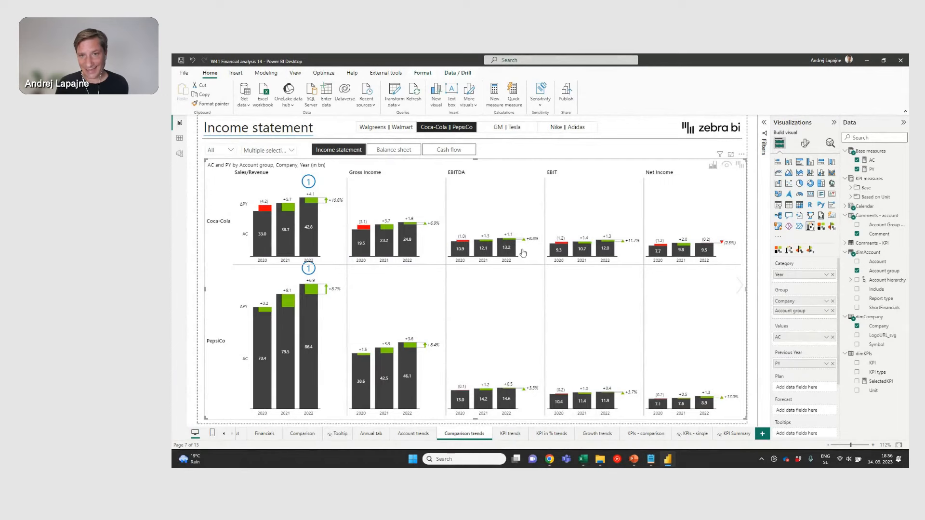
{"action": "mouse_move", "coordinate": [520, 397]}
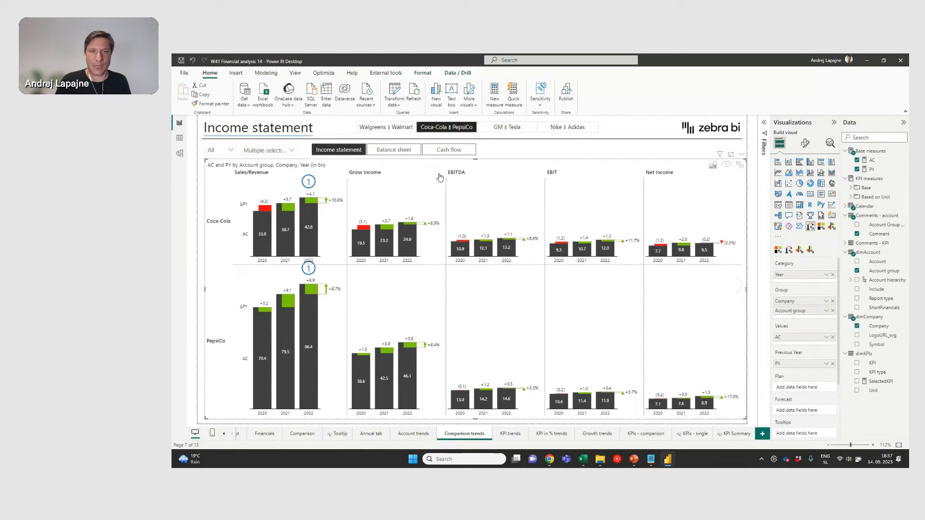
{"action": "mouse_move", "coordinate": [310, 180]}
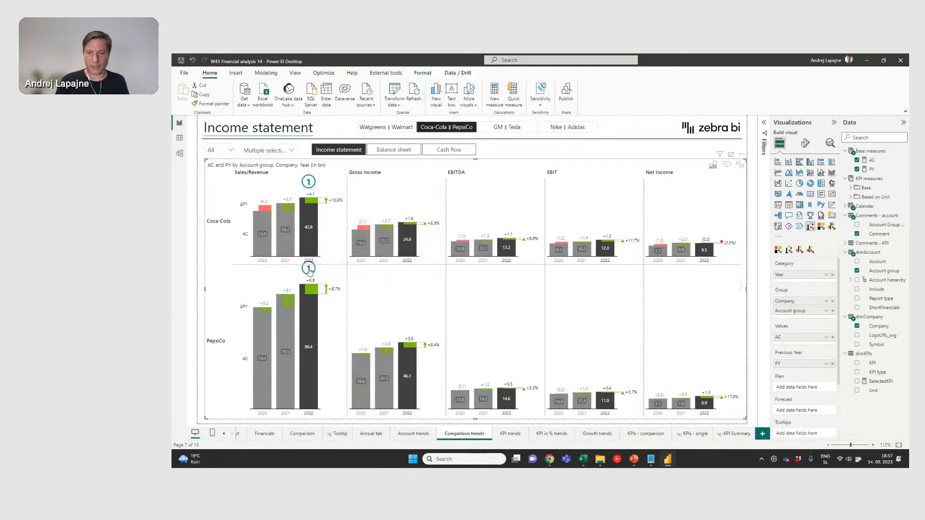
{"action": "mouse_move", "coordinate": [310, 271]}
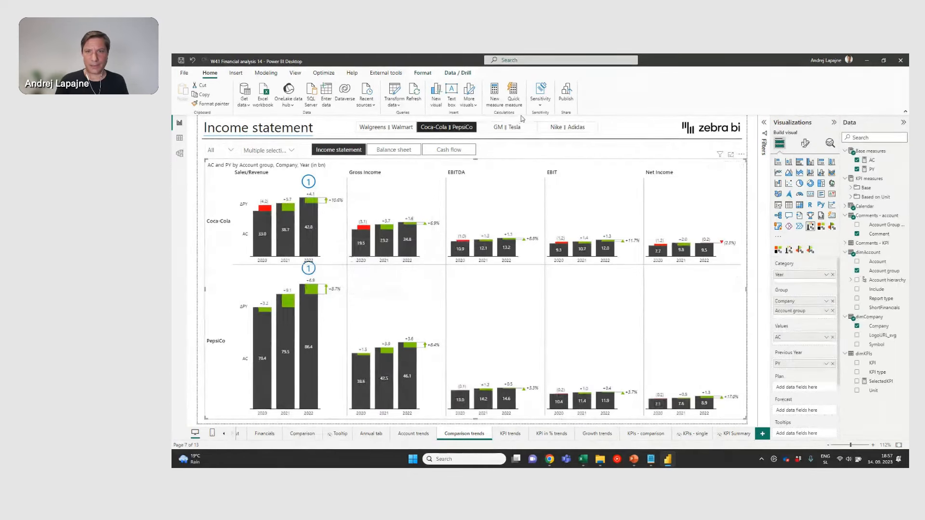
Step: Switch the Comparison trends page to the GM and Tesla company pair and inspect Tesla's 2022 EBIT
{"action": "left_click", "coordinate": [518, 133]}
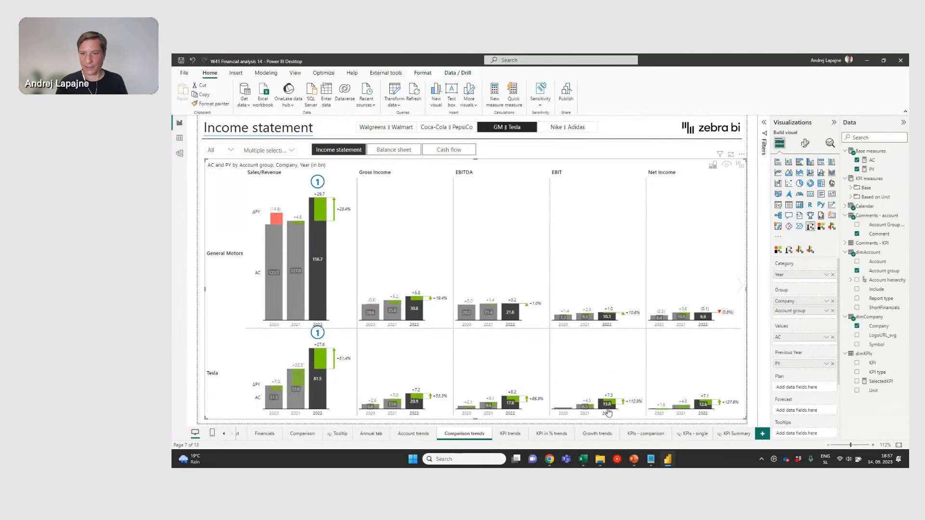
{"action": "mouse_move", "coordinate": [610, 408]}
{"action": "left_click", "coordinate": [612, 318]}
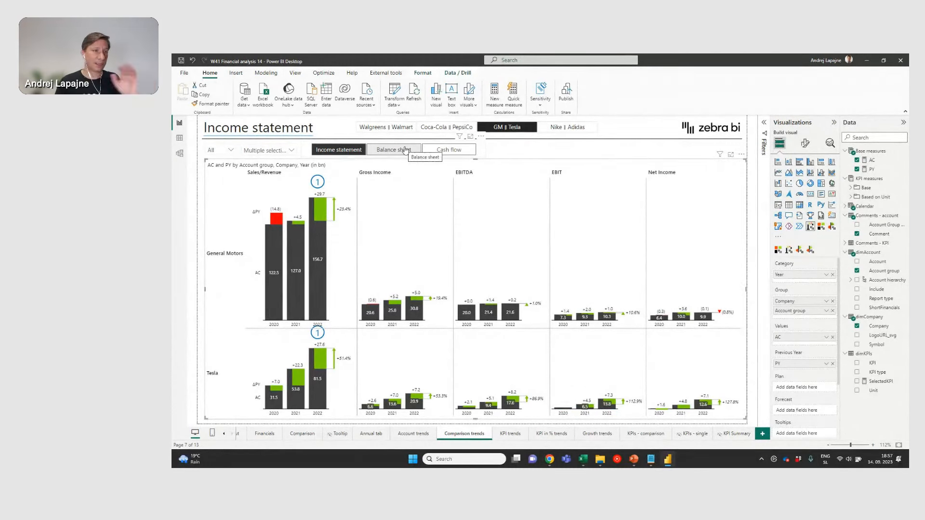
Step: Open the KPI trends page and set its KPI filter to EBITDA
{"action": "left_click", "coordinate": [512, 434]}
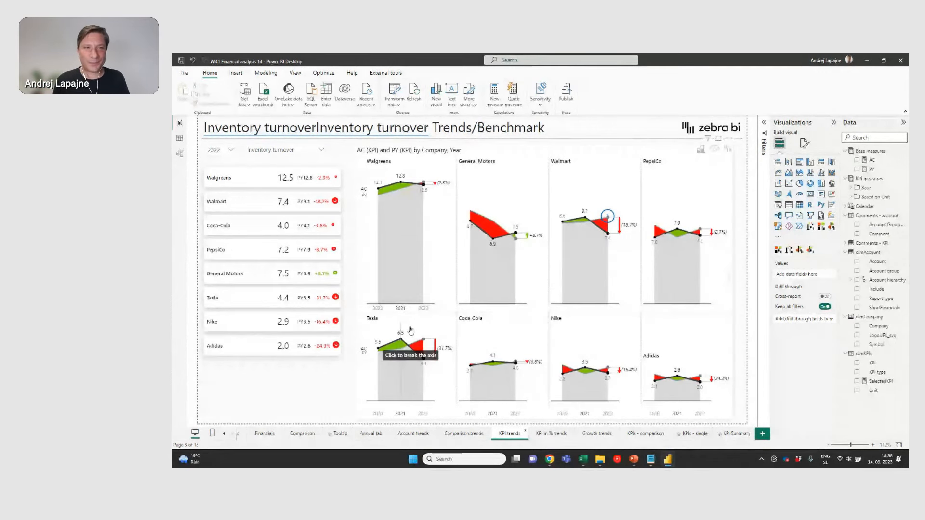
{"action": "left_click", "coordinate": [284, 149]}
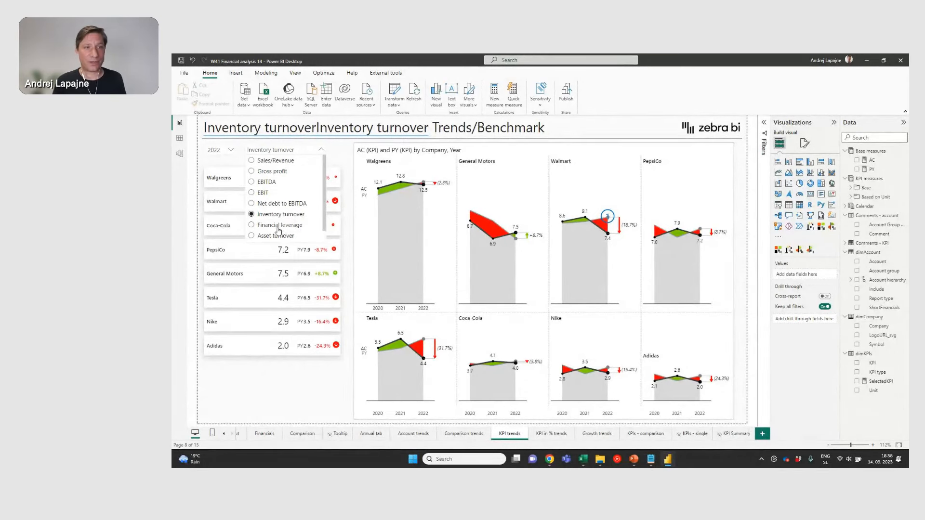
{"action": "left_click", "coordinate": [264, 183]}
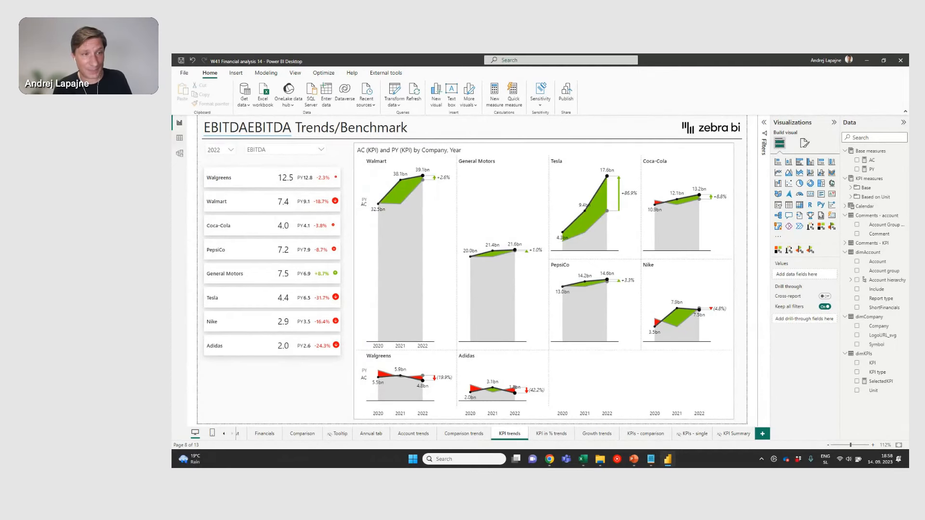
Step: Open the data model diagram, select the fact_Financial statements table, and shift the Base measures table slightly away from KPI measures
{"action": "left_click", "coordinate": [179, 139]}
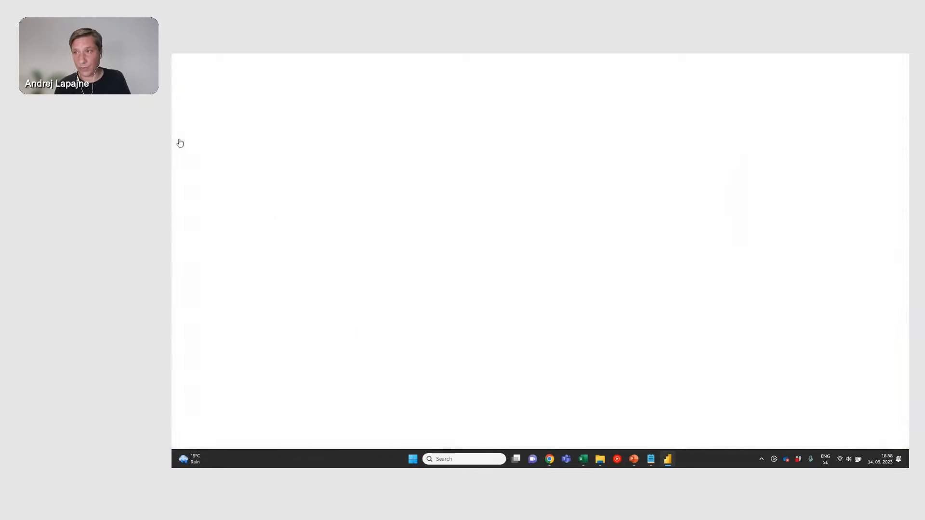
{"action": "left_click", "coordinate": [180, 153]}
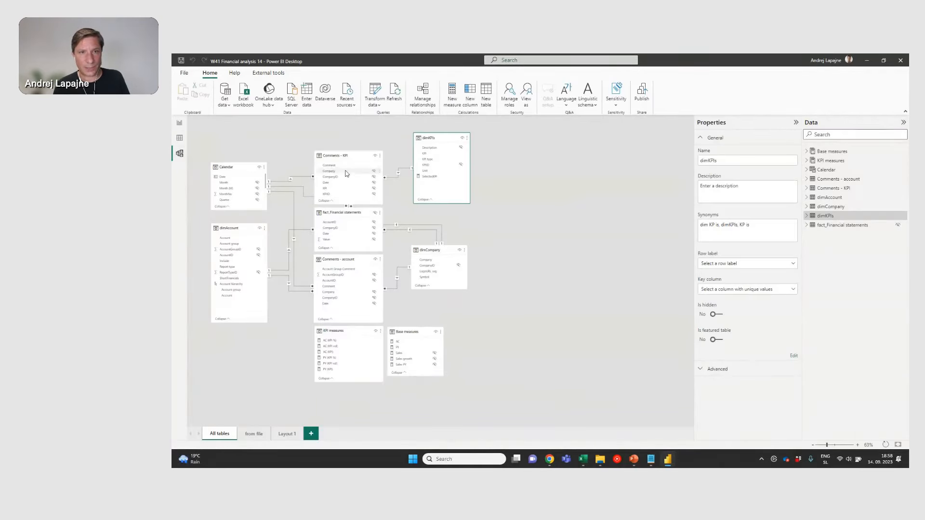
{"action": "left_click", "coordinate": [336, 215]}
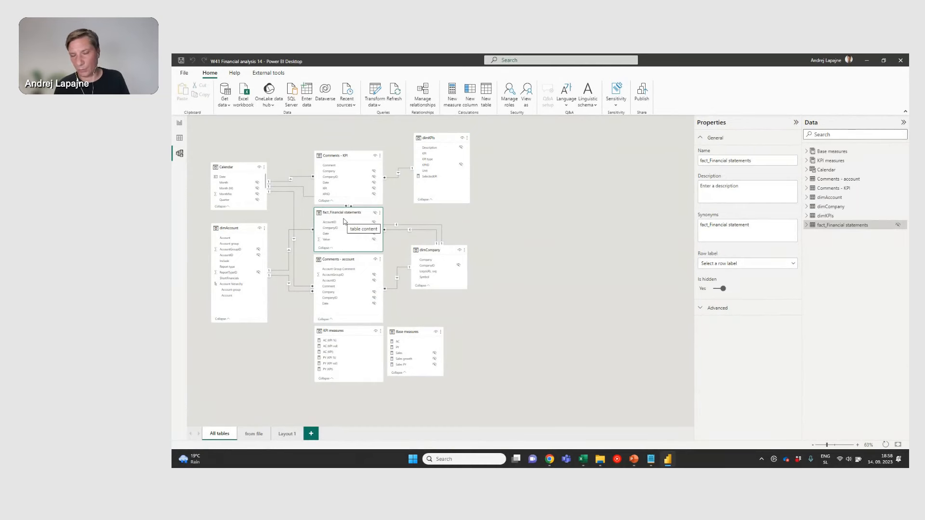
{"action": "left_click", "coordinate": [406, 332]}
{"action": "left_click_drag", "start_coordinate": [407, 332], "coordinate": [415, 337]}
{"action": "left_click_drag", "start_coordinate": [340, 333], "coordinate": [341, 334]}
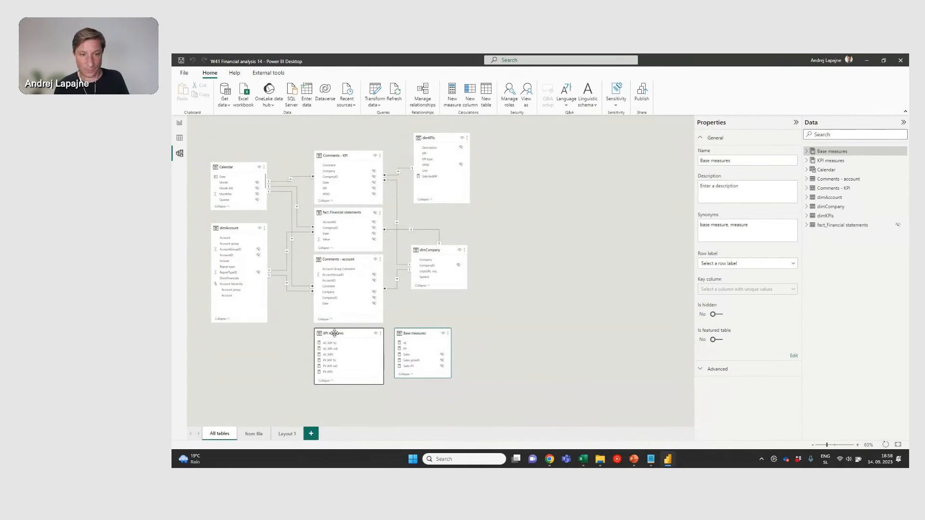
Step: Display the rows of the dimKPIs table, expanding KPI measures and dimKPIs in the data list, and select its KPI column
{"action": "left_click", "coordinate": [180, 139]}
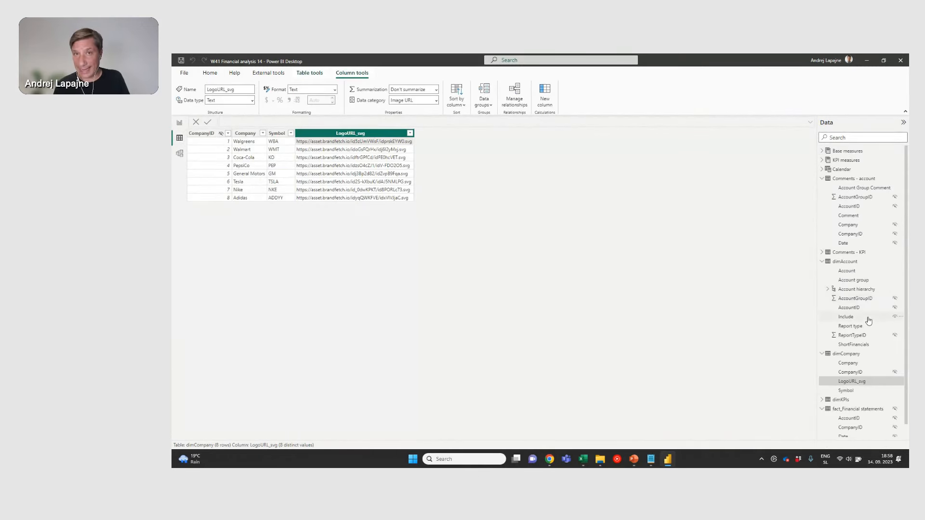
{"action": "left_click", "coordinate": [822, 179]}
{"action": "left_click", "coordinate": [823, 161]}
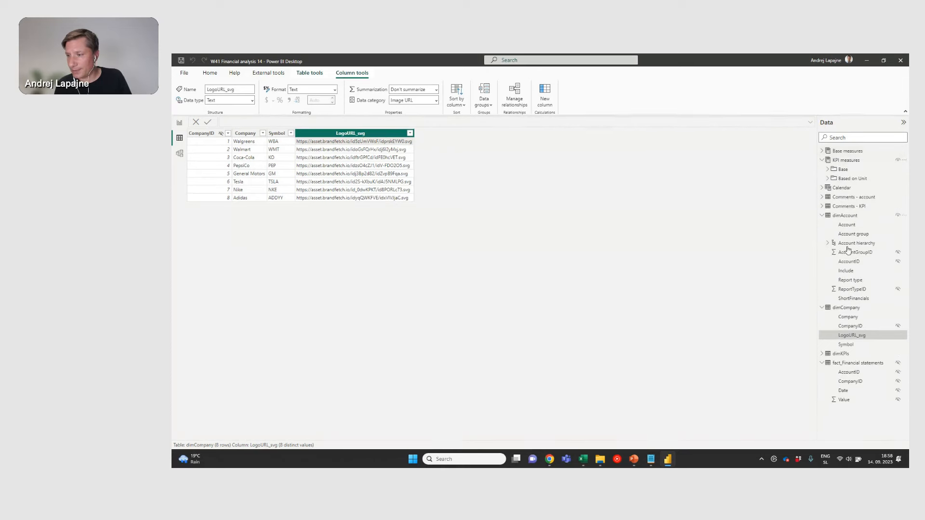
{"action": "left_click", "coordinate": [822, 354]}
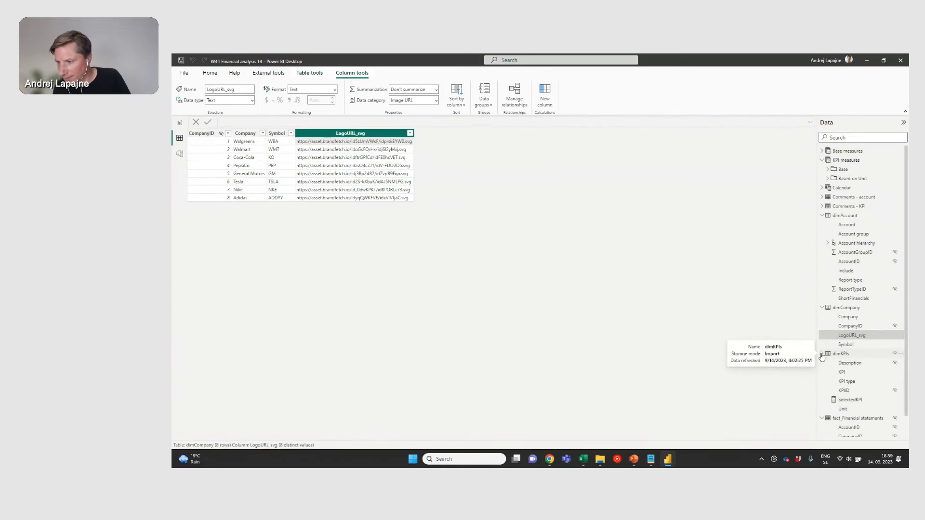
{"action": "left_click", "coordinate": [847, 354]}
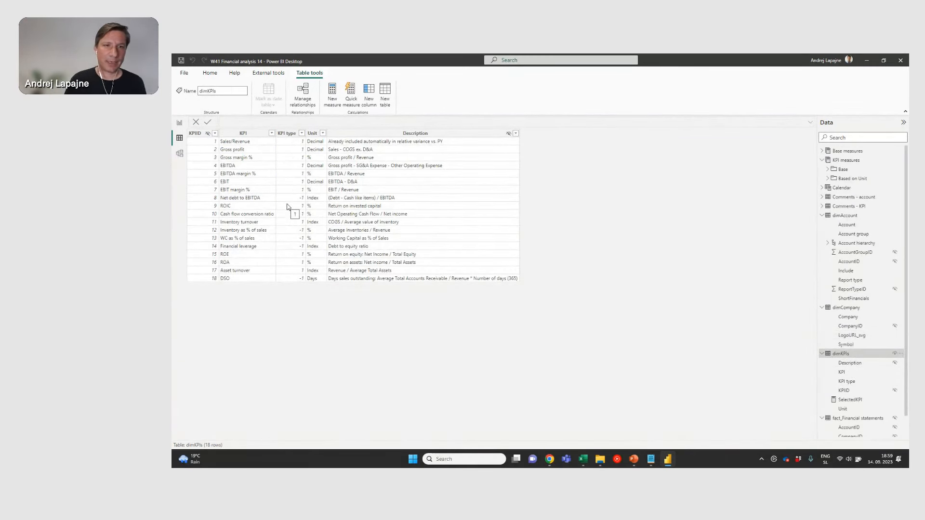
{"action": "left_click", "coordinate": [244, 134]}
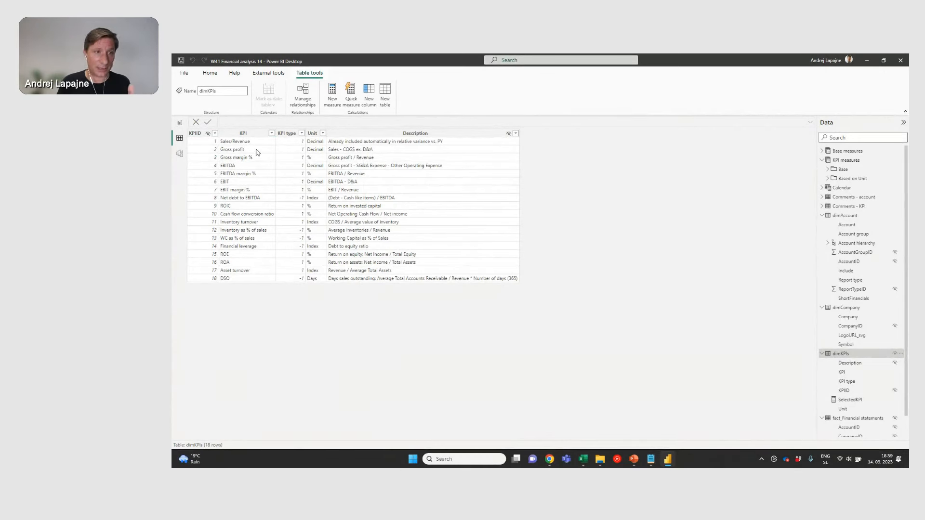
{"action": "left_click", "coordinate": [246, 178]}
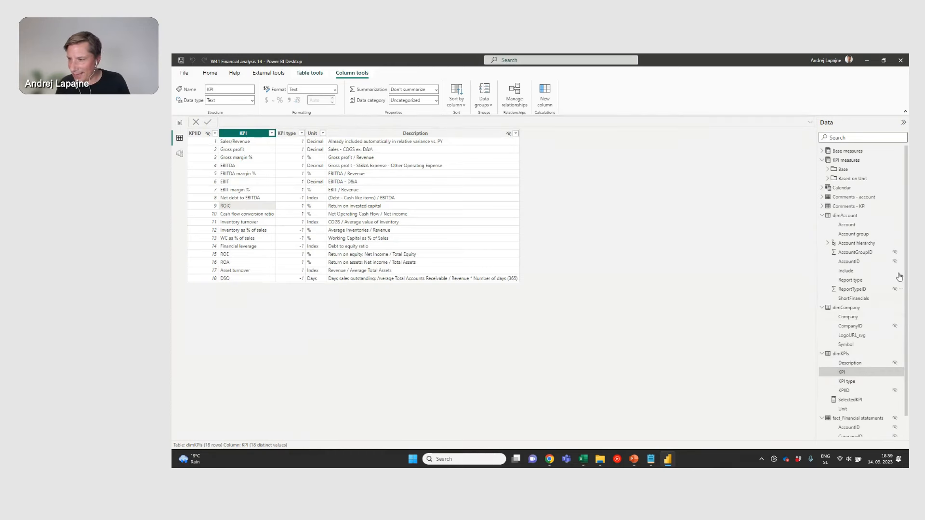
Step: Expand the Base measures table in the data list and display the formula of its AC measure
{"action": "left_click_drag", "start_coordinate": [908, 233], "coordinate": [908, 237]}
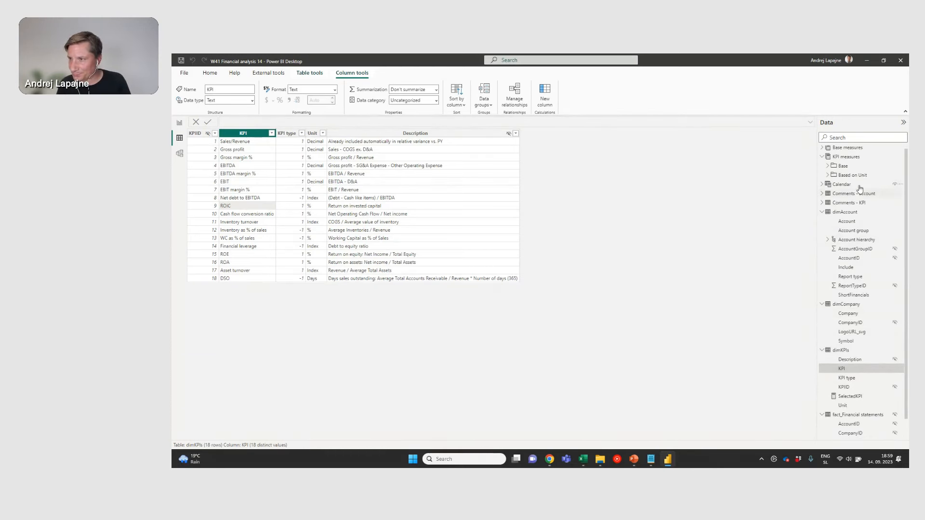
{"action": "left_click", "coordinate": [823, 148]}
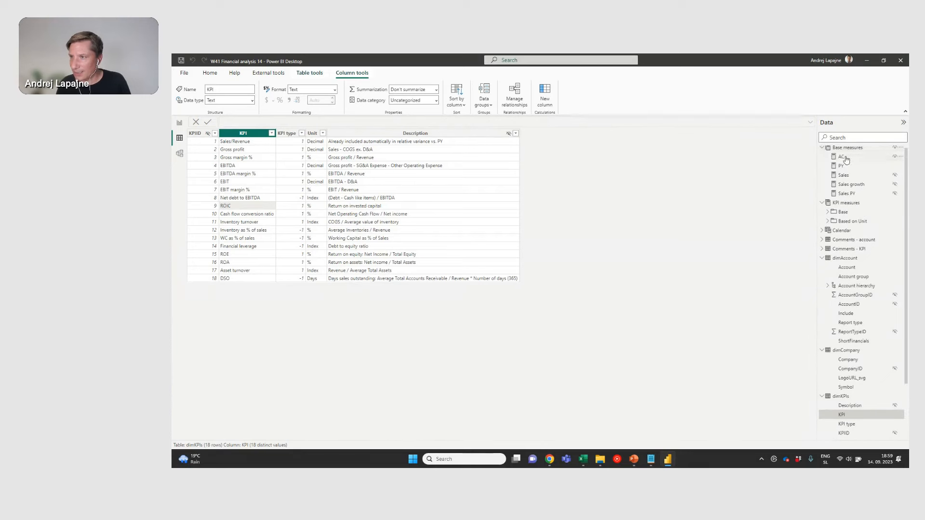
{"action": "left_click", "coordinate": [841, 156]}
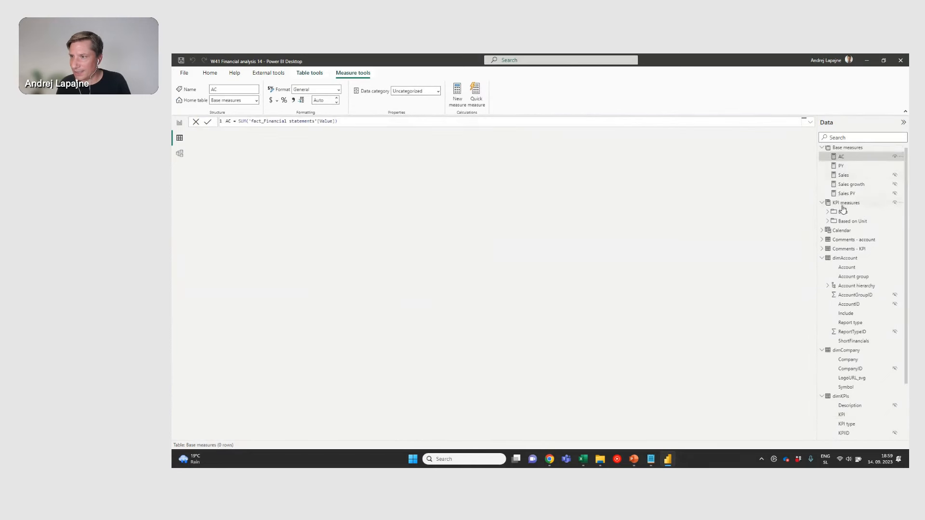
Step: Expand the Base and Based on Unit folders under KPI measures and display the AC (KPI) measure's formula
{"action": "left_click", "coordinate": [828, 213]}
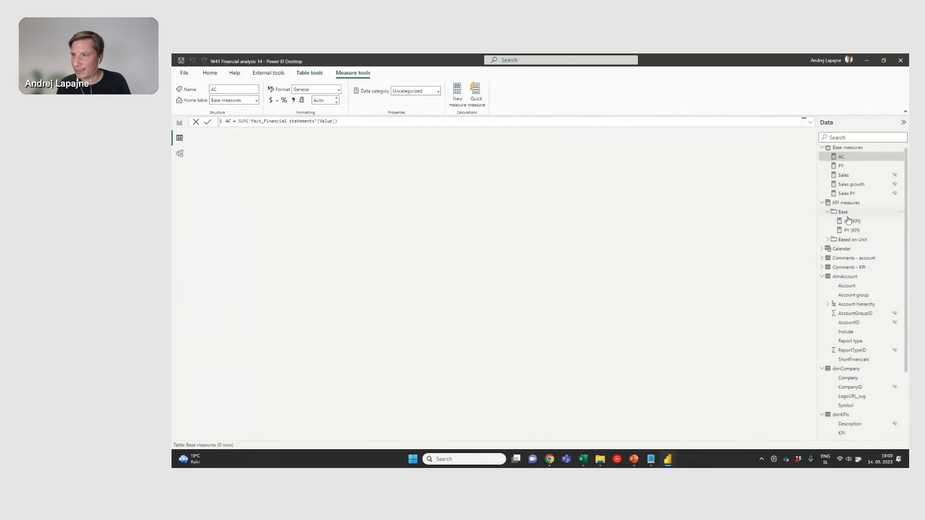
{"action": "left_click", "coordinate": [828, 240]}
{"action": "left_click", "coordinate": [850, 222]}
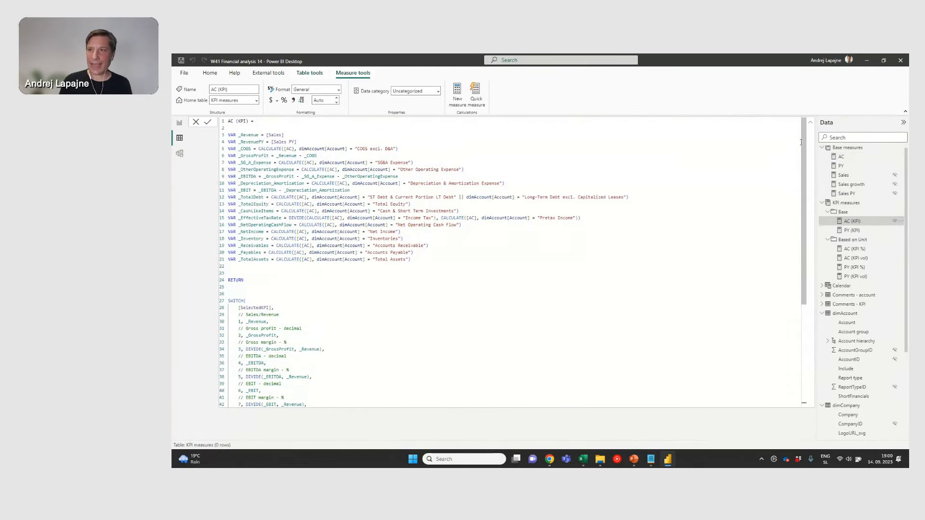
Step: Review the AC (KPI) formula from its variables to the SWITCH block and highlight the Sales/Revenue branch
{"action": "scroll", "coordinate": [795, 281], "scroll_direction": "down", "scroll_amount": 6}
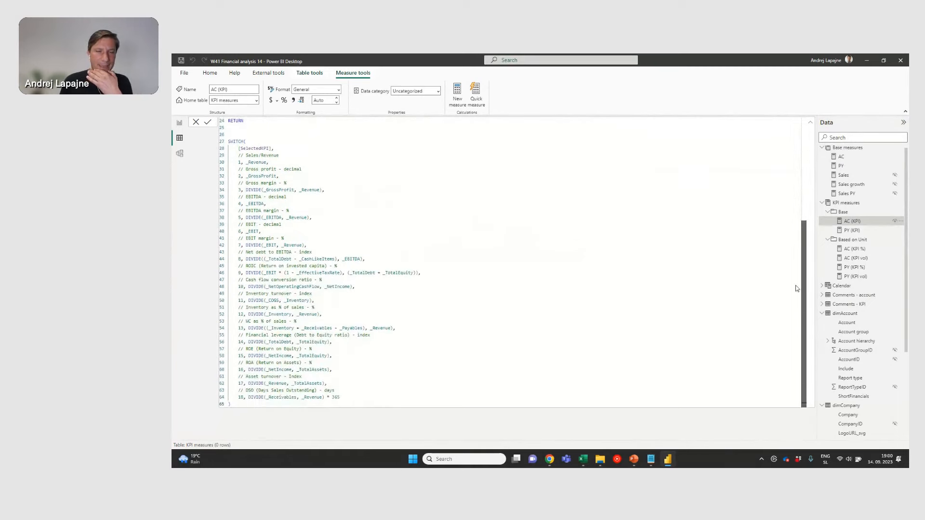
{"action": "scroll", "coordinate": [796, 288], "scroll_direction": "up", "scroll_amount": 6}
{"action": "scroll", "coordinate": [809, 283], "scroll_direction": "down", "scroll_amount": 6}
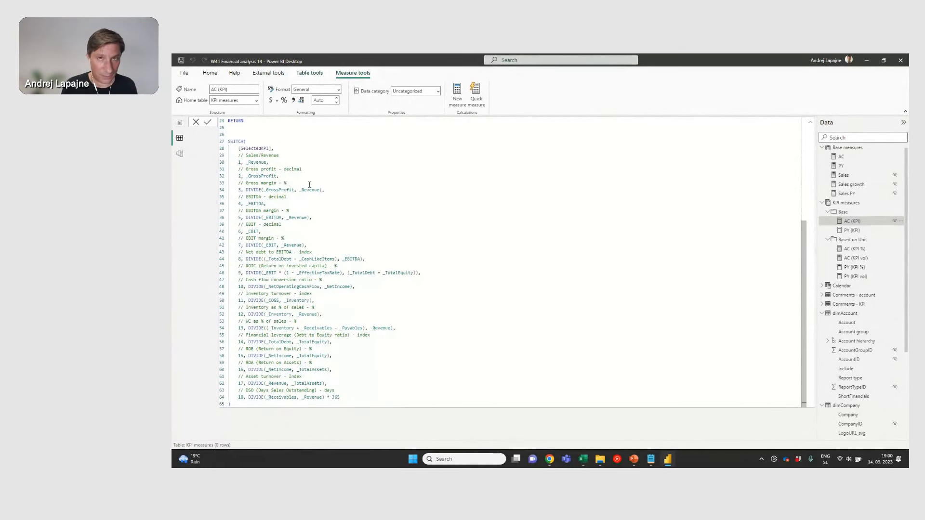
{"action": "left_click_drag", "start_coordinate": [238, 162], "coordinate": [269, 162]}
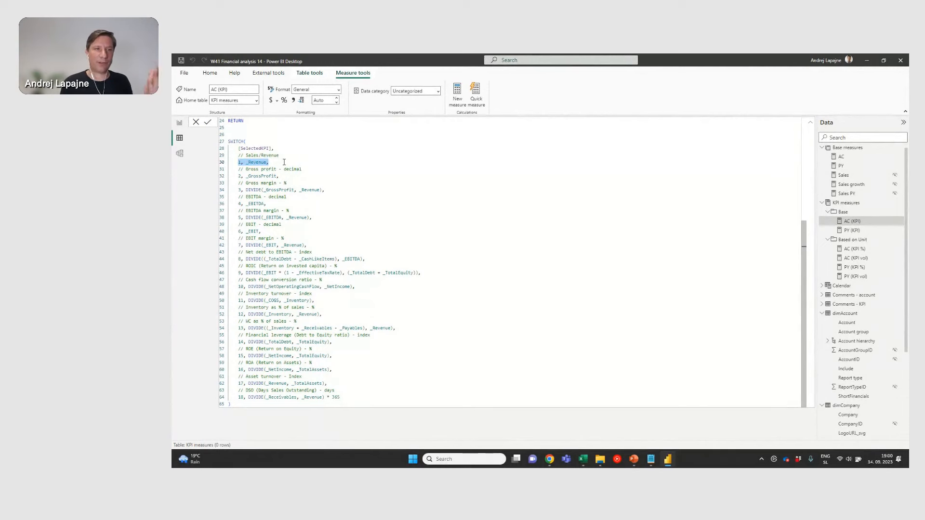
{"action": "left_click", "coordinate": [281, 158]}
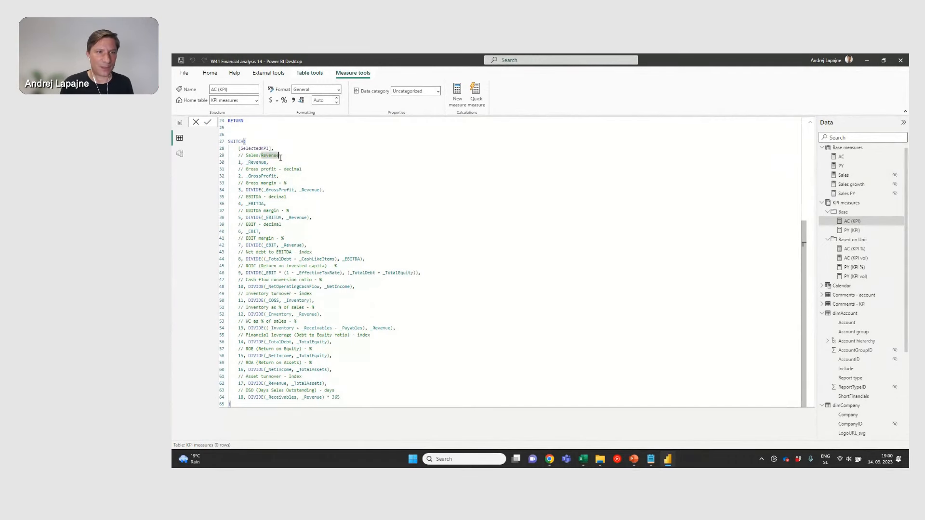
{"action": "left_click", "coordinate": [258, 140]}
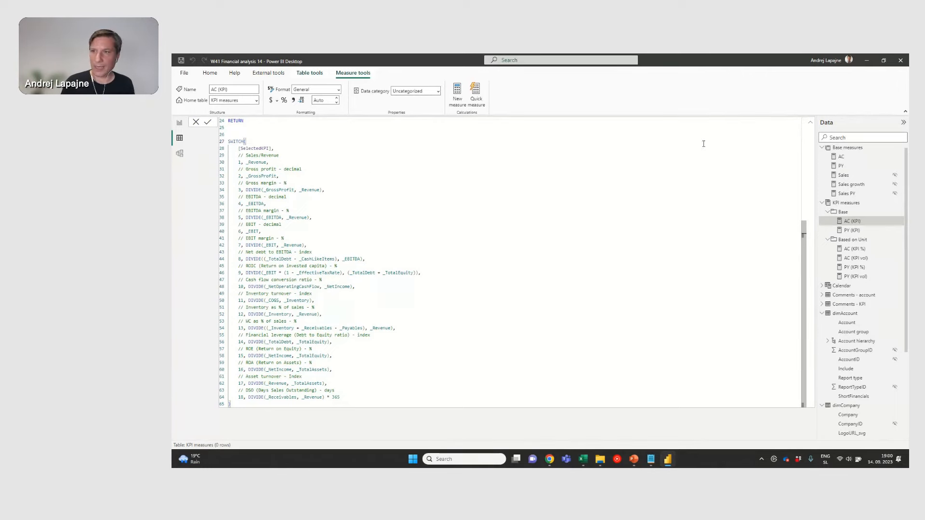
Step: Trace the _Revenue result in the SWITCH block back to its variable definition and highlight the [Sales] reference
{"action": "scroll", "coordinate": [804, 217], "scroll_direction": "up", "scroll_amount": 4}
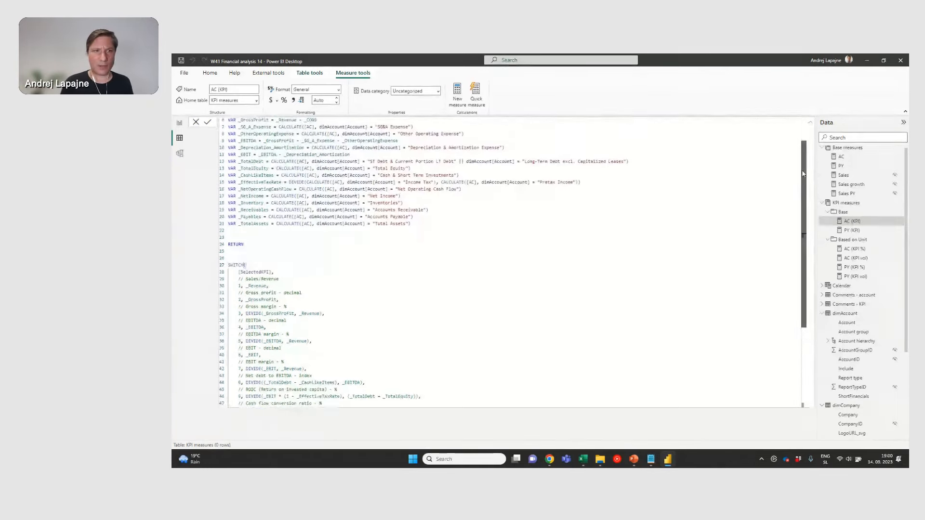
{"action": "scroll", "coordinate": [802, 202], "scroll_direction": "up", "scroll_amount": 2}
{"action": "scroll", "coordinate": [802, 203], "scroll_direction": "down", "scroll_amount": 5}
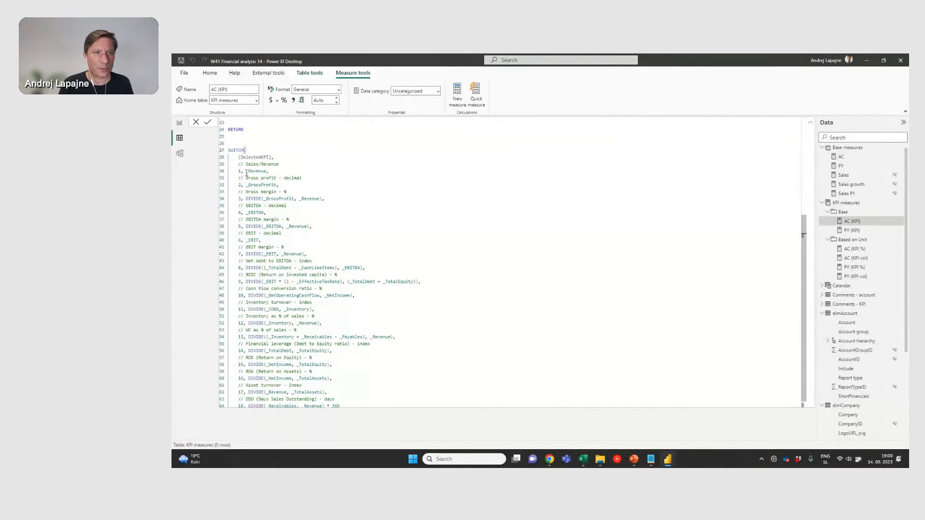
{"action": "left_click_drag", "start_coordinate": [246, 171], "coordinate": [268, 172]}
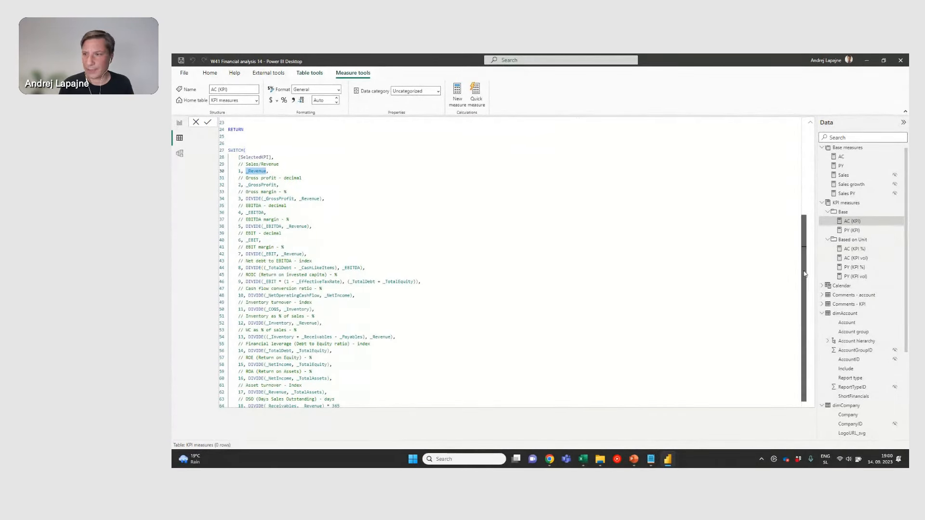
{"action": "left_click_drag", "start_coordinate": [808, 265], "coordinate": [809, 155]}
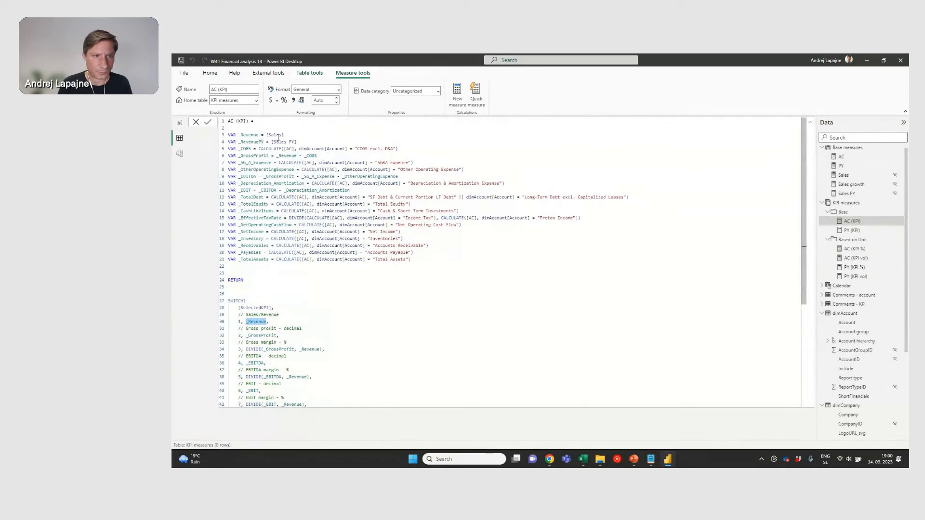
{"action": "left_click_drag", "start_coordinate": [266, 135], "coordinate": [285, 135]}
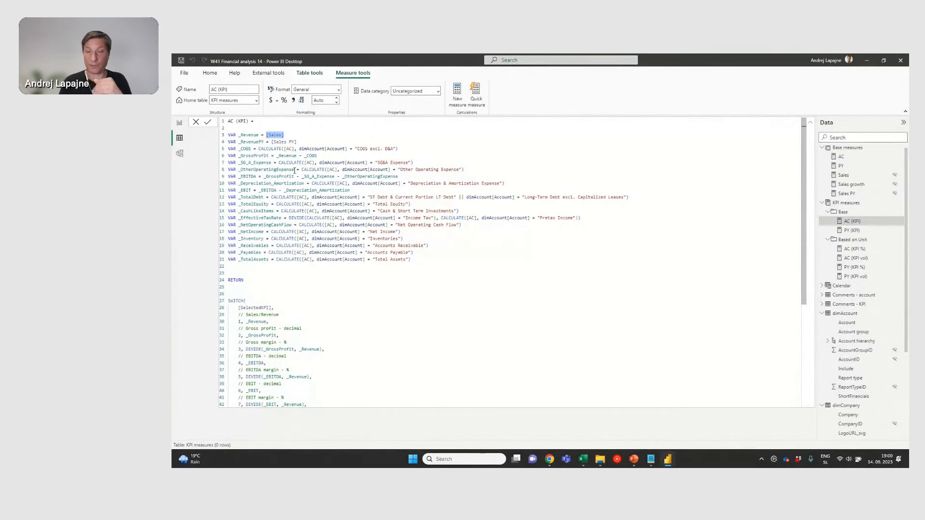
Step: Examine the _COGS and _GrossProfit variables, highlighting the _Revenue minus _COGS expression, and locate the gross profit branch in SWITCH
{"action": "left_click", "coordinate": [249, 149]}
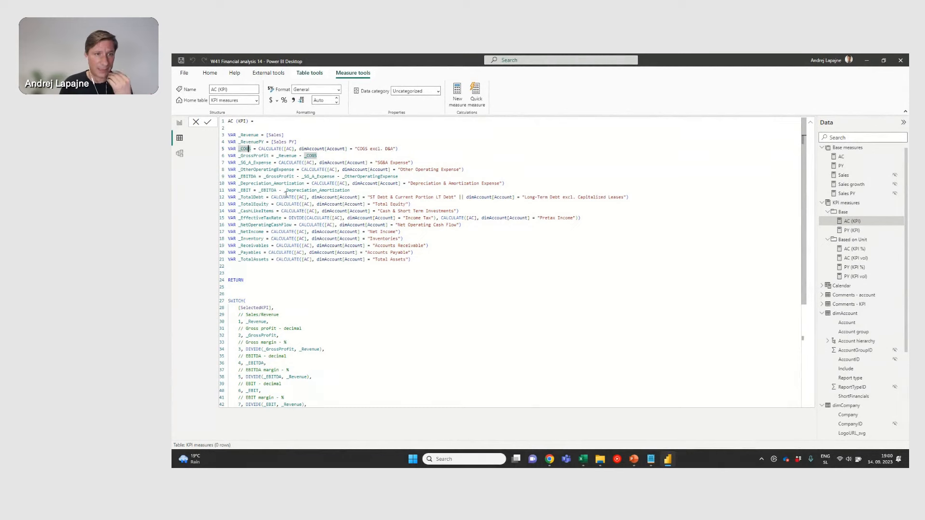
{"action": "left_click_drag", "start_coordinate": [245, 156], "coordinate": [325, 155]}
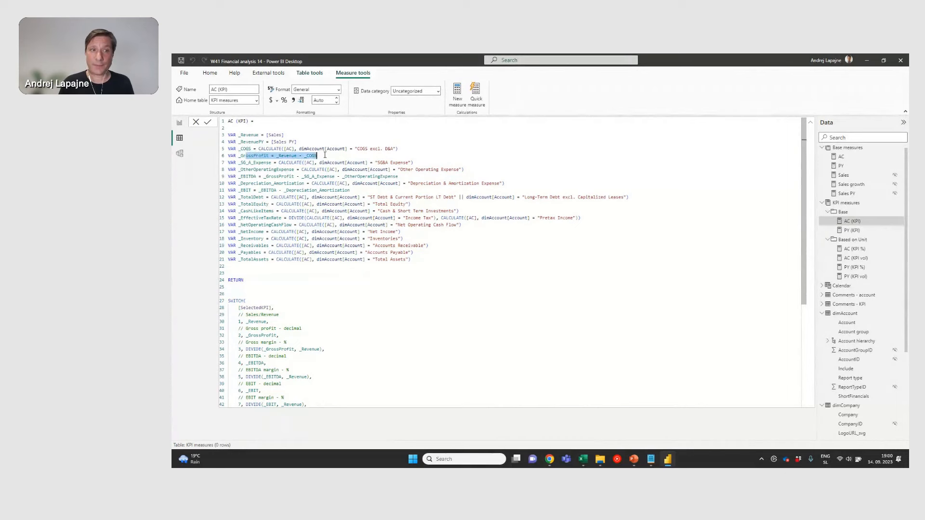
{"action": "double_click", "coordinate": [242, 156]}
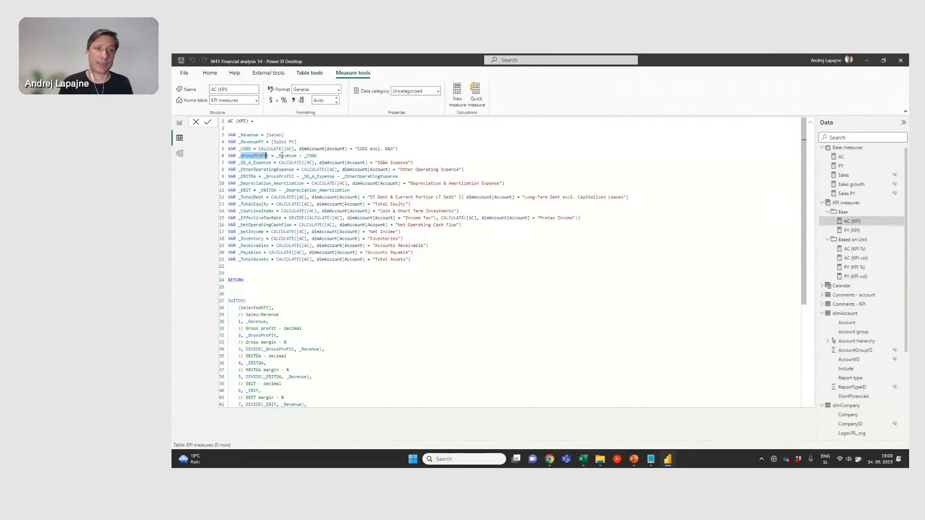
{"action": "left_click_drag", "start_coordinate": [280, 156], "coordinate": [319, 155]}
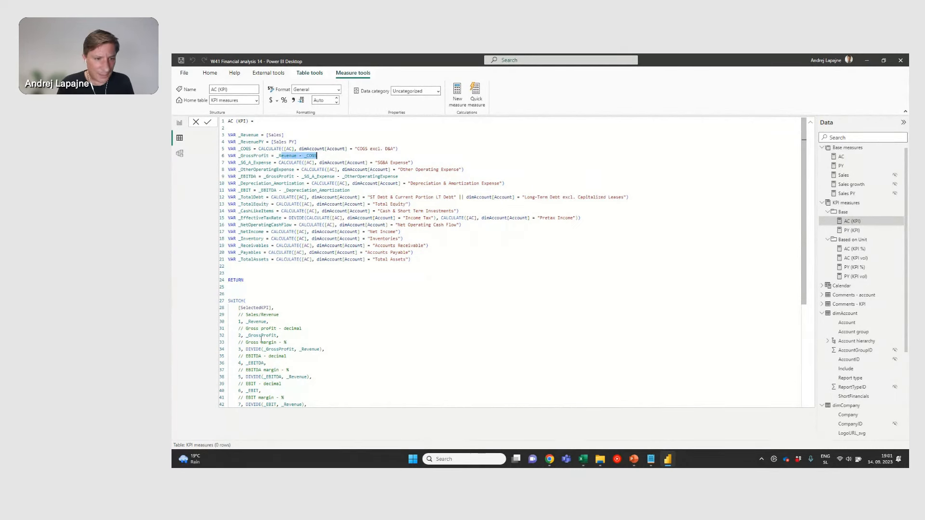
{"action": "left_click", "coordinate": [322, 333]}
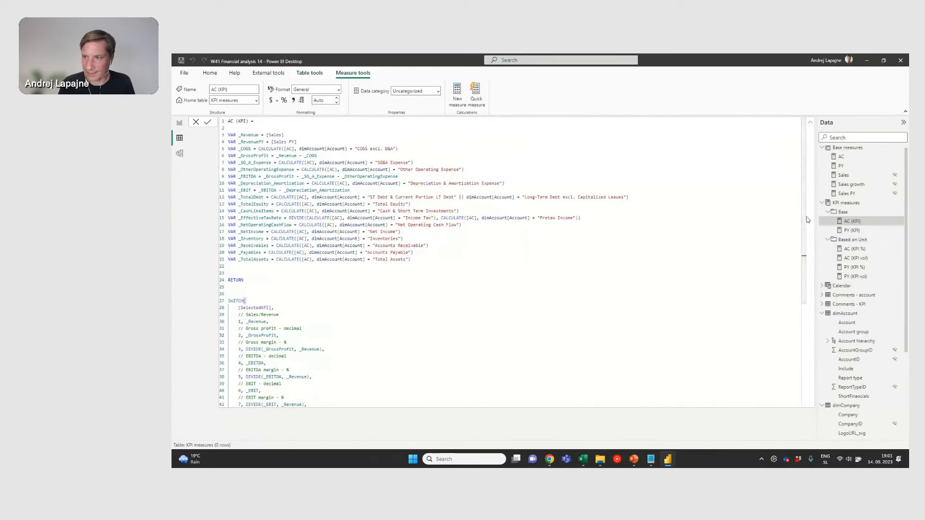
Step: Examine the EBIT margin branch of the SWITCH block, highlighting _EBIT, _Revenue and the whole DIVIDE expression
{"action": "left_click_drag", "start_coordinate": [804, 220], "coordinate": [763, 302]}
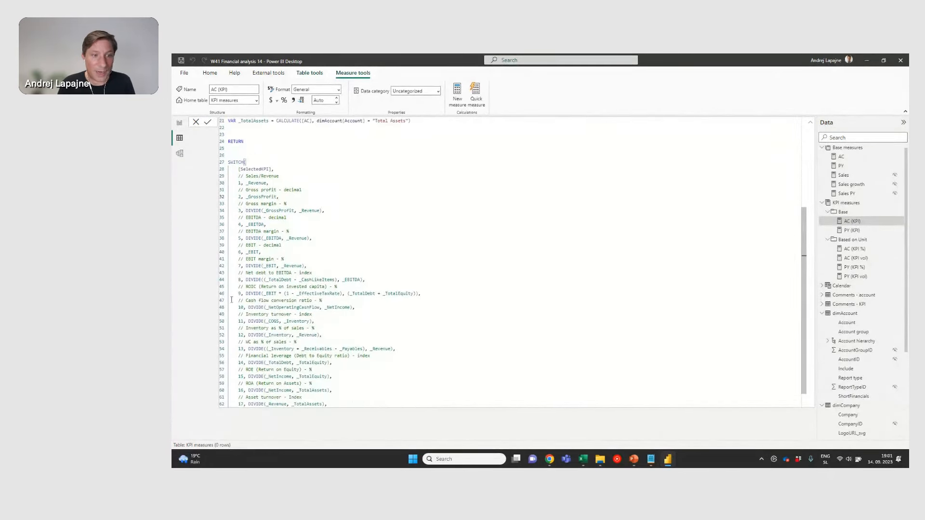
{"action": "left_click_drag", "start_coordinate": [253, 260], "coordinate": [294, 261]}
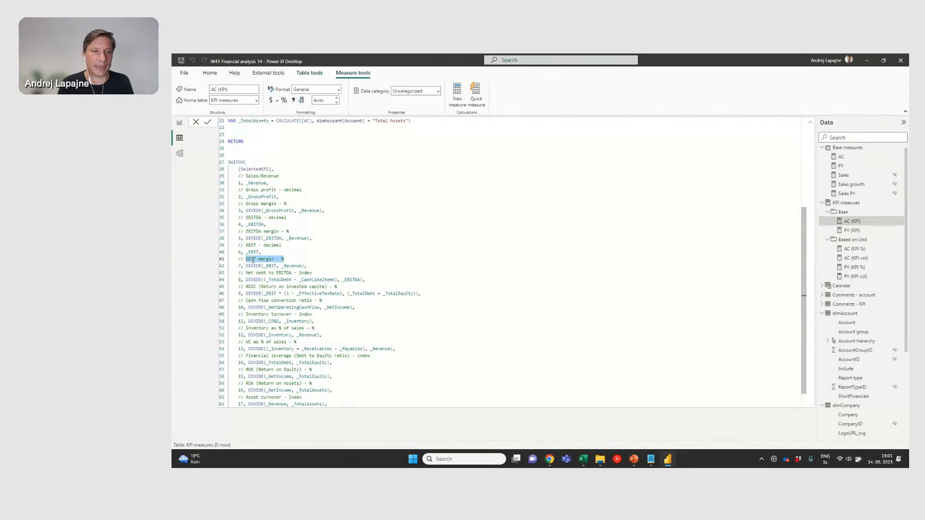
{"action": "double_click", "coordinate": [273, 267]}
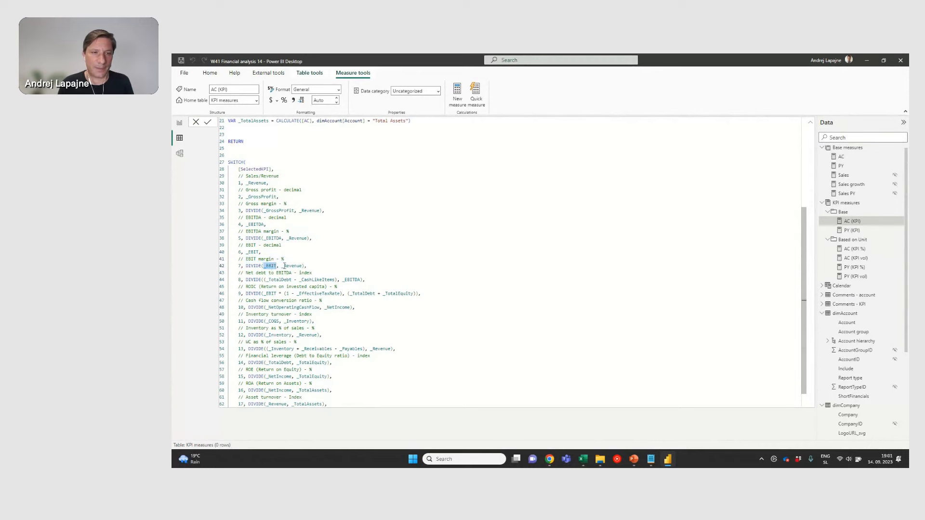
{"action": "double_click", "coordinate": [289, 266]}
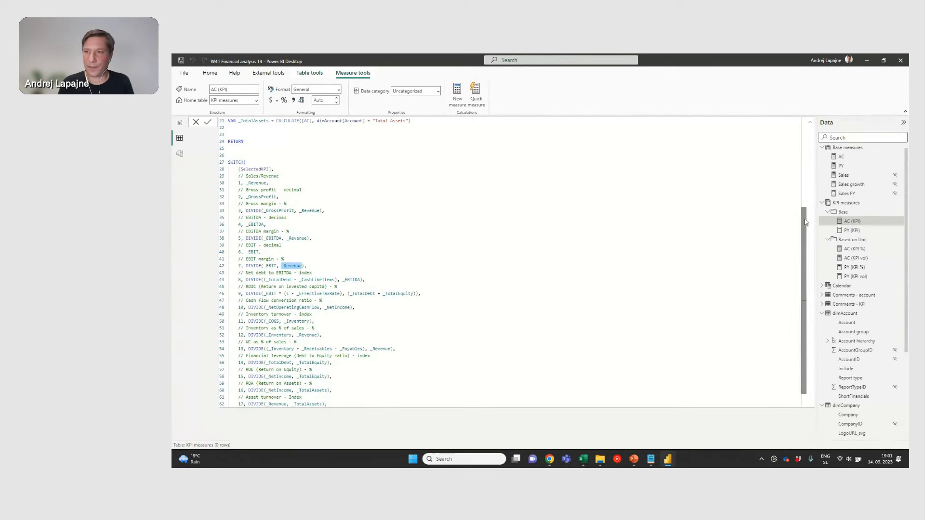
{"action": "left_click_drag", "start_coordinate": [805, 221], "coordinate": [805, 220]}
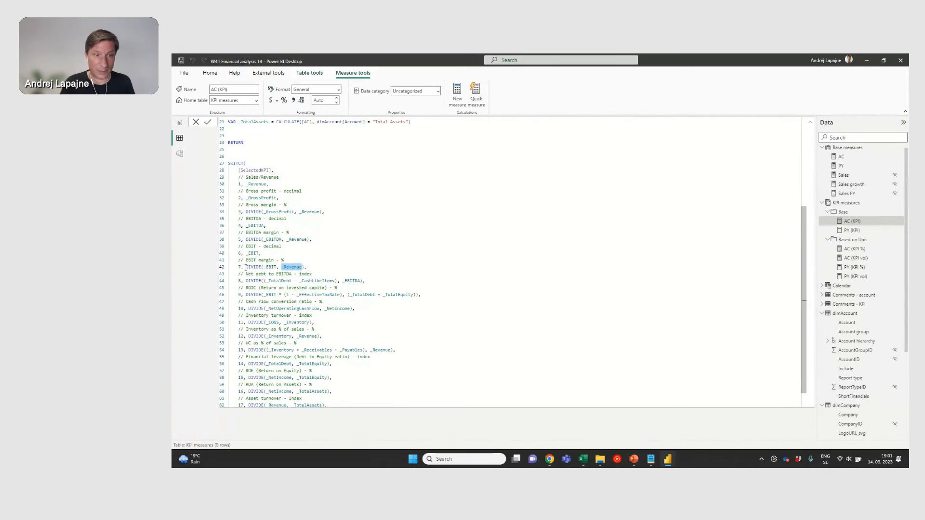
{"action": "left_click_drag", "start_coordinate": [245, 267], "coordinate": [307, 268]}
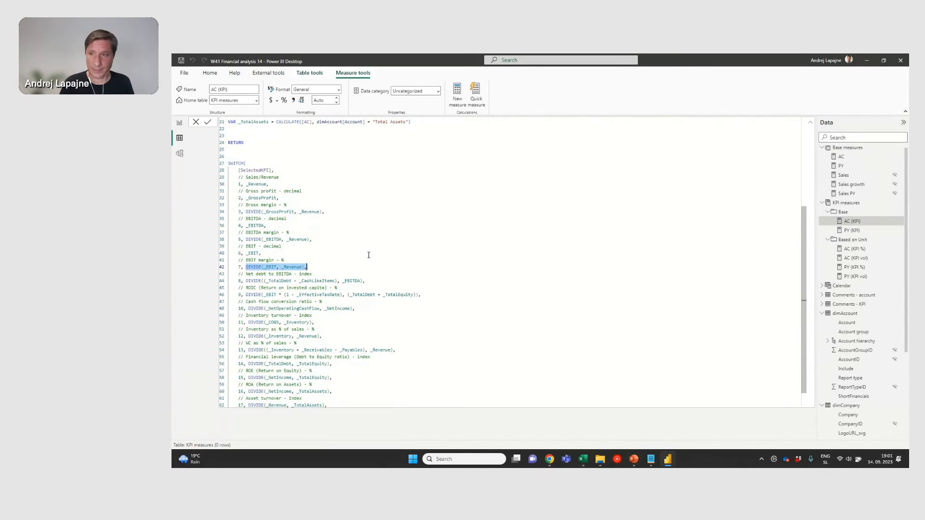
Step: Examine the Net debt to EBITDA branch, highlighting its comment, the _TotalDebt minus _CashLikeItems numerator and the _EBITDA denominator
{"action": "scroll", "coordinate": [773, 236], "scroll_direction": "down", "scroll_amount": 2}
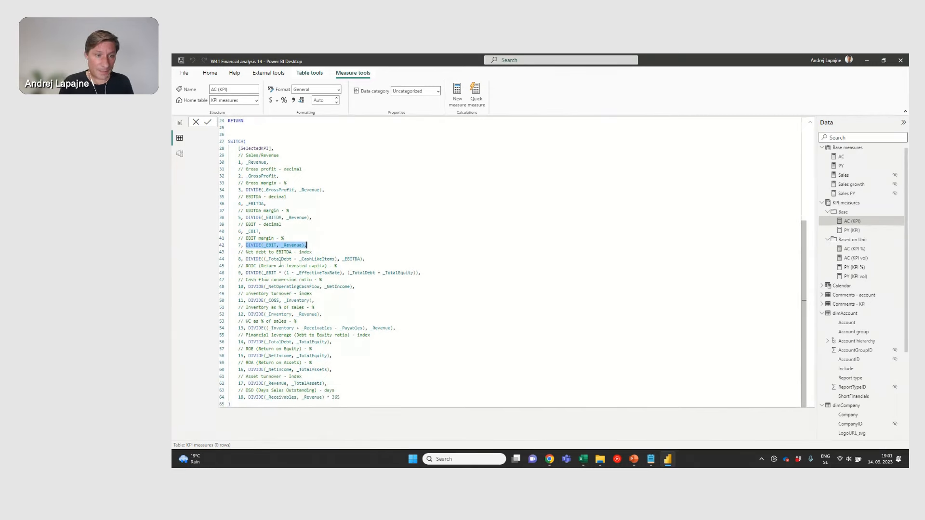
{"action": "left_click_drag", "start_coordinate": [254, 253], "coordinate": [329, 250]}
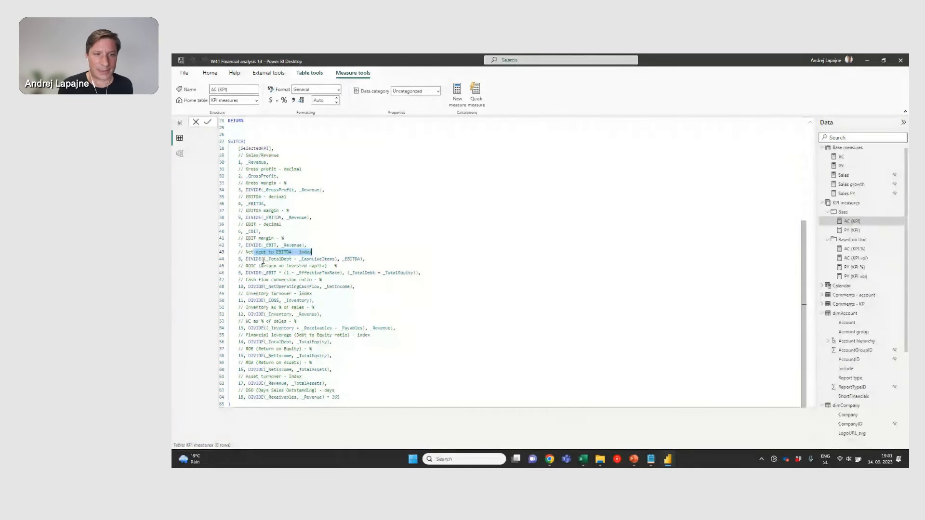
{"action": "left_click_drag", "start_coordinate": [268, 260], "coordinate": [336, 259]}
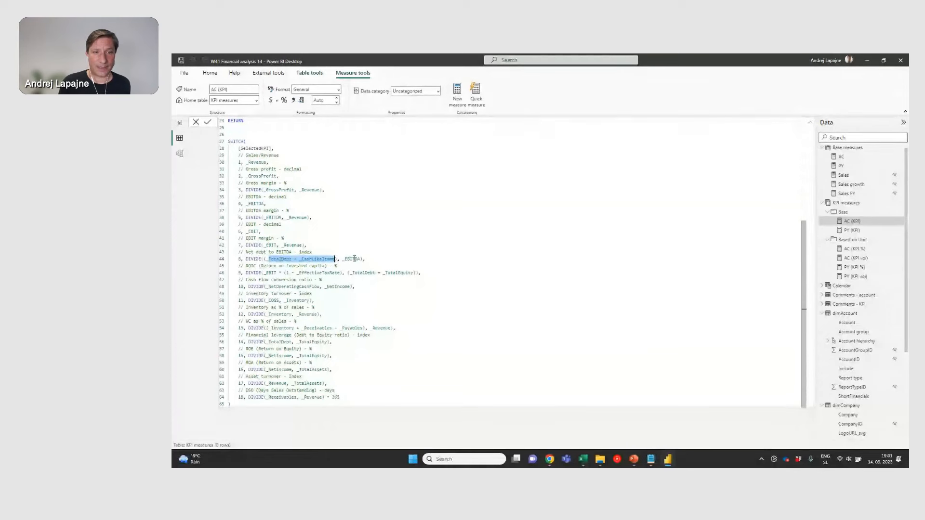
{"action": "double_click", "coordinate": [354, 259]}
{"action": "left_click", "coordinate": [366, 258]}
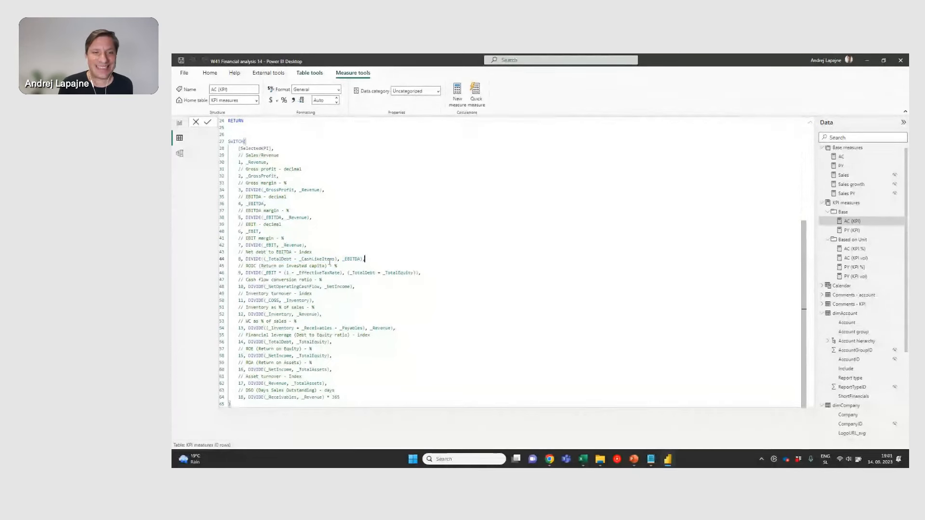
{"action": "left_click", "coordinate": [259, 245]}
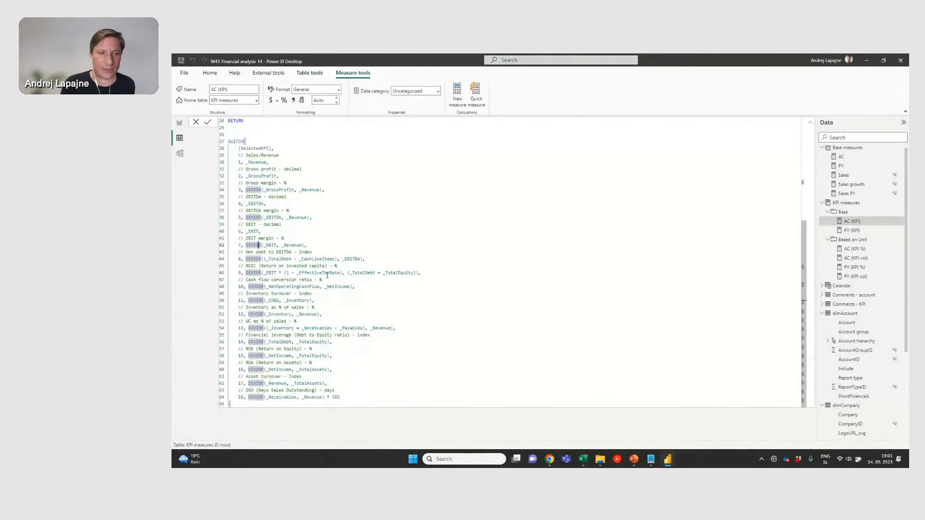
{"action": "left_click", "coordinate": [371, 261]}
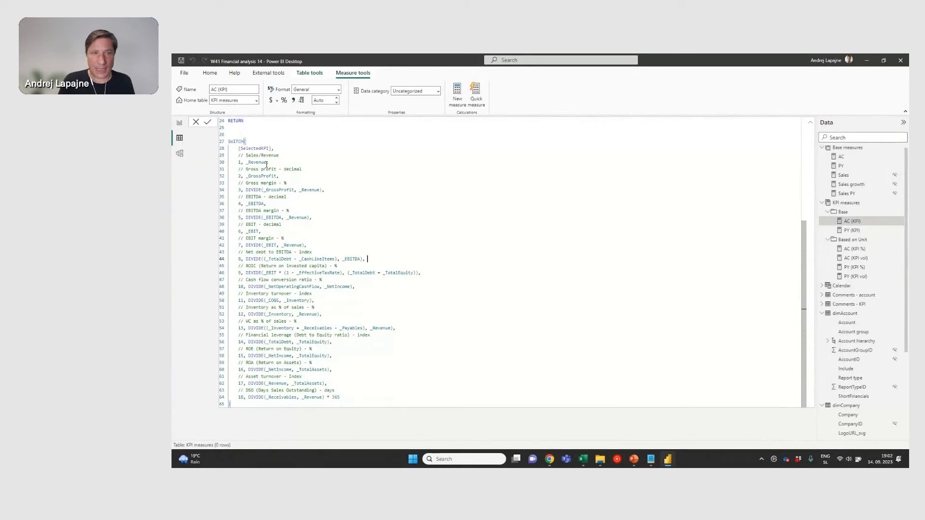
Step: Highlight the SWITCH function, its SelectedKPI argument and the matching value 1 of the Sales/Revenue branch
{"action": "double_click", "coordinate": [234, 141]}
{"action": "left_click", "coordinate": [272, 147]}
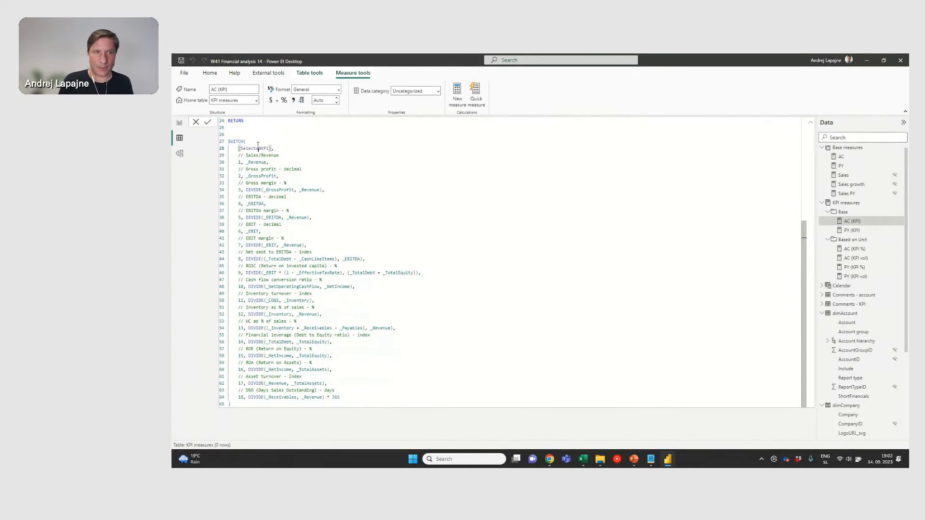
{"action": "double_click", "coordinate": [245, 149]}
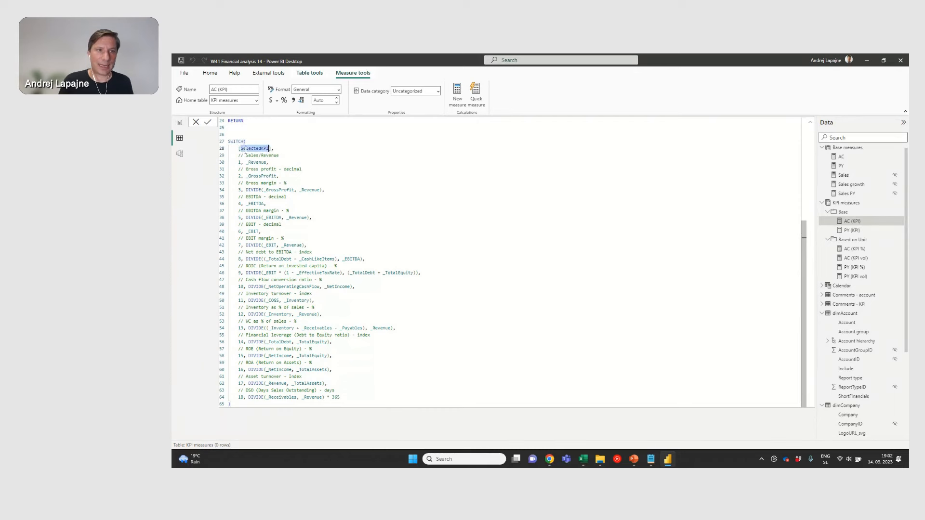
{"action": "left_click_drag", "start_coordinate": [241, 163], "coordinate": [233, 163]}
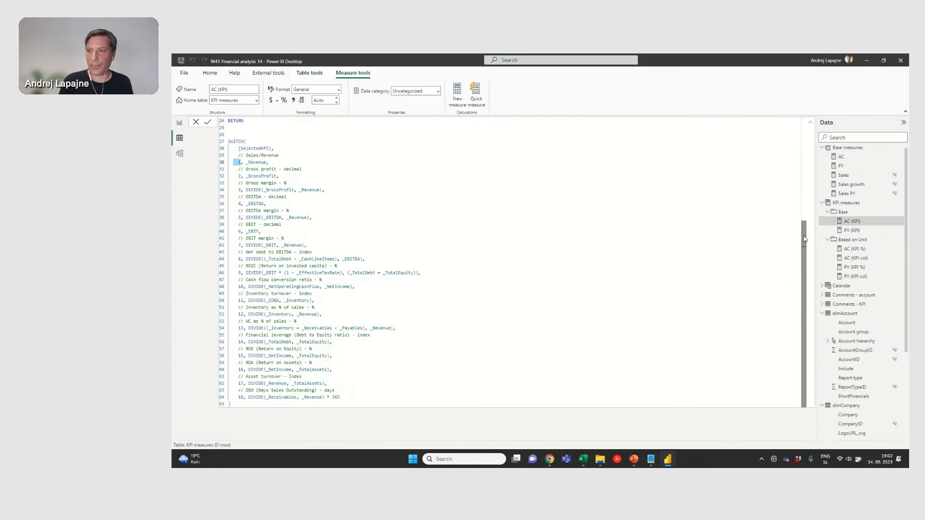
Step: Show the data of the dimKPIs table and examine the KPIID numbers matched by the measure's SWITCH branches
{"action": "scroll", "coordinate": [796, 232], "scroll_direction": "up", "scroll_amount": 5}
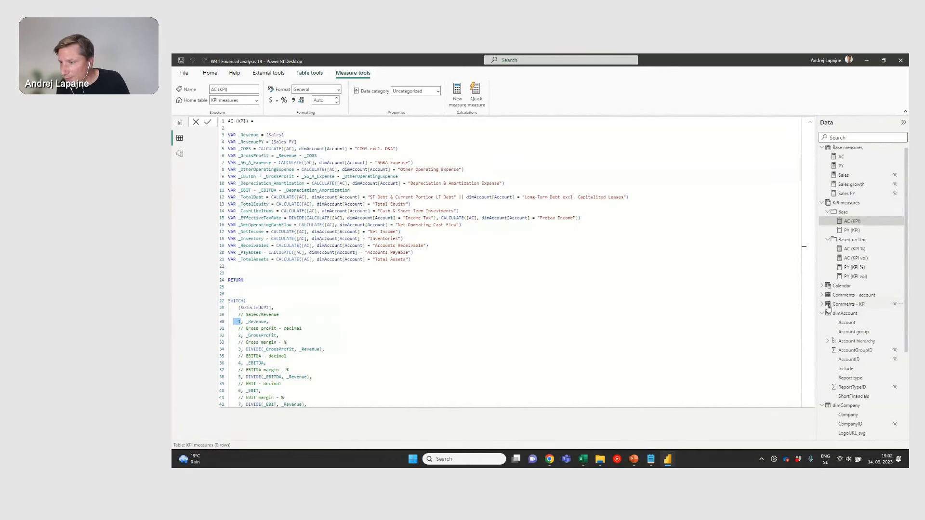
{"action": "left_click_drag", "start_coordinate": [907, 240], "coordinate": [857, 372]}
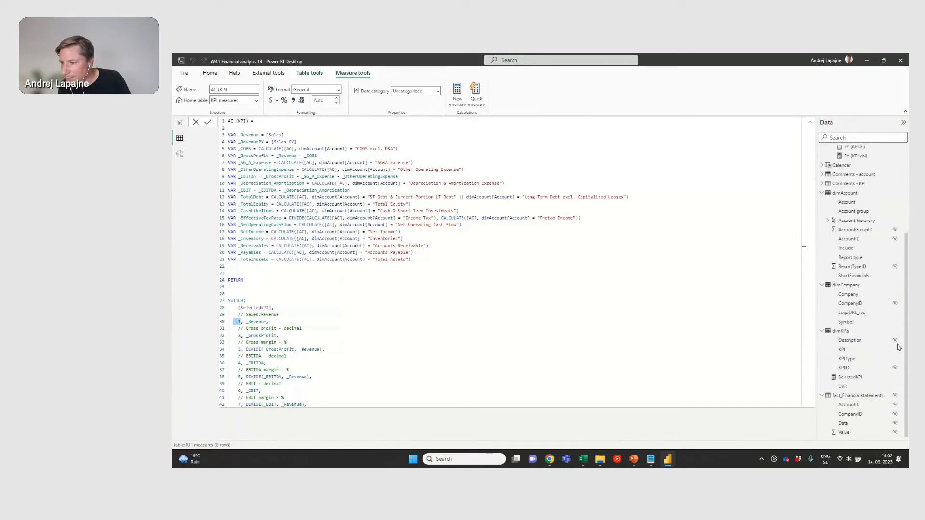
{"action": "left_click", "coordinate": [851, 340]}
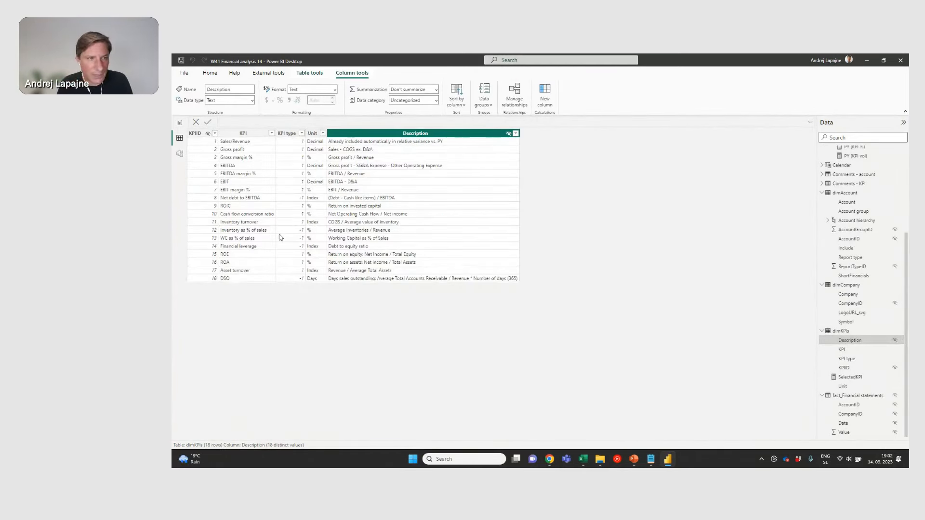
{"action": "left_click", "coordinate": [212, 142]}
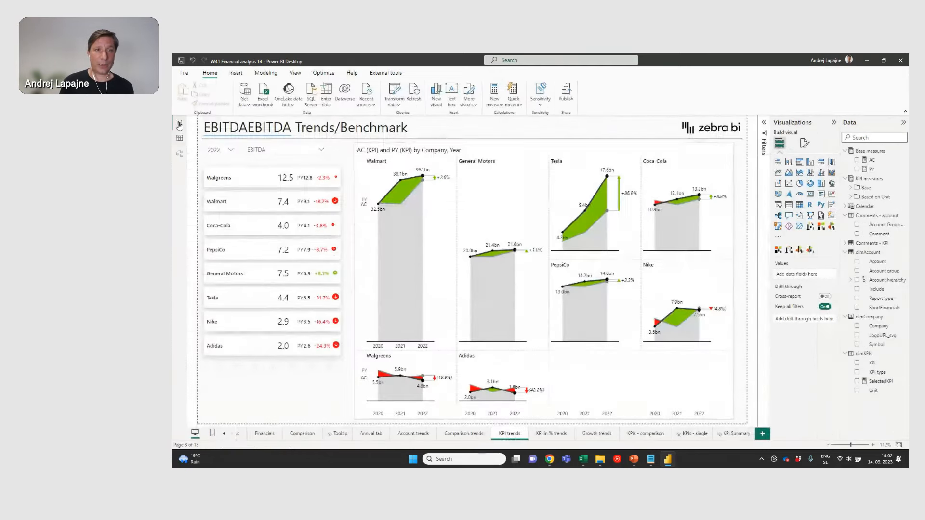
Step: Return to the KPI trends report page and view the company trends for Net debt to EBITDA and Inventory turnover
{"action": "left_click", "coordinate": [179, 122]}
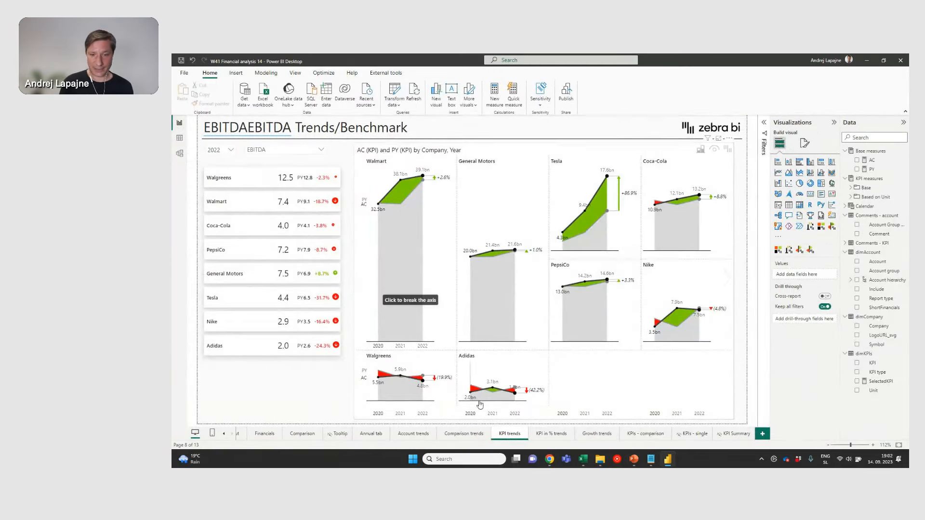
{"action": "left_click", "coordinate": [296, 145]}
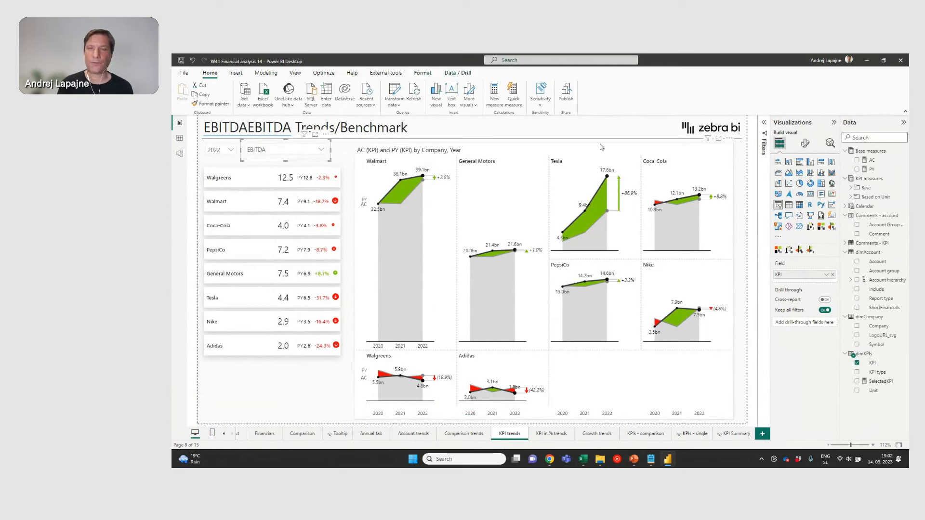
{"action": "left_click", "coordinate": [323, 150]}
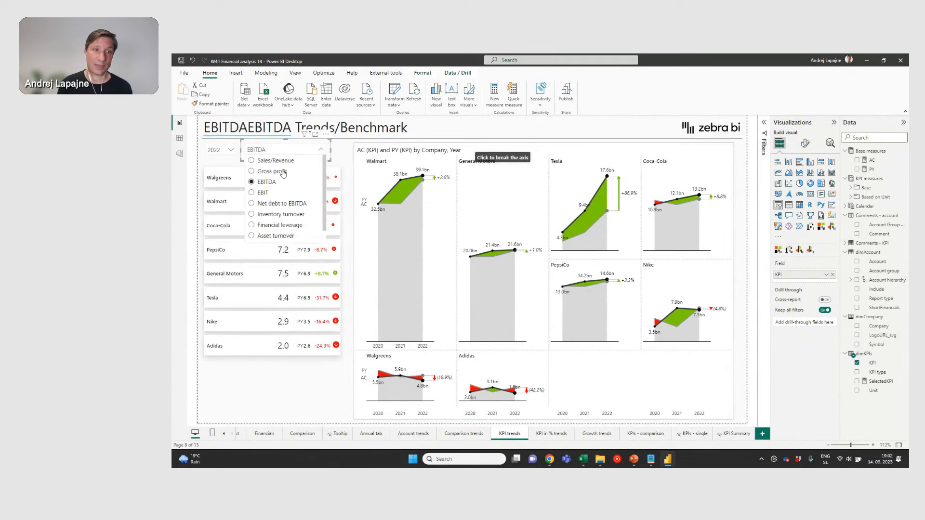
{"action": "scroll", "coordinate": [328, 217], "scroll_direction": "down", "scroll_amount": 1}
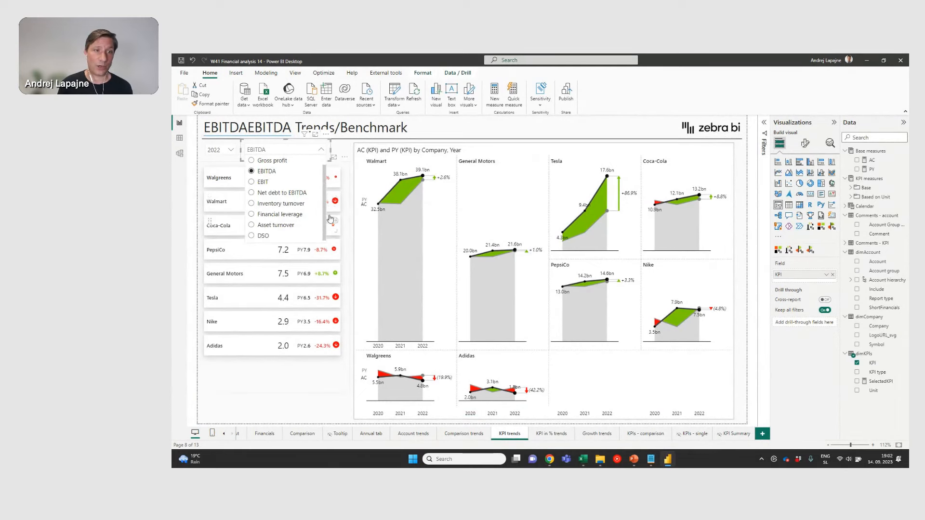
{"action": "left_click", "coordinate": [273, 193]}
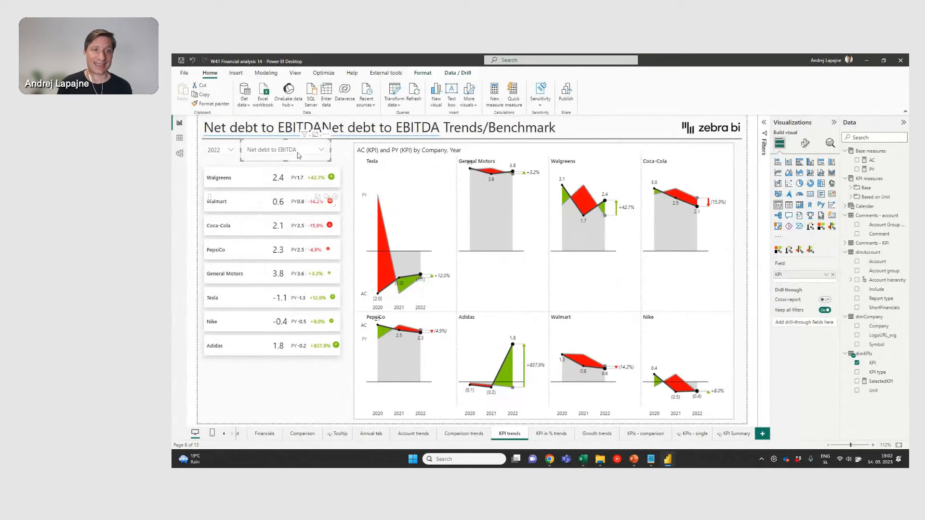
{"action": "left_click", "coordinate": [321, 150]}
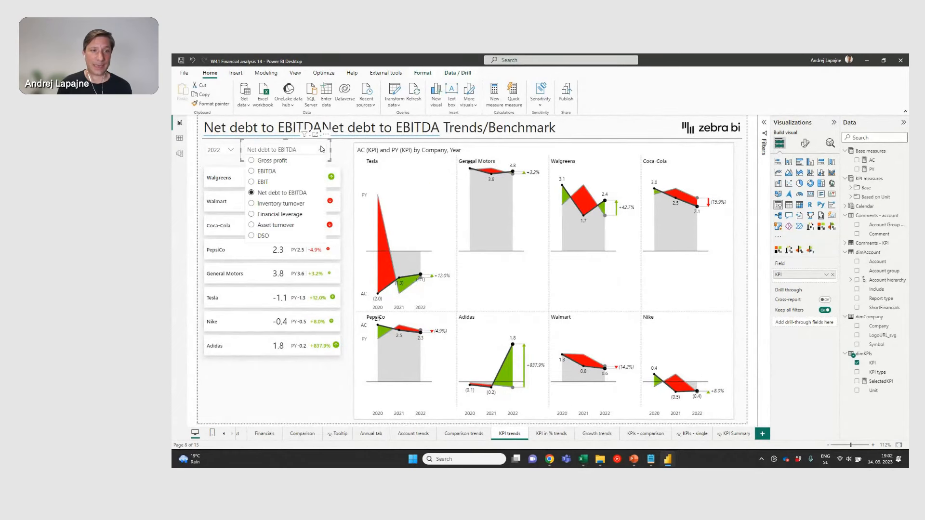
{"action": "left_click", "coordinate": [281, 203]}
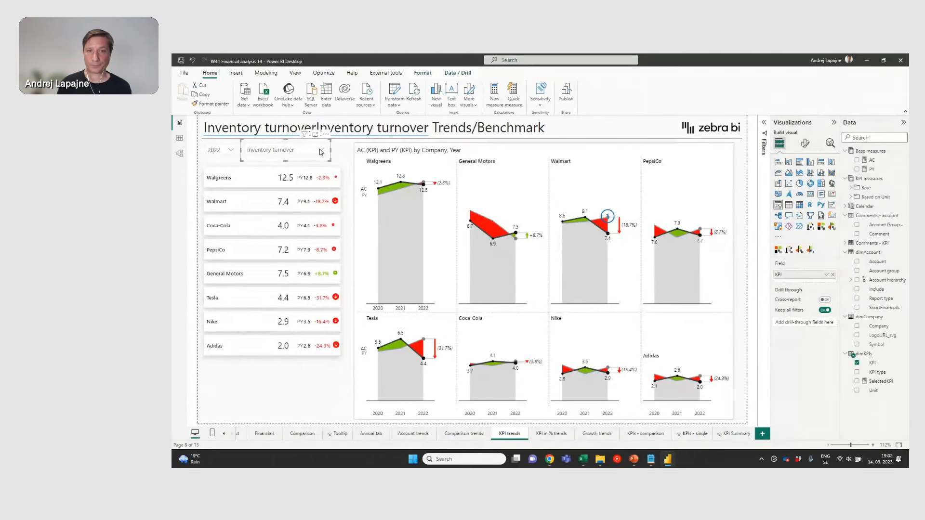
Step: Filter the Inventory turnover trend charts to Walgreens and Walmart together, and inspect Walmart's 2022 comment marker
{"action": "left_click", "coordinate": [216, 169]}
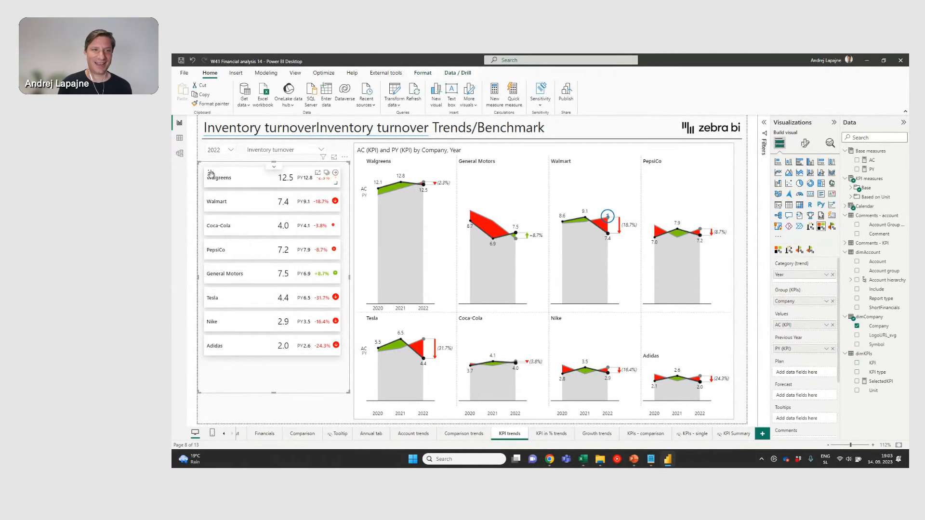
{"action": "left_click", "coordinate": [349, 148]}
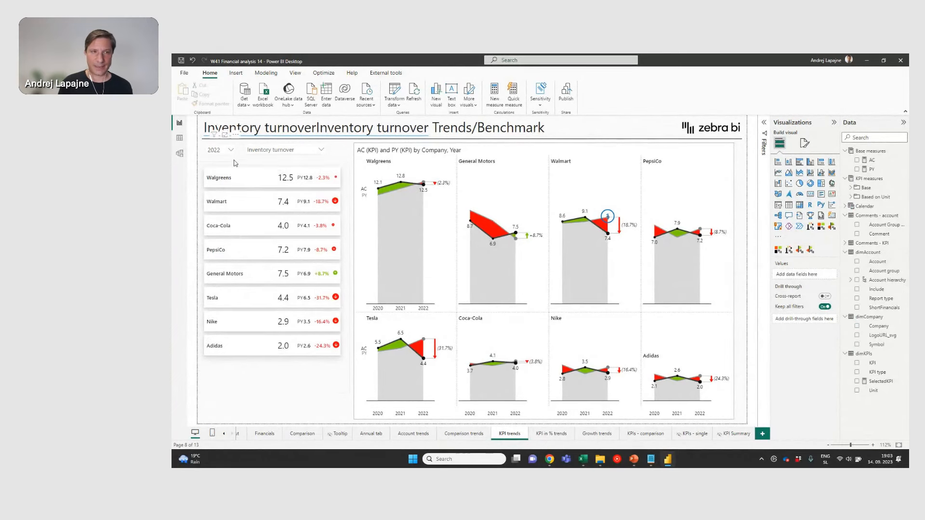
{"action": "left_click", "coordinate": [231, 168]}
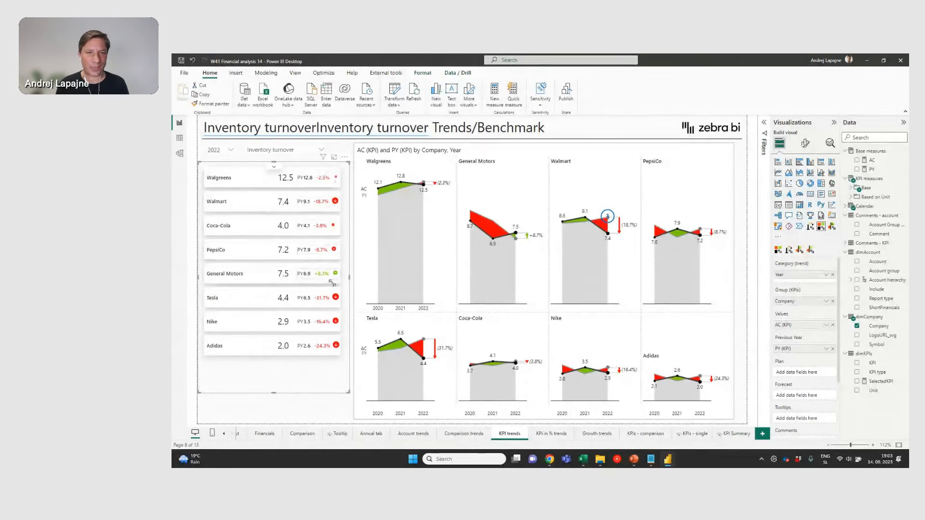
{"action": "left_click", "coordinate": [227, 178]}
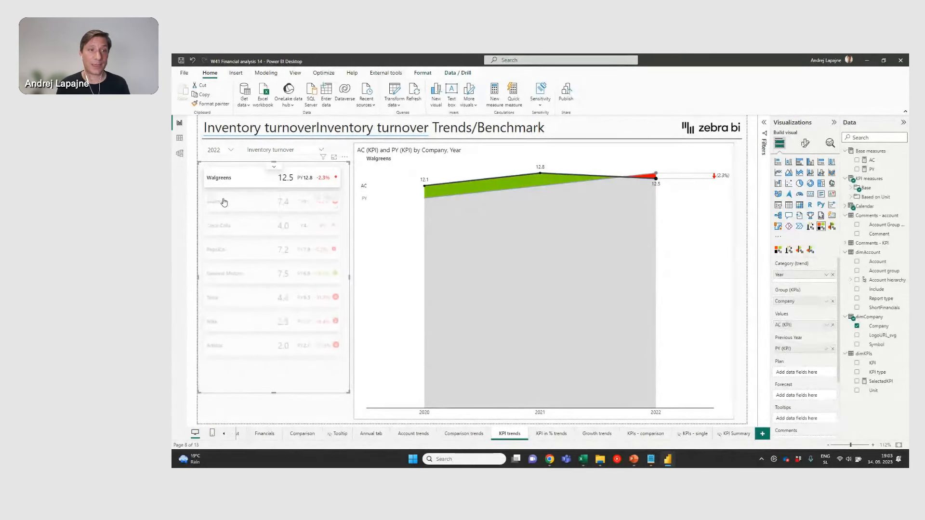
{"action": "left_click", "coordinate": [224, 201], "text": "ctrl"}
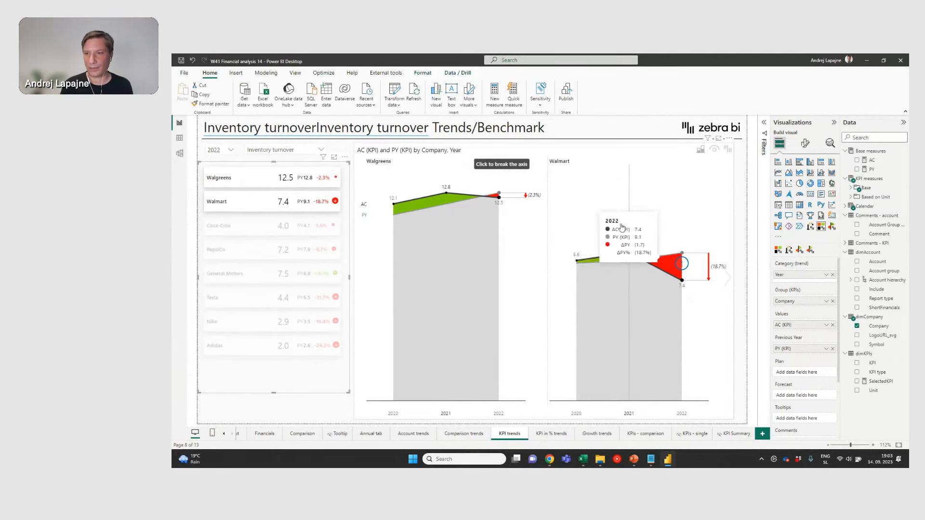
{"action": "mouse_move", "coordinate": [683, 264]}
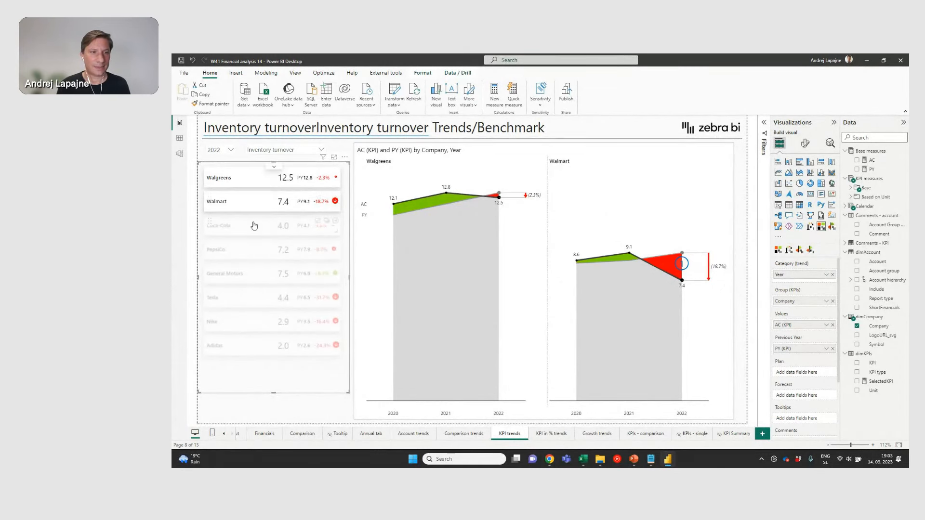
Step: Filter the Inventory turnover trend charts to compare only Coca-Cola and PepsiCo
{"action": "left_click", "coordinate": [224, 226]}
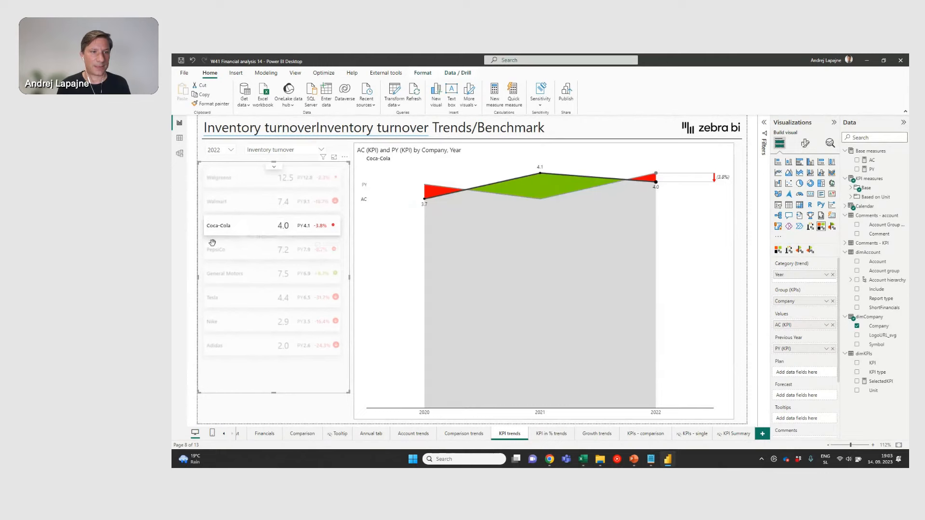
{"action": "left_click", "coordinate": [226, 253]}
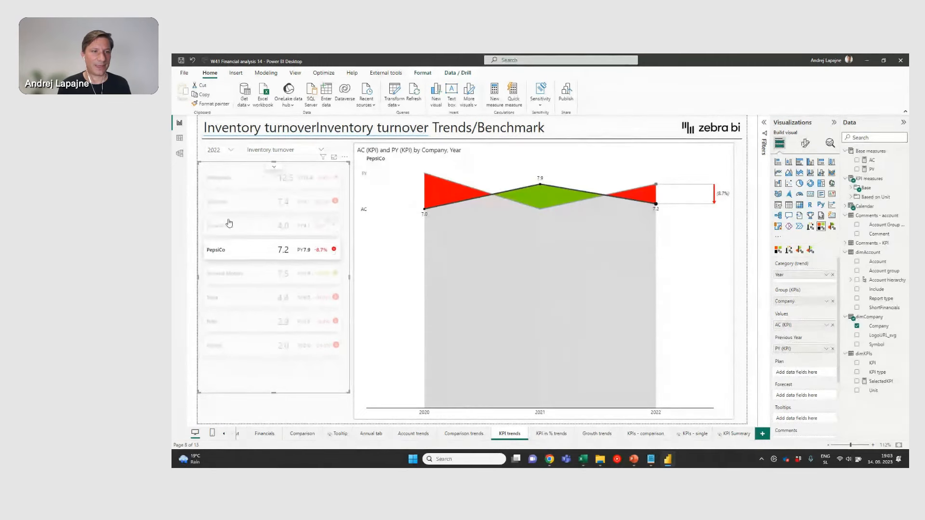
{"action": "left_click", "coordinate": [224, 227]}
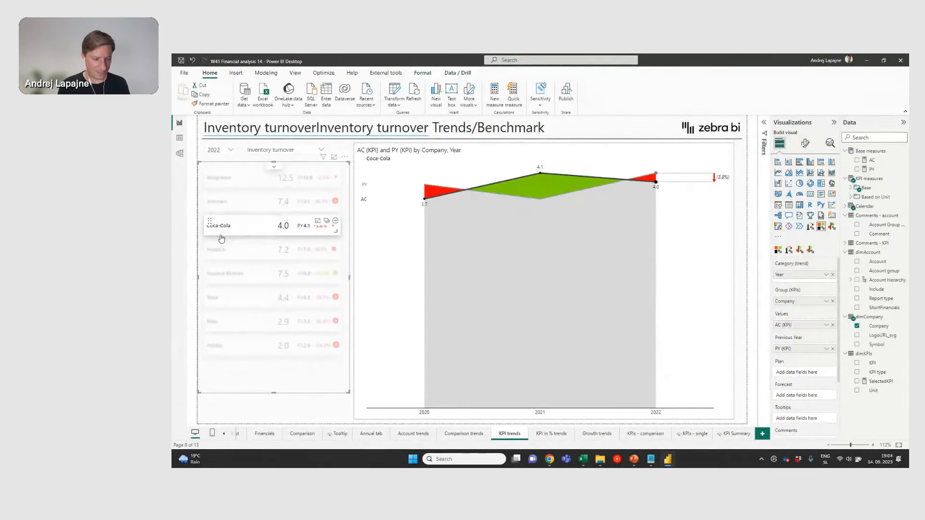
{"action": "left_click", "coordinate": [219, 251], "text": "ctrl"}
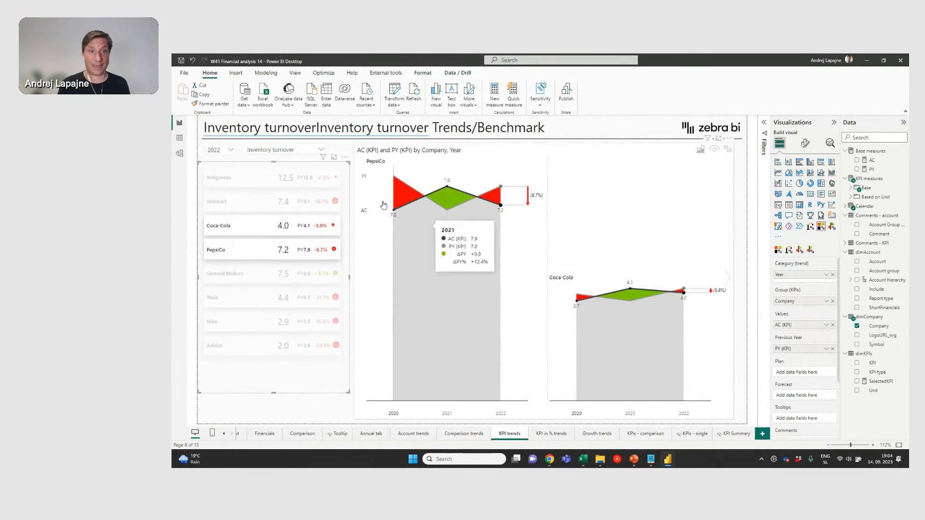
Step: Compare Coca-Cola and PepsiCo by Asset turnover, Financial leverage and Net debt to EBITDA
{"action": "left_click", "coordinate": [286, 151]}
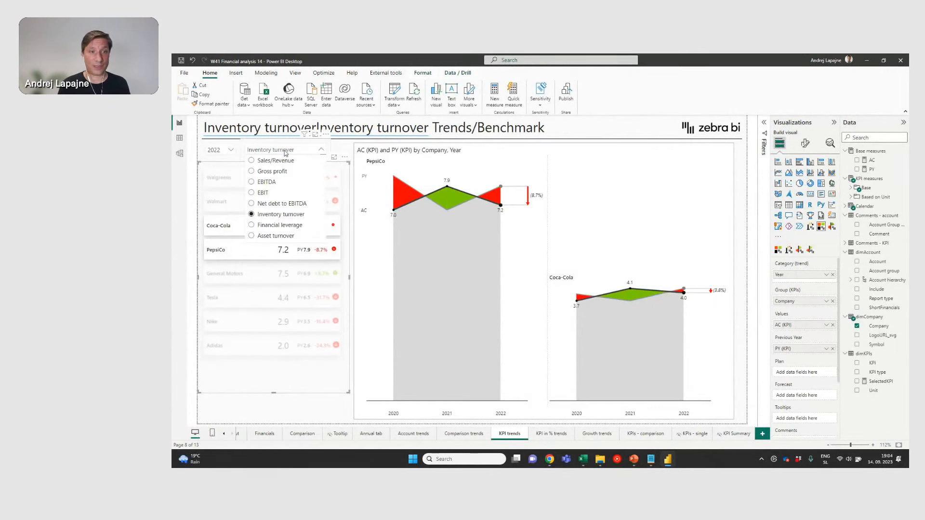
{"action": "left_click", "coordinate": [282, 237]}
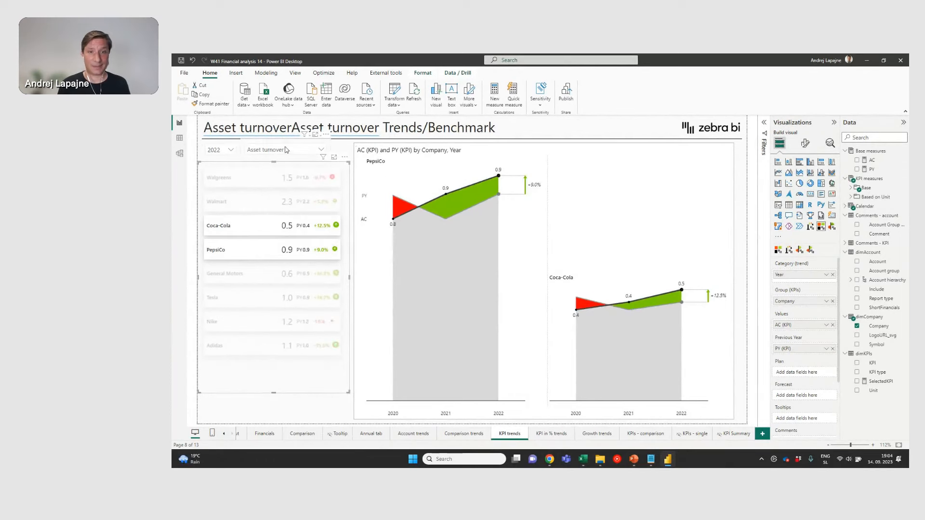
{"action": "left_click", "coordinate": [286, 226]}
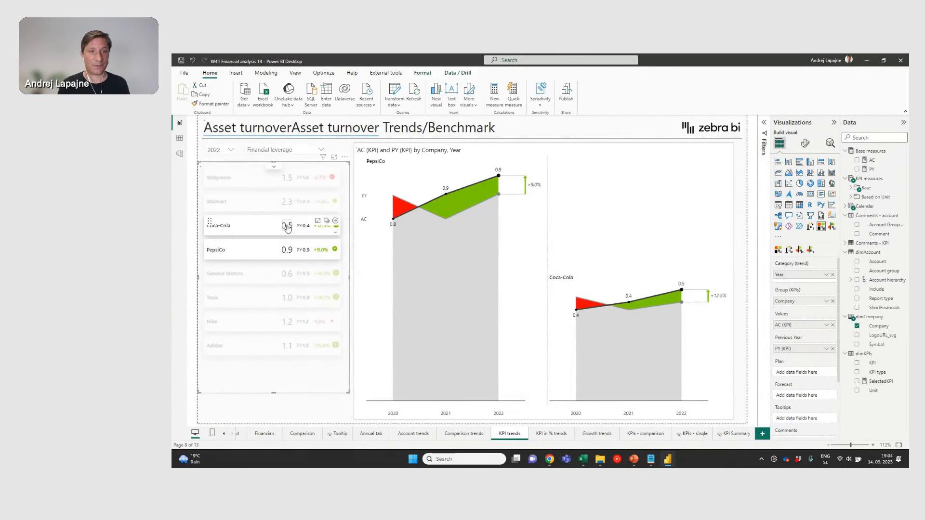
{"action": "left_click", "coordinate": [277, 151]}
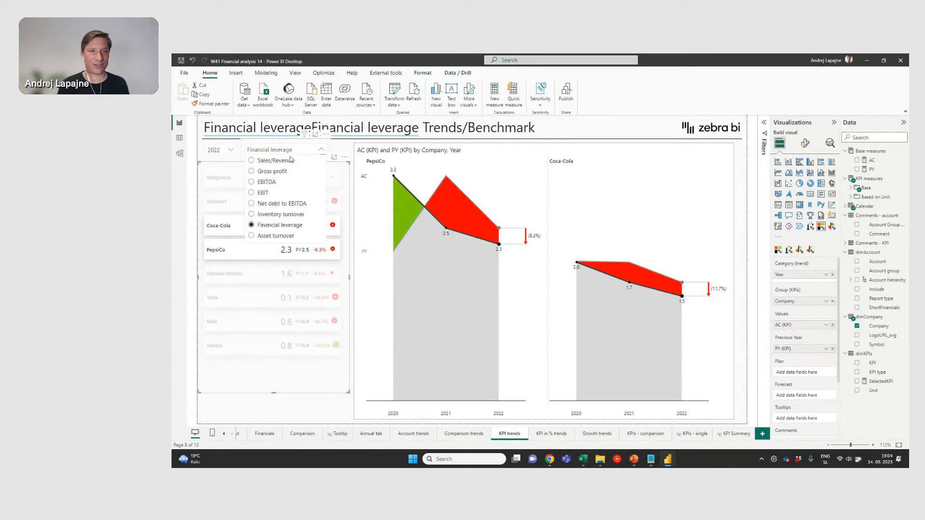
{"action": "left_click", "coordinate": [286, 205]}
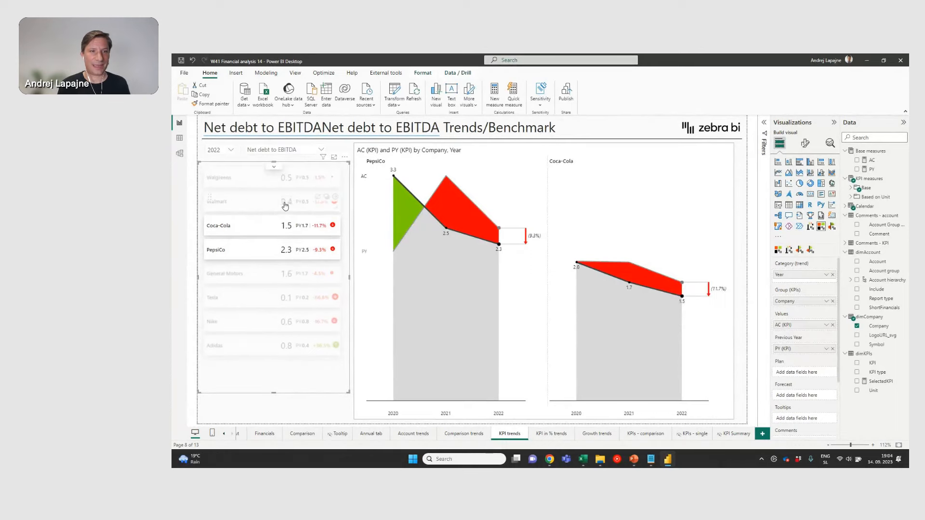
{"action": "left_click", "coordinate": [336, 149]}
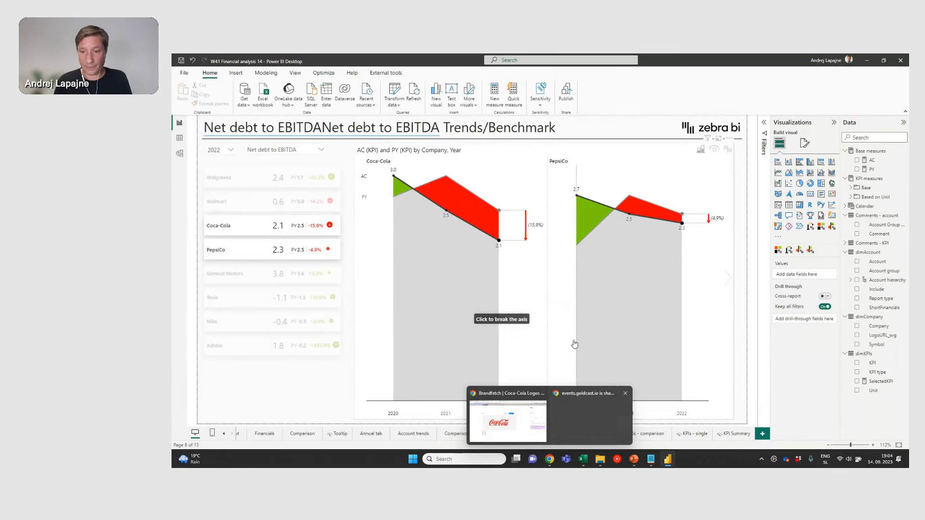
Step: Open the KPI in % trends page and view the Cash flow conversion ratio and Inventory as % of sales trends
{"action": "left_click", "coordinate": [545, 435]}
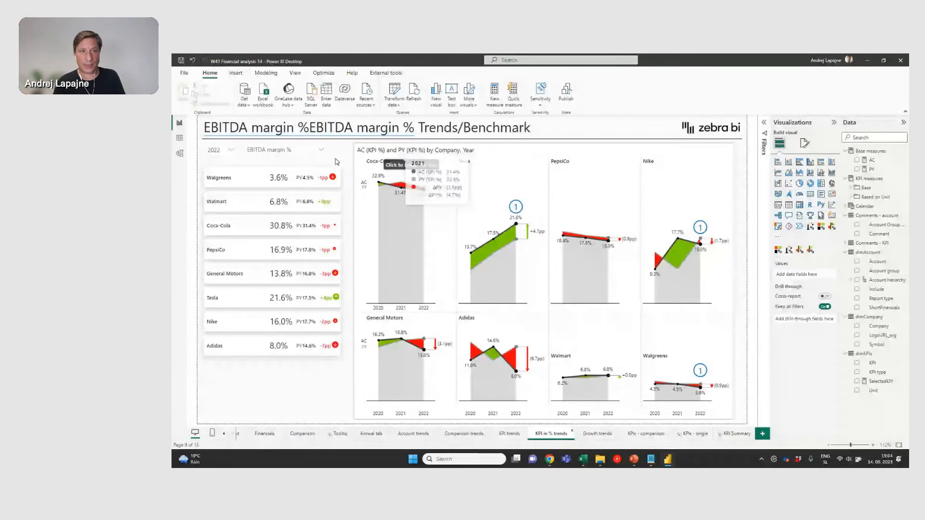
{"action": "left_click", "coordinate": [276, 149]}
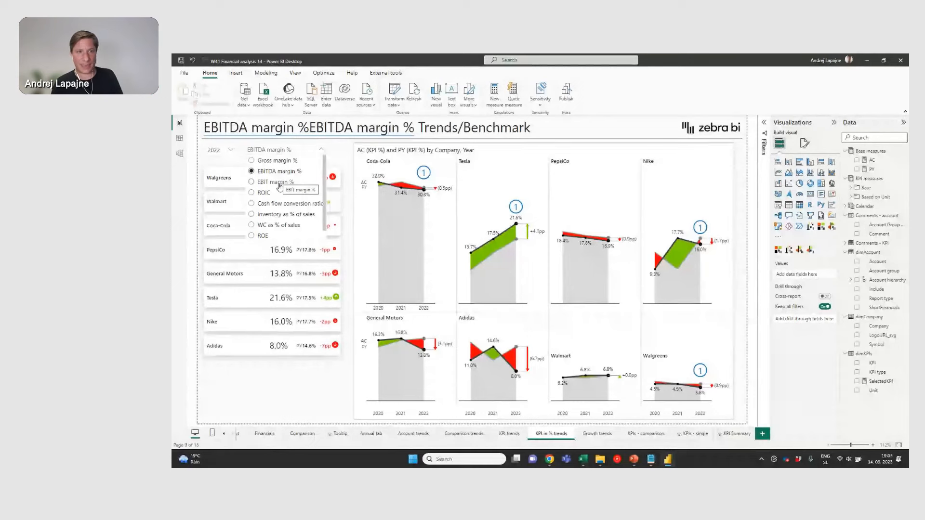
{"action": "left_click", "coordinate": [284, 203]}
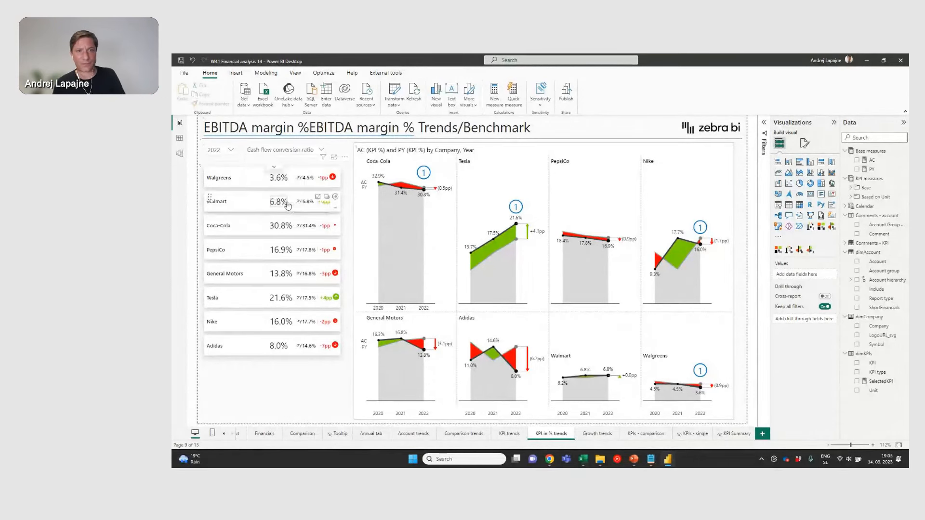
{"action": "left_click", "coordinate": [294, 153]}
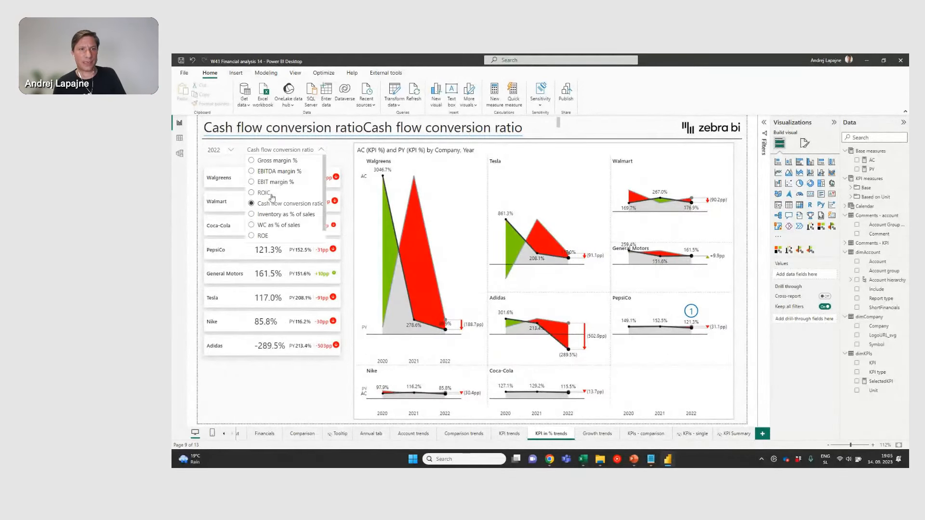
{"action": "left_click", "coordinate": [281, 216]}
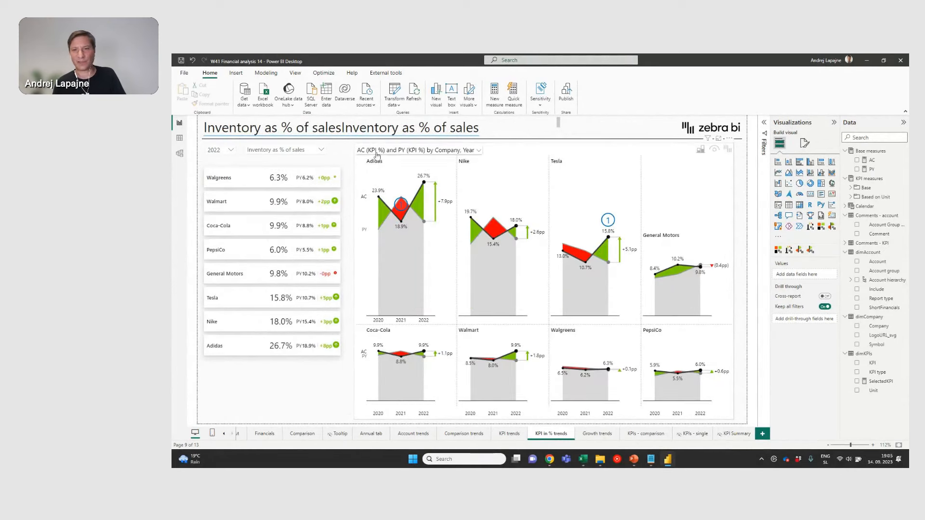
Step: Read the comments on Adidas 2021 and Tesla 2022 inventory, and open the Growth trends page
{"action": "mouse_move", "coordinate": [400, 206]}
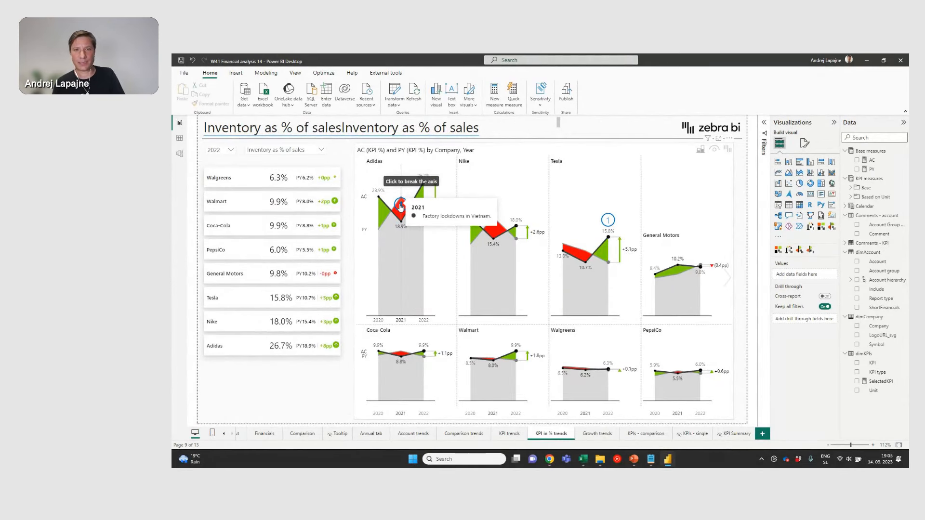
{"action": "mouse_move", "coordinate": [609, 221]}
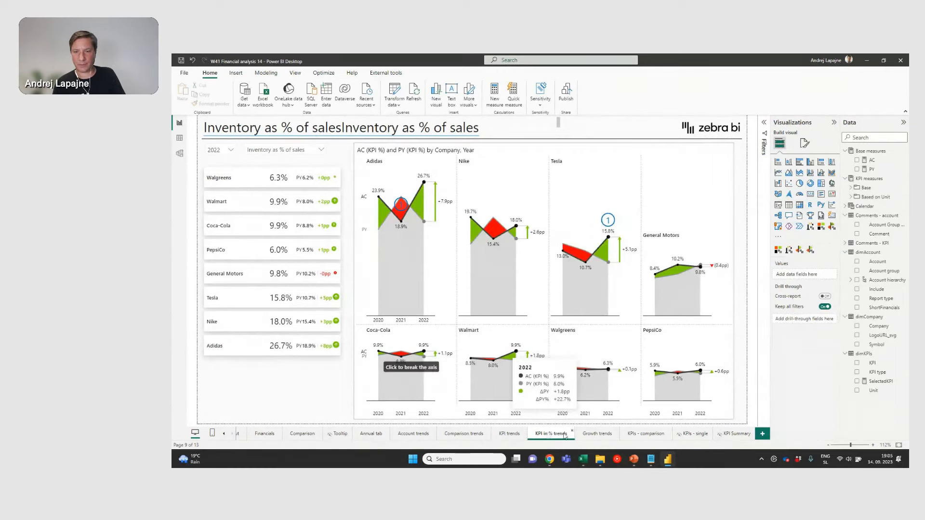
{"action": "left_click", "coordinate": [597, 434]}
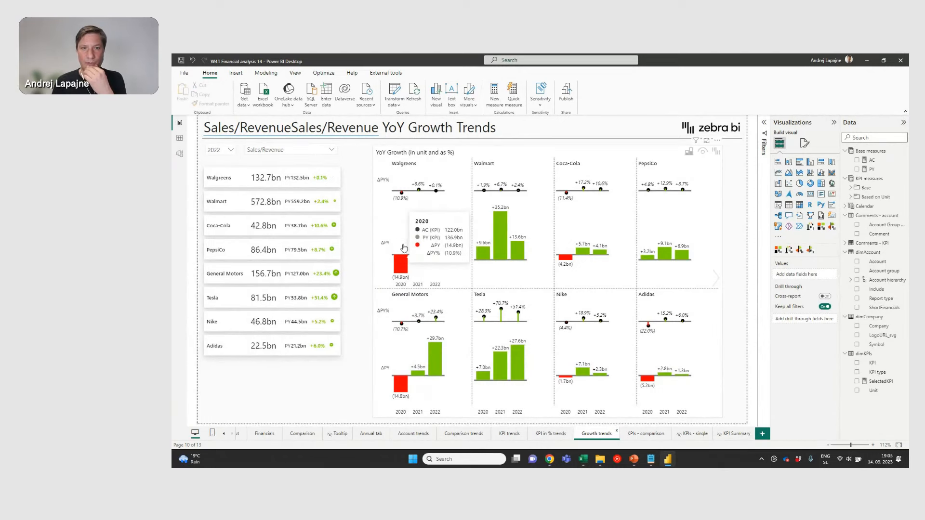
Step: Examine the 2020 revenue declines of Walgreens and General Motors, switch the growth charts to EBITDA, and open the KPIs - comparison page
{"action": "mouse_move", "coordinate": [411, 389]}
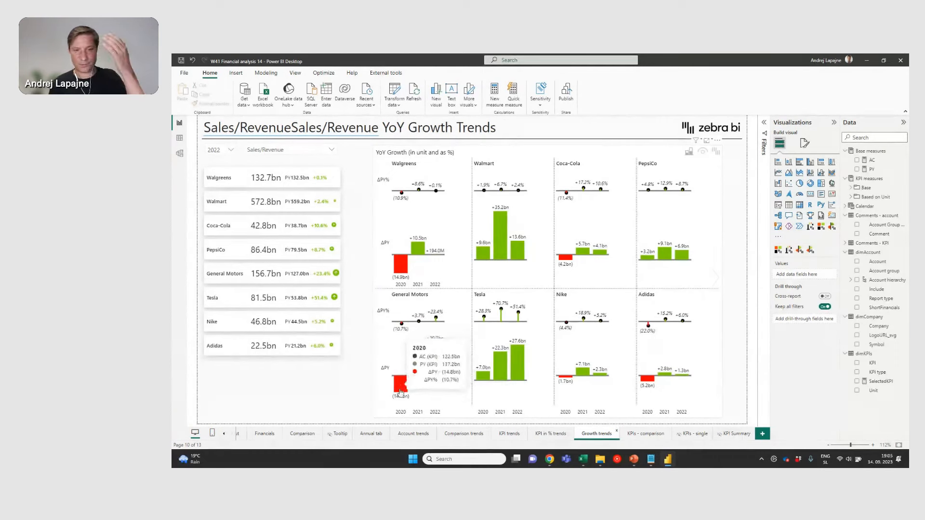
{"action": "mouse_move", "coordinate": [403, 264]}
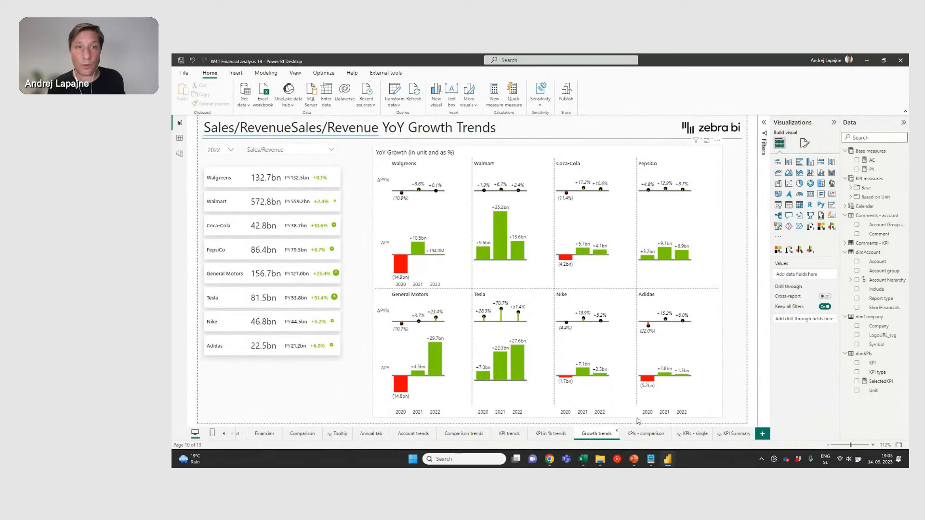
{"action": "left_click", "coordinate": [333, 151]}
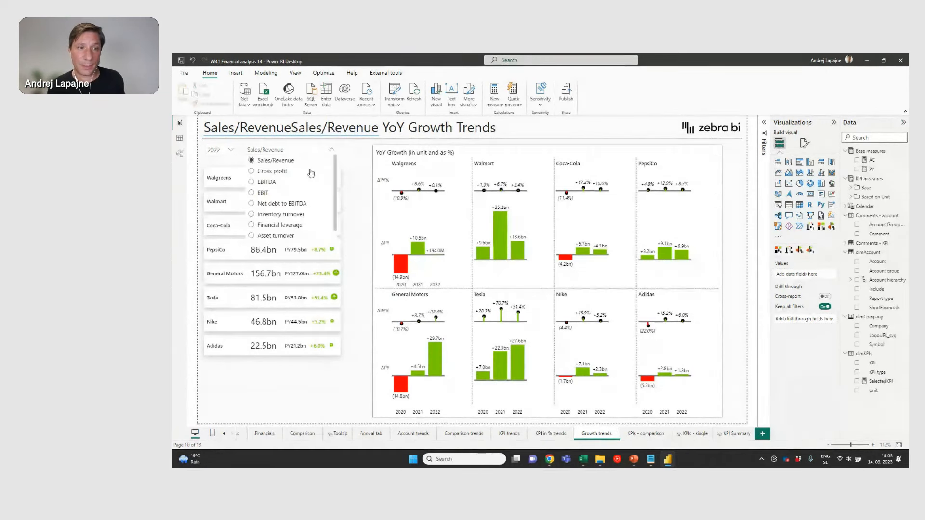
{"action": "left_click", "coordinate": [272, 182]}
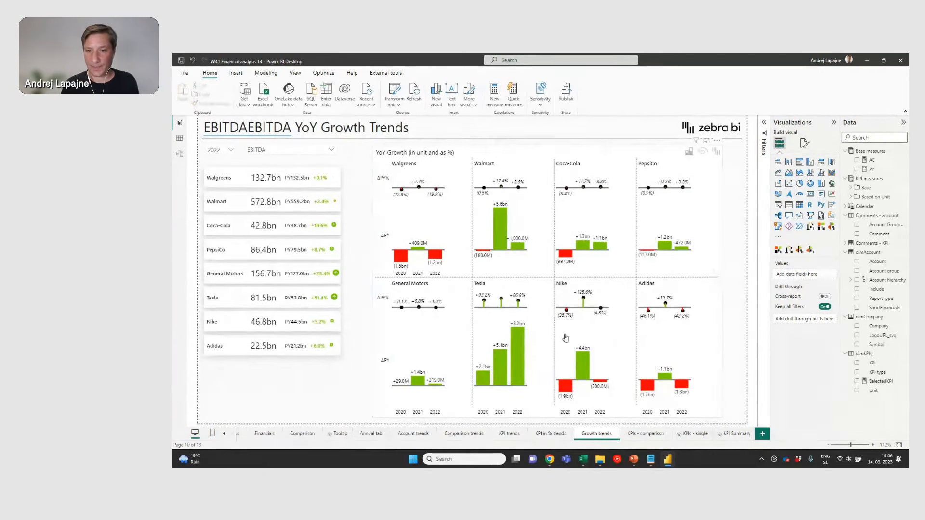
{"action": "left_click", "coordinate": [650, 434]}
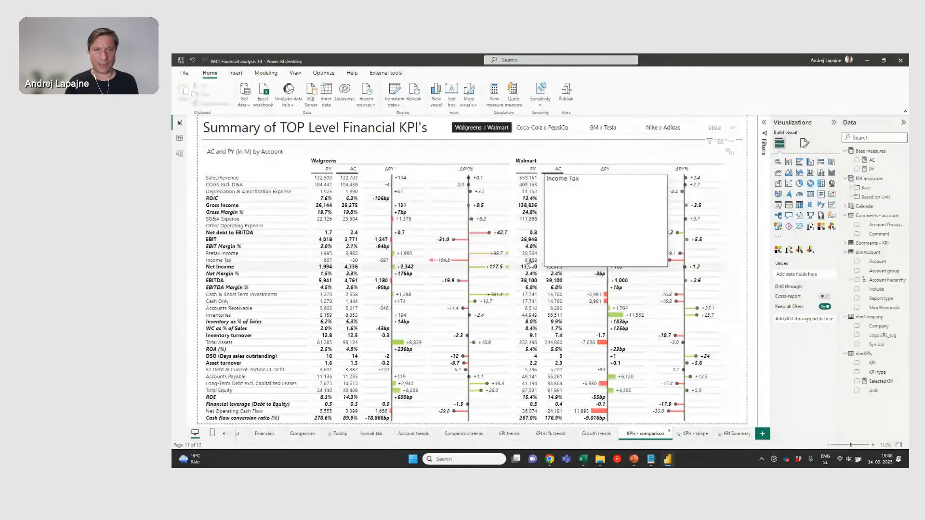
{"action": "left_click", "coordinate": [299, 145]}
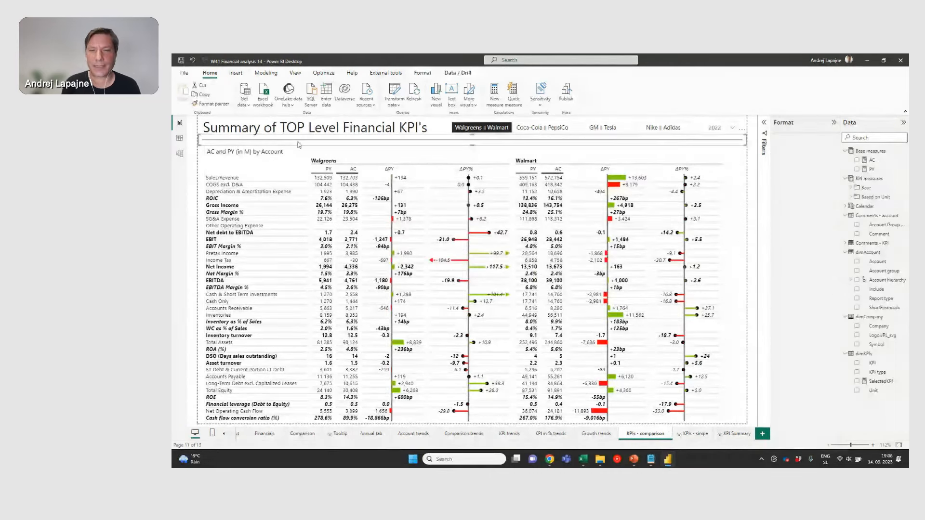
Step: Switch to the PowerPoint slide show and advance past the Income statement and EBITDA trends slides to the KPI description and formula table
{"action": "key", "text": "alt+Tab"}
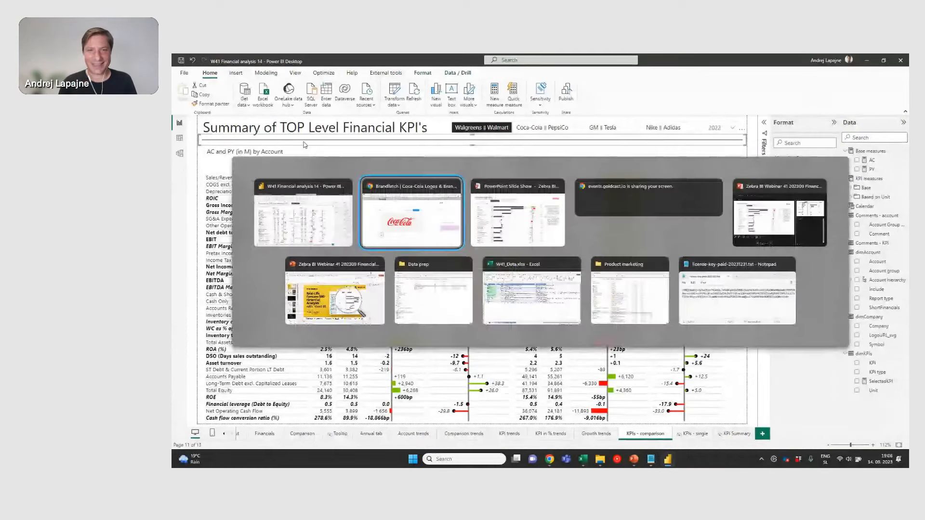
{"action": "key", "text": "Tab"}
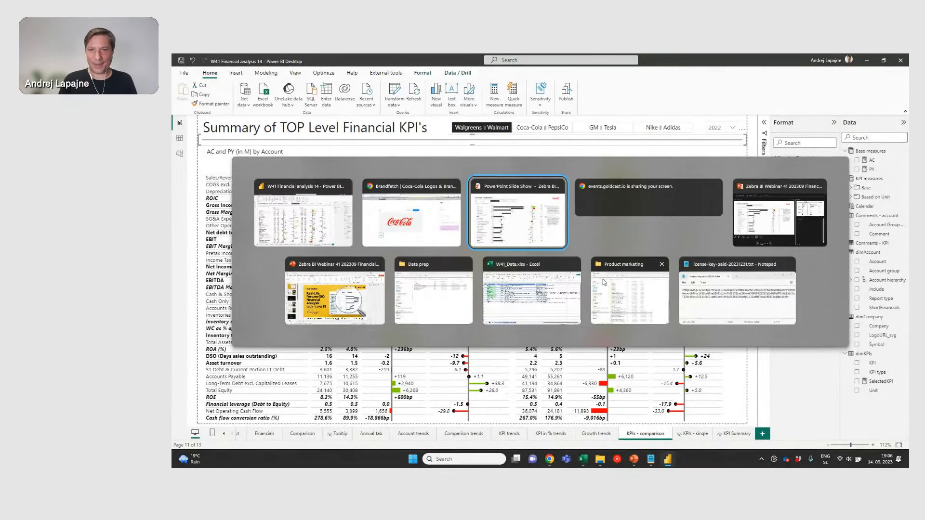
{"action": "key", "text": "Tab"}
{"action": "key", "text": "Tab"}
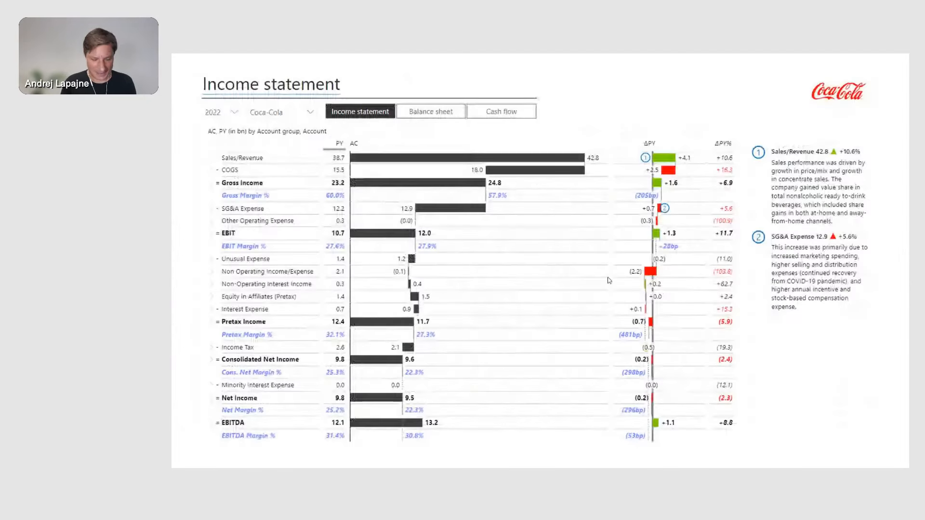
{"action": "key", "text": "Right"}
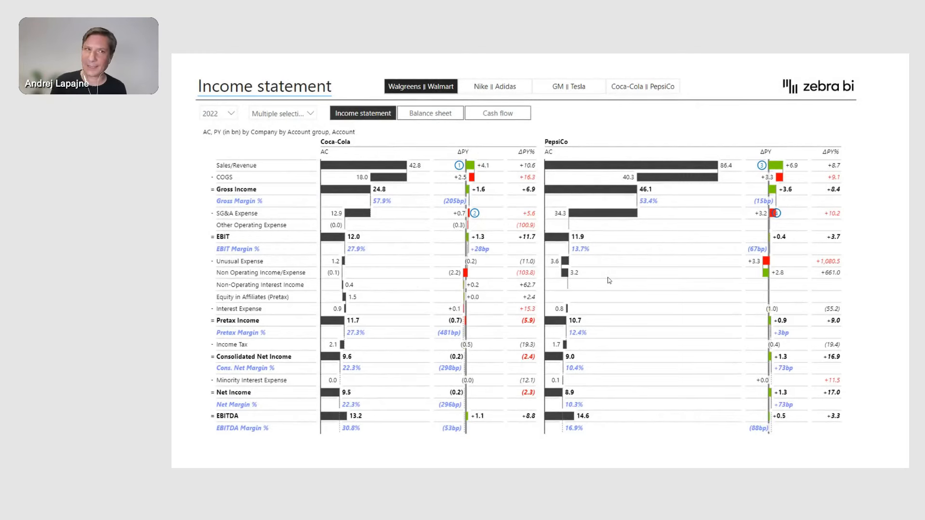
{"action": "key", "text": "Right"}
{"action": "key", "text": "Right"}
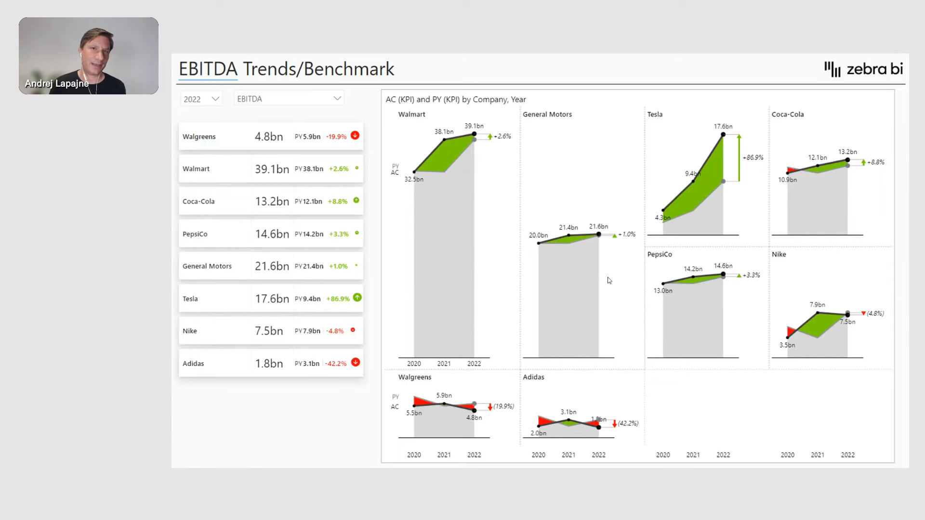
{"action": "key", "text": "Right"}
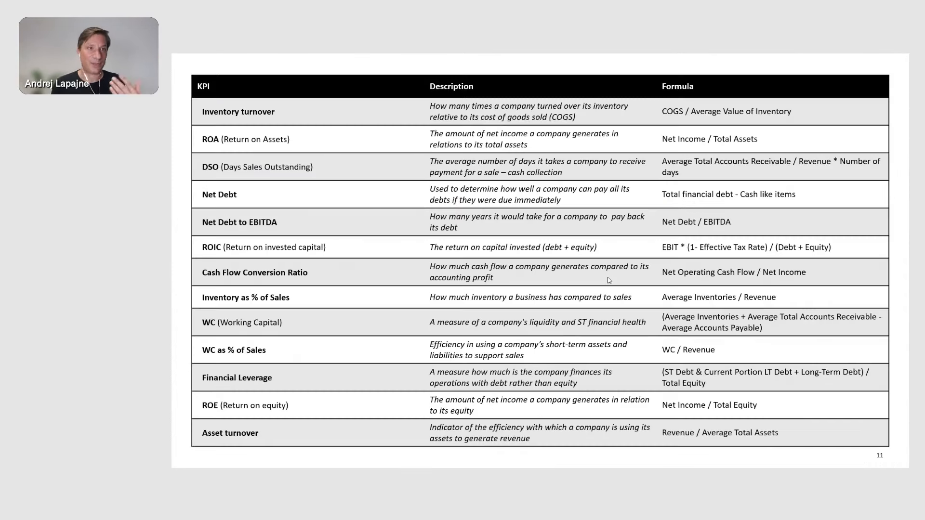
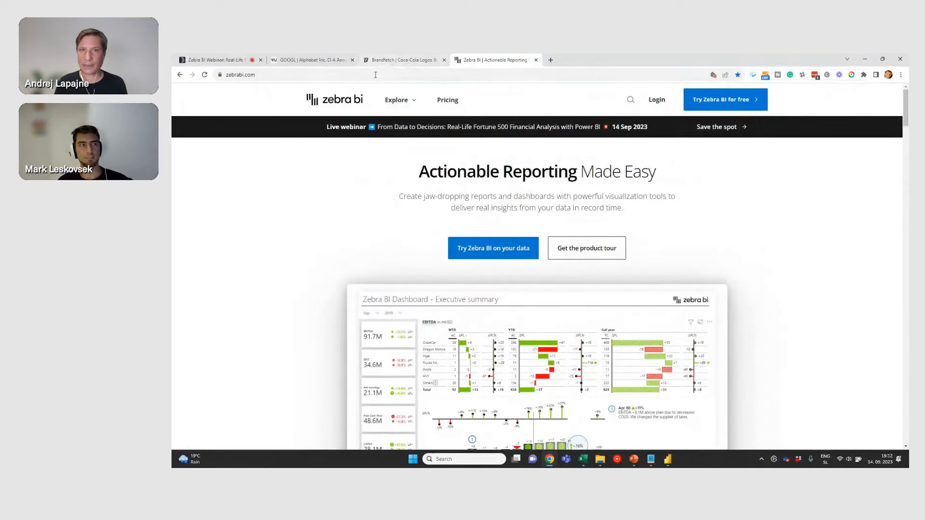
Step: Open the Zebra BI Knowledge Base for Power BI from the Zebra BI website and view its Data Modeling articles
{"action": "mouse_move", "coordinate": [401, 106]}
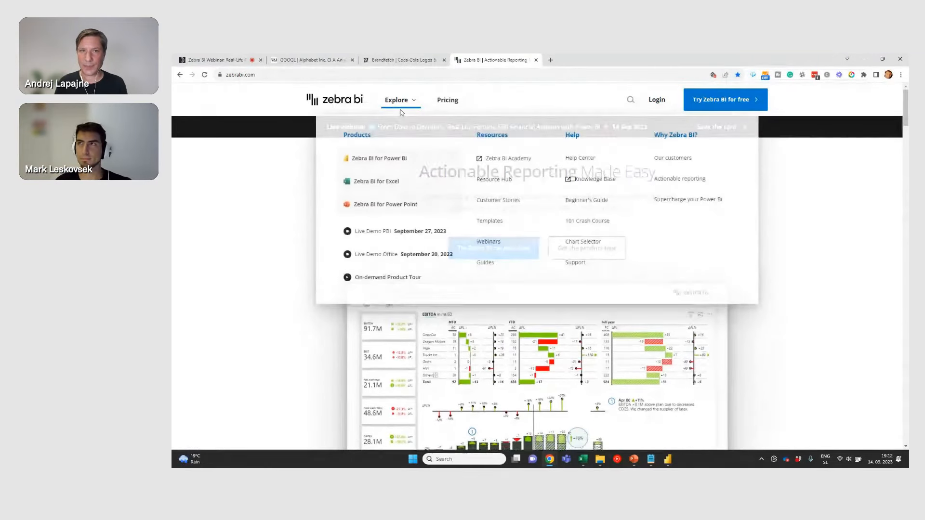
{"action": "left_click", "coordinate": [603, 181]}
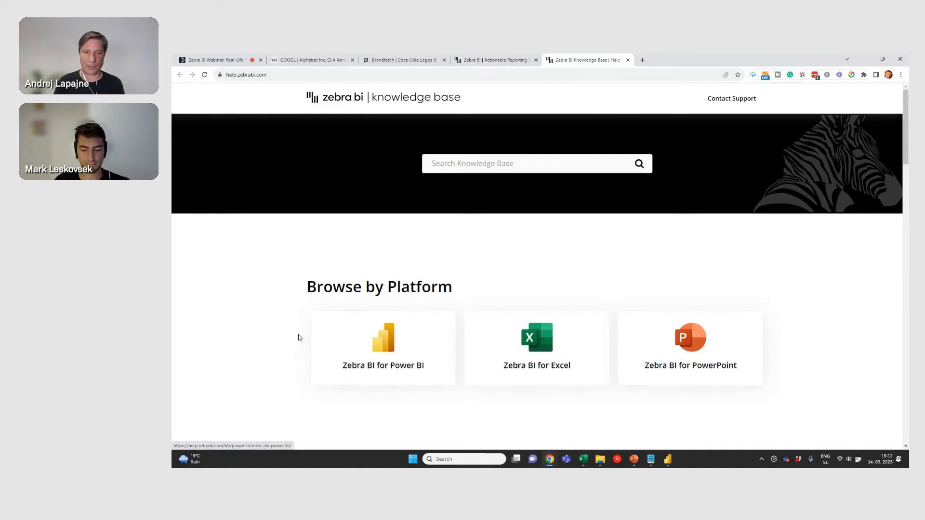
{"action": "left_click", "coordinate": [382, 341]}
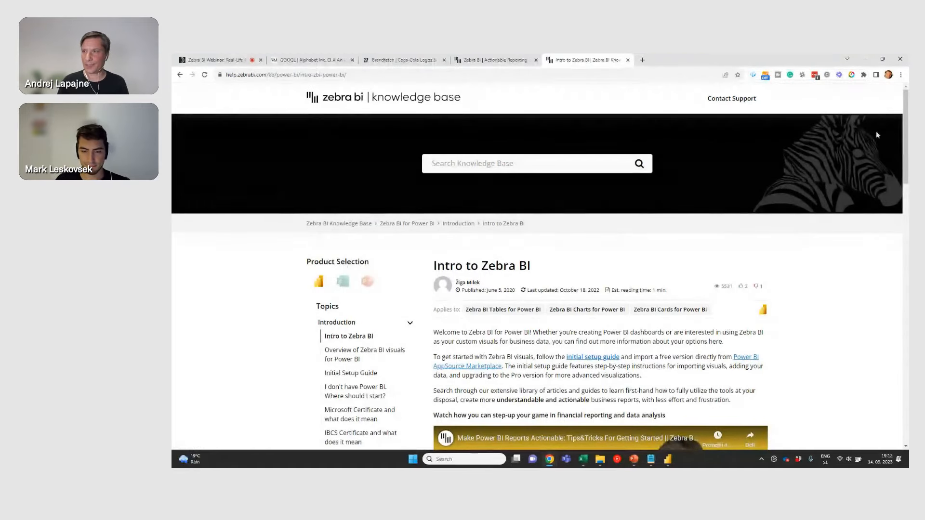
{"action": "left_click_drag", "start_coordinate": [904, 110], "coordinate": [891, 213]}
{"action": "scroll", "coordinate": [891, 213], "scroll_direction": "up", "scroll_amount": 2}
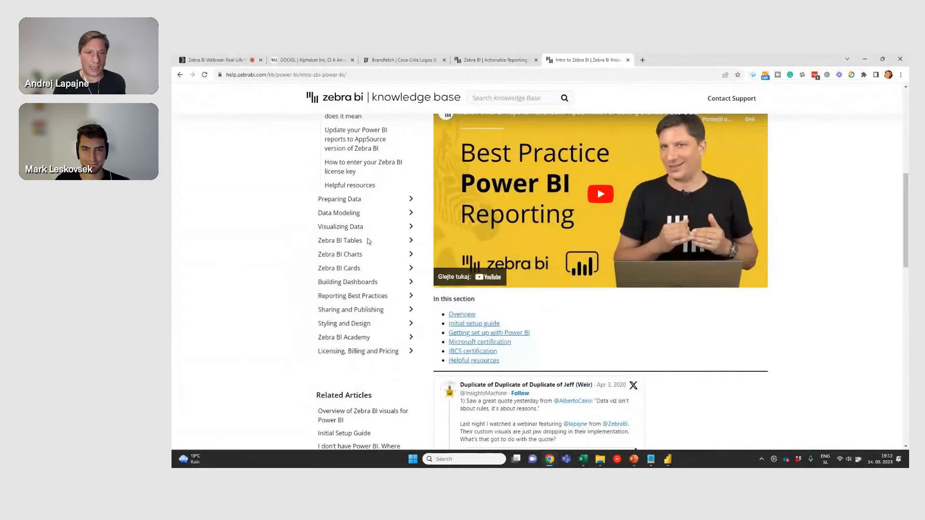
{"action": "left_click", "coordinate": [351, 213]}
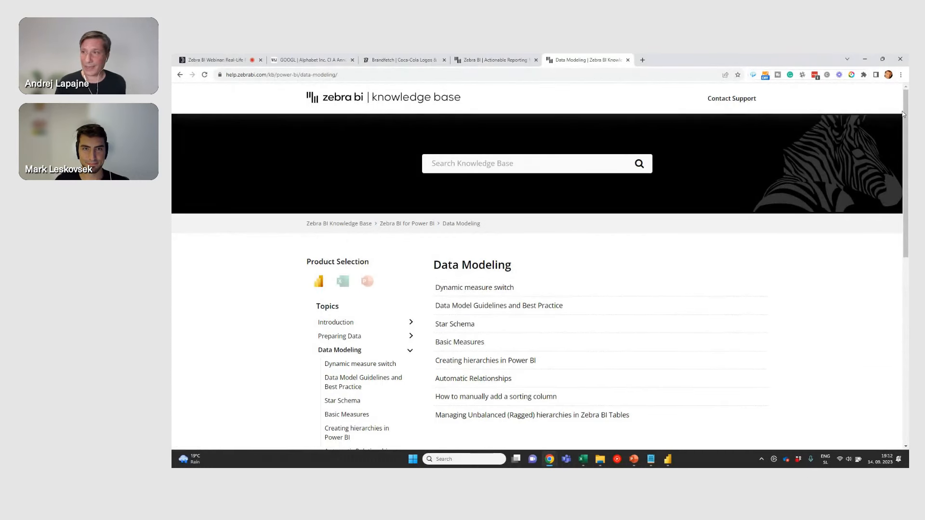
{"action": "left_click_drag", "start_coordinate": [904, 114], "coordinate": [902, 85]}
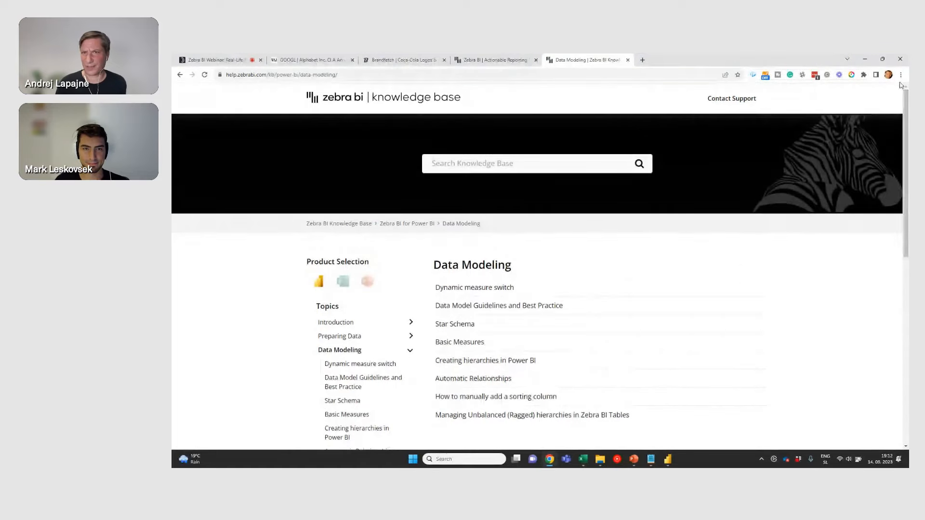
Step: Return to the Zebra BI homepage, open the Zebra BI Academy site, dismiss its error dialogs and look over the page
{"action": "left_click", "coordinate": [494, 62]}
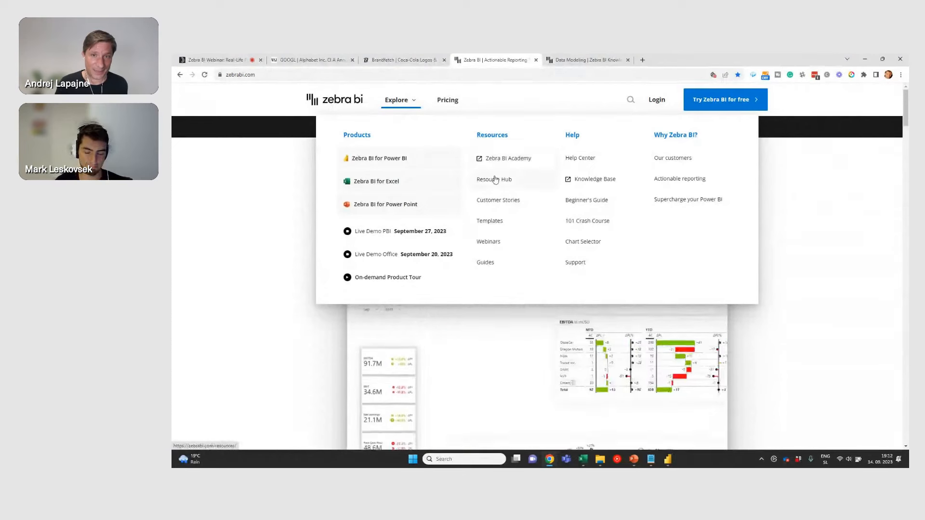
{"action": "left_click", "coordinate": [497, 158]}
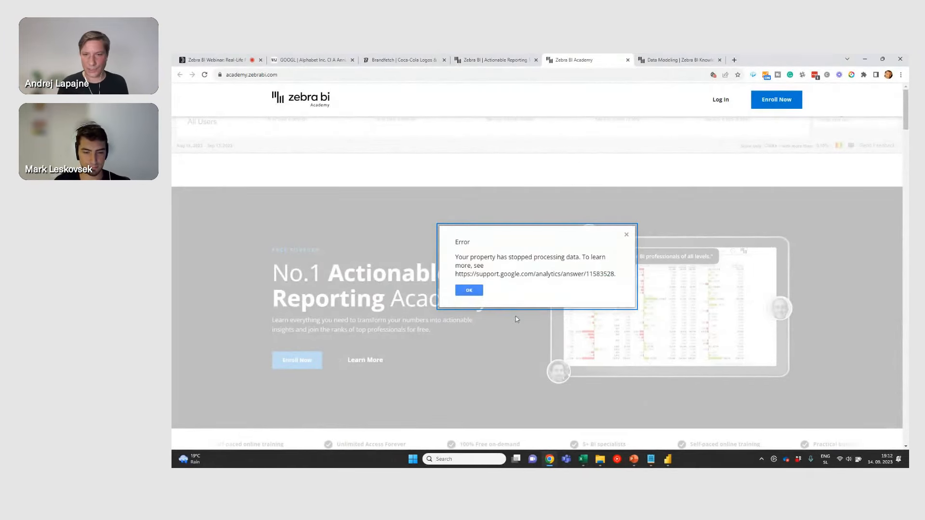
{"action": "left_click", "coordinate": [463, 293]}
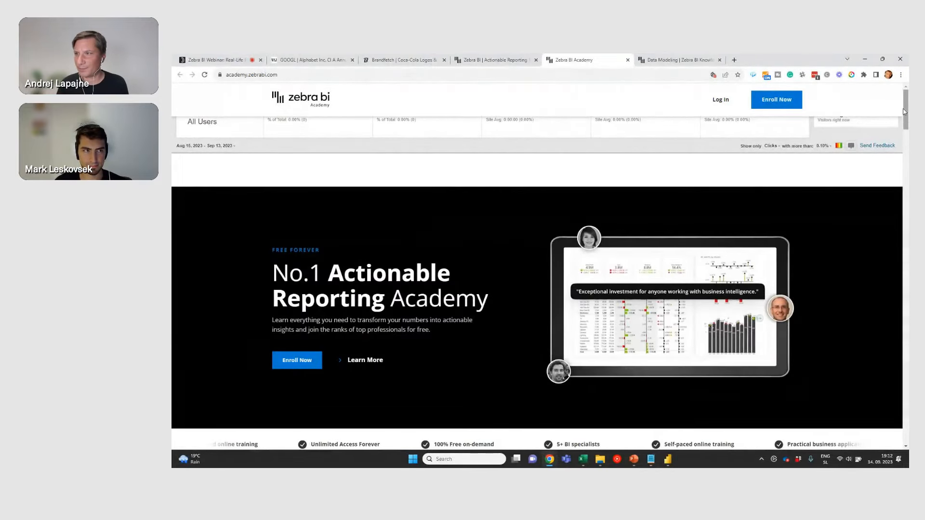
{"action": "mouse_move", "coordinate": [907, 104]}
{"action": "left_mouse_down"}
{"action": "mouse_move", "coordinate": [909, 116]}
{"action": "mouse_move", "coordinate": [908, 103]}
{"action": "left_mouse_up"}
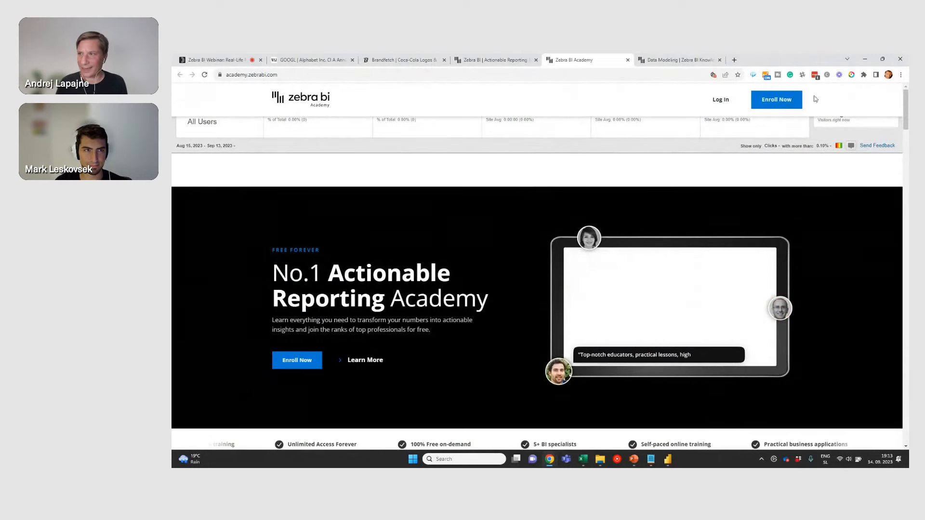
{"action": "left_click_drag", "start_coordinate": [908, 104], "coordinate": [908, 108]}
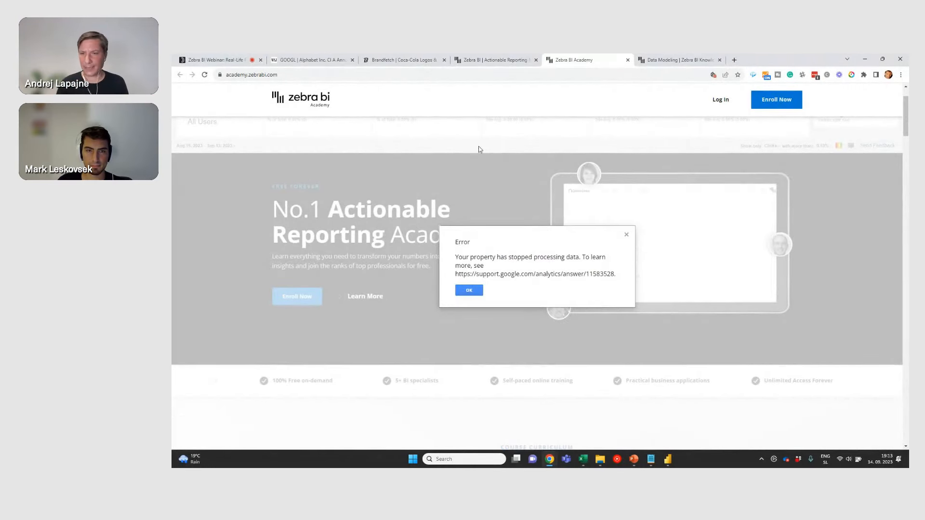
{"action": "left_click", "coordinate": [627, 235]}
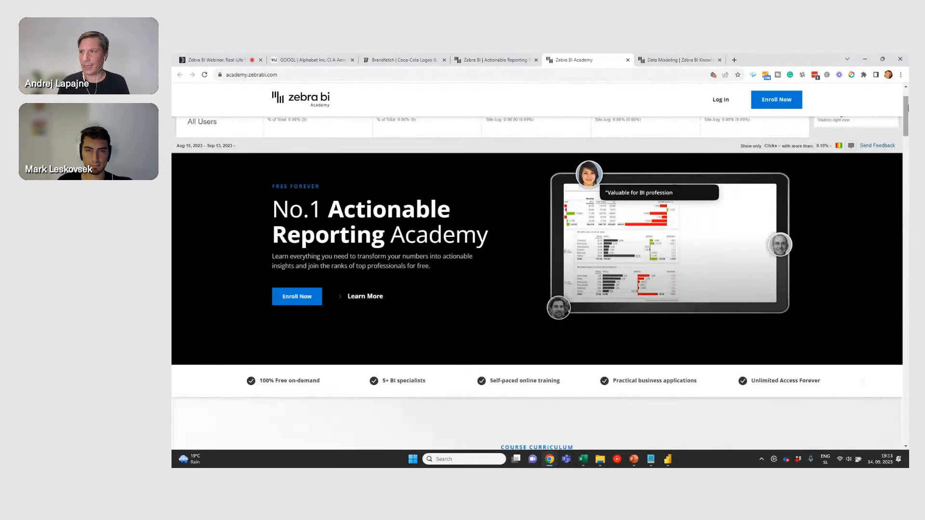
{"action": "scroll", "coordinate": [430, 164], "scroll_direction": "down", "scroll_amount": 2}
{"action": "scroll", "coordinate": [429, 163], "scroll_direction": "up", "scroll_amount": 4}
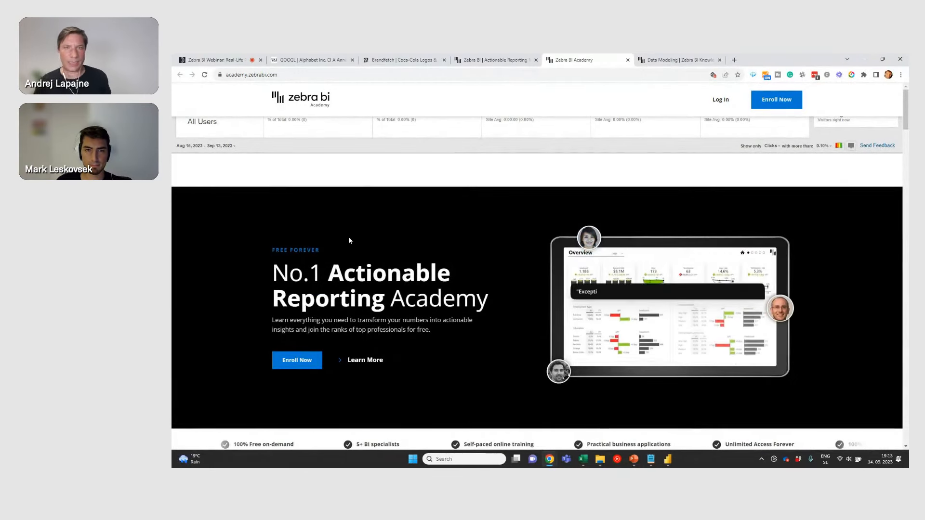
Step: Return to the Zebra BI homepage, open the Templates page and browse the Power BI report templates
{"action": "left_click", "coordinate": [492, 63]}
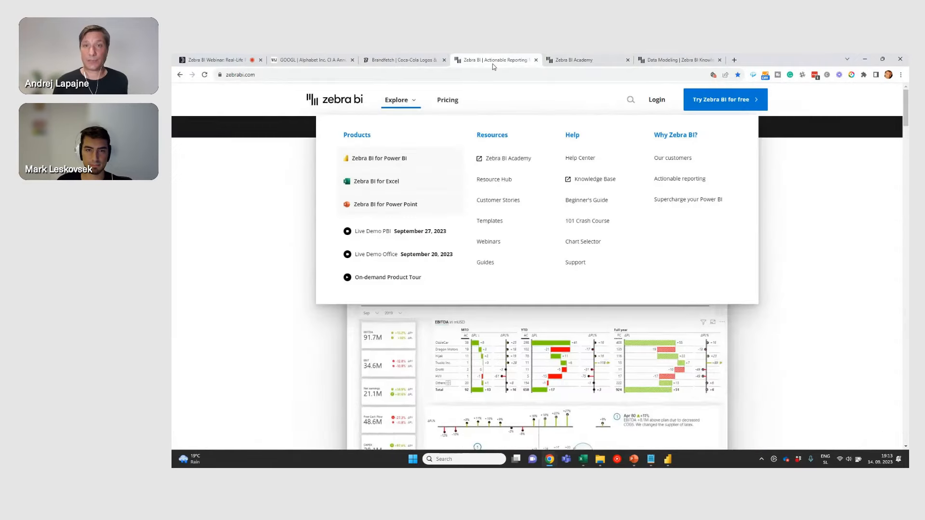
{"action": "left_click", "coordinate": [490, 222]}
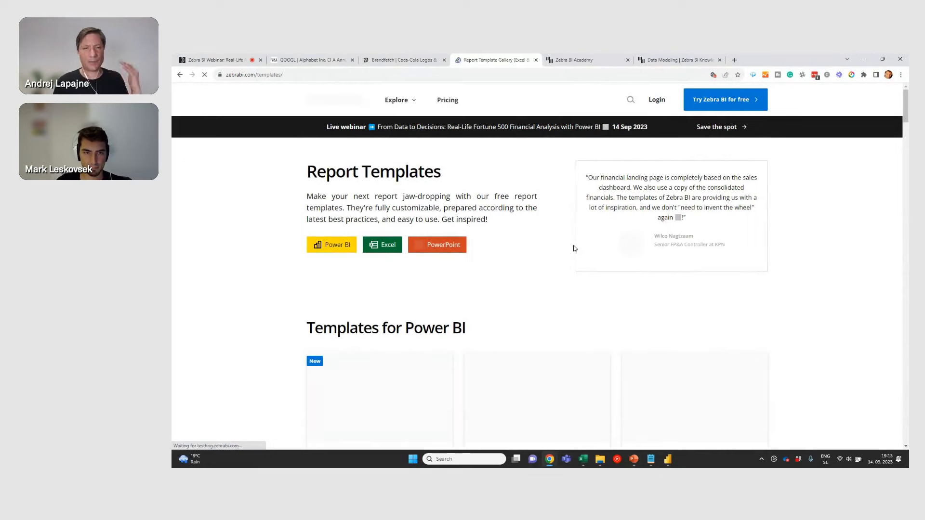
{"action": "left_click_drag", "start_coordinate": [906, 110], "coordinate": [908, 131]}
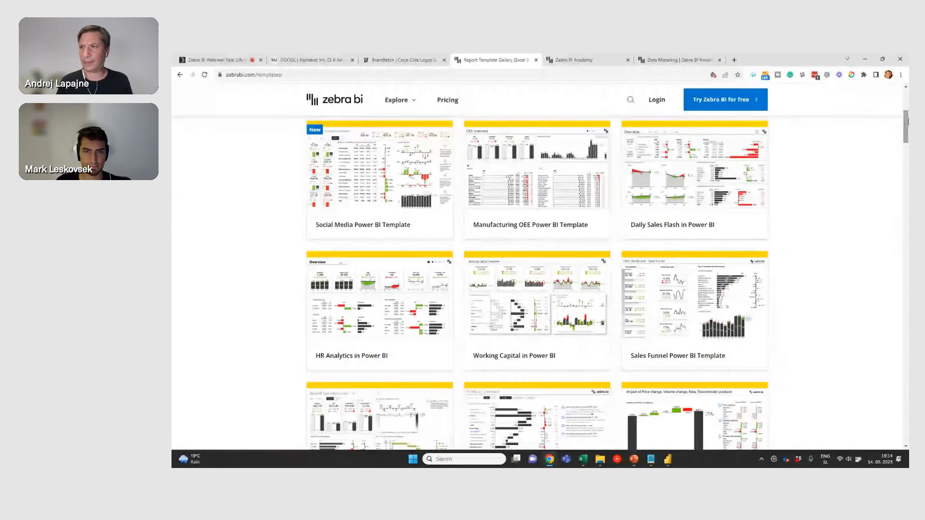
{"action": "scroll", "coordinate": [459, 170], "scroll_direction": "up", "scroll_amount": 5}
Step: Browse the Zebra BI webinars and open the Power BI Performance Optimization webinar on making reports run up to 10x faster
{"action": "left_click", "coordinate": [400, 102]}
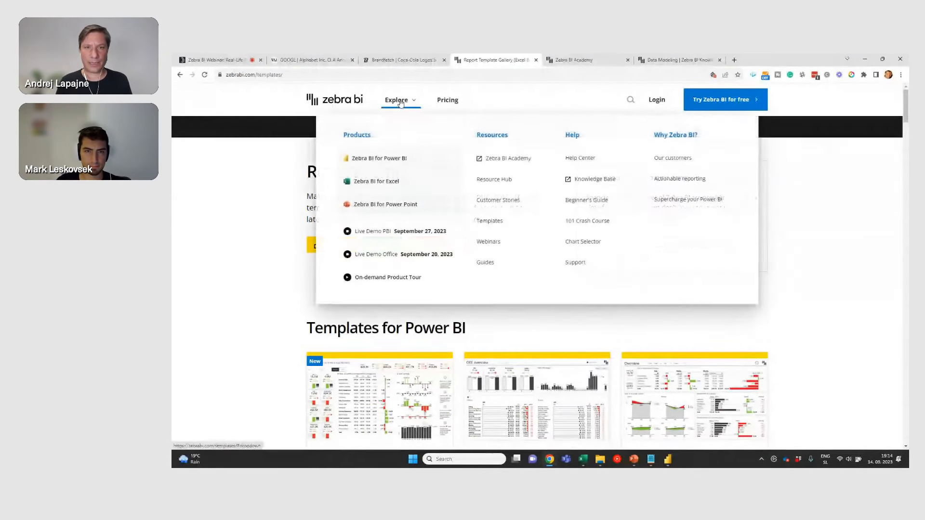
{"action": "left_click", "coordinate": [488, 243]}
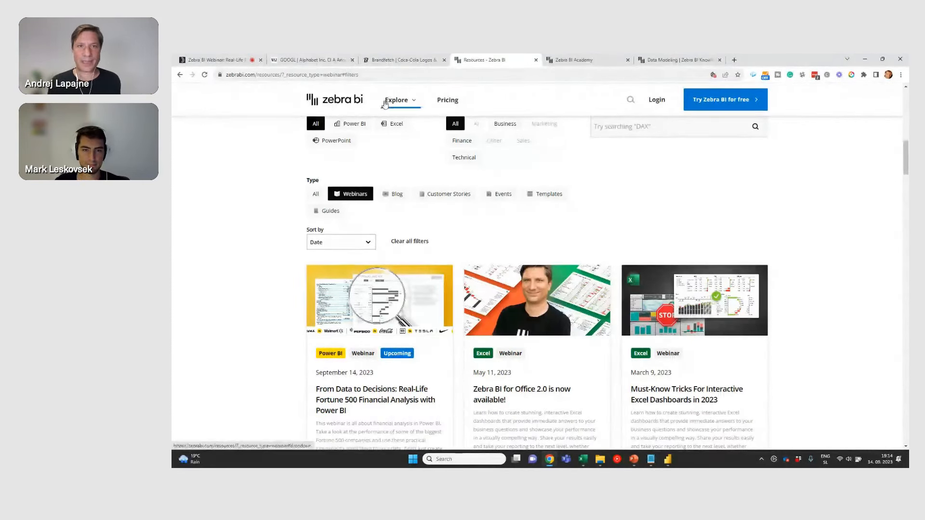
{"action": "mouse_move", "coordinate": [907, 162]}
{"action": "left_mouse_down"}
{"action": "mouse_move", "coordinate": [906, 133]}
{"action": "mouse_move", "coordinate": [909, 171]}
{"action": "mouse_move", "coordinate": [908, 155]}
{"action": "left_mouse_up"}
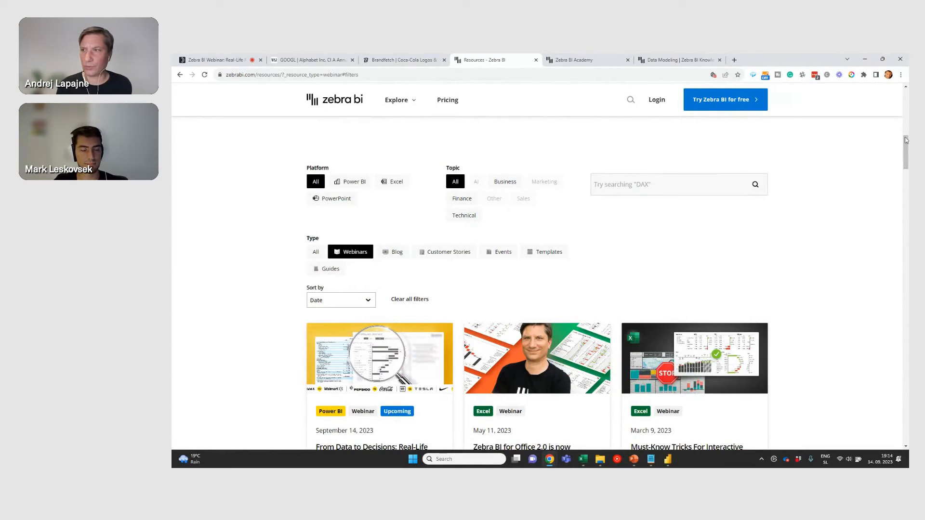
{"action": "left_click_drag", "start_coordinate": [907, 147], "coordinate": [908, 173]}
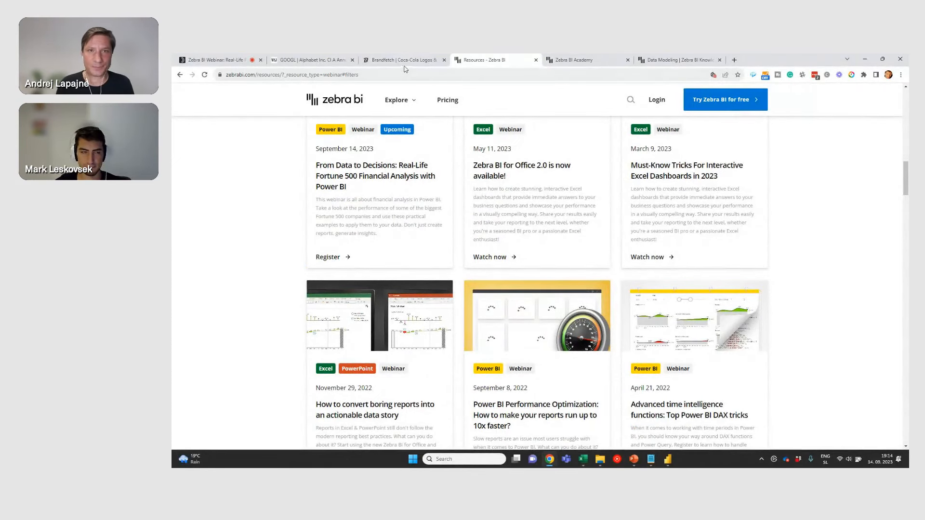
{"action": "mouse_move", "coordinate": [403, 94]}
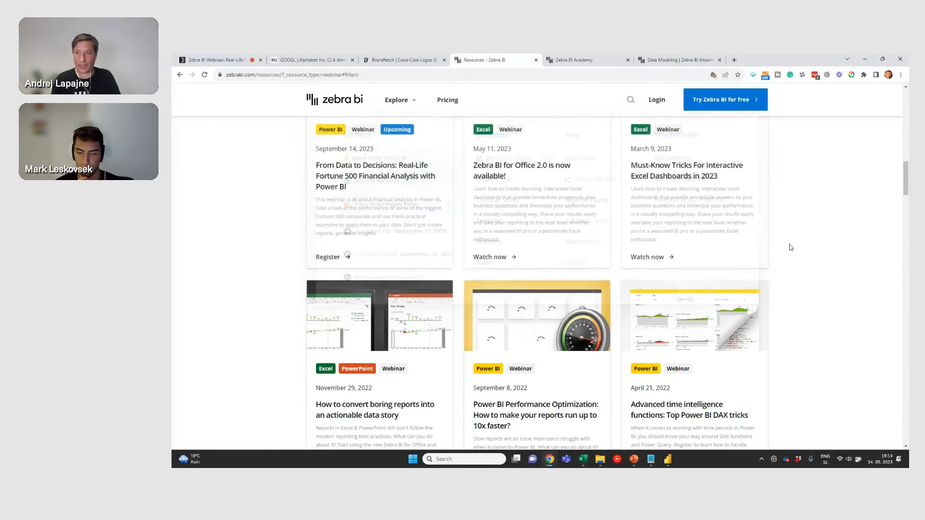
{"action": "left_click", "coordinate": [513, 392]}
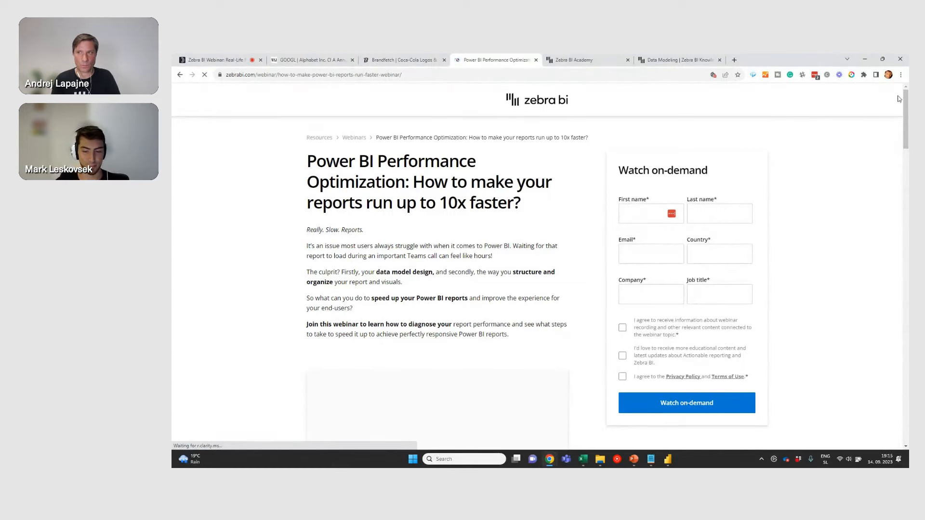
Step: Look over the Power BI Performance Optimization webinar page, including its description and on-demand registration form
{"action": "scroll", "coordinate": [906, 107], "scroll_direction": "down", "scroll_amount": 3}
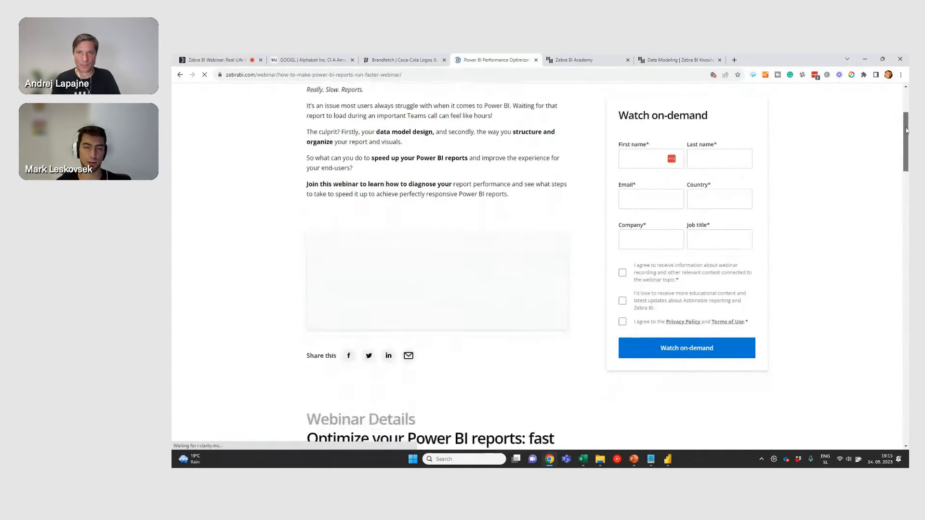
{"action": "scroll", "coordinate": [907, 96], "scroll_direction": "up", "scroll_amount": 3}
{"action": "scroll", "coordinate": [908, 96], "scroll_direction": "down", "scroll_amount": 2}
{"action": "scroll", "coordinate": [908, 96], "scroll_direction": "up", "scroll_amount": 2}
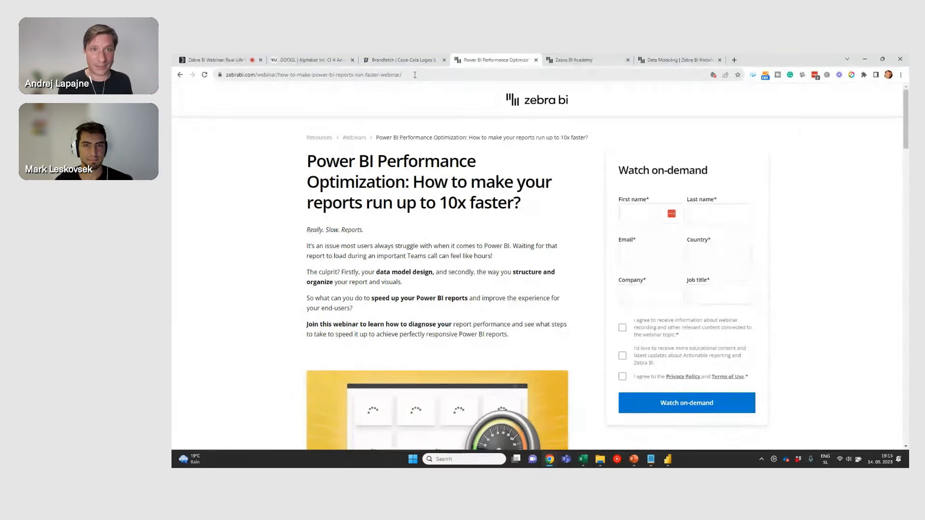
Step: Switch to the Power BI Desktop report and set the KPI on the KPI trends page to EBITDA
{"action": "key", "text": "alt+Tab"}
{"action": "key", "text": "alt+Tab"}
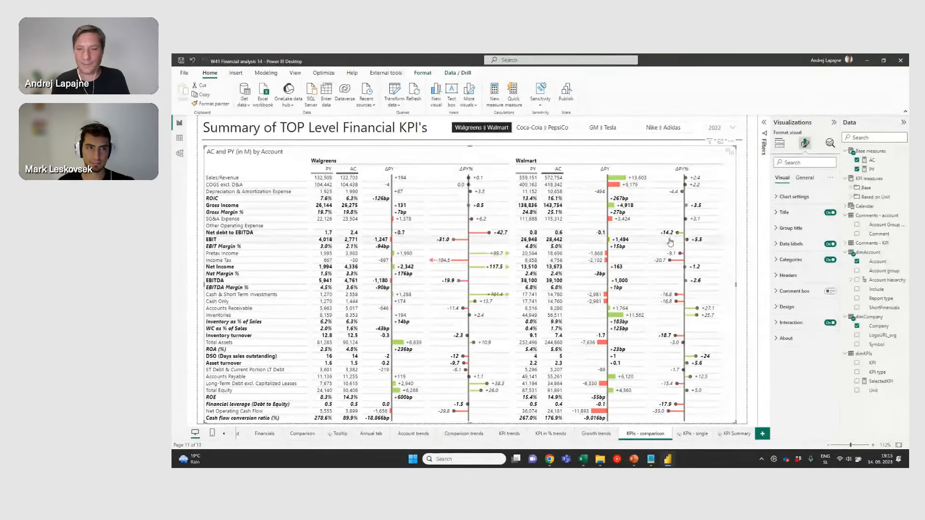
{"action": "left_click", "coordinate": [509, 434]}
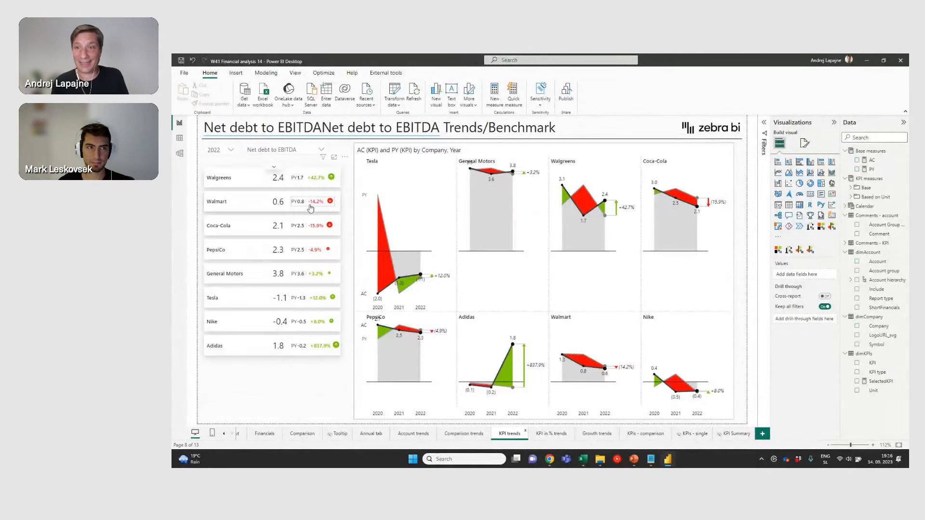
{"action": "left_click", "coordinate": [727, 278]}
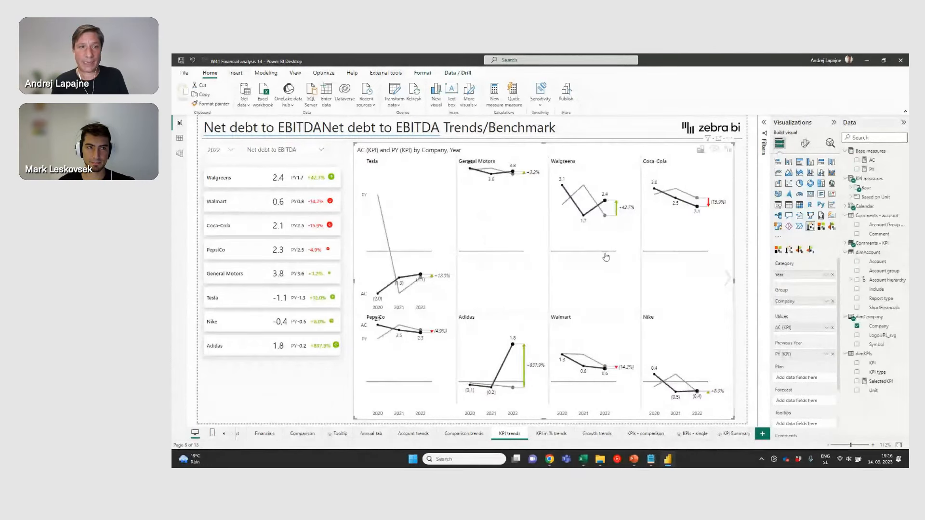
{"action": "left_click", "coordinate": [292, 152]}
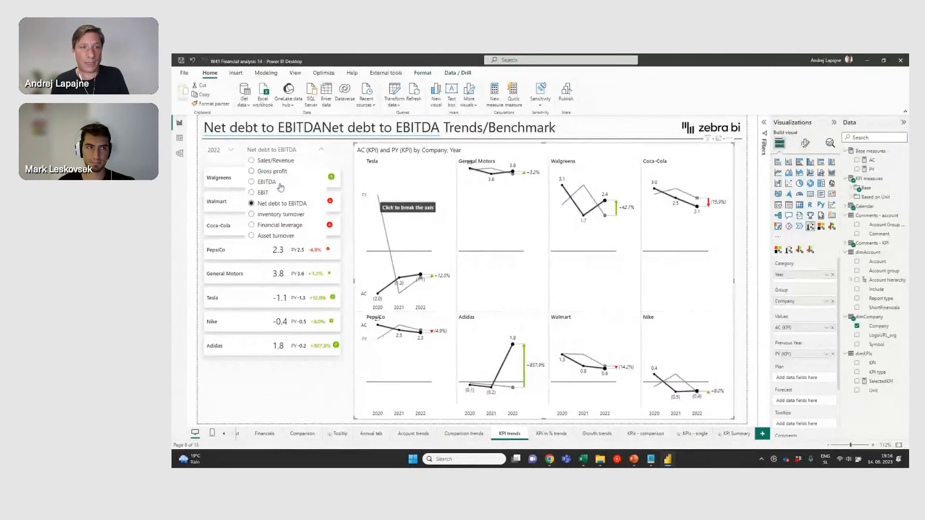
{"action": "left_click", "coordinate": [268, 186]}
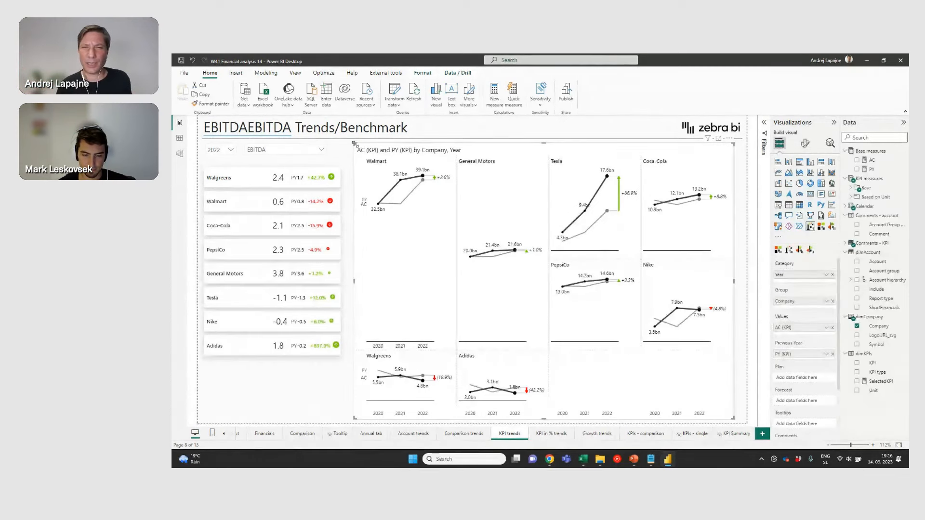
Step: Filter the EBITDA trend charts to Walgreens and Walmart by selecting both companies' KPI cards
{"action": "left_click", "coordinate": [322, 167]}
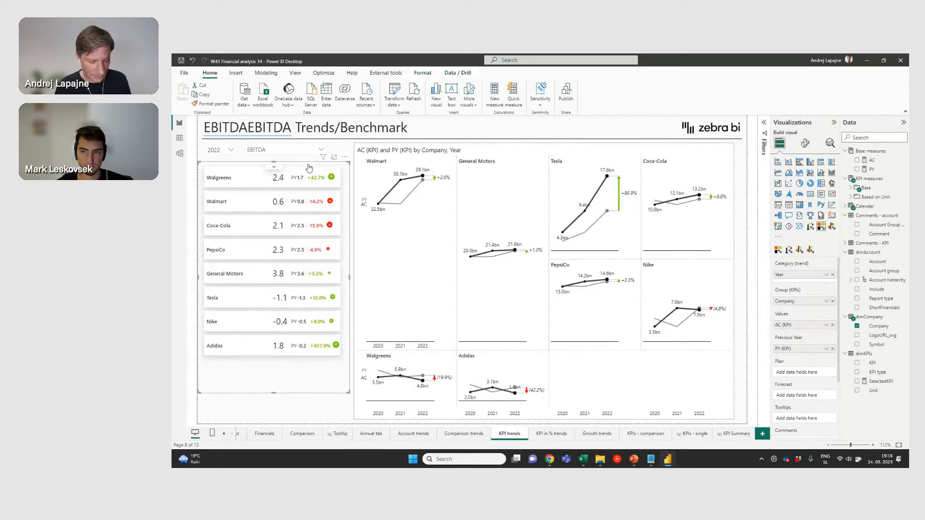
{"action": "left_click", "coordinate": [392, 148]}
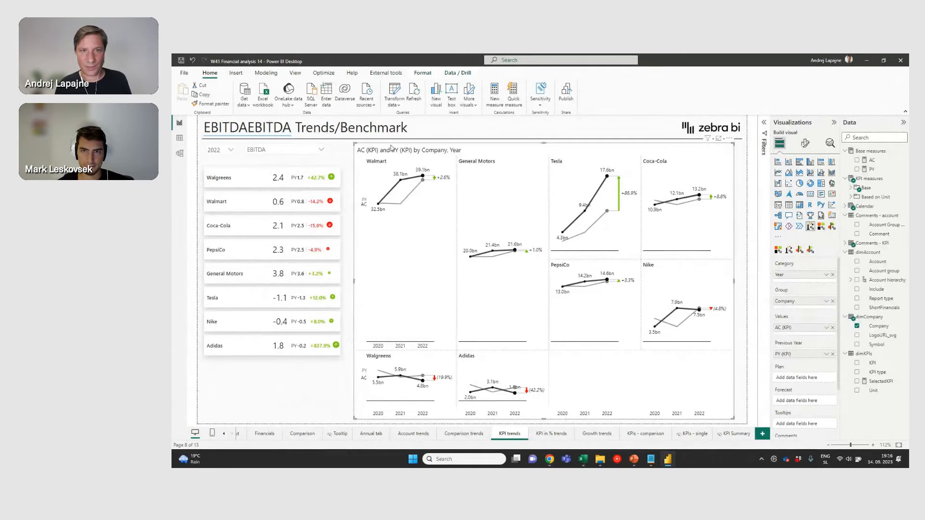
{"action": "left_click", "coordinate": [288, 167]}
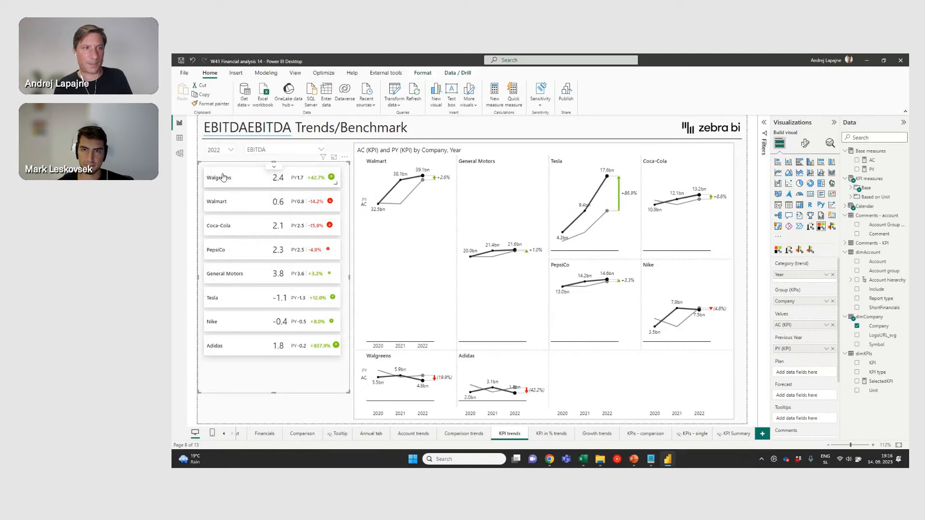
{"action": "left_click", "coordinate": [219, 182]}
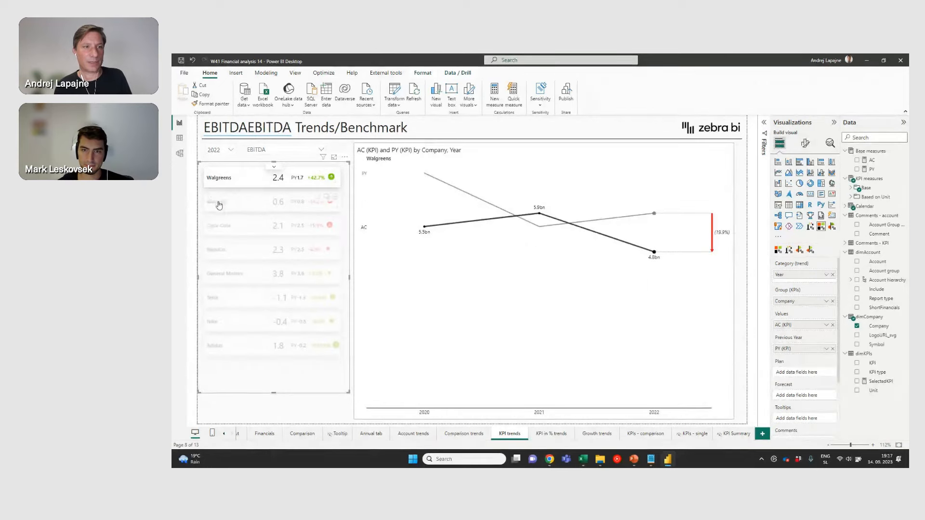
{"action": "left_click", "coordinate": [220, 200], "text": "ctrl"}
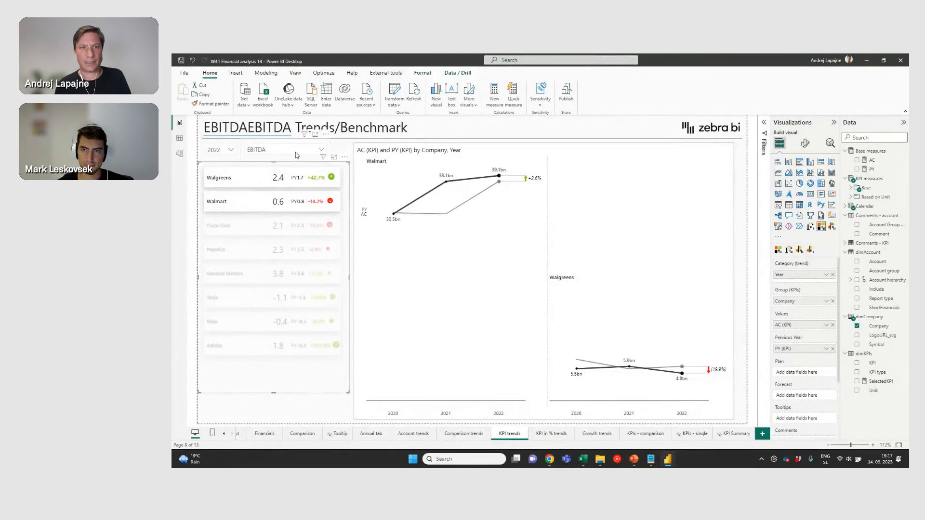
{"action": "left_click", "coordinate": [583, 131]}
Step: Switch to Chrome, show the Brandfetch address on the Coca-Cola logo page, and close the logo's detail view
{"action": "key", "text": "alt+Tab"}
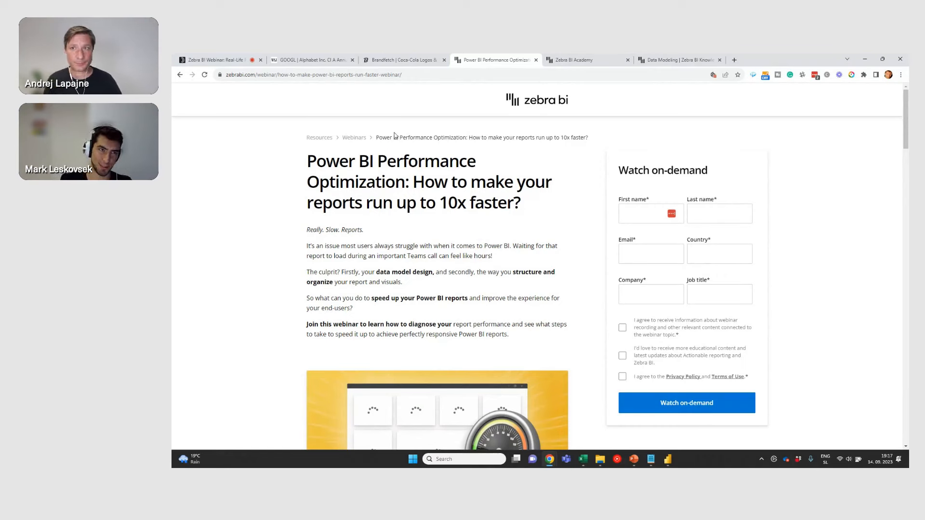
{"action": "left_click", "coordinate": [412, 60]}
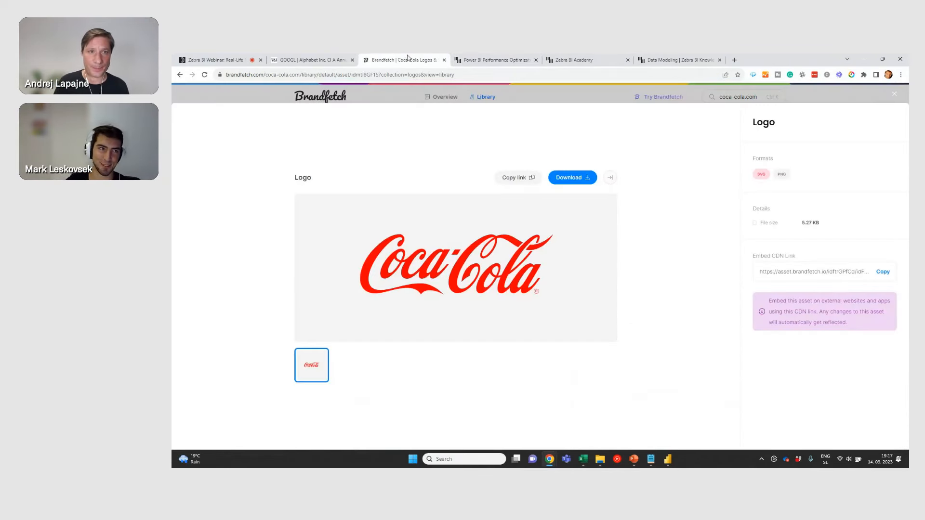
{"action": "left_click", "coordinate": [241, 77]}
{"action": "left_click", "coordinate": [277, 76]}
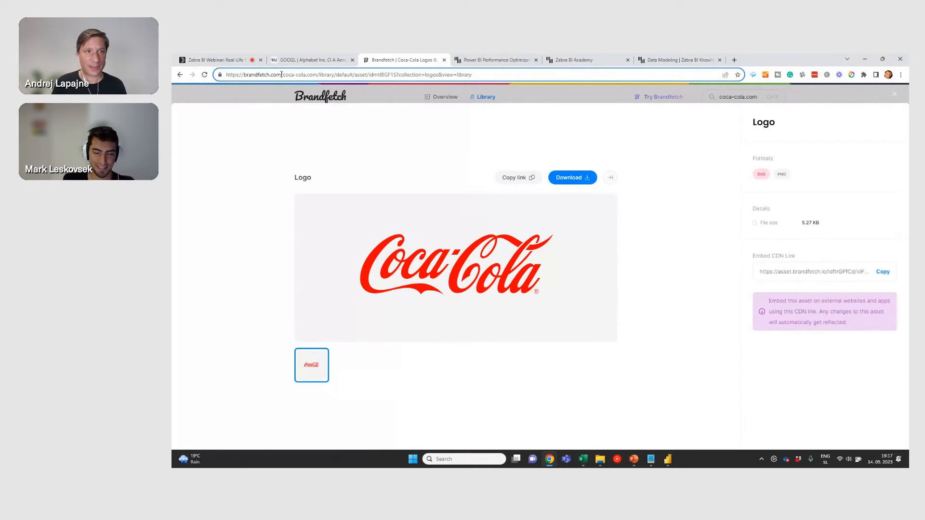
{"action": "left_click_drag", "start_coordinate": [282, 75], "coordinate": [211, 77]}
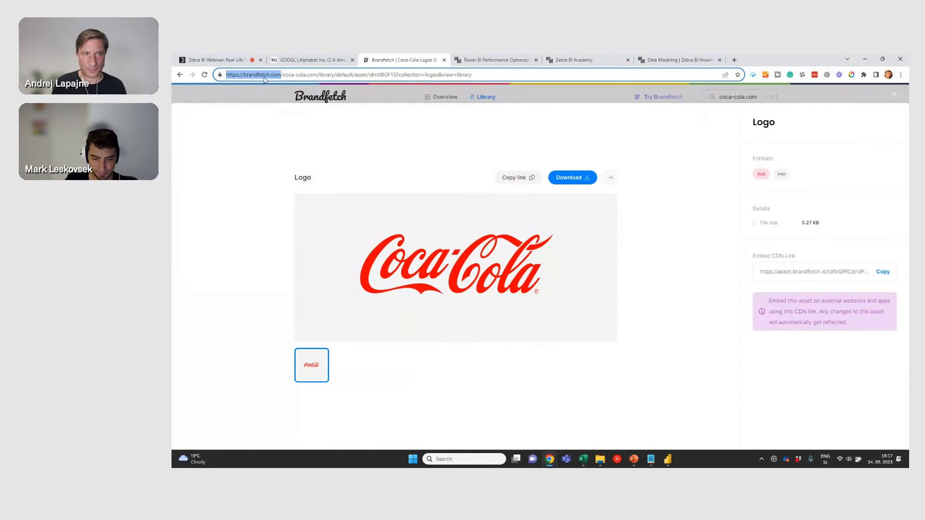
{"action": "left_click", "coordinate": [335, 99]}
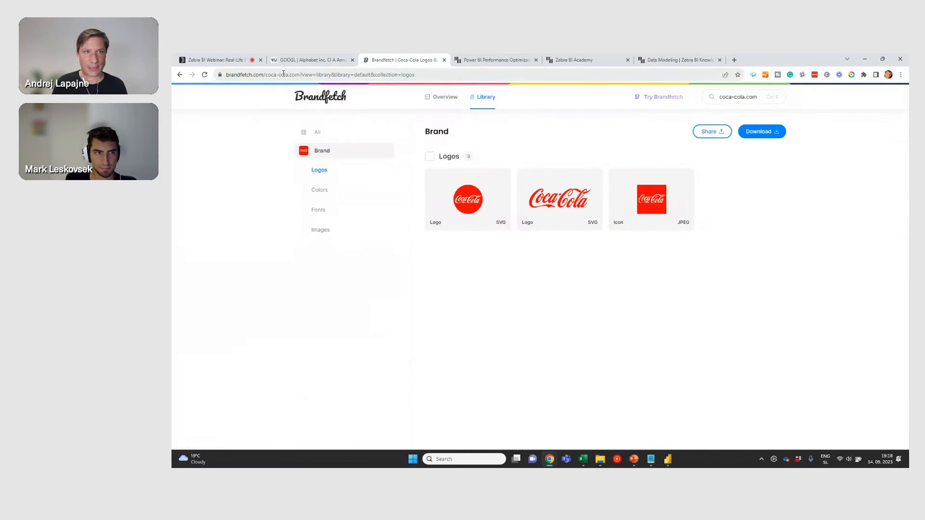
Step: Shorten the Coca-Cola library page's address to brandfetch.com, load the Brandfetch homepage and highlight its address
{"action": "left_click", "coordinate": [283, 75]}
{"action": "left_click", "coordinate": [282, 75]}
{"action": "left_click_drag", "start_coordinate": [282, 75], "coordinate": [433, 75]}
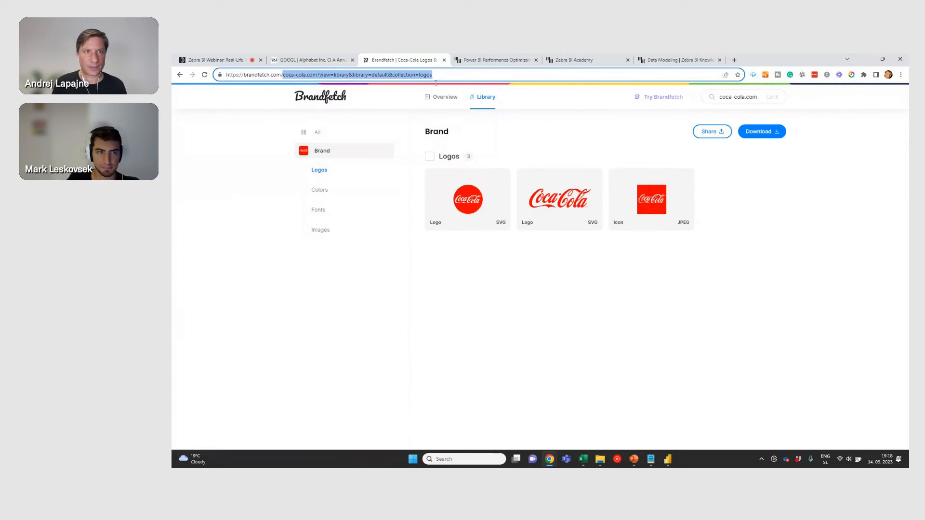
{"action": "key", "text": "BackSpace"}
{"action": "key", "text": "Return"}
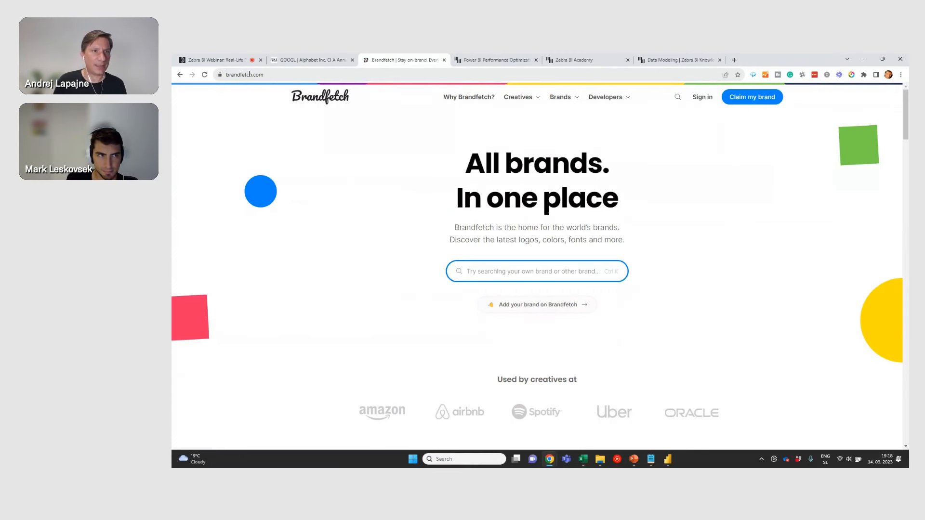
{"action": "left_click", "coordinate": [275, 74]}
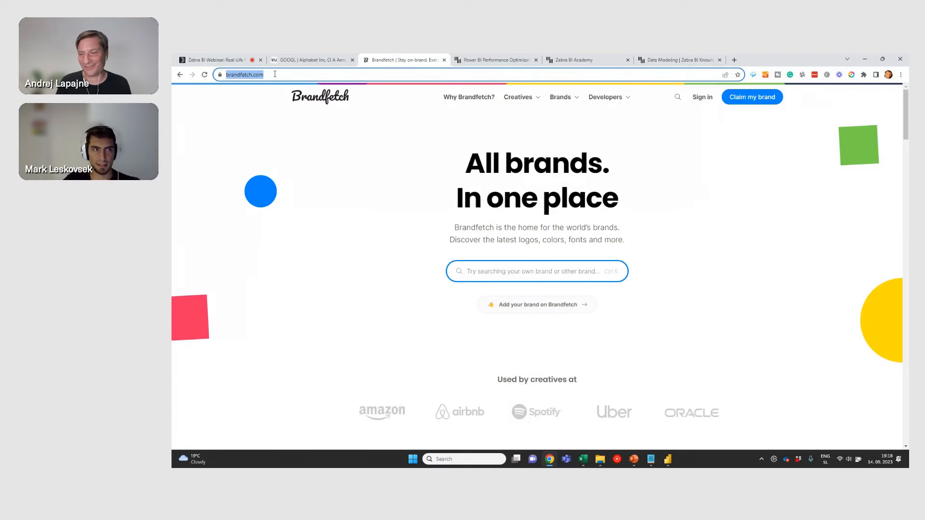
Step: Find the zebrabi.com brand by searching Brandfetch for "zebra bi" and copy the embed CDN link of its PNG icon
{"action": "left_click", "coordinate": [470, 271]}
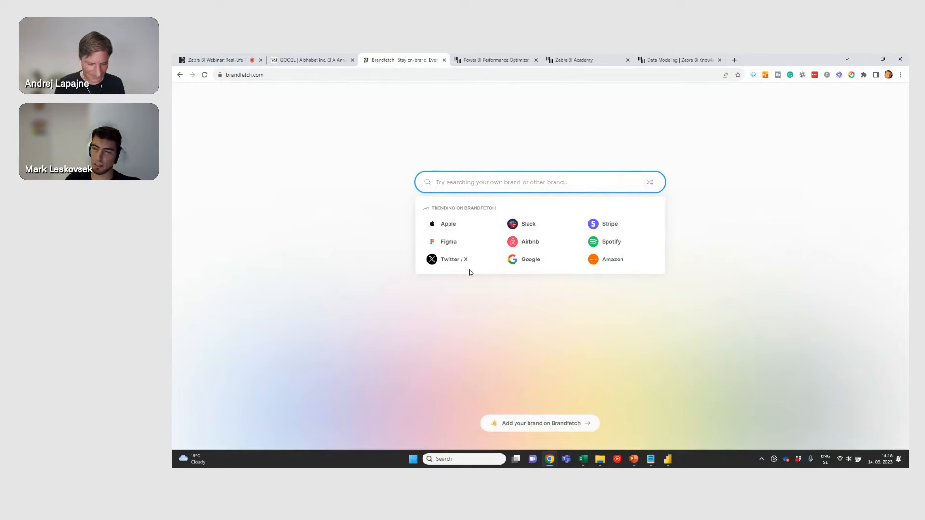
{"action": "type", "text": "zebra"}
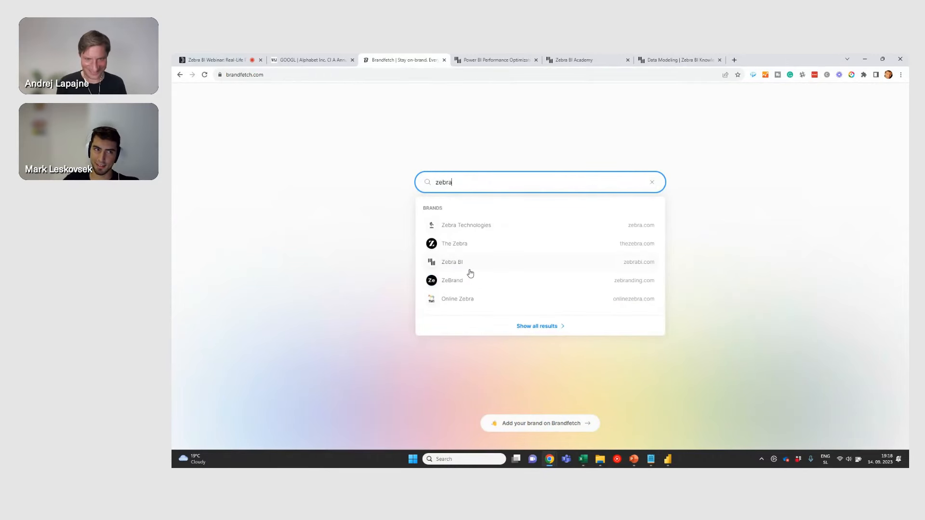
{"action": "type", "text": " bi"}
{"action": "key", "text": "Return"}
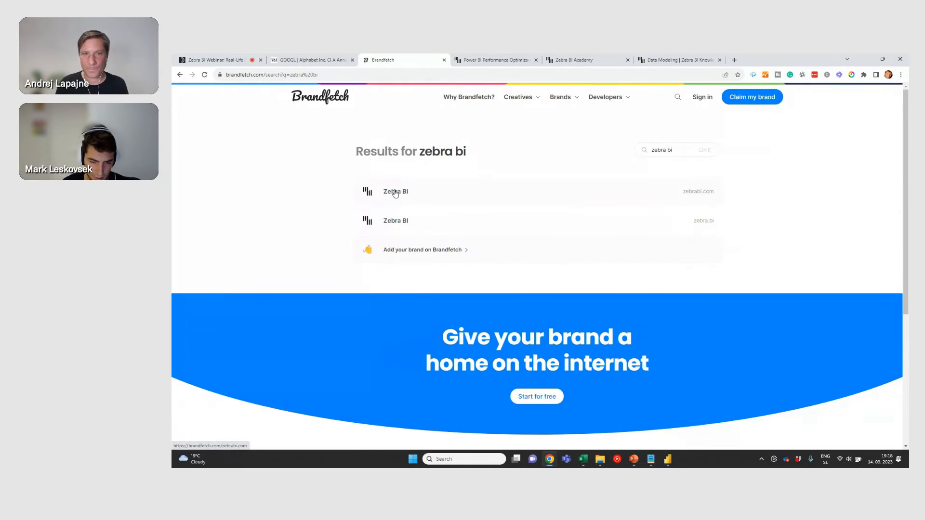
{"action": "left_click", "coordinate": [395, 193]}
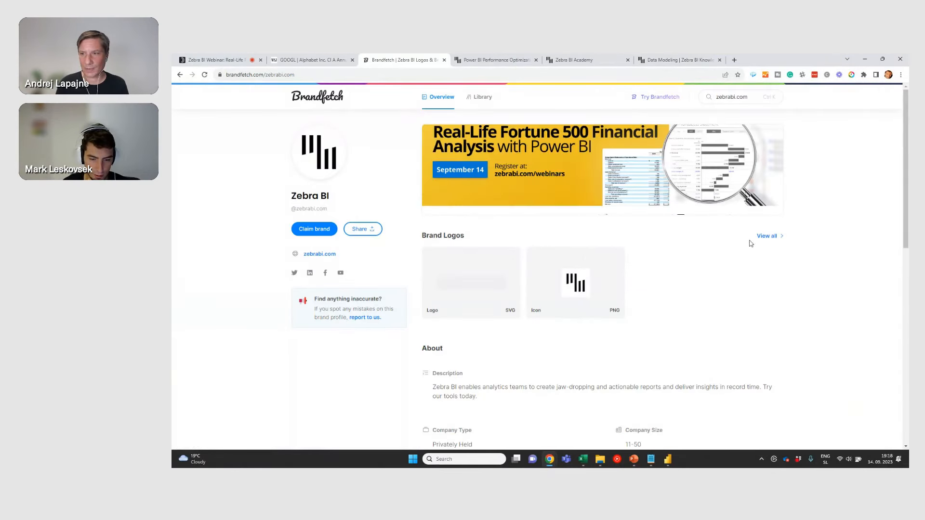
{"action": "left_click", "coordinate": [571, 288]}
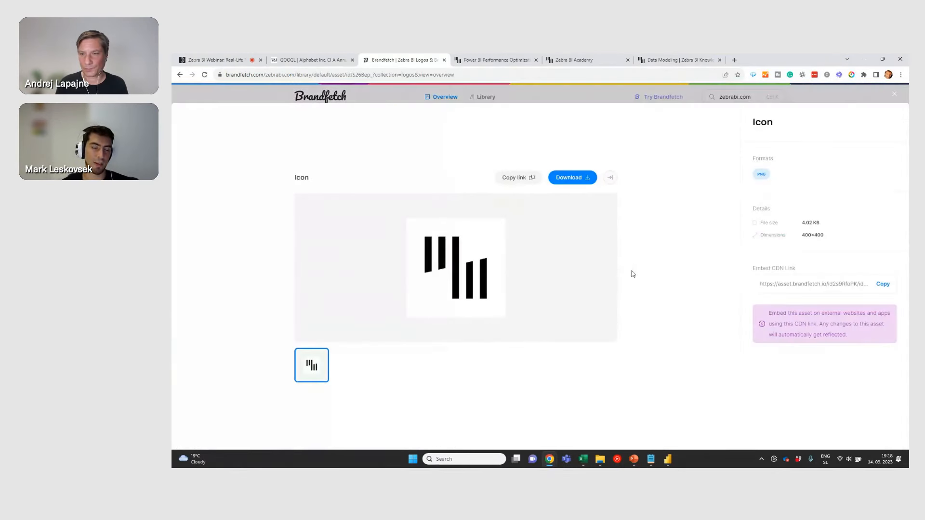
{"action": "left_click", "coordinate": [810, 285]}
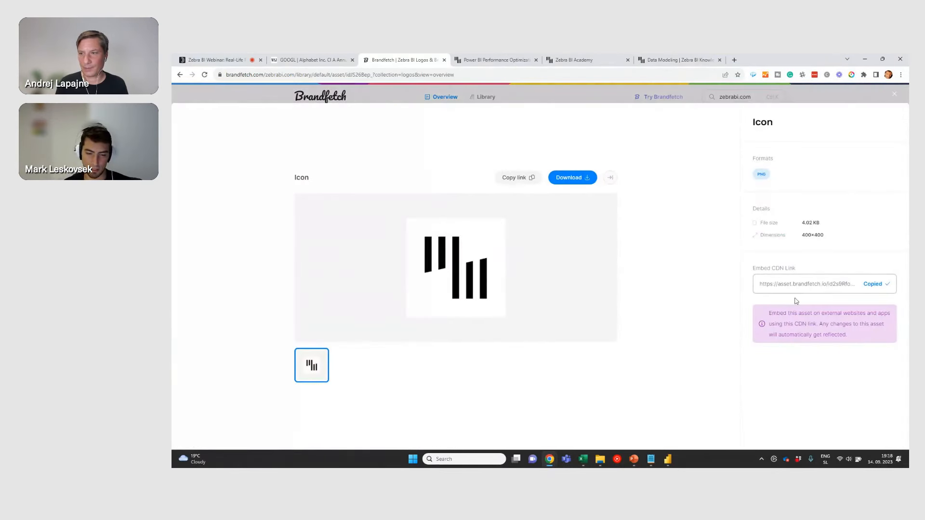
Step: Leave Brandfetch, switch back to the Power BI Desktop report and open its data model diagram
{"action": "left_click", "coordinate": [472, 60]}
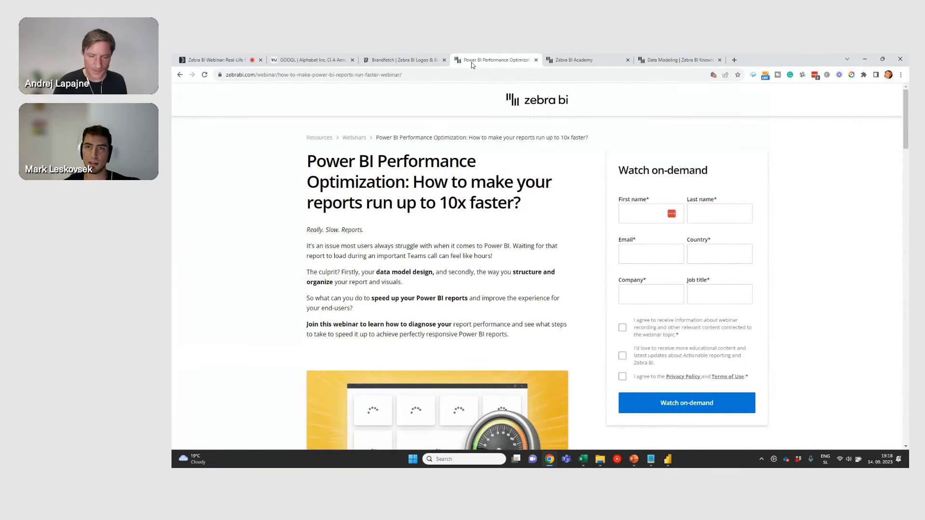
{"action": "key", "text": "alt+Tab"}
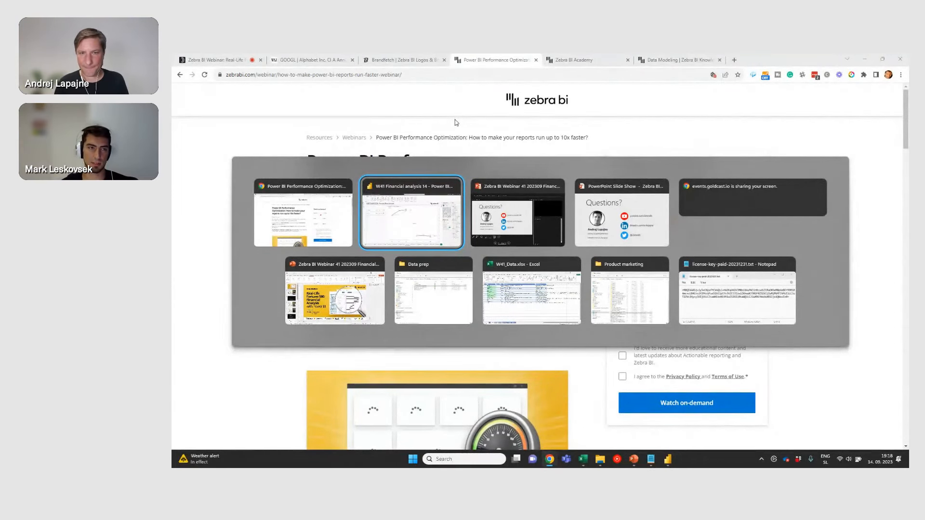
{"action": "key", "text": "alt+Tab"}
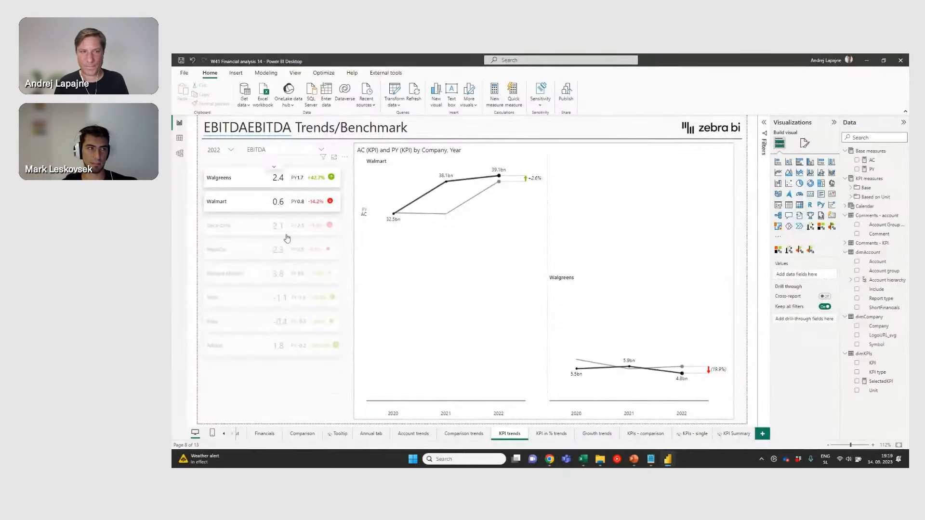
{"action": "left_click", "coordinate": [179, 154]}
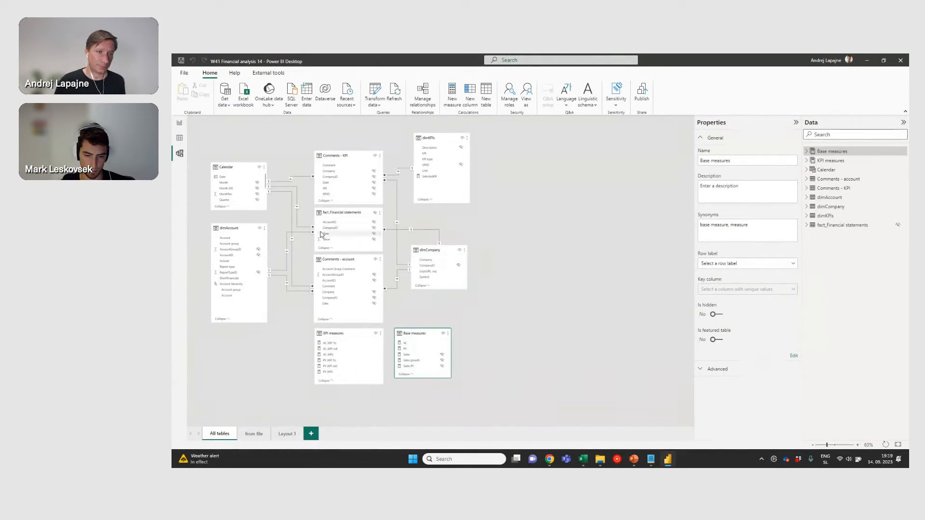
Step: Examine the dimAccount and fact_Financial statements tables and how they are related in the data model
{"action": "left_click", "coordinate": [240, 227]}
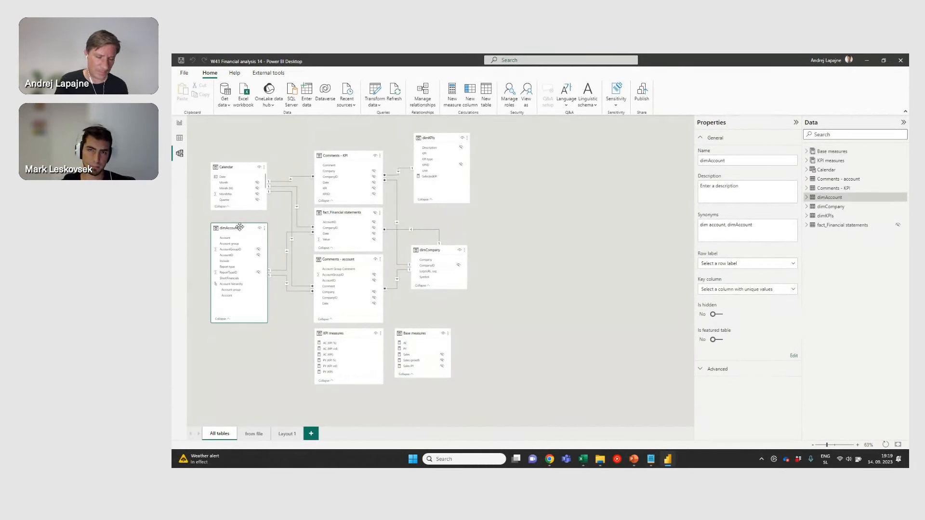
{"action": "left_click", "coordinate": [348, 210]}
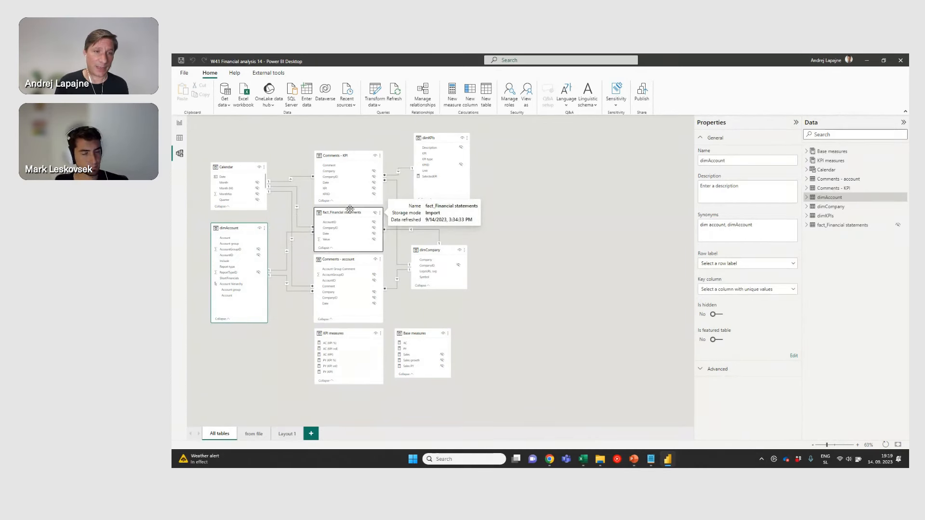
{"action": "left_click", "coordinate": [238, 224]}
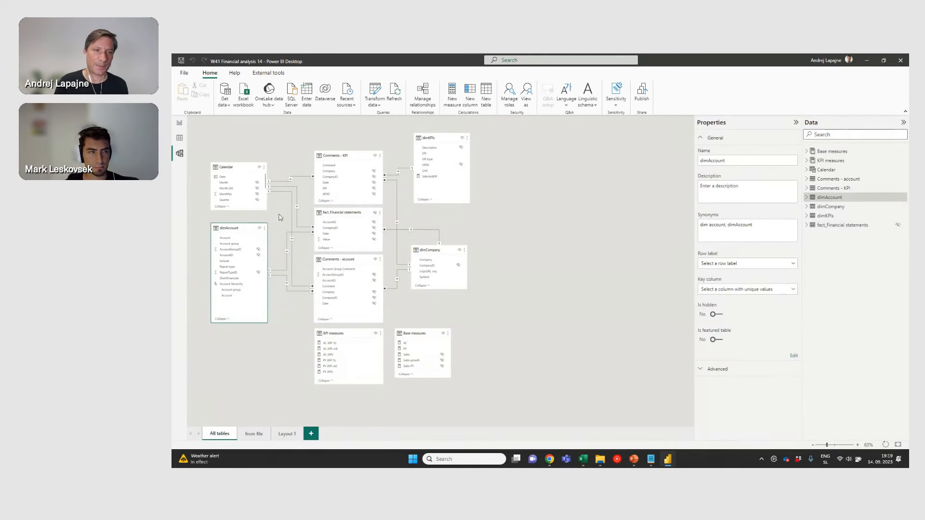
{"action": "left_click", "coordinate": [345, 211]}
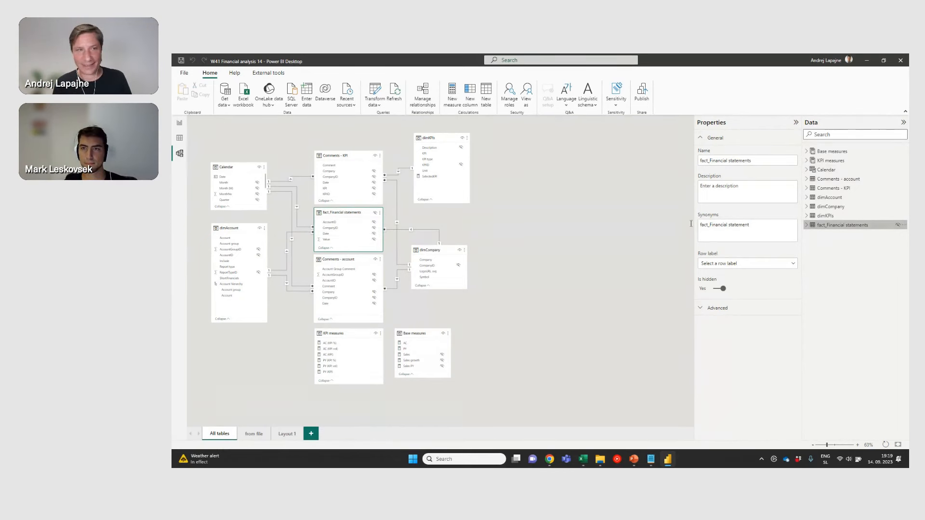
{"action": "left_click", "coordinate": [230, 240]}
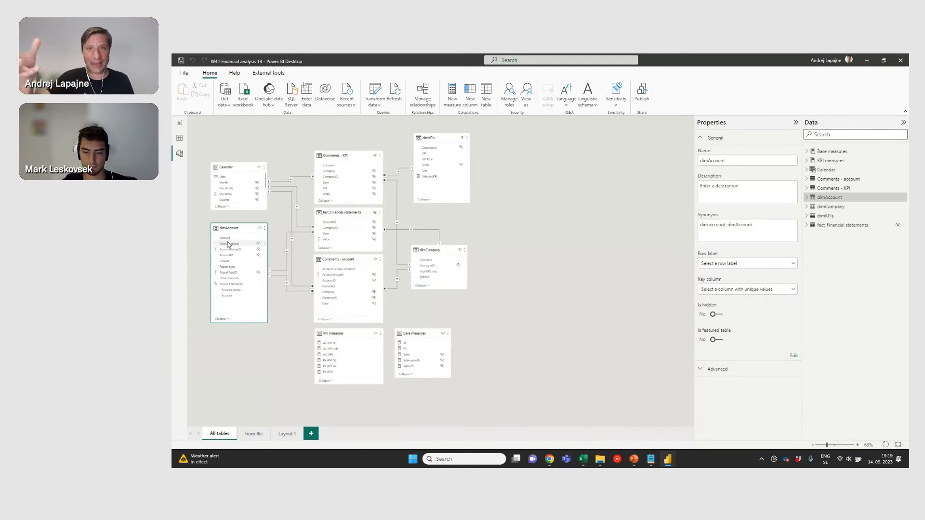
Step: Switch to the browser and examine the 2022 and 2021 sales and cost figures in Alphabet's annual income statement on WSJ Markets
{"action": "key", "text": "alt+Tab"}
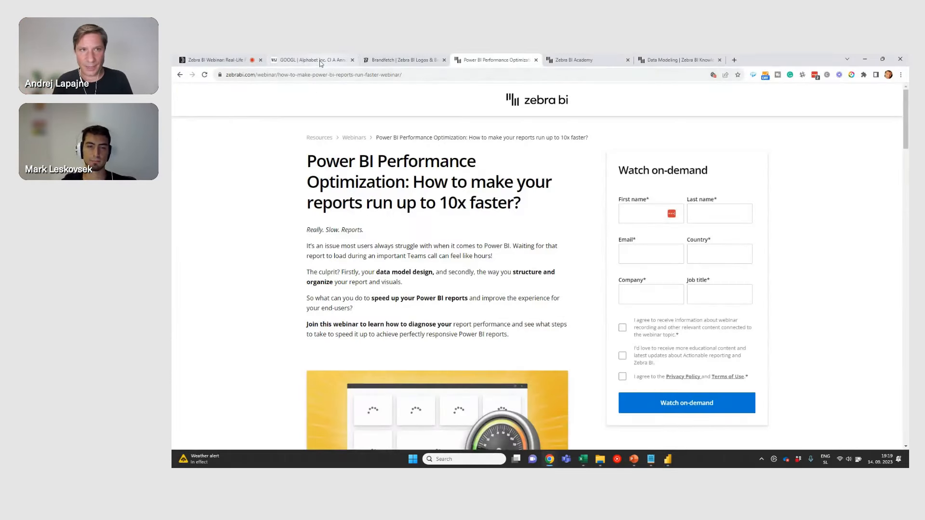
{"action": "left_click", "coordinate": [319, 62]}
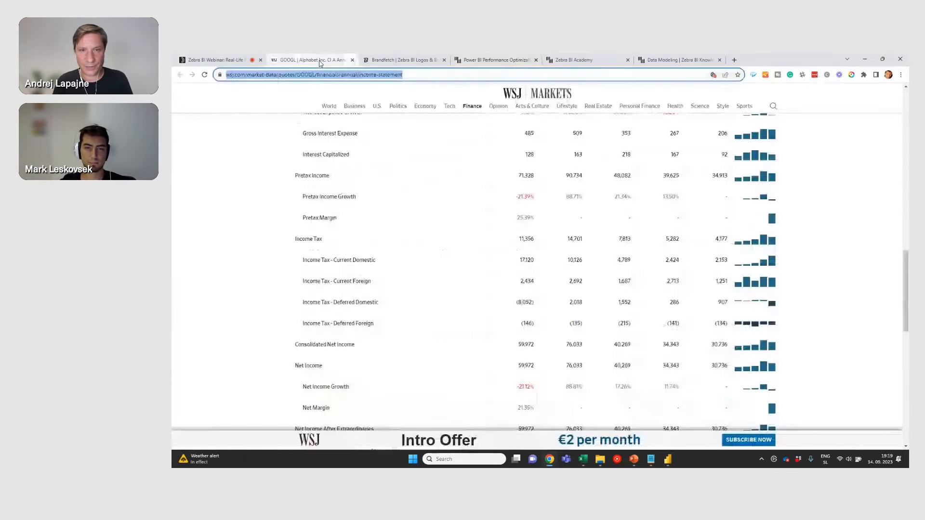
{"action": "left_click_drag", "start_coordinate": [906, 254], "coordinate": [908, 177]}
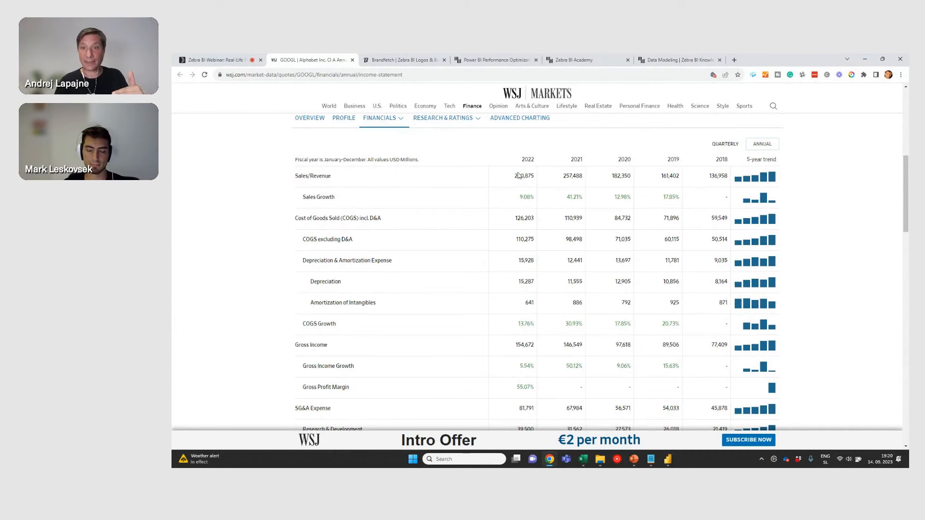
{"action": "left_click_drag", "start_coordinate": [513, 166], "coordinate": [568, 239]}
{"action": "left_click", "coordinate": [567, 209]}
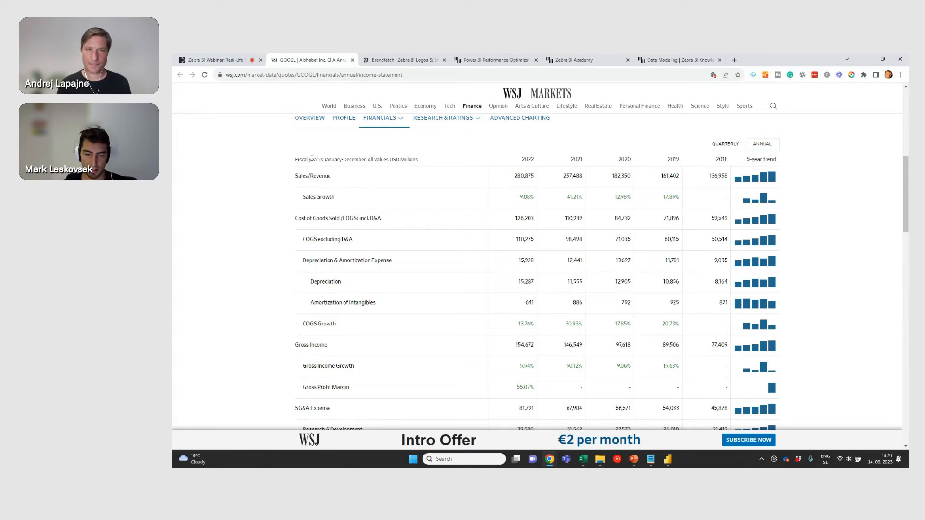
Step: Switch back to Power BI Desktop, inspect the dimAccount query in the Power Query Editor and close the editor
{"action": "key", "text": "alt+Tab"}
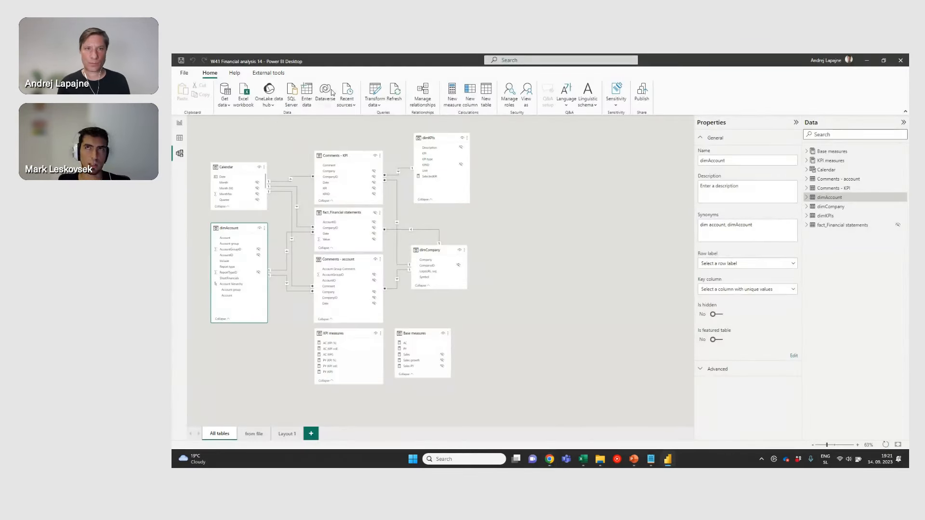
{"action": "left_click", "coordinate": [375, 91]}
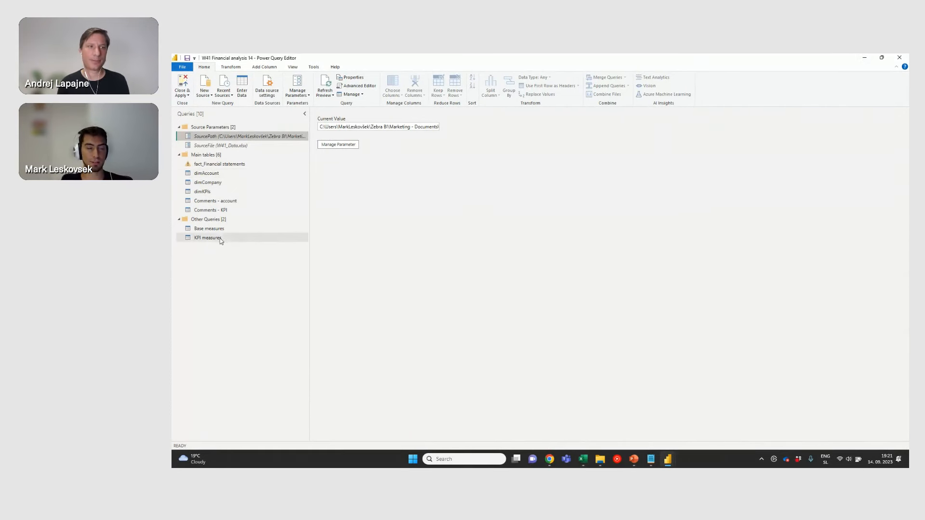
{"action": "left_click", "coordinate": [211, 174]}
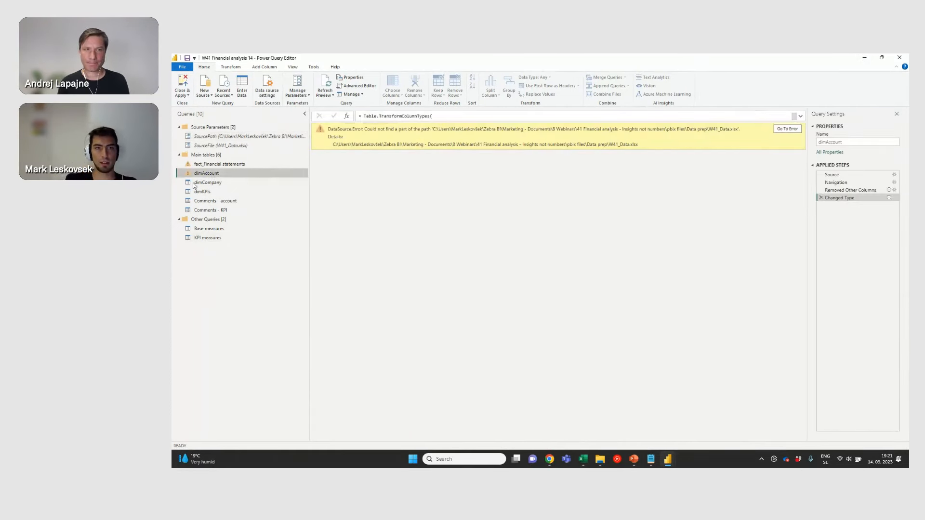
{"action": "left_click", "coordinate": [899, 57]}
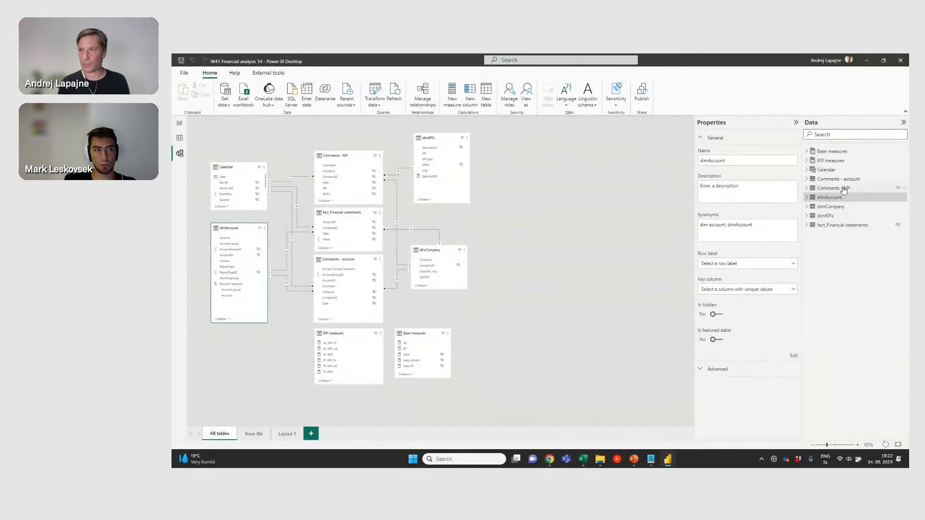
Step: View the data rows of the dimAccount table and compare its Account and AccountID columns
{"action": "left_click", "coordinate": [180, 138]}
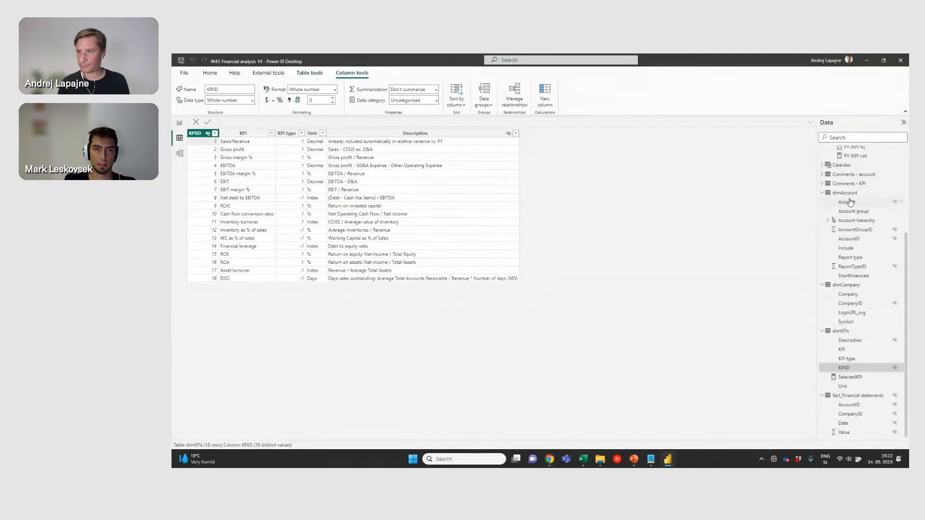
{"action": "left_click", "coordinate": [845, 193]}
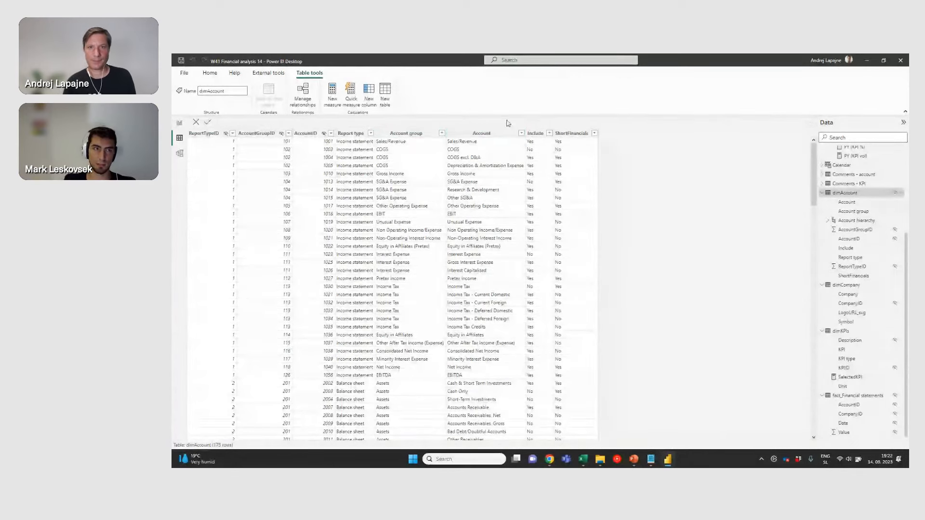
{"action": "left_click", "coordinate": [494, 135]}
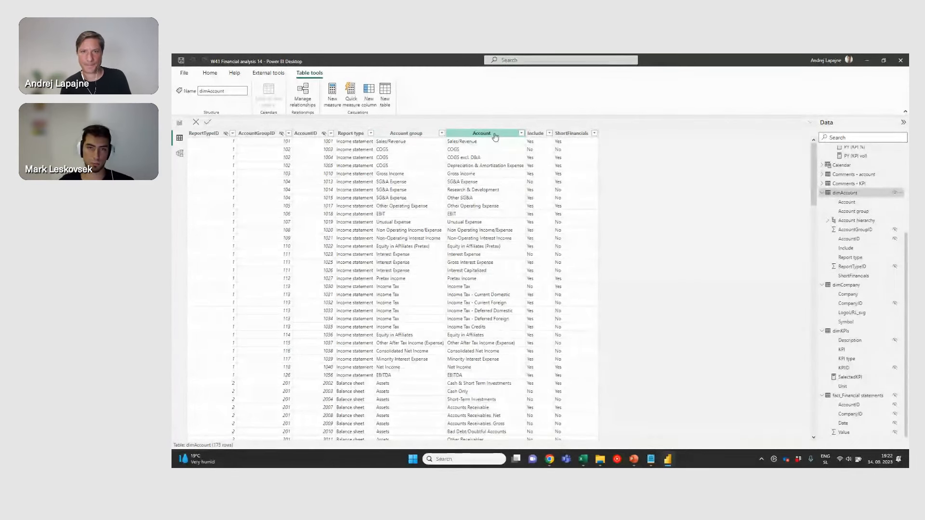
{"action": "left_click", "coordinate": [311, 133]}
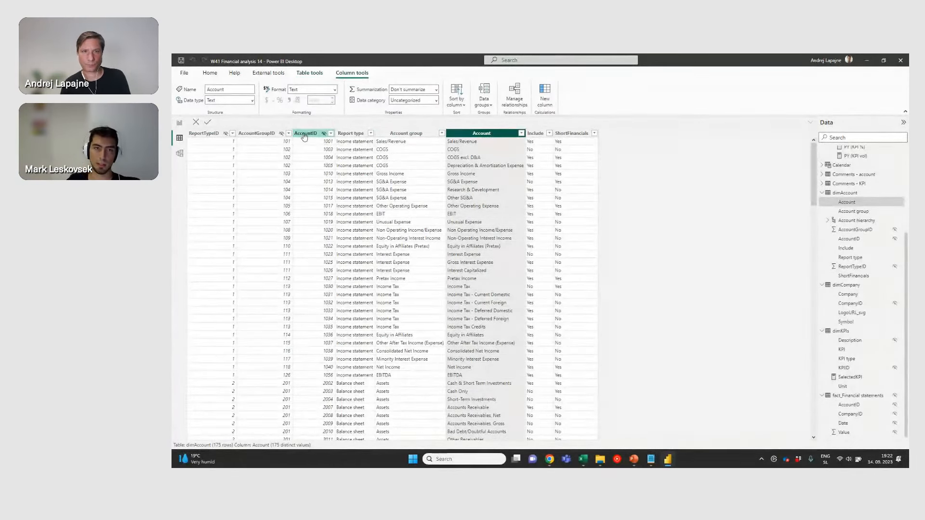
{"action": "left_click", "coordinate": [484, 136]}
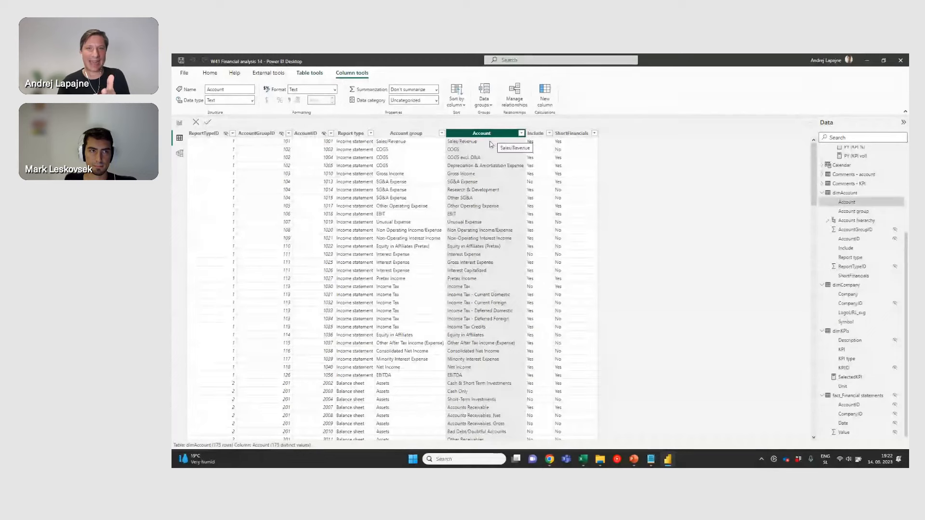
{"action": "left_click", "coordinate": [306, 134]}
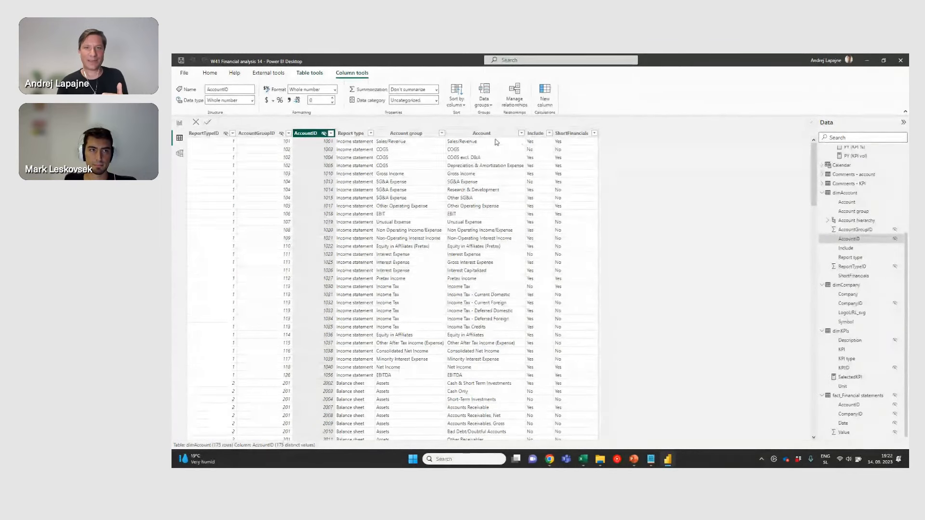
Step: Step down through the AccountID values of dimAccount from 1001 to 1015
{"action": "left_click", "coordinate": [325, 145]}
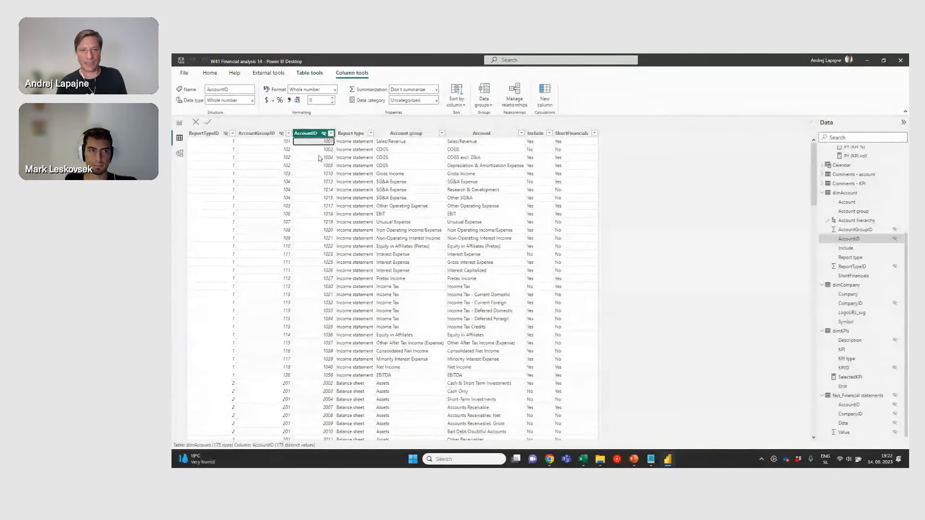
{"action": "key", "text": "Down"}
{"action": "key", "text": "Down"}
{"action": "key", "text": "Down"}
{"action": "key", "text": "Down"}
{"action": "key", "text": "Down"}
{"action": "key", "text": "Down"}
{"action": "key", "text": "Down"}
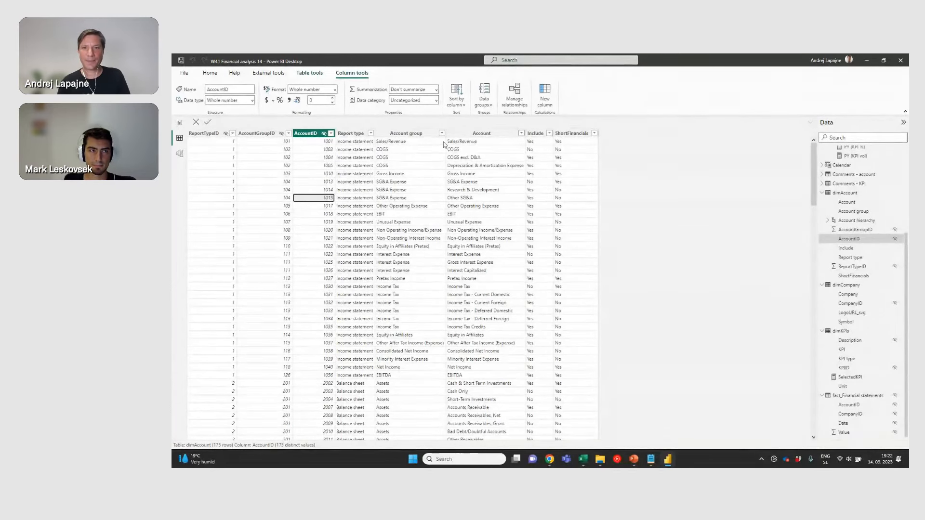
Step: Compare the Account column with AccountID and the Account group column with AccountGroupID in dimAccount
{"action": "left_click", "coordinate": [471, 137]}
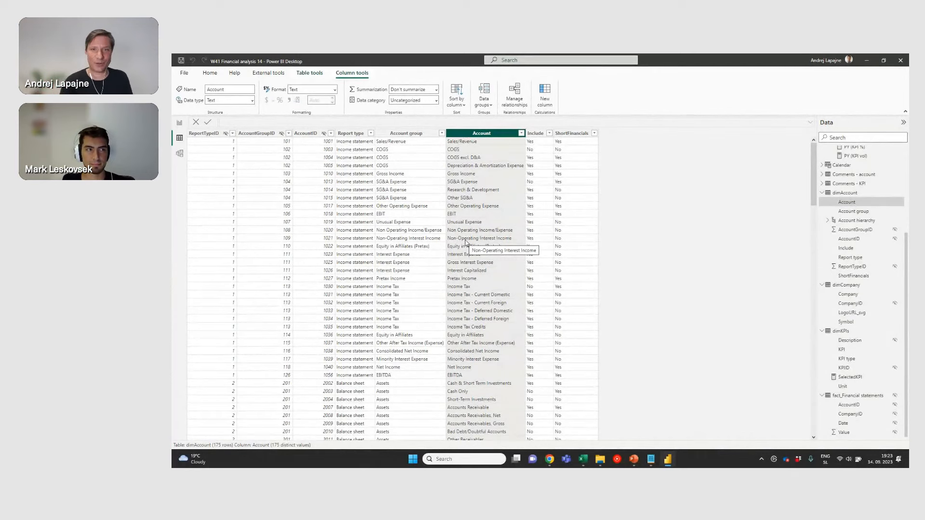
{"action": "left_click", "coordinate": [314, 134]}
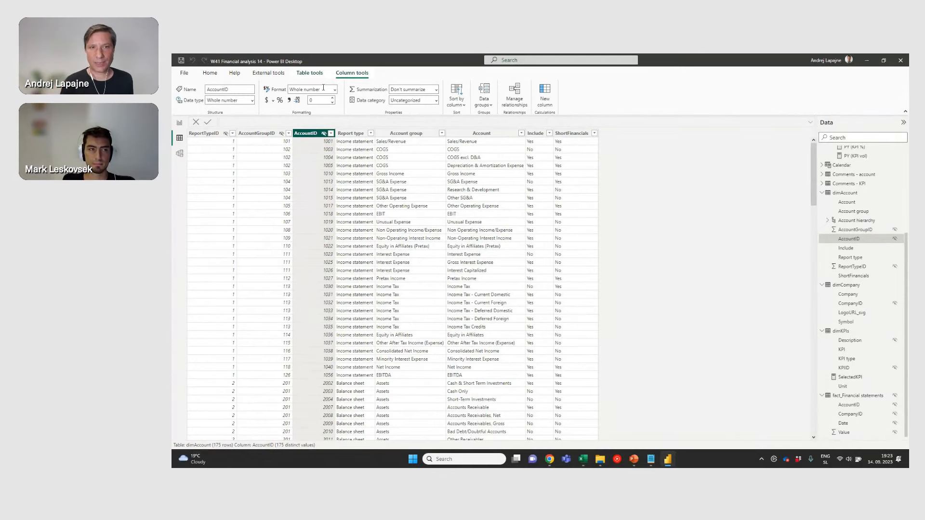
{"action": "left_click", "coordinate": [404, 135]}
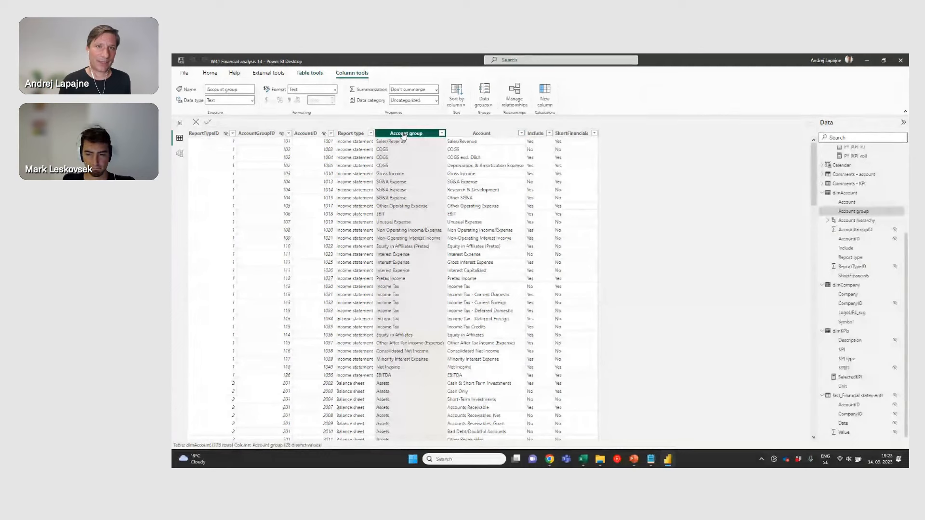
{"action": "left_click", "coordinate": [266, 135]}
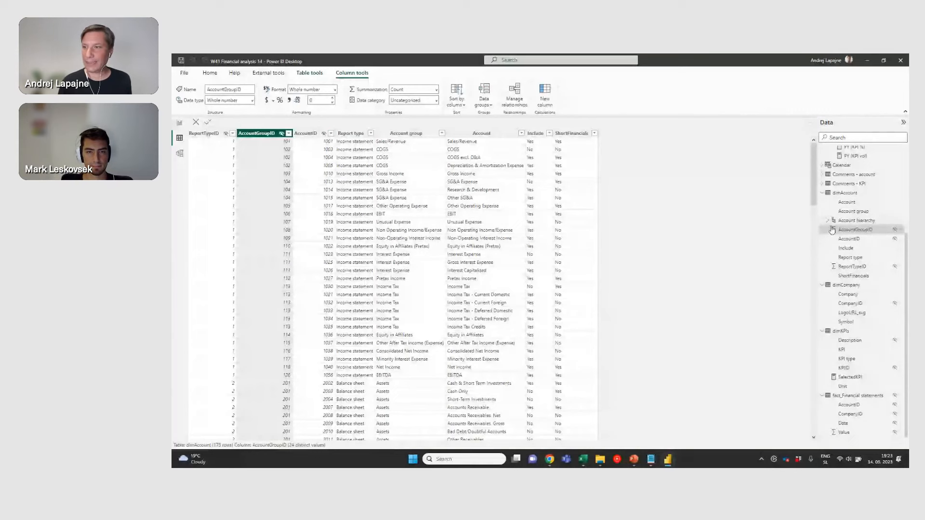
Step: Check the Sort by column options of the Account field in dimAccount and leave them without choosing one
{"action": "left_click", "coordinate": [848, 202]}
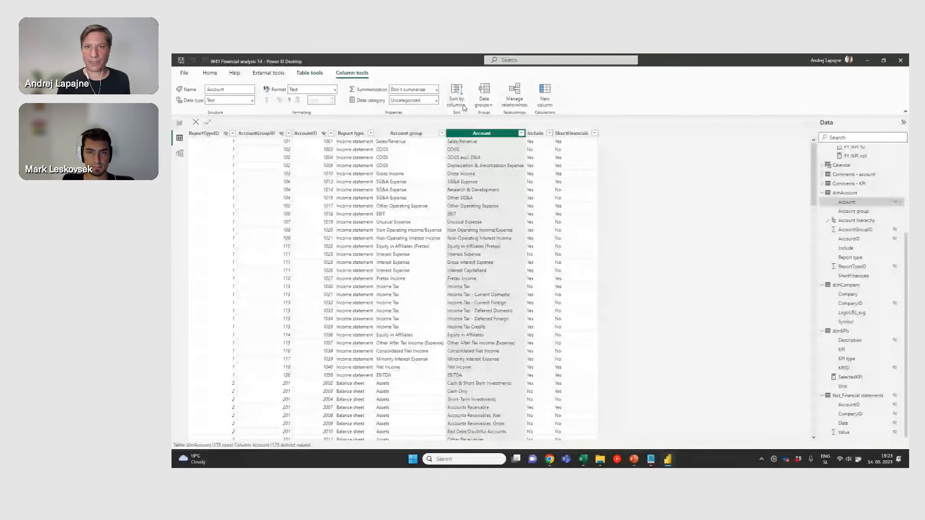
{"action": "left_click", "coordinate": [464, 106]}
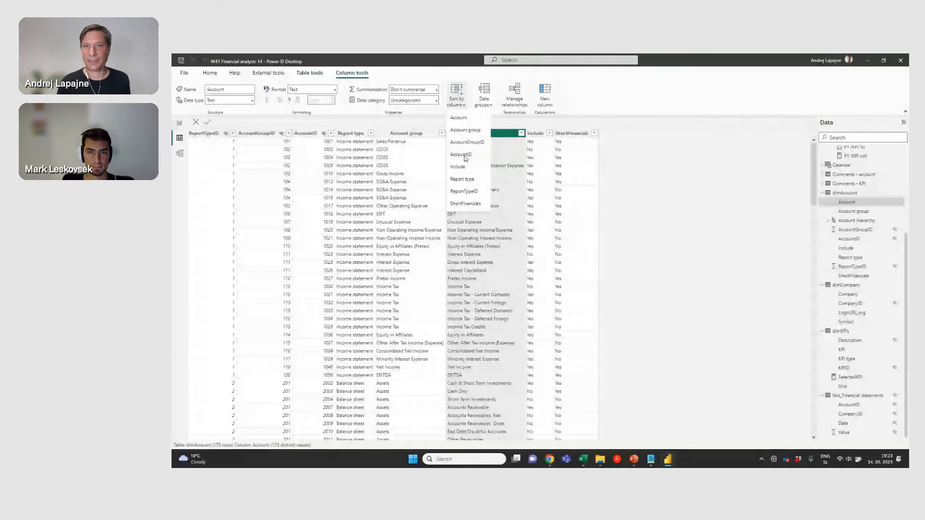
{"action": "left_click", "coordinate": [648, 136]}
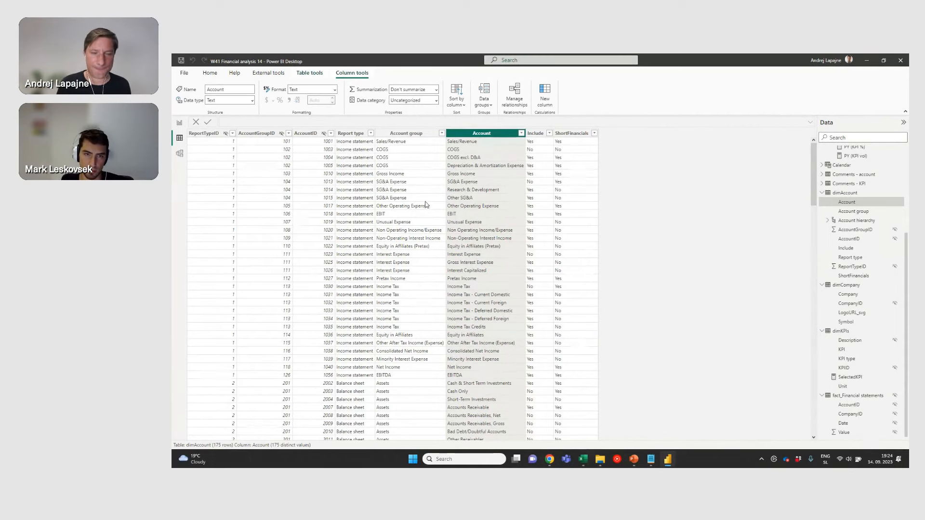
Step: Switch to the browser and review the top part of Alphabet's WSJ annual income statement again
{"action": "key", "text": "alt+Tab"}
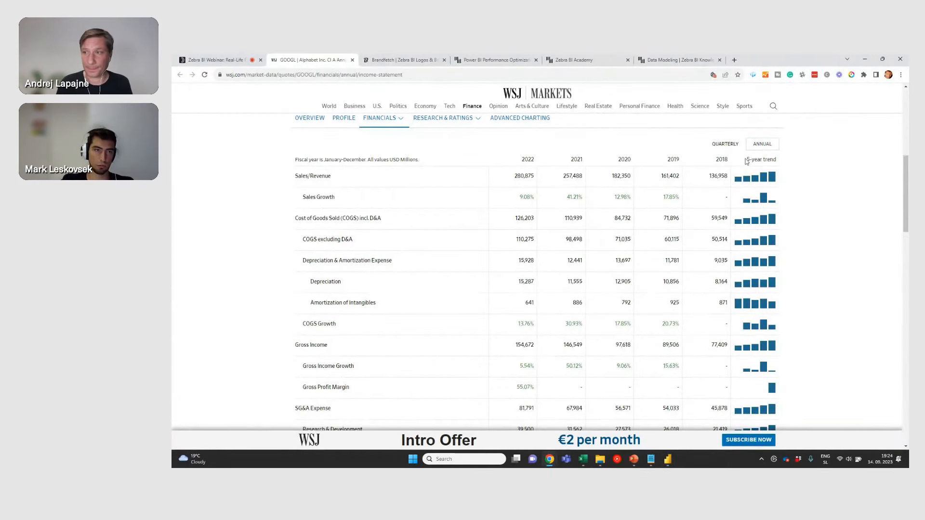
{"action": "scroll", "coordinate": [906, 165], "scroll_direction": "up", "scroll_amount": 1}
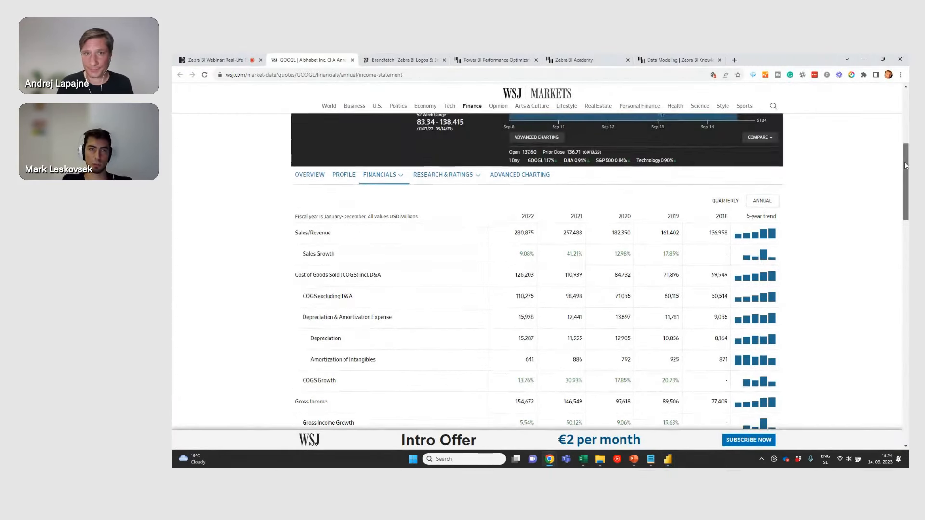
{"action": "left_click_drag", "start_coordinate": [906, 165], "coordinate": [908, 168]}
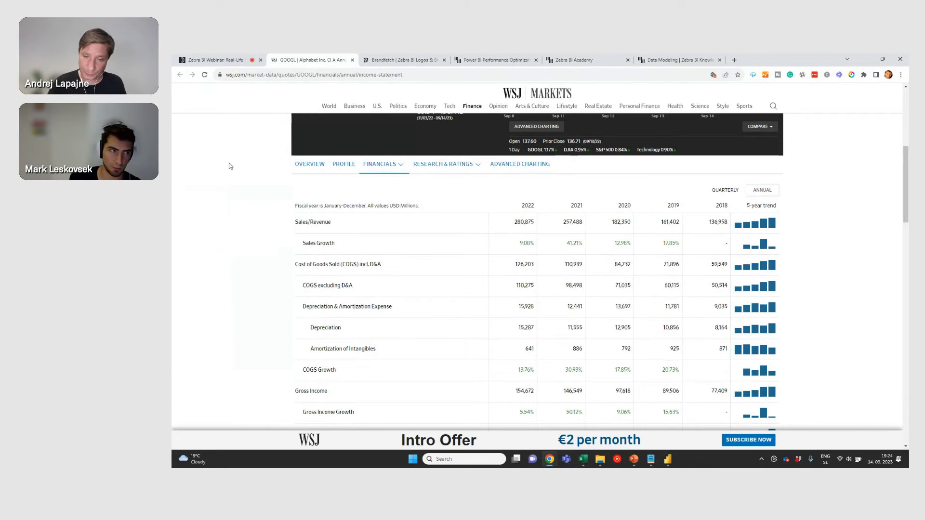
Step: Return to Power BI Desktop, open the Financials report page and select the PepsiCo income statement visual
{"action": "key", "text": "alt+Tab"}
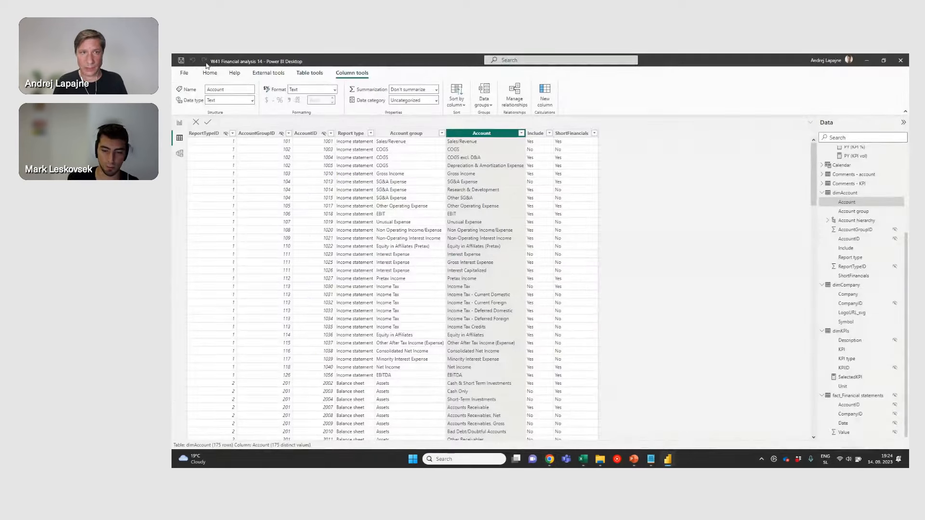
{"action": "left_click", "coordinate": [179, 123]}
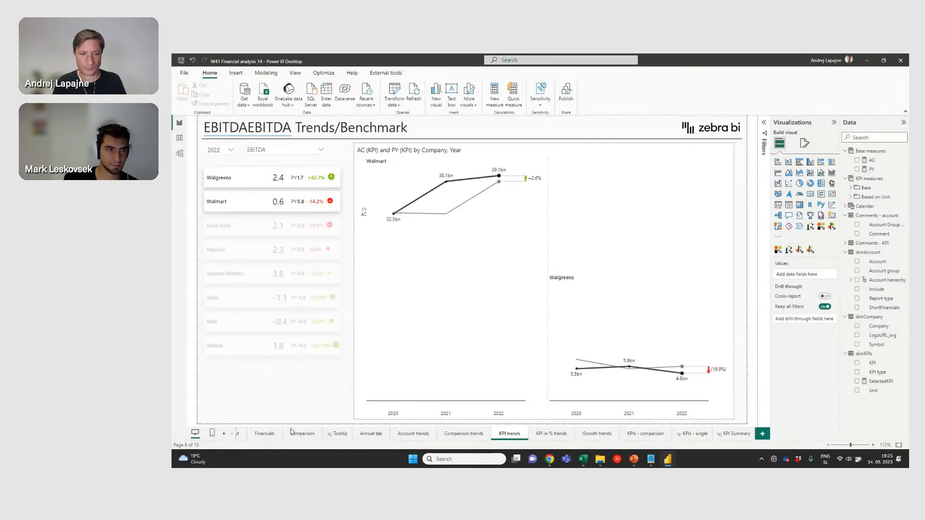
{"action": "left_click", "coordinate": [265, 436]}
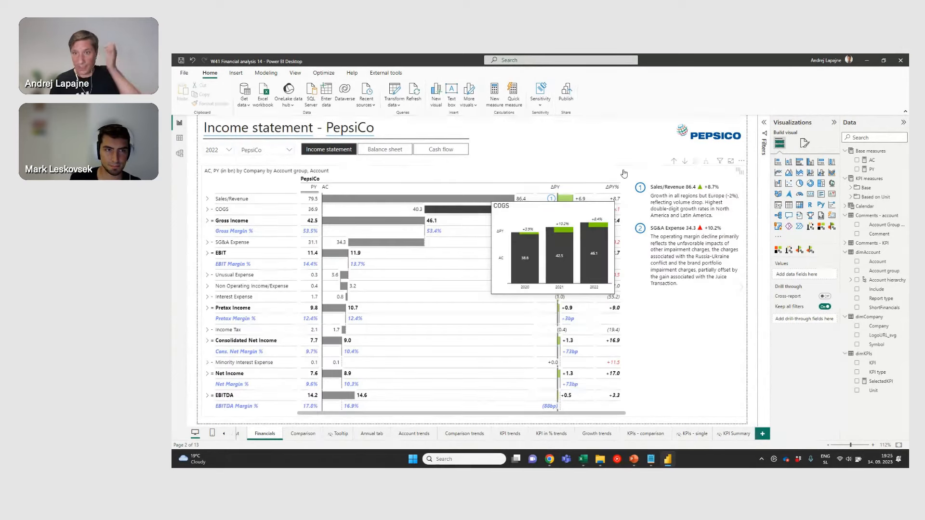
{"action": "left_click", "coordinate": [624, 172]}
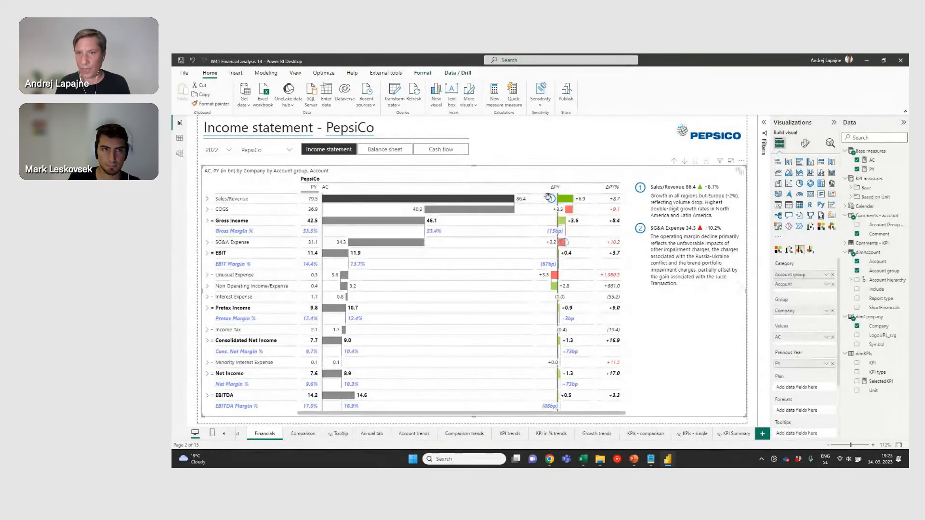
Step: Turn off the comment box of the income statement visual and read the comments from the Sales/Revenue and SG&A Expense markers
{"action": "mouse_move", "coordinate": [550, 199]}
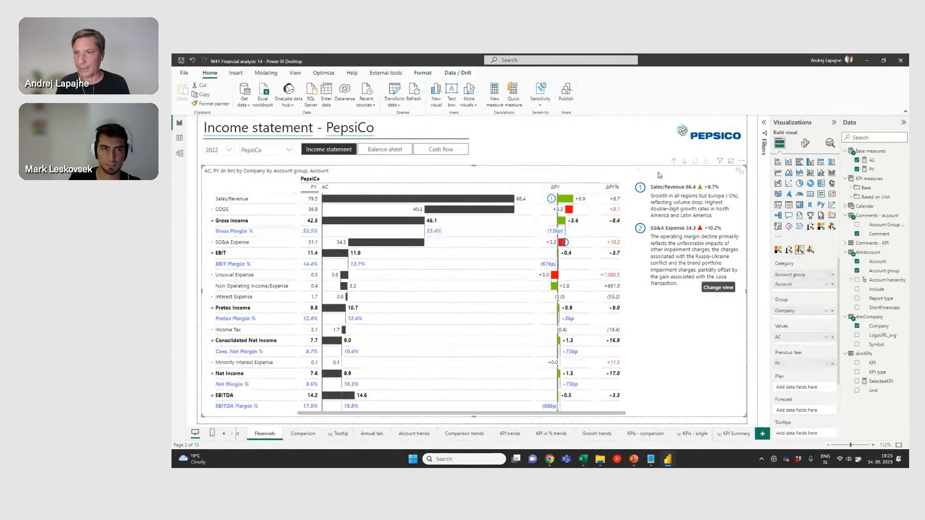
{"action": "left_click", "coordinate": [803, 150]}
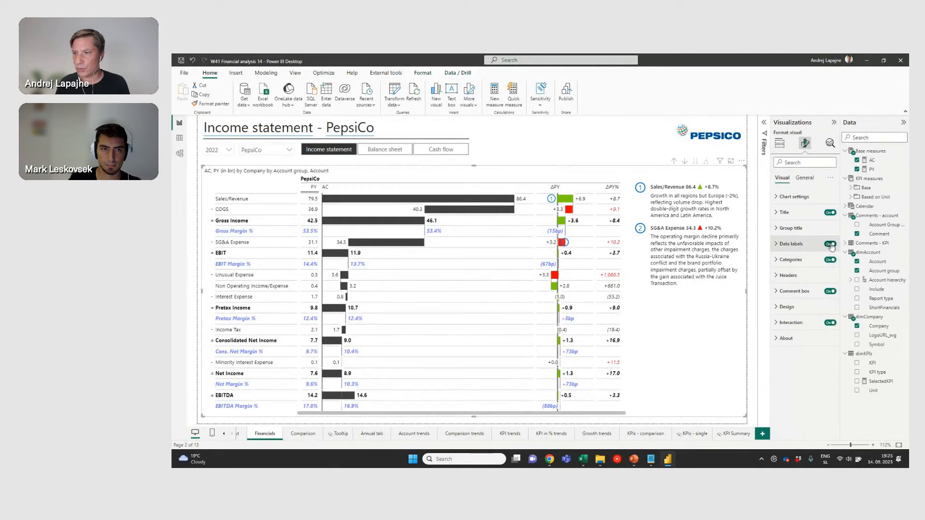
{"action": "left_click", "coordinate": [830, 291]}
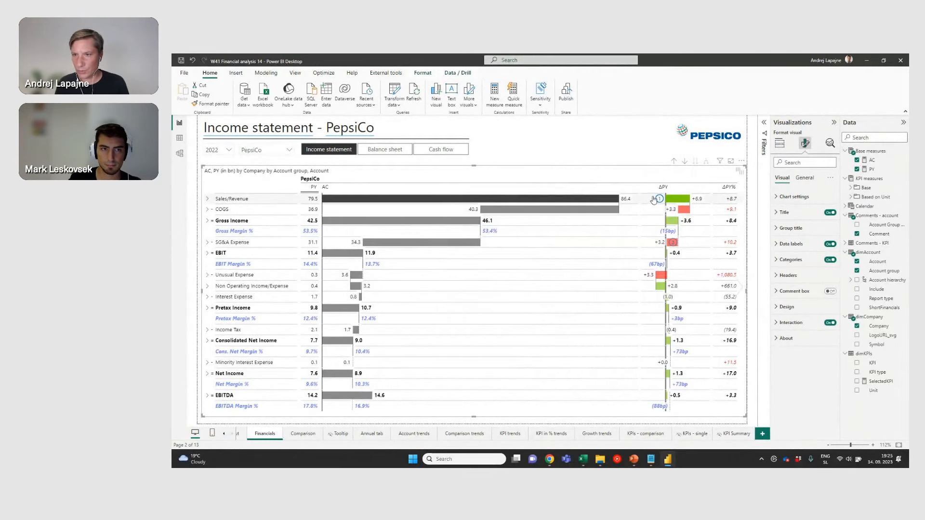
{"action": "mouse_move", "coordinate": [659, 200]}
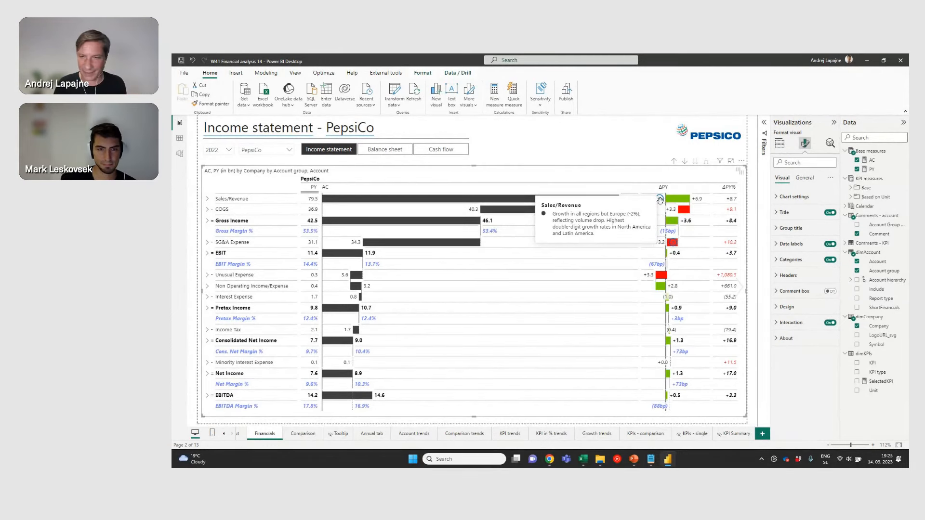
{"action": "mouse_move", "coordinate": [674, 241]}
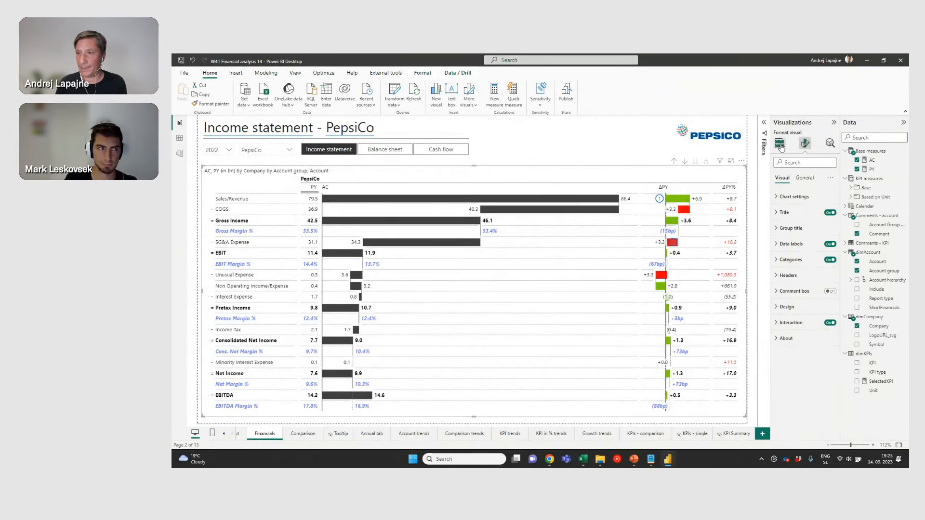
Step: Turn the comment box of the income statement visual back on and widen its comment area
{"action": "left_click", "coordinate": [825, 292]}
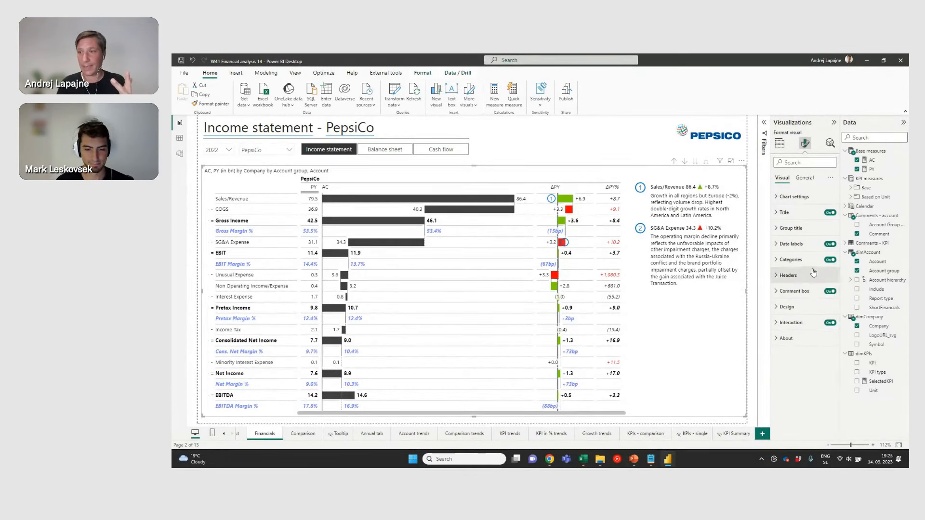
{"action": "left_click_drag", "start_coordinate": [628, 204], "coordinate": [601, 214]}
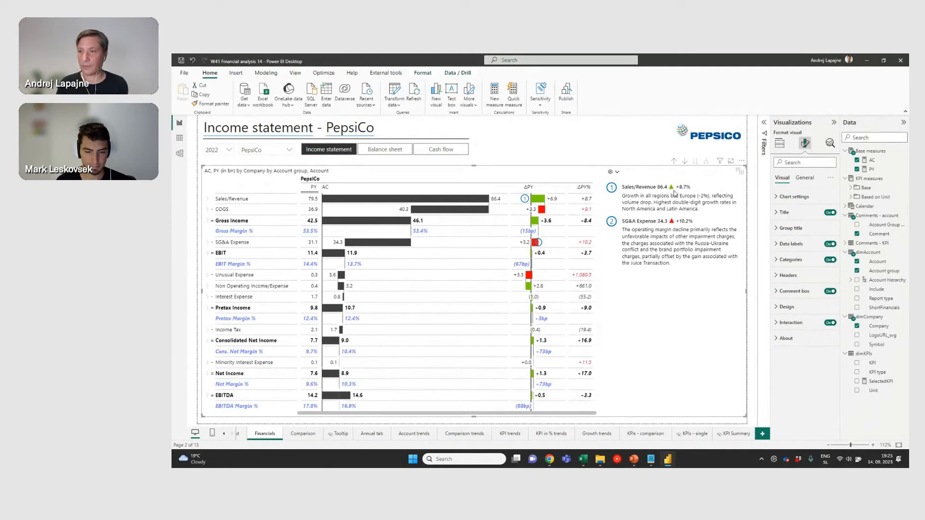
Step: Try placing the comment box below the income statement and narrowing the visual to about half width, and undo both changes
{"action": "left_click", "coordinate": [791, 293]}
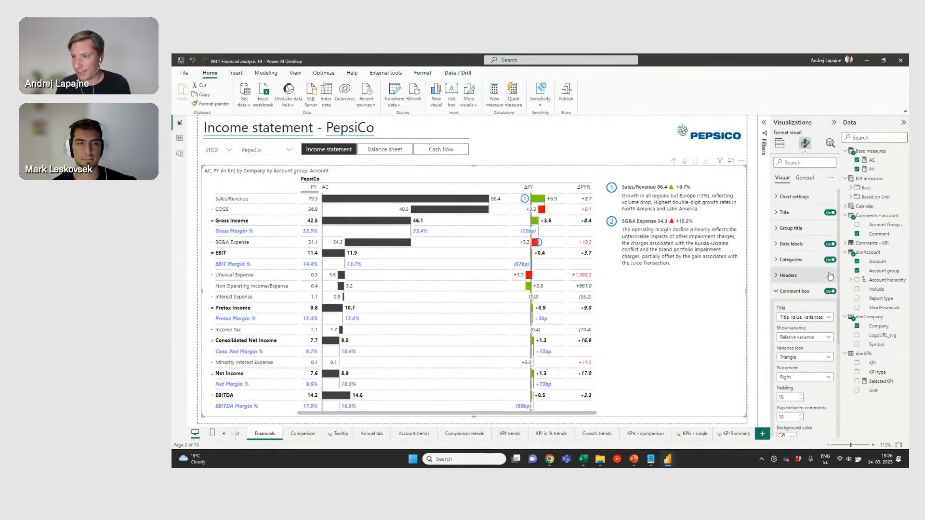
{"action": "left_click", "coordinate": [804, 378]}
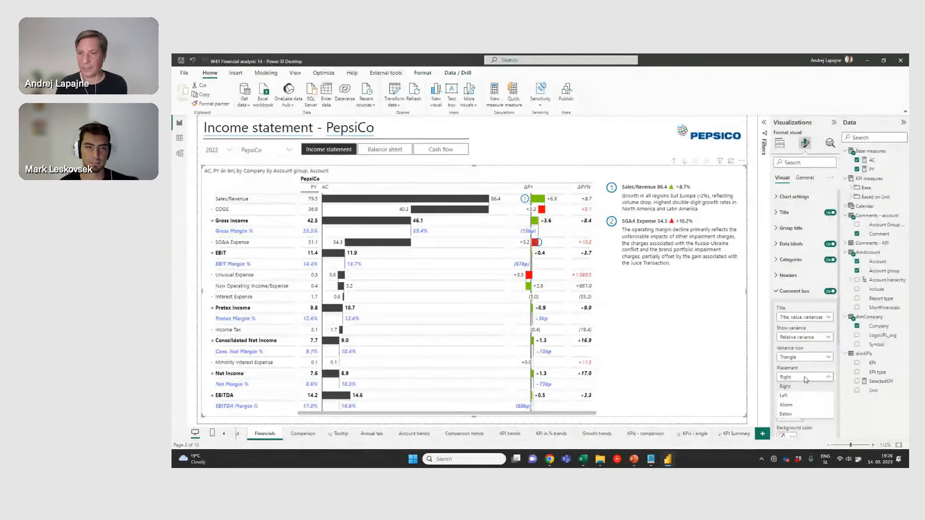
{"action": "left_click", "coordinate": [788, 414]}
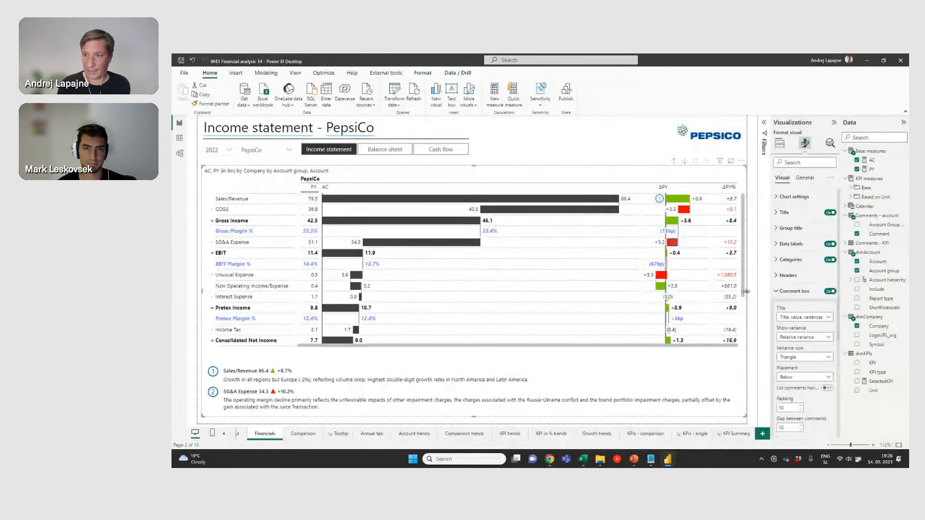
{"action": "left_click_drag", "start_coordinate": [749, 296], "coordinate": [453, 291]}
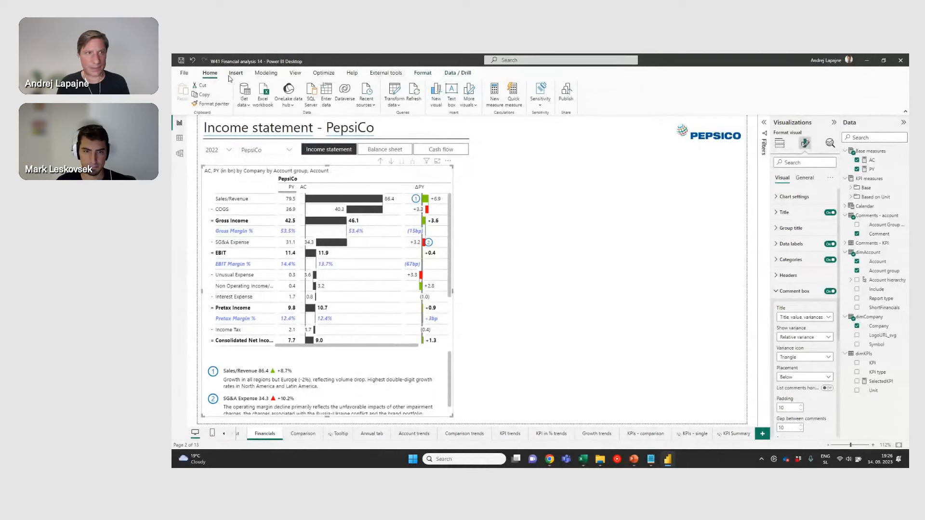
{"action": "left_click", "coordinate": [192, 61]}
{"action": "left_click", "coordinate": [192, 61]}
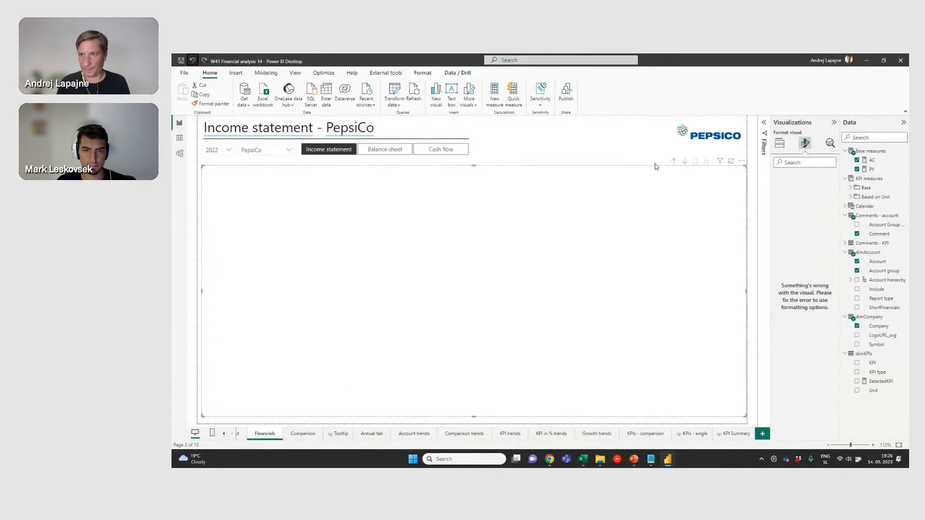
Step: Turn on the shadow of the comment box and deselect the visual to view it
{"action": "left_click", "coordinate": [611, 172]}
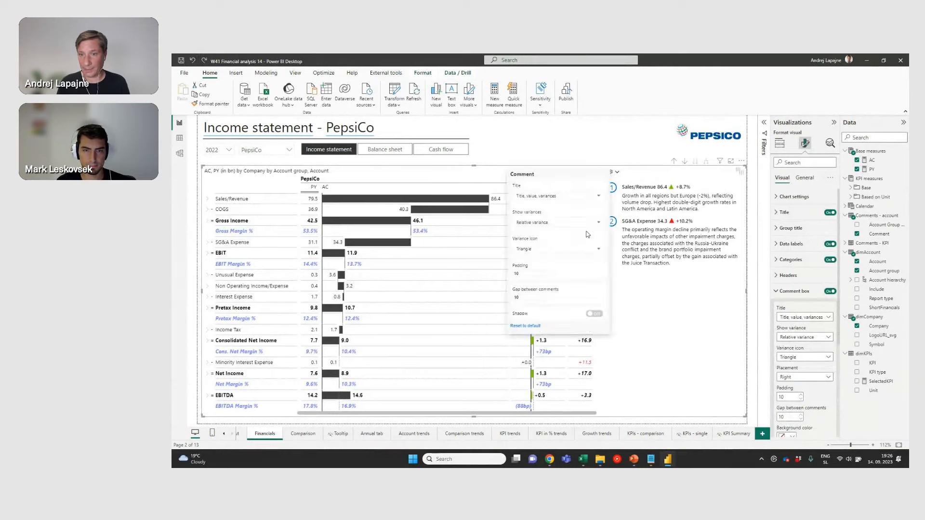
{"action": "left_click", "coordinate": [597, 315]}
{"action": "left_click", "coordinate": [621, 134]}
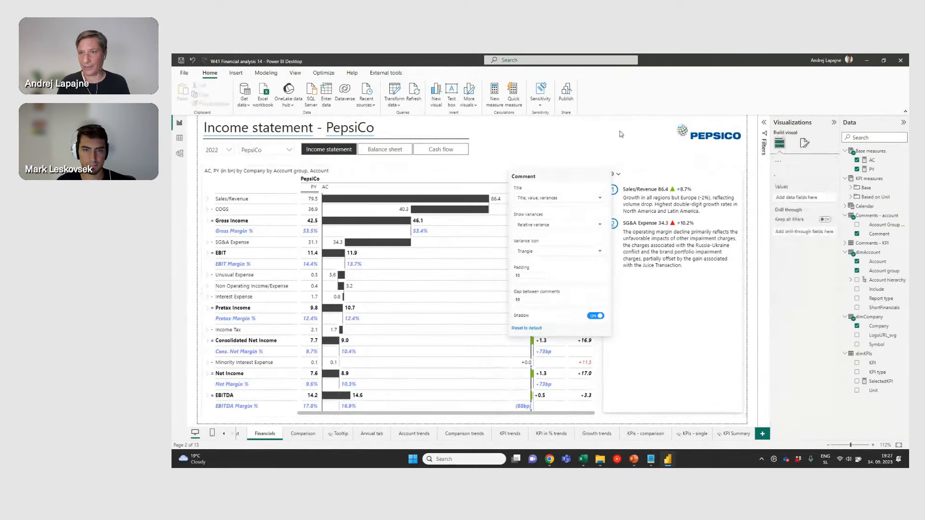
{"action": "left_click", "coordinate": [635, 169]}
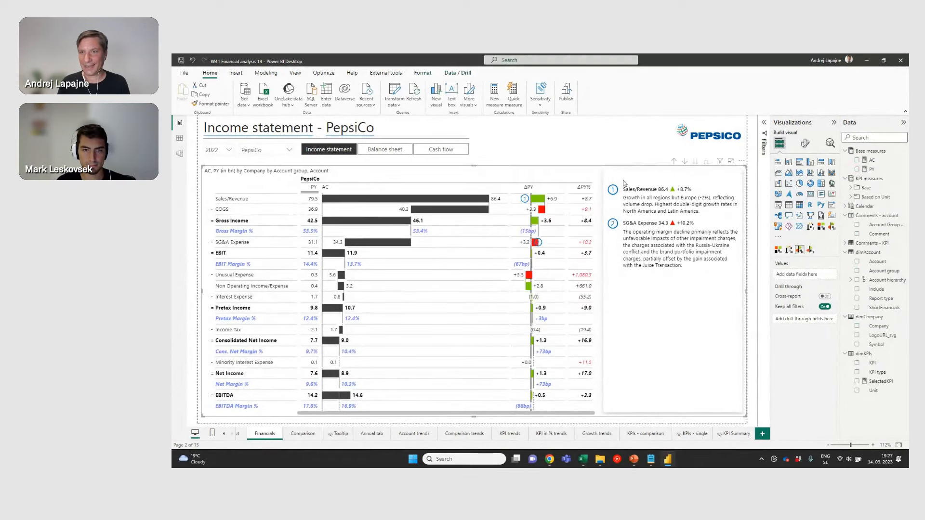
{"action": "left_click", "coordinate": [612, 147]}
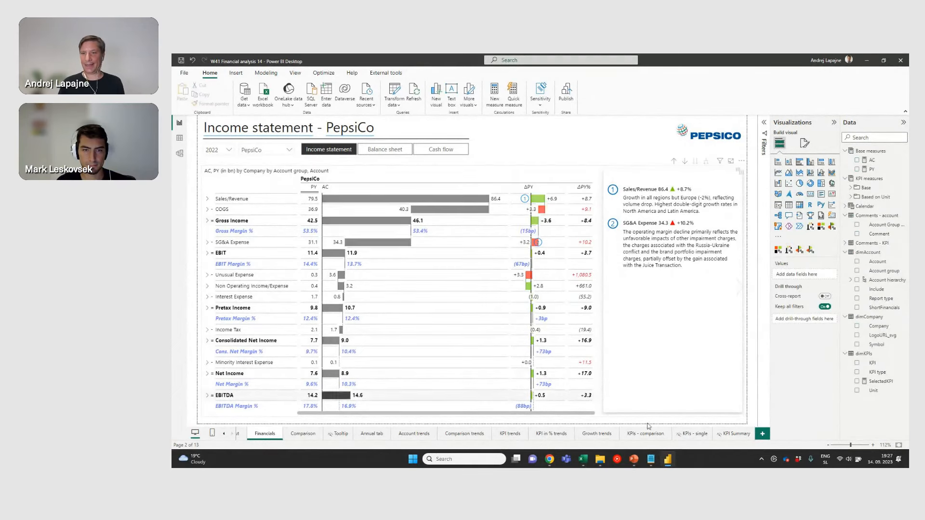
Step: Set the padding of the comment box to 14
{"action": "left_click", "coordinate": [620, 176]}
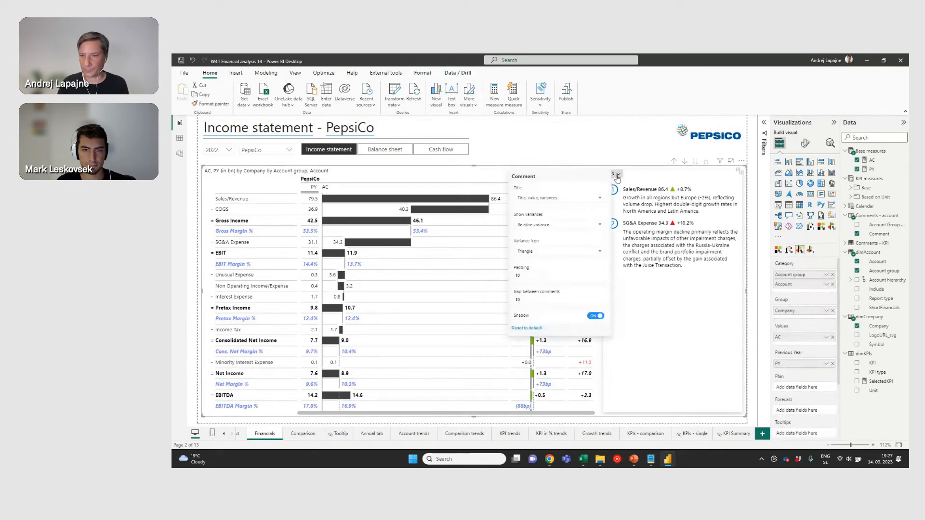
{"action": "left_click_drag", "start_coordinate": [536, 300], "coordinate": [506, 301]}
{"action": "left_click", "coordinate": [503, 300]}
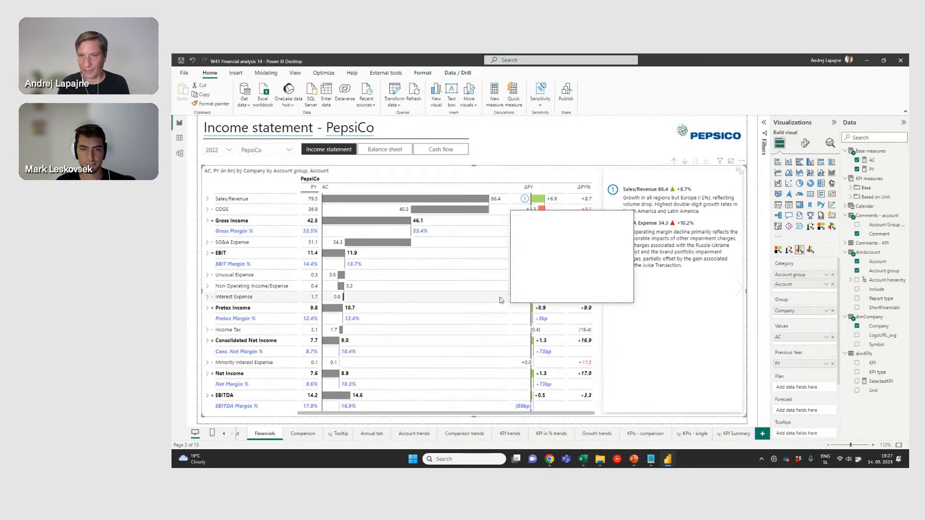
{"action": "left_click", "coordinate": [616, 175]}
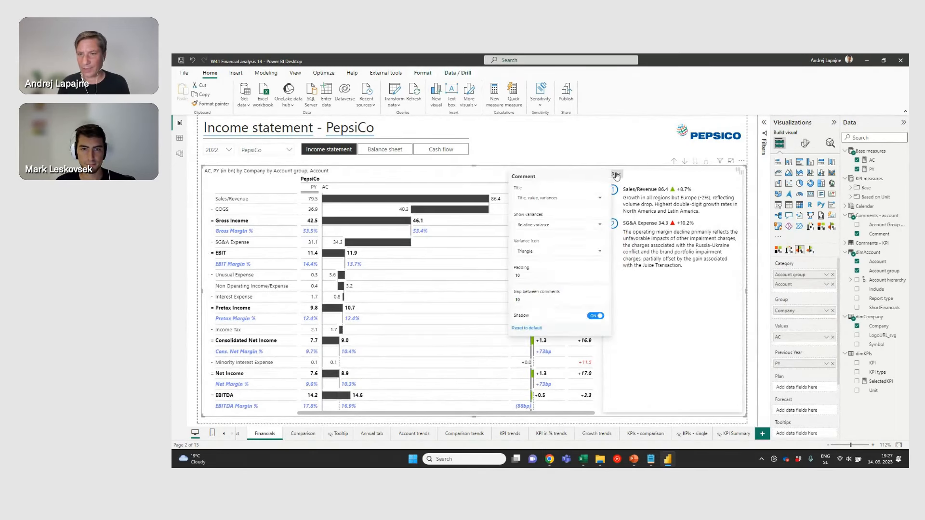
{"action": "left_click", "coordinate": [547, 275]}
{"action": "left_click", "coordinate": [547, 275]}
{"action": "left_click", "coordinate": [547, 274]}
{"action": "left_click", "coordinate": [547, 275]}
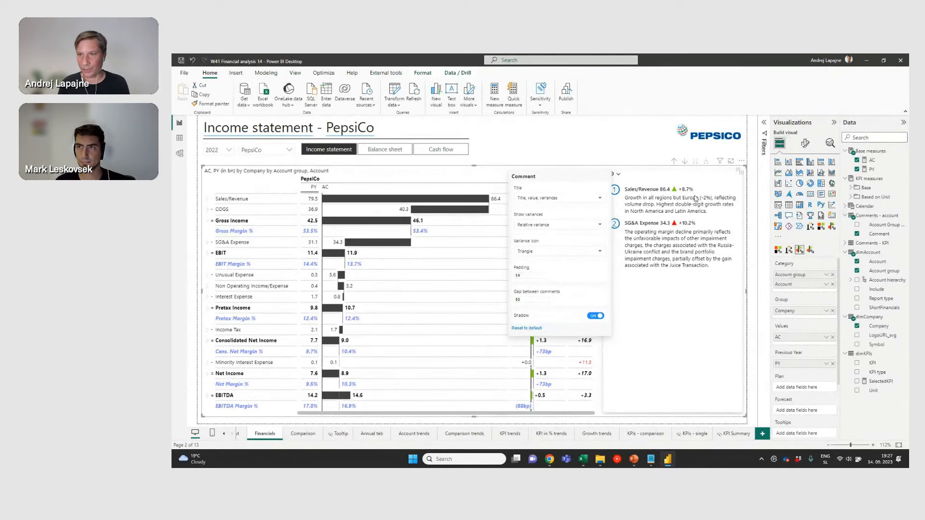
Step: Set the gap between comments to 15
{"action": "left_click", "coordinate": [547, 299]}
{"action": "left_click", "coordinate": [547, 298]}
{"action": "left_click", "coordinate": [547, 299]}
{"action": "left_click", "coordinate": [547, 299]}
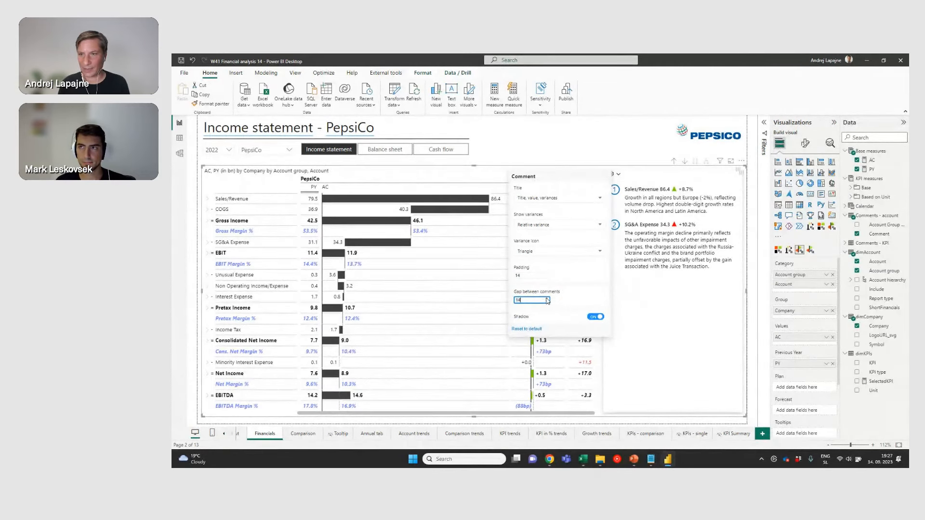
{"action": "left_click", "coordinate": [547, 298]}
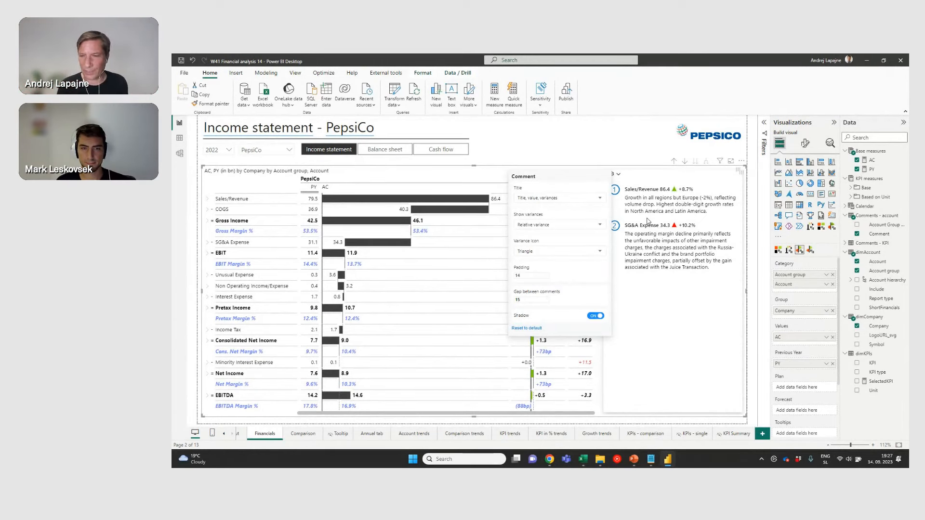
Step: Examine the comment title options, from Off to Title, variances, without choosing another one
{"action": "left_click", "coordinate": [568, 201]}
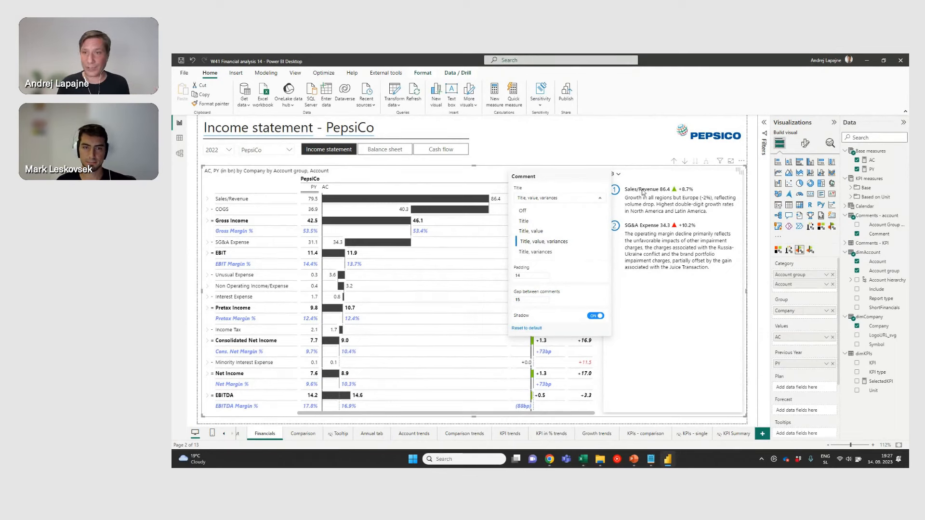
{"action": "left_click", "coordinate": [624, 162]}
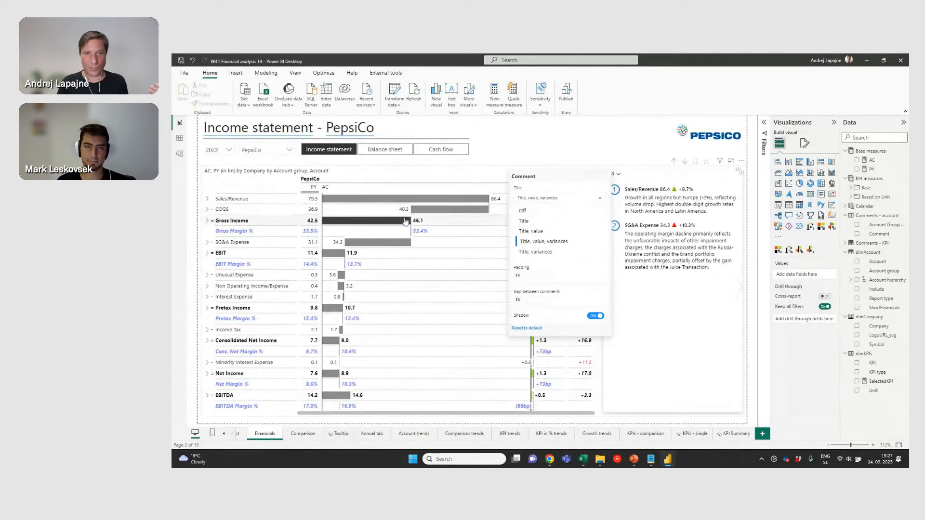
{"action": "mouse_move", "coordinate": [426, 220]}
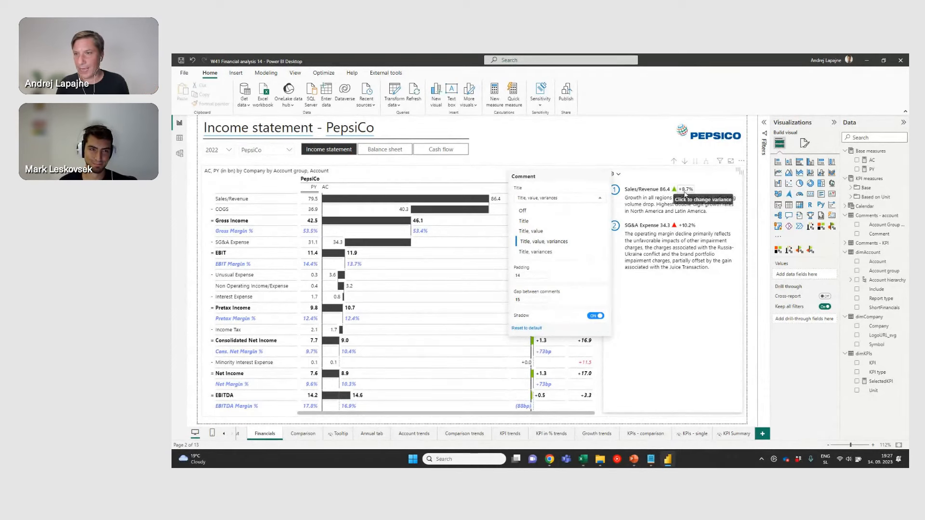
Step: Cycle the comment variances through relative and absolute, absolute only and back to relative, and change the variance icon to a circled arrow
{"action": "left_click", "coordinate": [685, 194]}
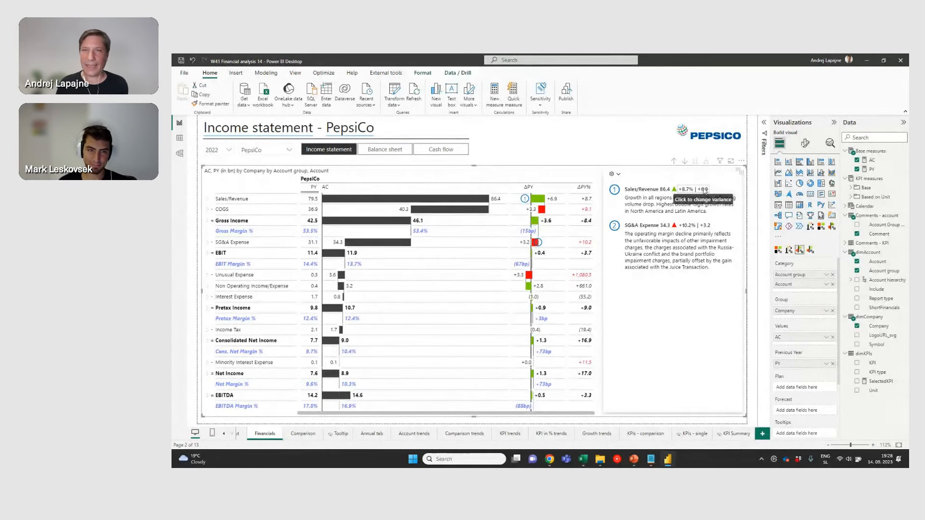
{"action": "left_click", "coordinate": [689, 192]}
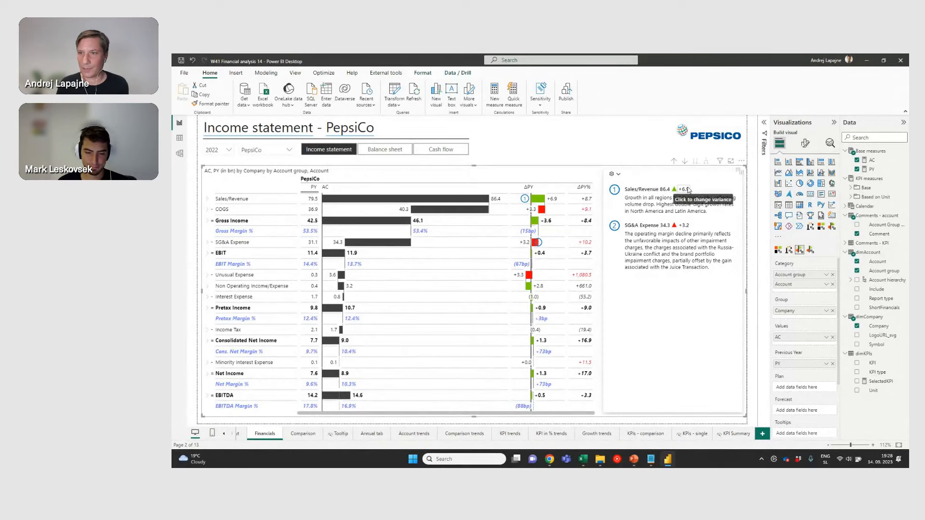
{"action": "left_click", "coordinate": [687, 192]}
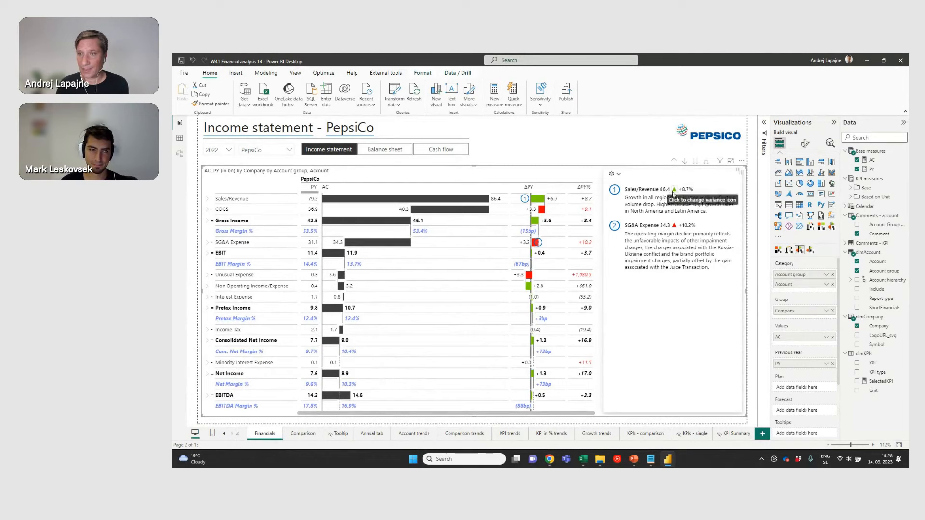
{"action": "left_click", "coordinate": [674, 190]}
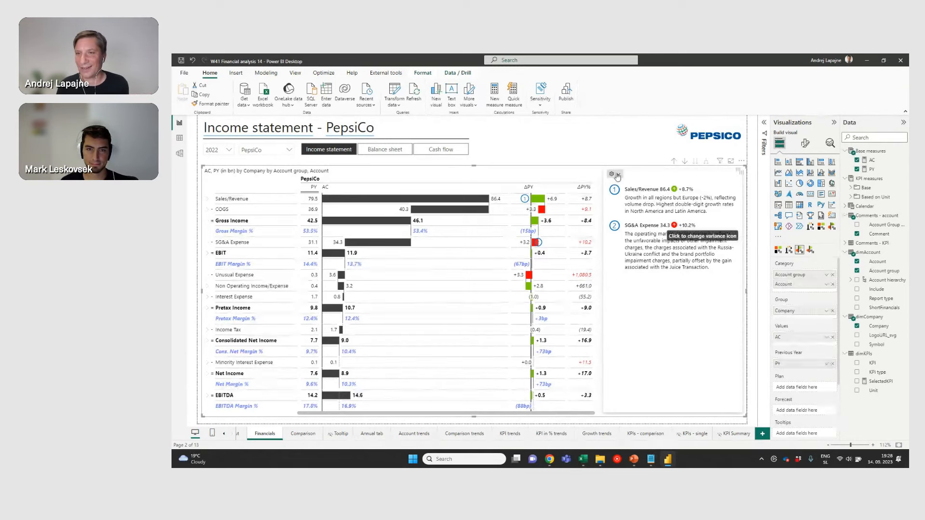
Step: Set the design style of the income statement visual to Custom and deselect the visual
{"action": "left_click", "coordinate": [805, 143]}
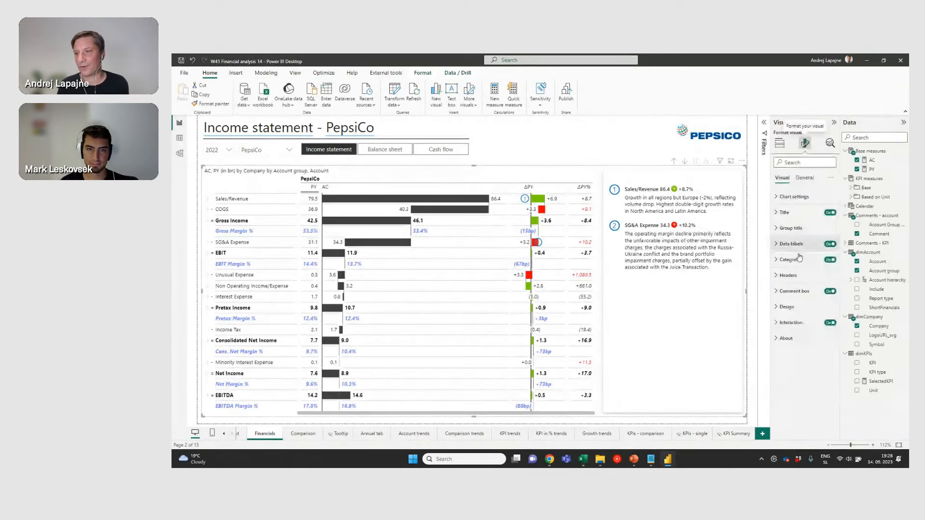
{"action": "left_click", "coordinate": [789, 309]}
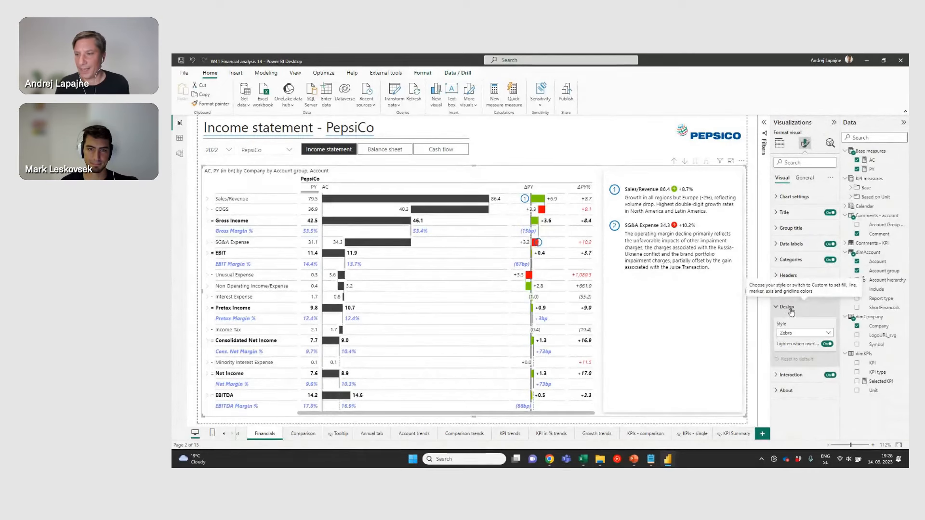
{"action": "left_click", "coordinate": [800, 333]}
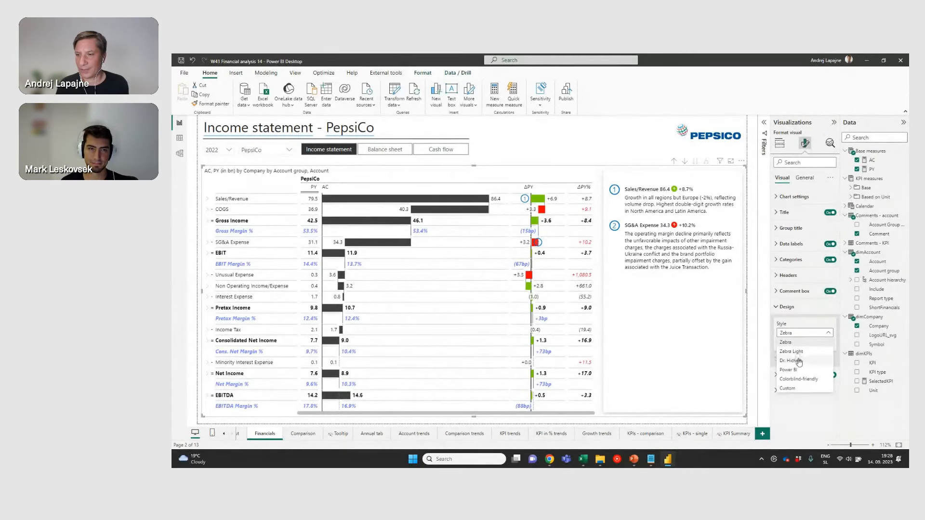
{"action": "left_click", "coordinate": [795, 393]}
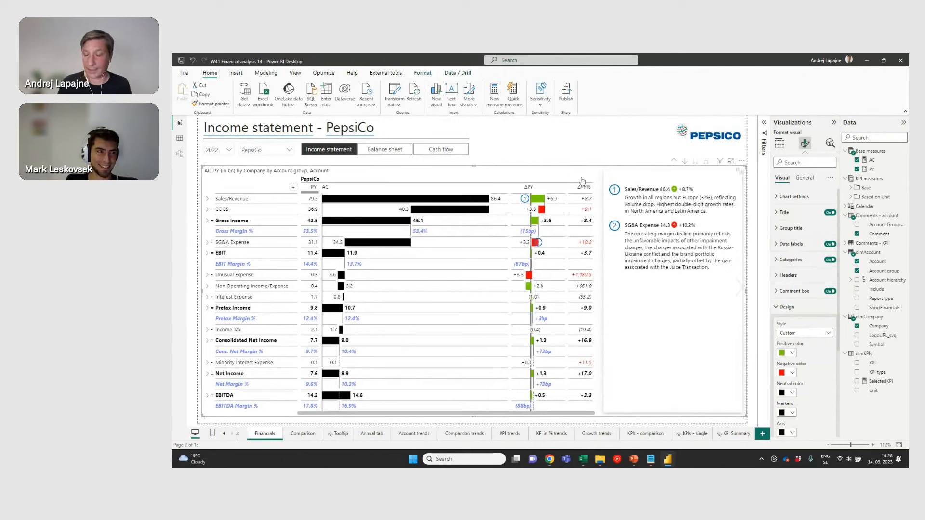
{"action": "left_click", "coordinate": [578, 147]}
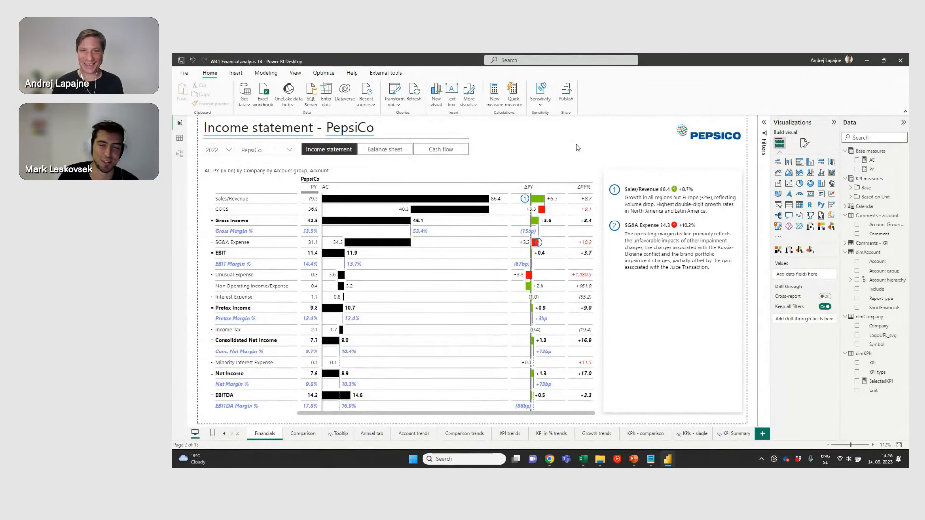
Step: Change the custom design's positive color to blue for the income statement visual
{"action": "left_click", "coordinate": [662, 166]}
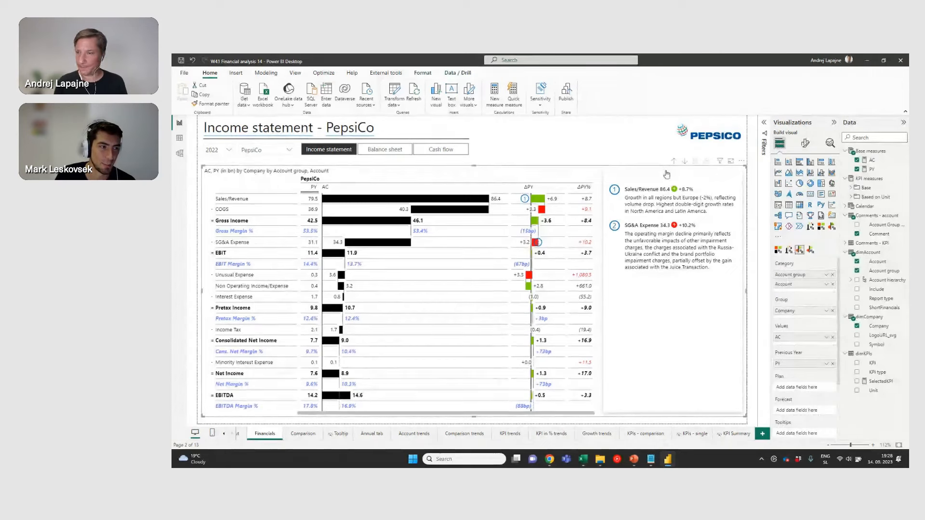
{"action": "left_click", "coordinate": [806, 144]}
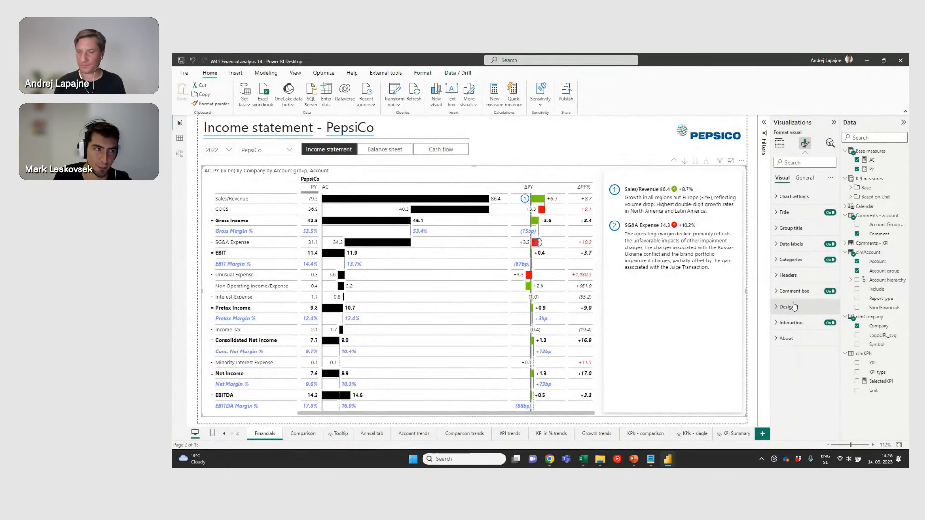
{"action": "left_click", "coordinate": [794, 307]}
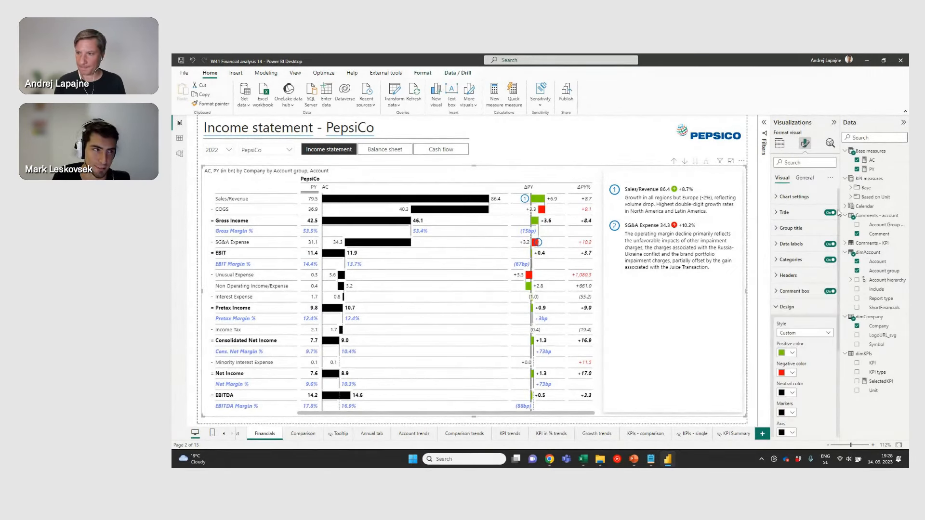
{"action": "left_click_drag", "start_coordinate": [839, 212], "coordinate": [836, 288]}
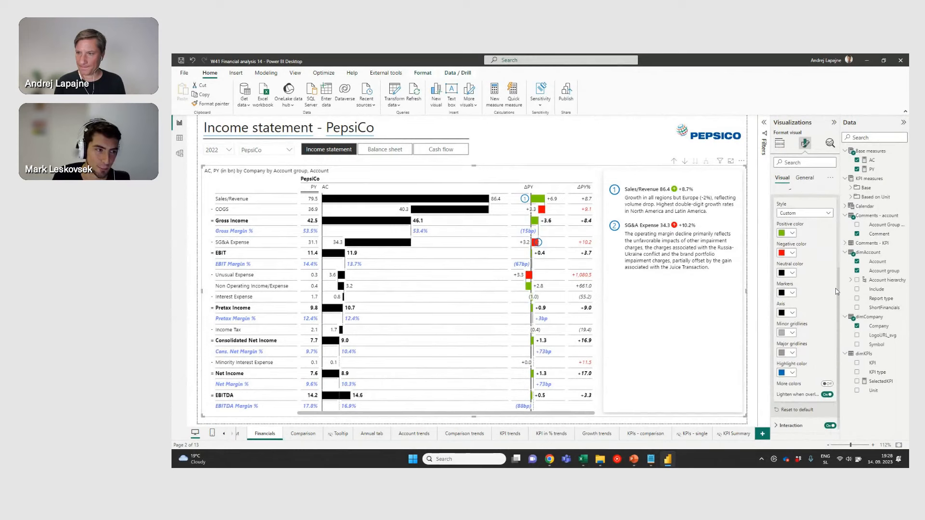
{"action": "left_click", "coordinate": [793, 236]}
{"action": "left_click", "coordinate": [810, 264]}
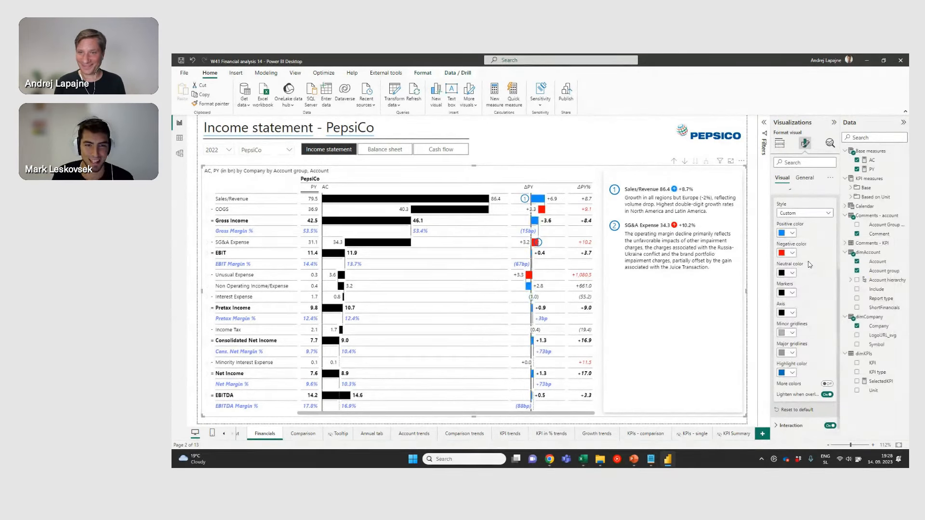
Step: Change the custom design's negative color to the softer red theme color and deselect the visual
{"action": "left_click", "coordinate": [792, 253]}
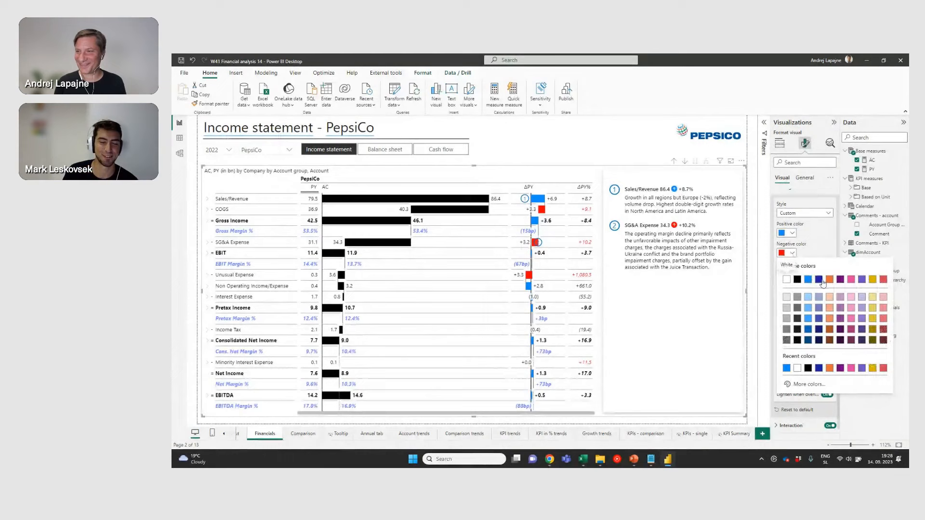
{"action": "left_click", "coordinate": [885, 280]}
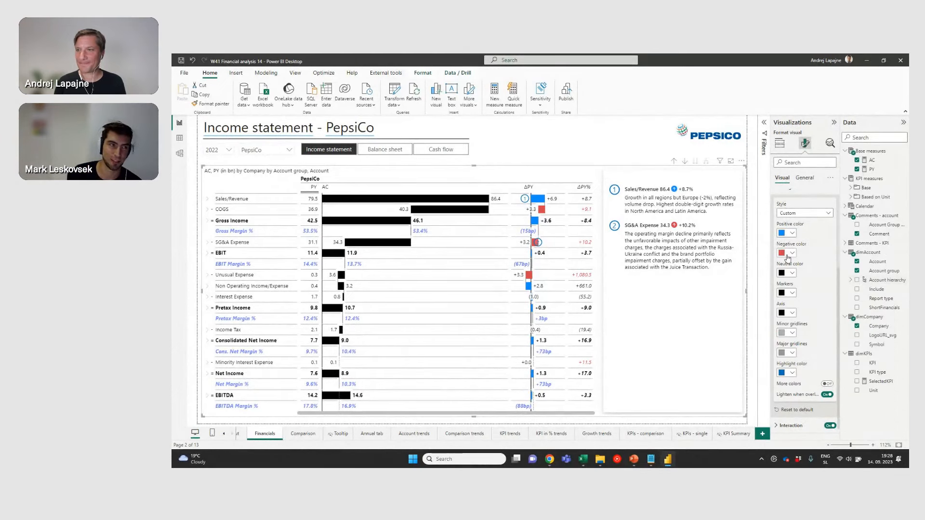
{"action": "left_click", "coordinate": [637, 144]}
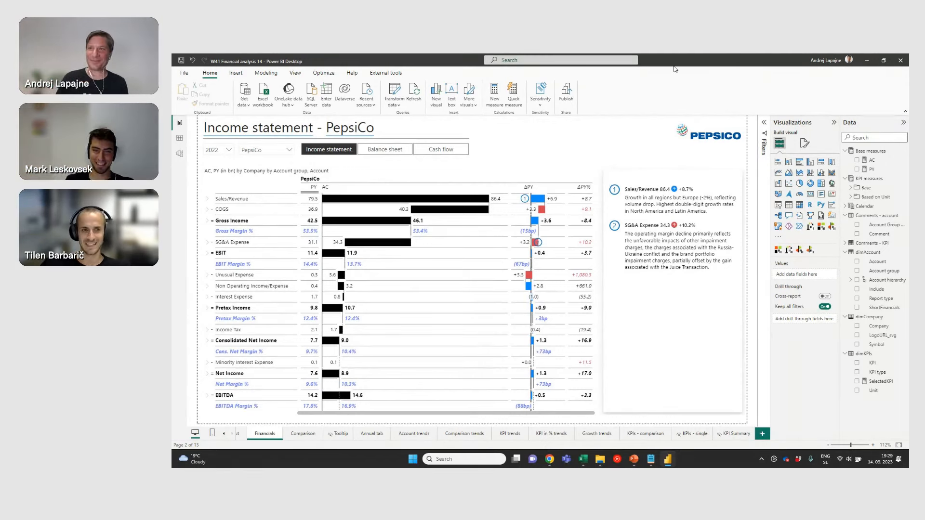
Step: Bring up the overview of open windows to switch away from Power BI Desktop
{"action": "key", "text": "alt+Tab"}
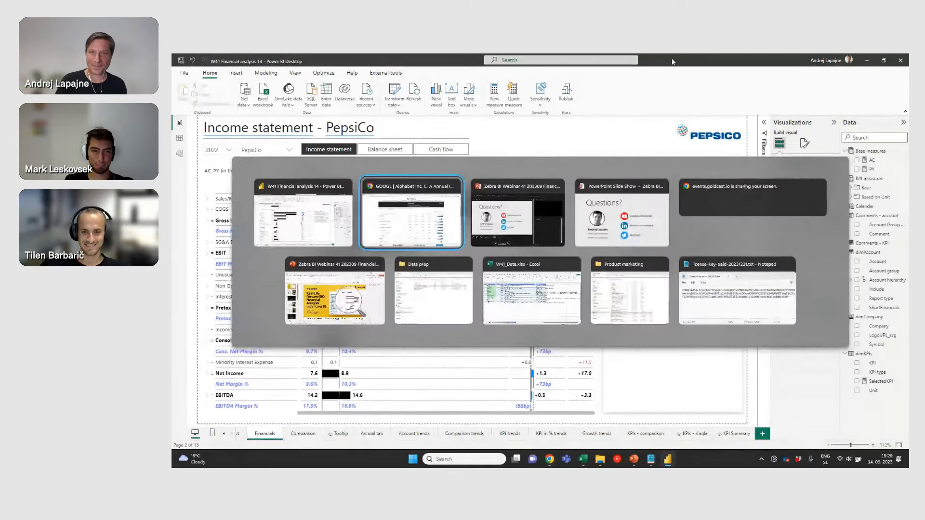